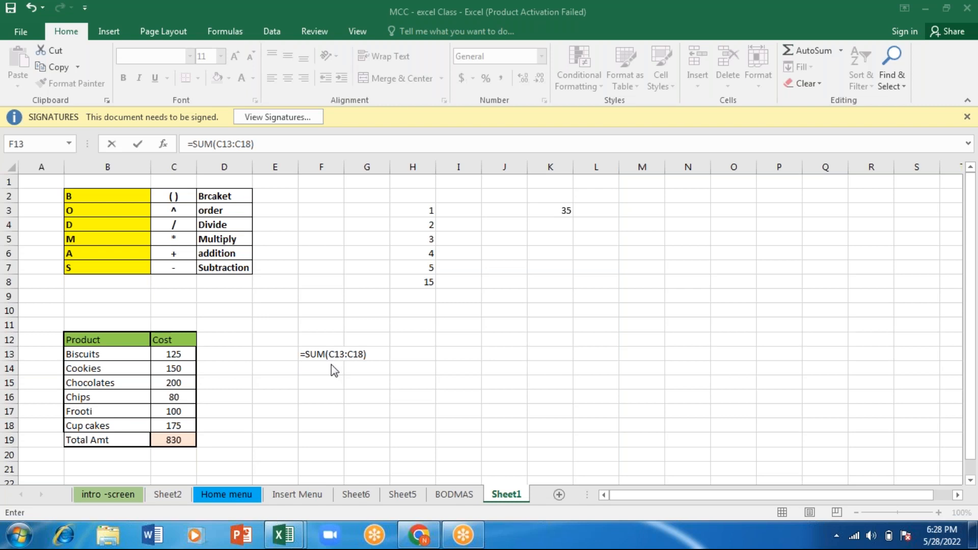
- Complete the =SUM(C13:C18) formula in F13 and enter the heading Addition in B10 above the product table
click(333, 353)
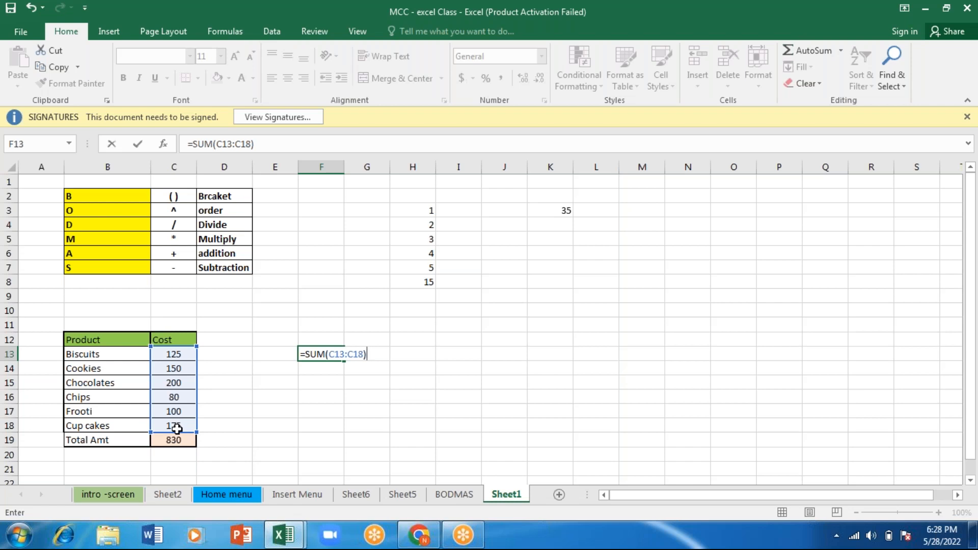
key(Return)
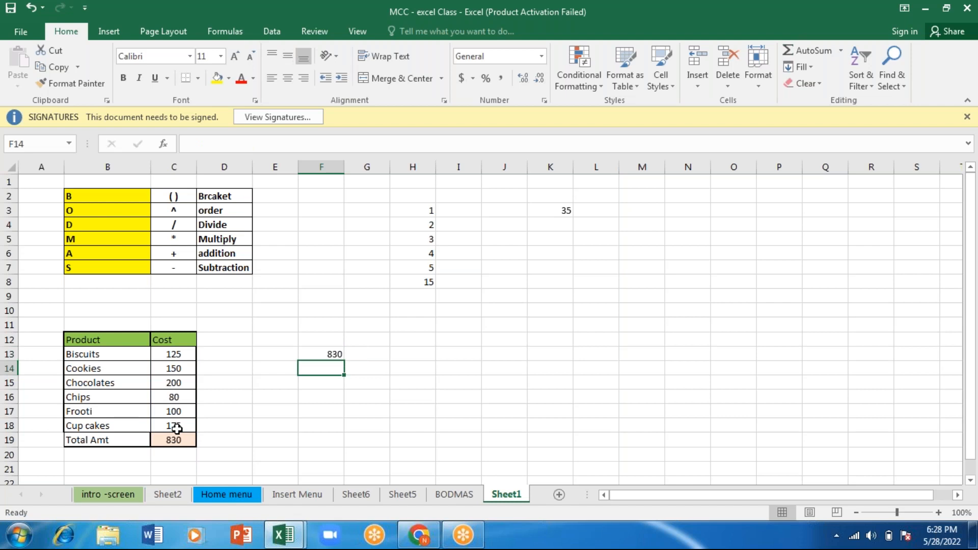
click(96, 313)
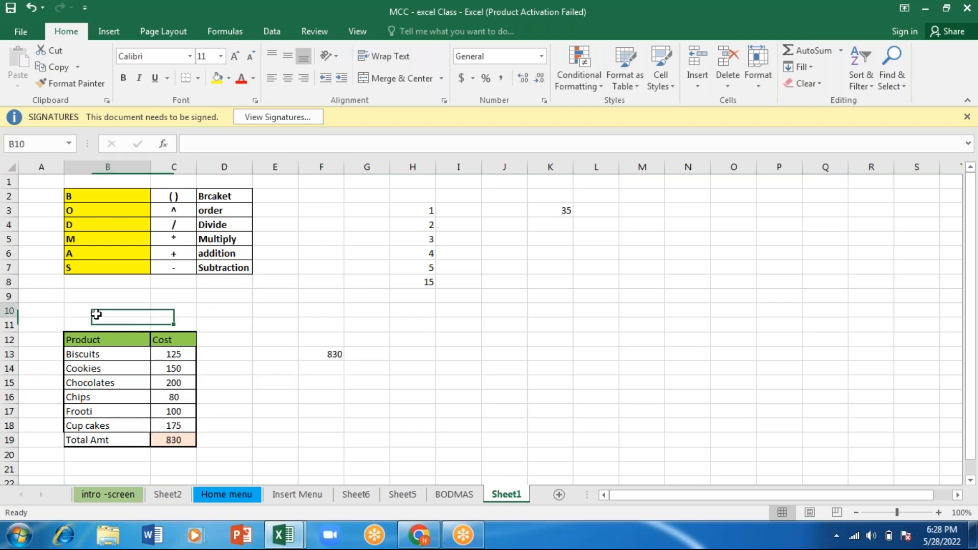
text(Addi)
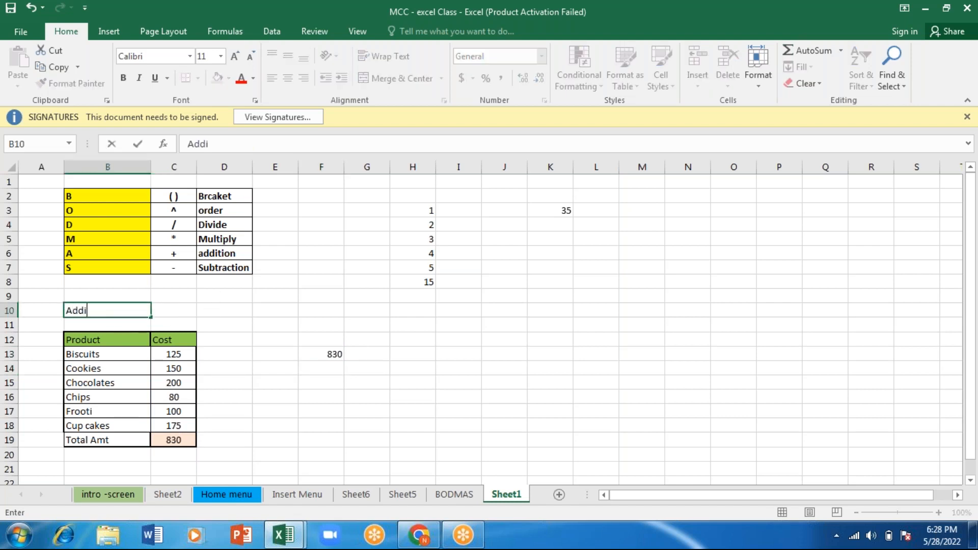
text(tion)
key(Return)
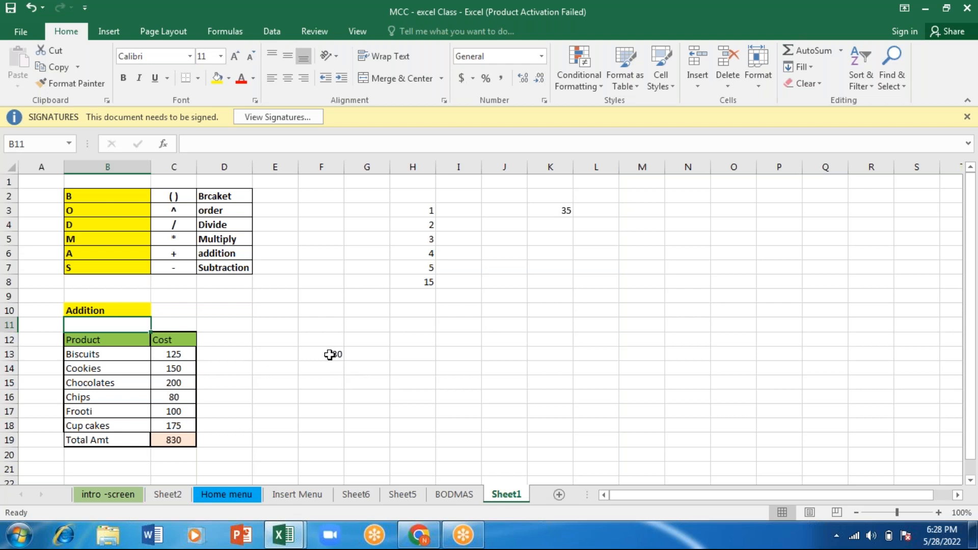
- Clear the SUM formula from cell F13
click(364, 4)
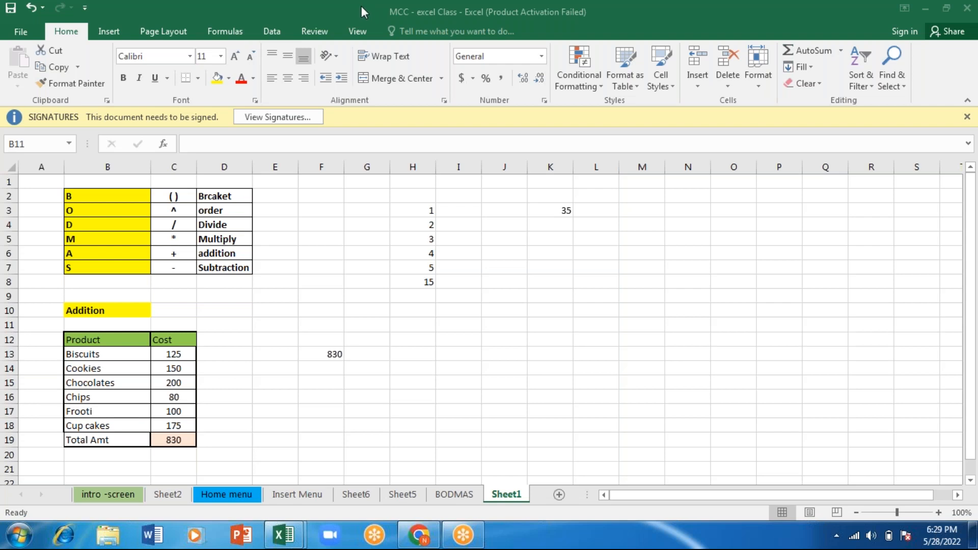
click(283, 535)
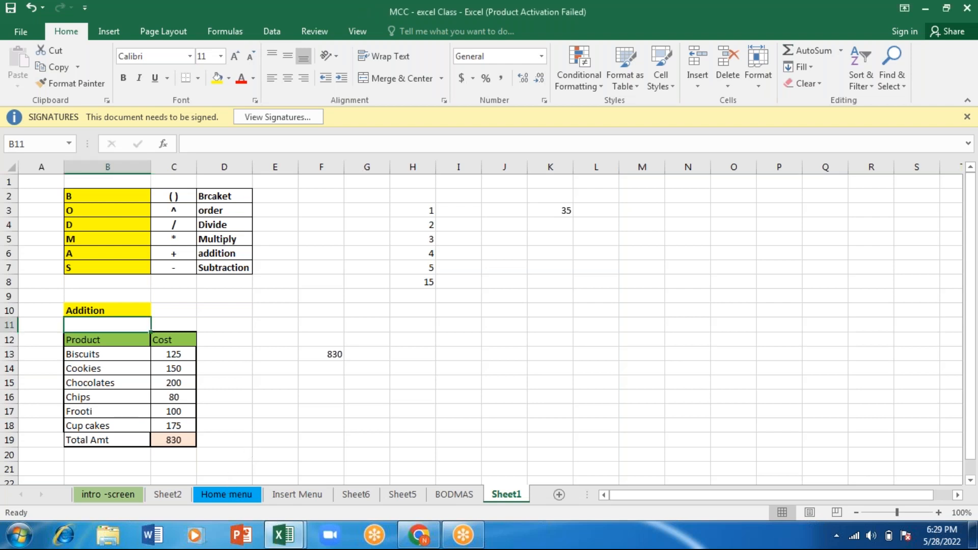
click(370, 395)
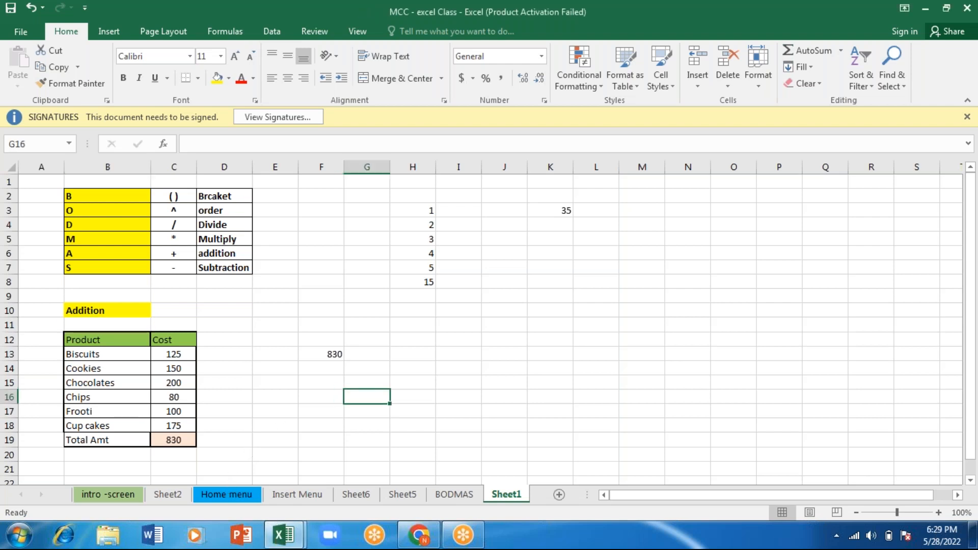
click(331, 352)
key(BackSpace)
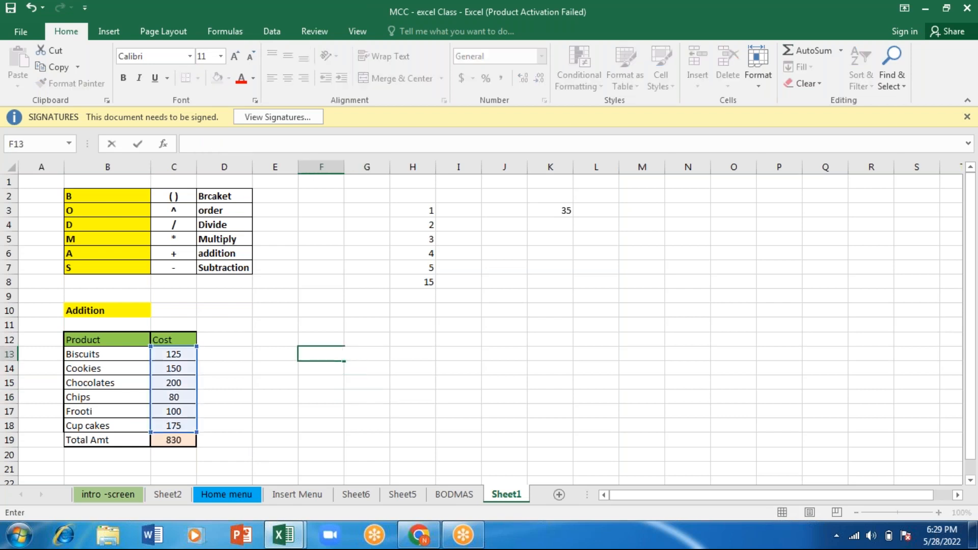
key(Escape)
click(282, 335)
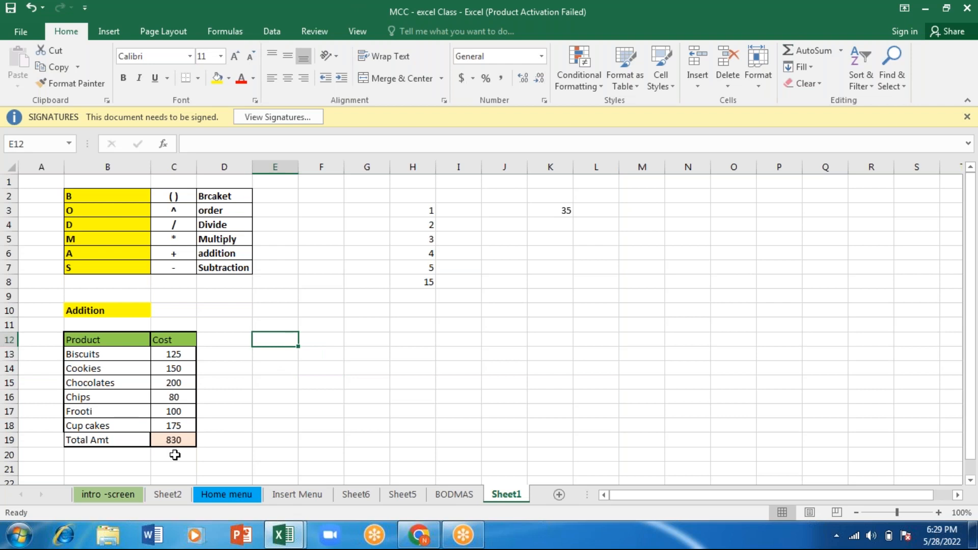
- Review the Total Amt formula in C19 and enter the label sum in F12
click(172, 439)
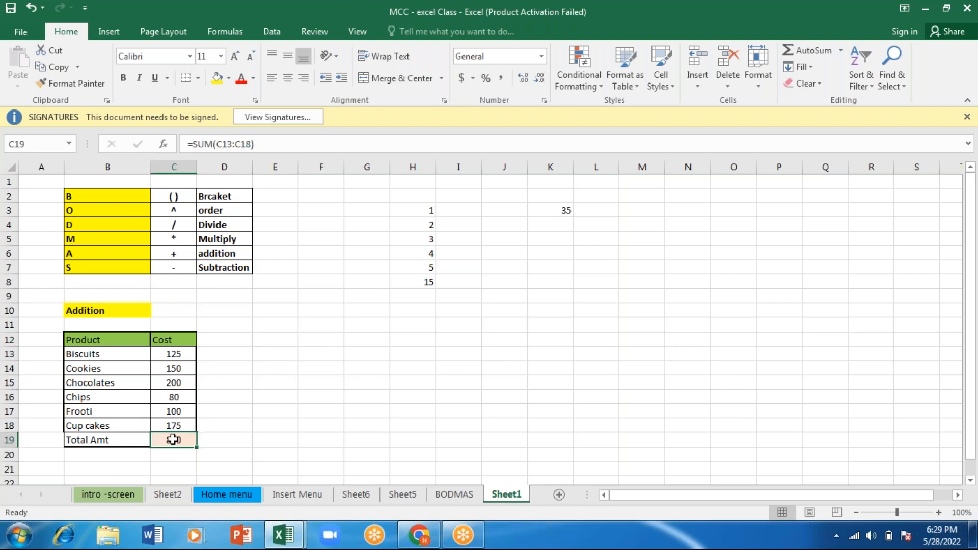
click(300, 340)
click(170, 441)
click(314, 341)
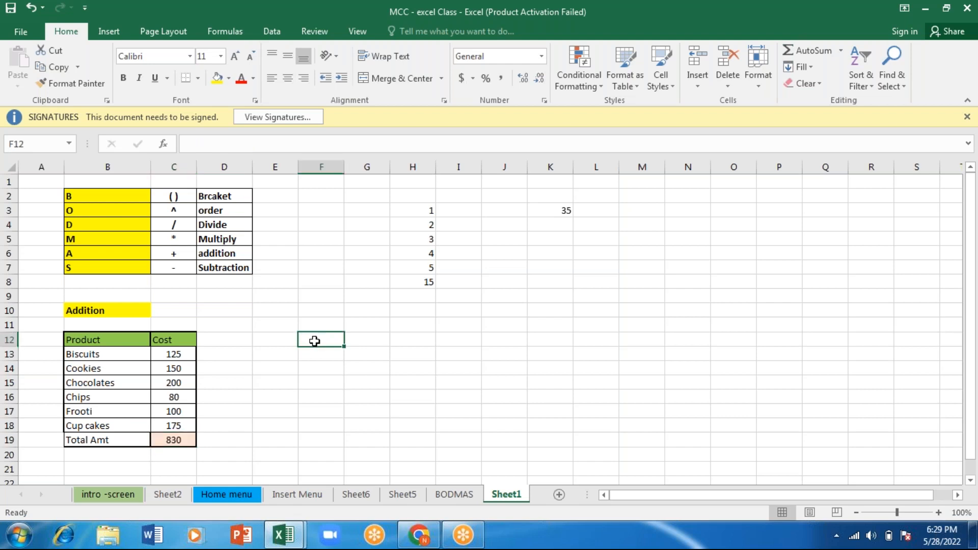
text(sum)
key(Return)
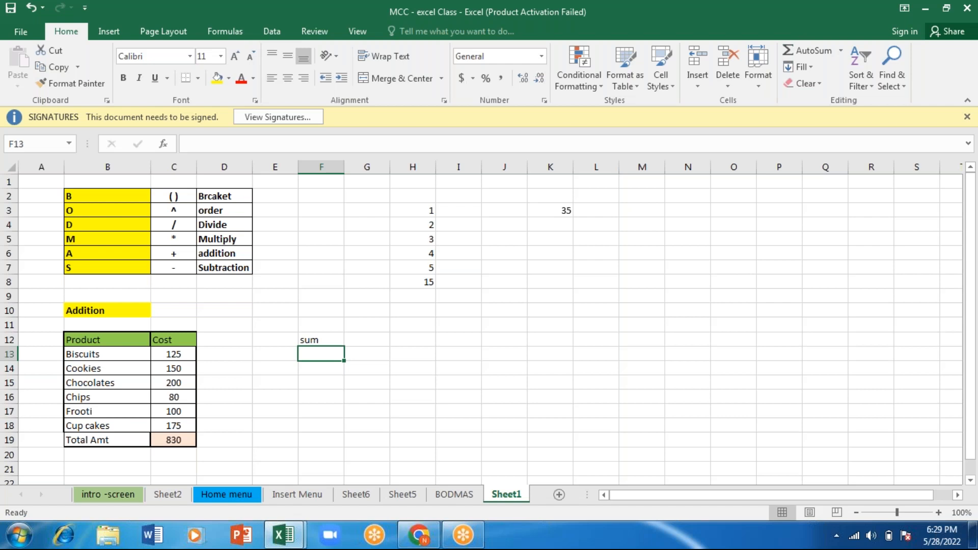
- Review the addition formula in H8 and enter the label comma in F13
click(423, 283)
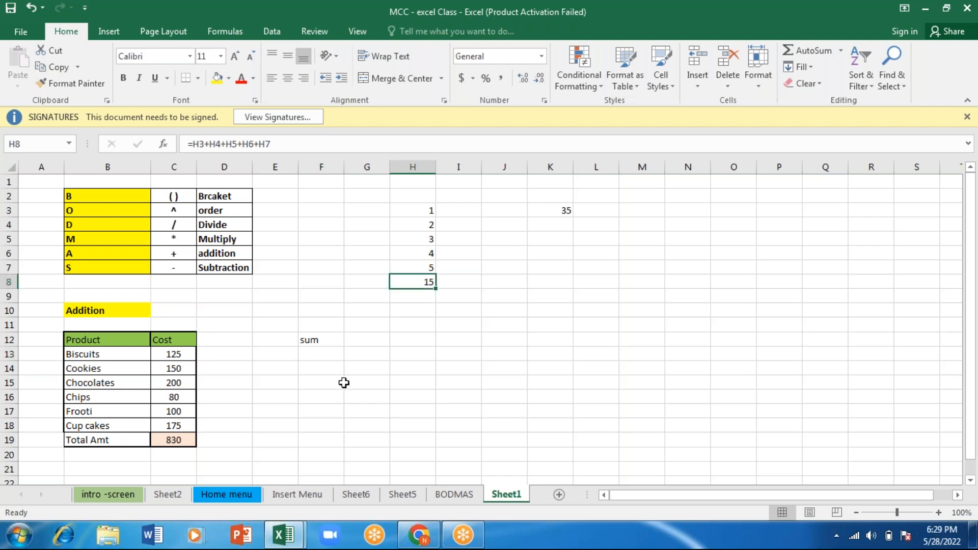
click(307, 355)
text(comma)
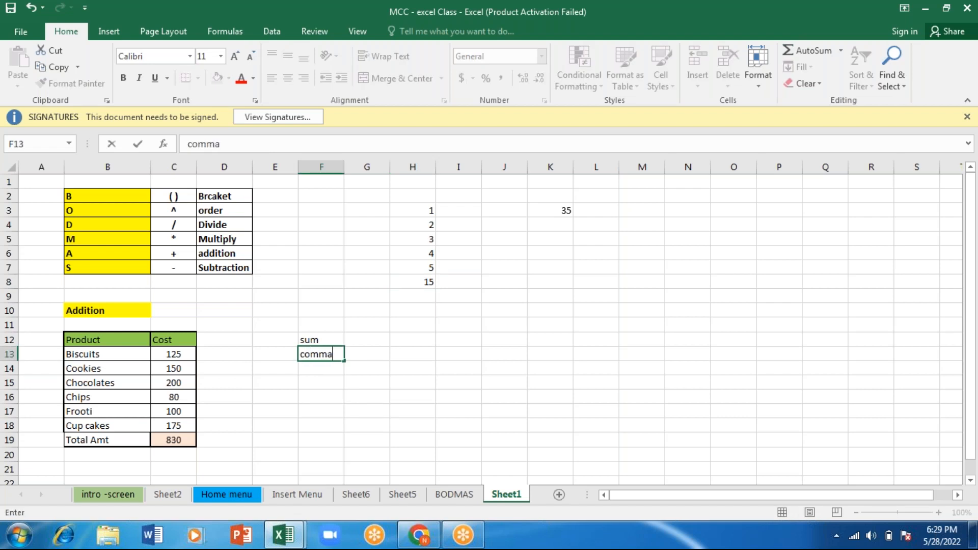
key(Return)
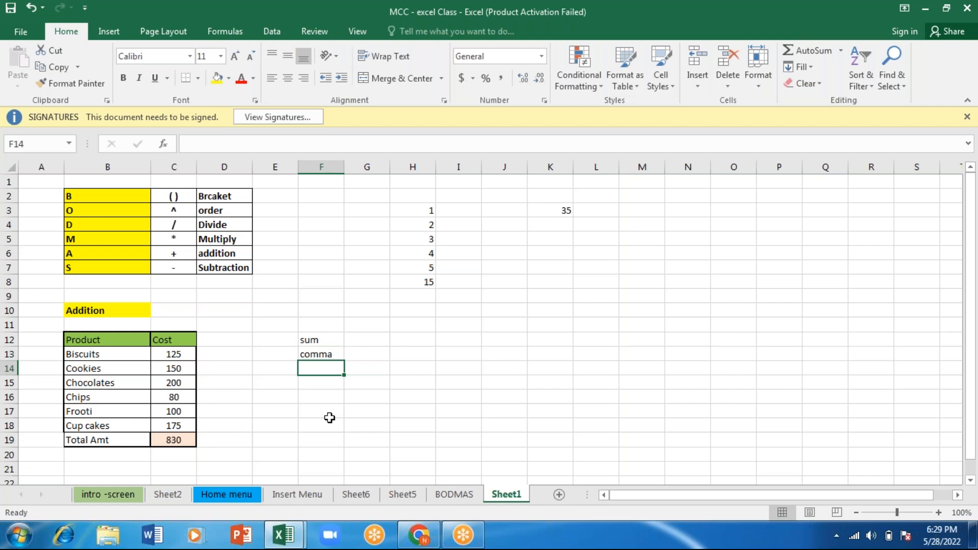
- Start a SUM formula in E17 with the costs C13, C14 and C15 as separate comma-separated arguments
click(277, 409)
text(=)
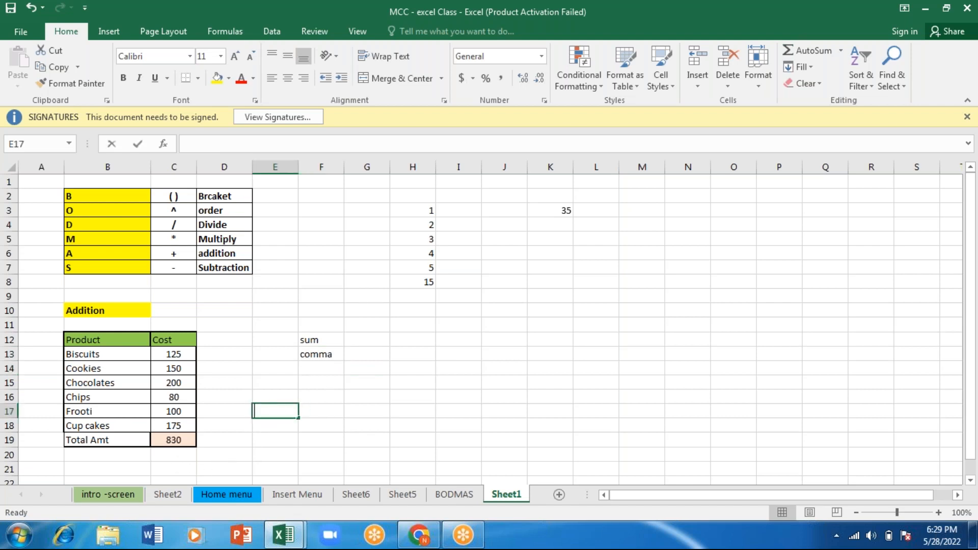
text(sum)
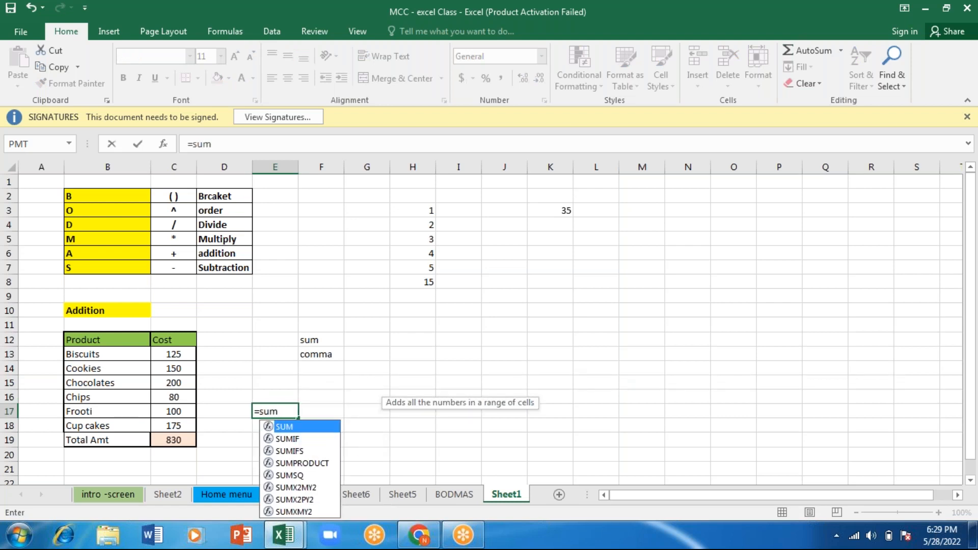
key(Tab)
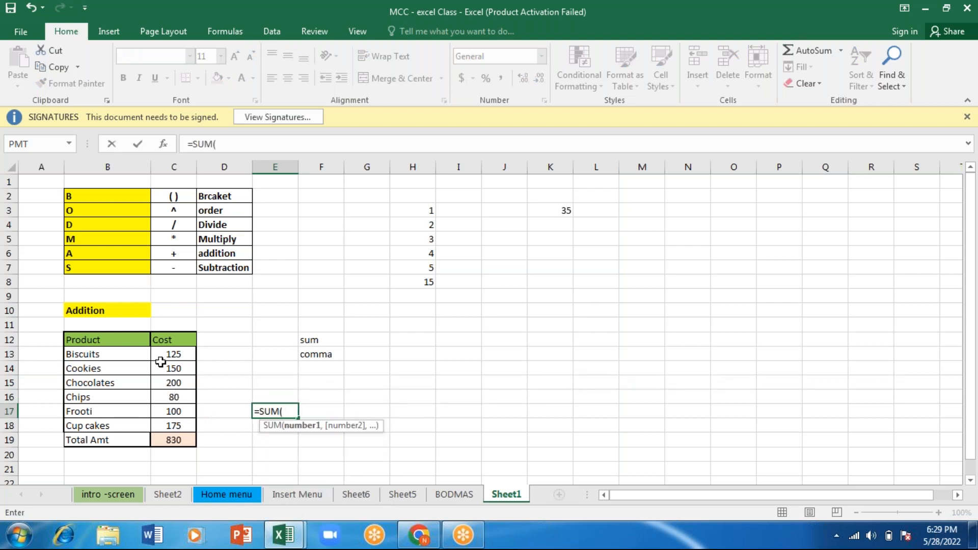
click(171, 353)
text(,)
click(170, 368)
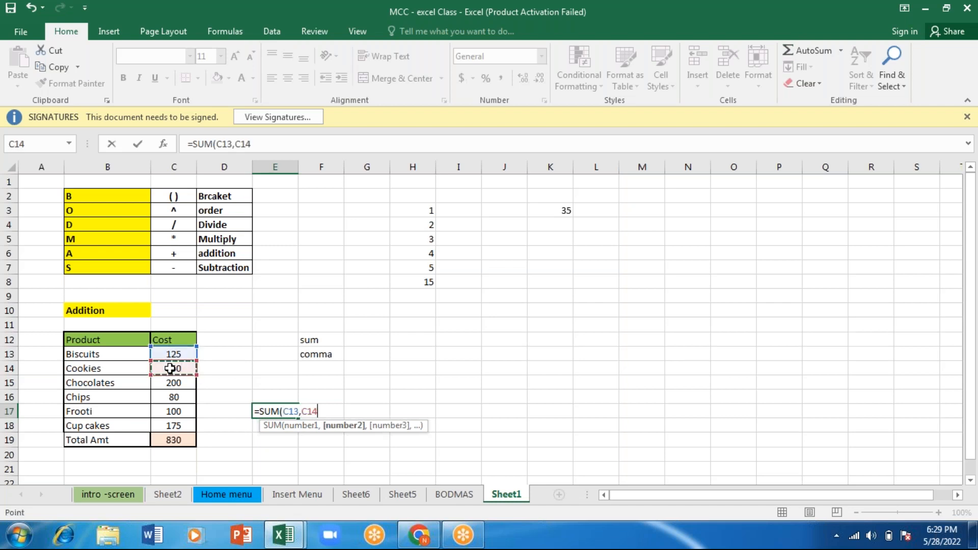
text(,)
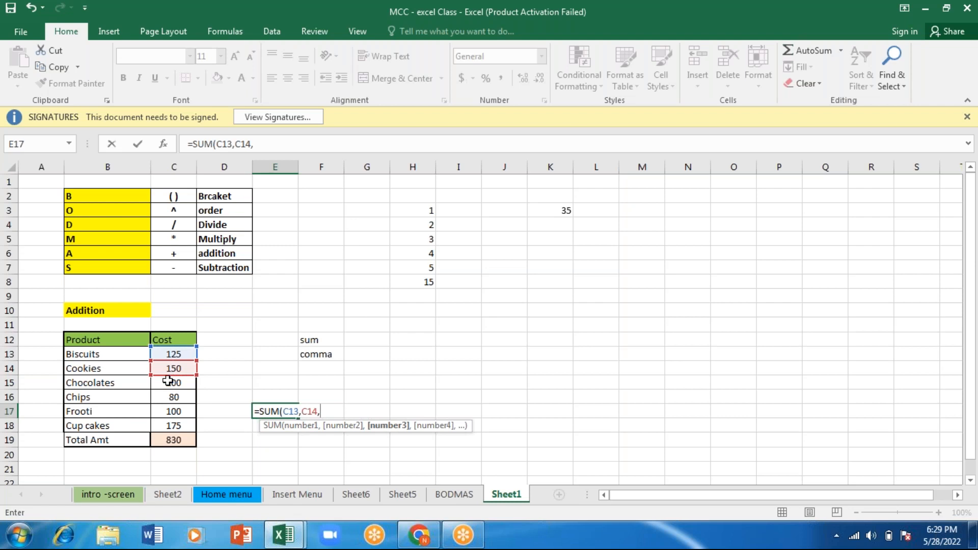
click(168, 383)
text(,)
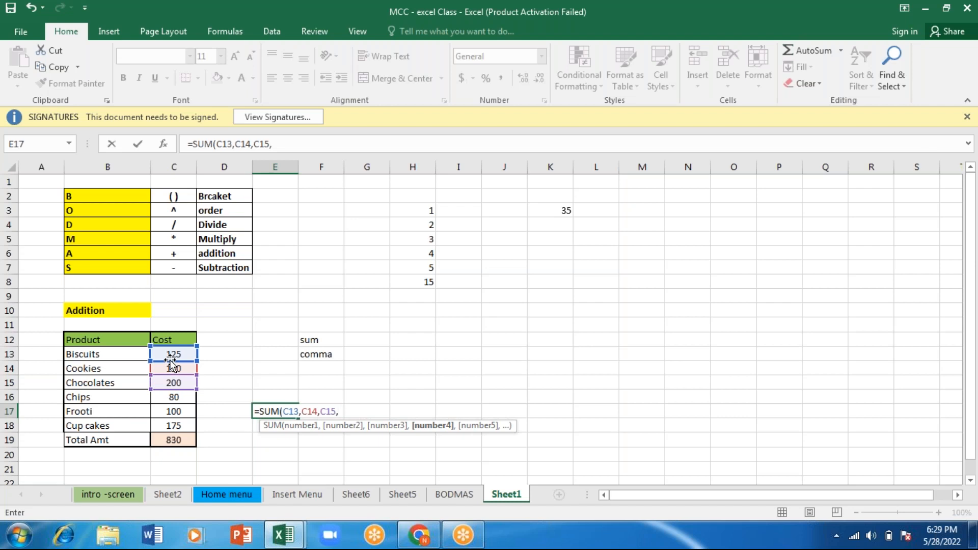
- Add C16, C17 and C18 as further arguments to the SUM formula in E17, complete it and review it
click(169, 399)
text(,)
click(172, 413)
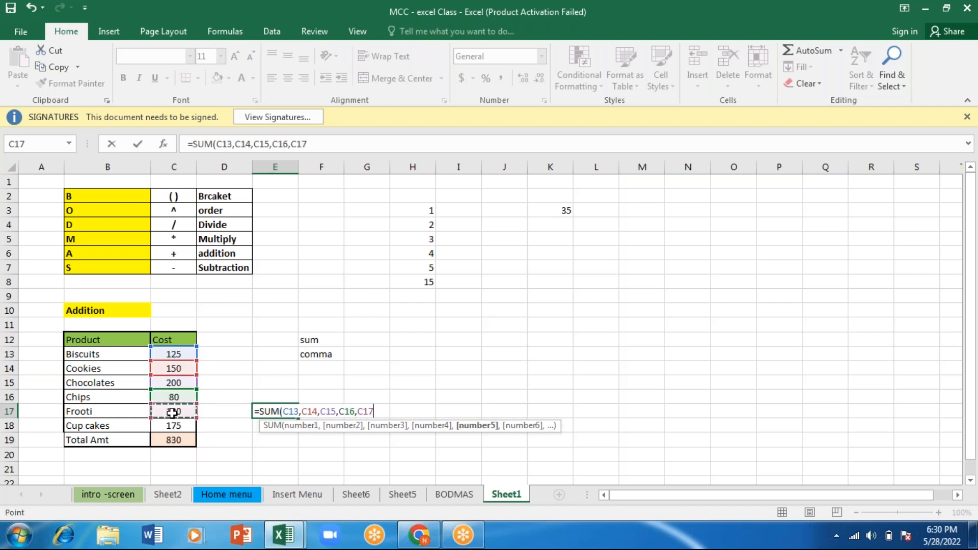
text(,)
click(172, 427)
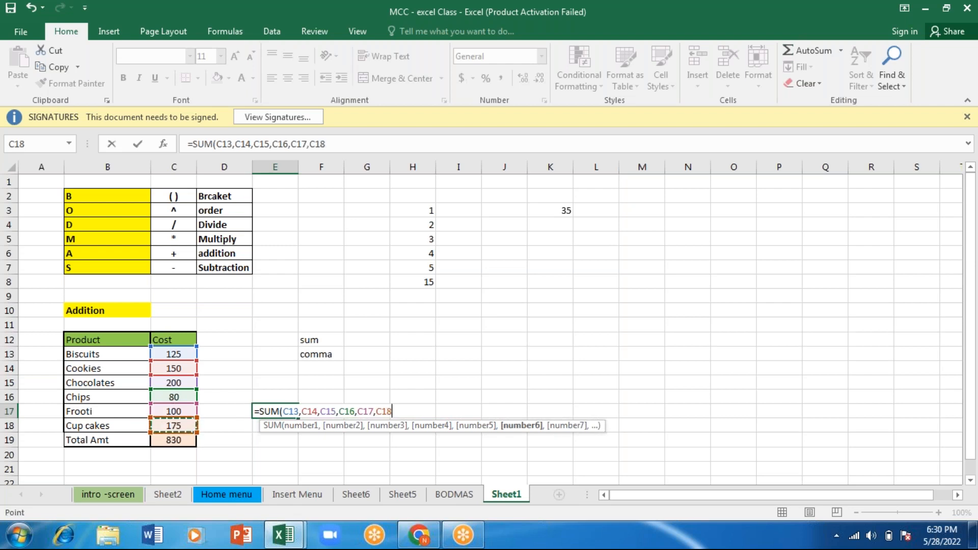
text(,)
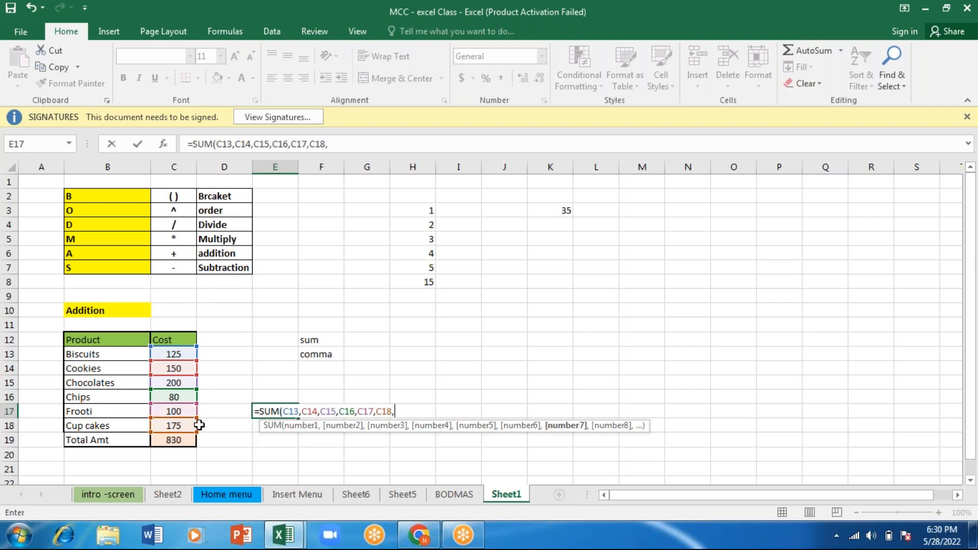
key(BackSpace)
text())
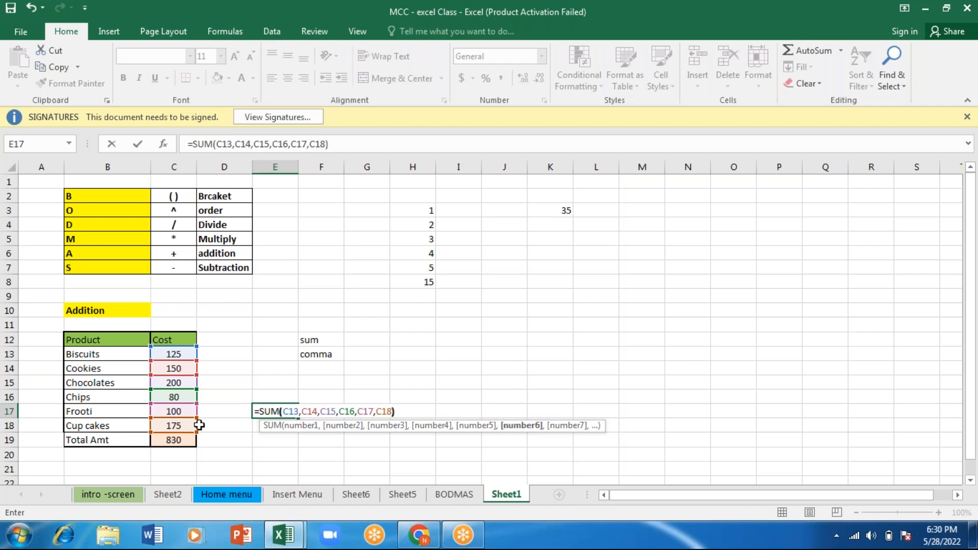
key(Return)
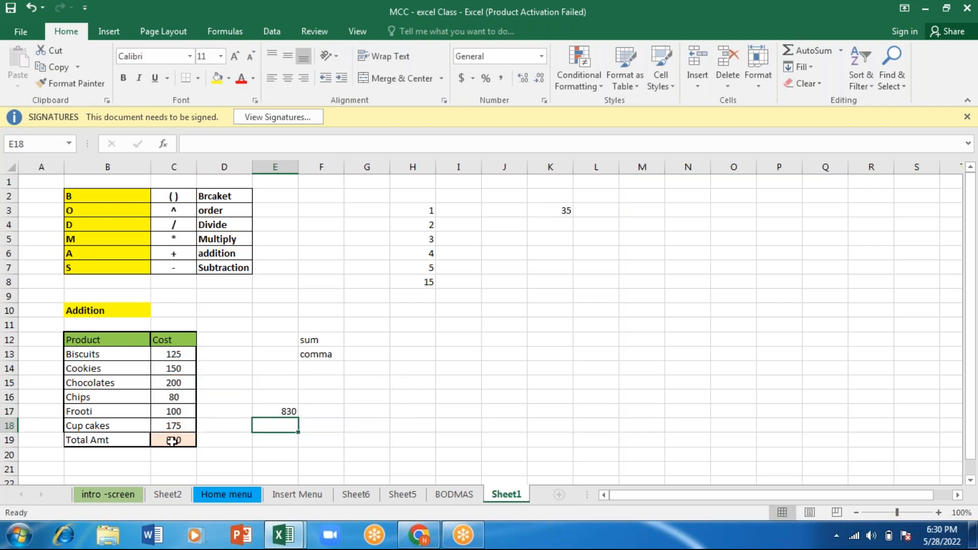
click(287, 412)
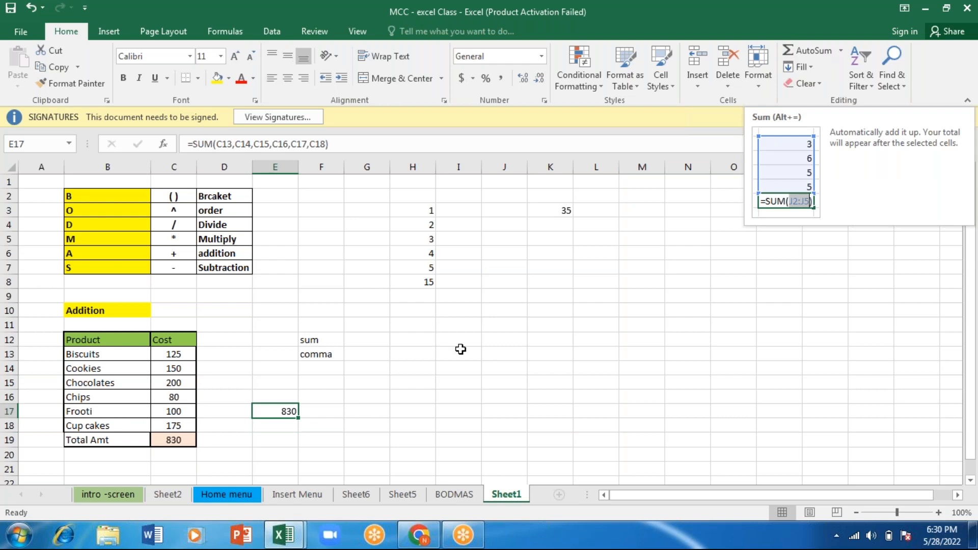
- Clear the Total Amt cell C19 and refill it with an AutoSum of C13:C18
click(182, 440)
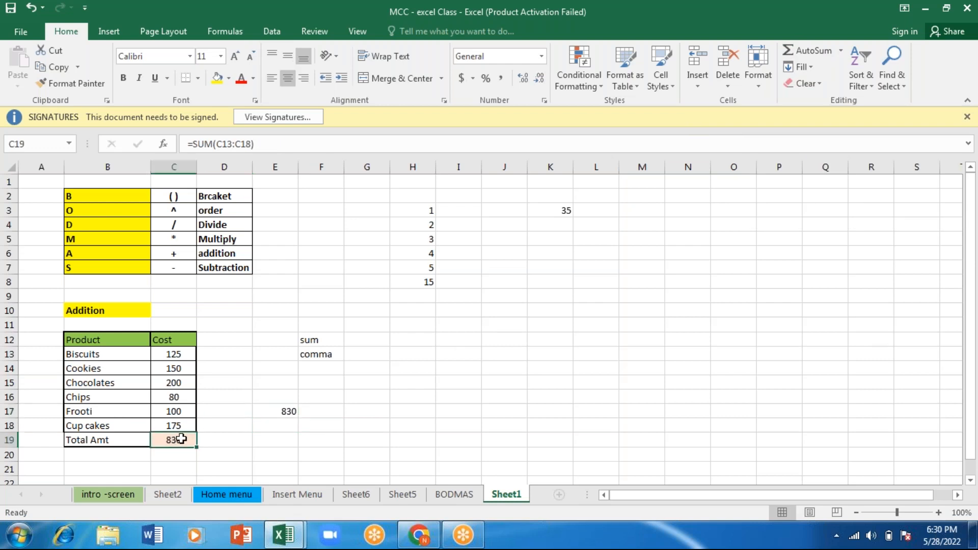
key(BackSpace)
key(Return)
key(Up)
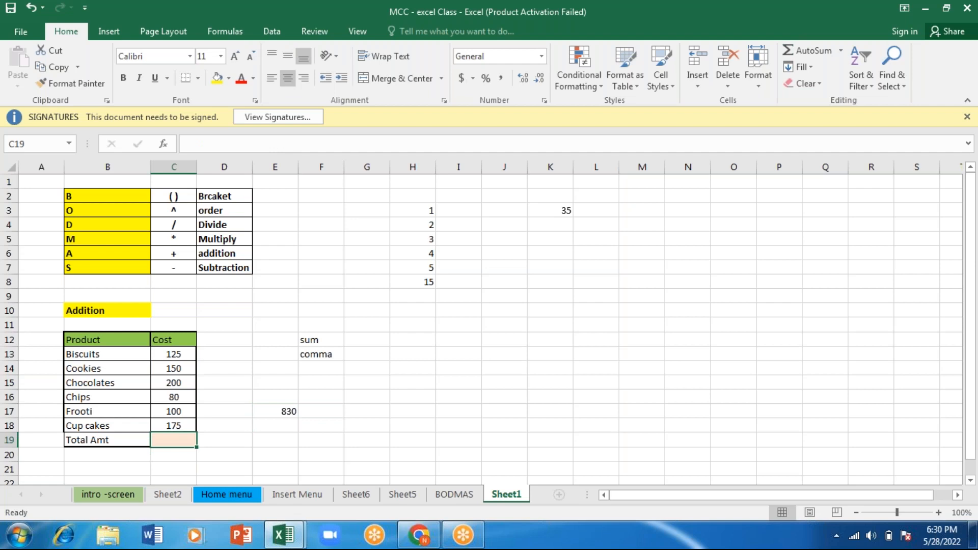
key(alt)
key(alt+=)
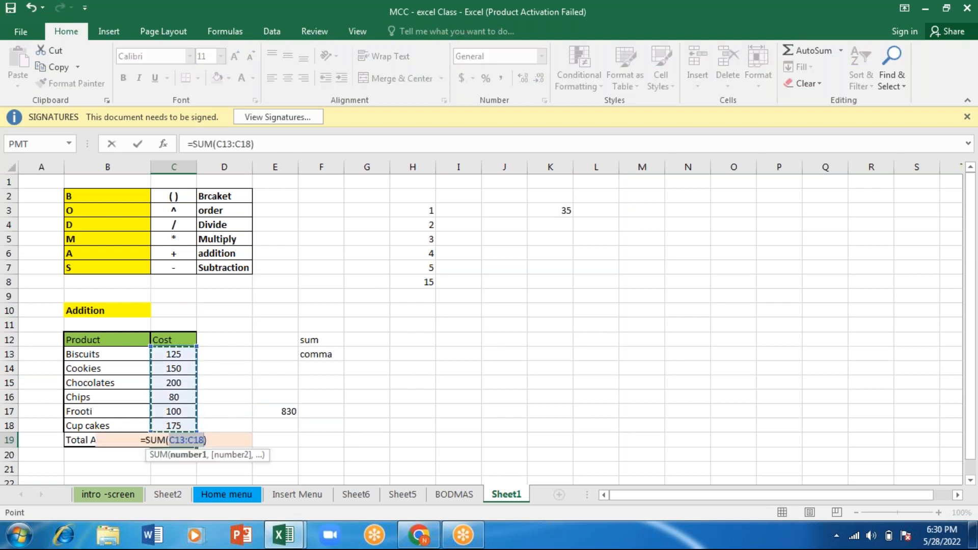
key(Return)
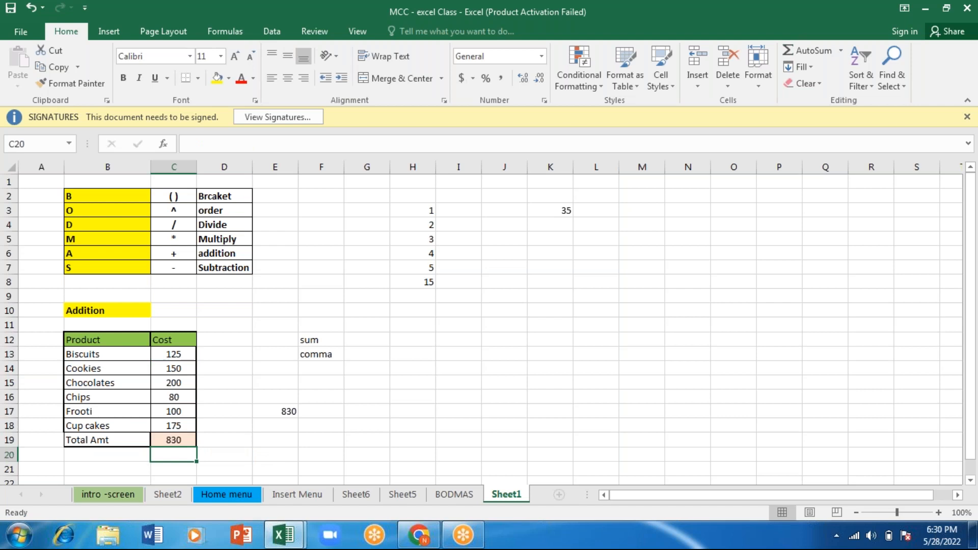
- Delete the AutoSum formula from the Total Amt cell C19
click(183, 441)
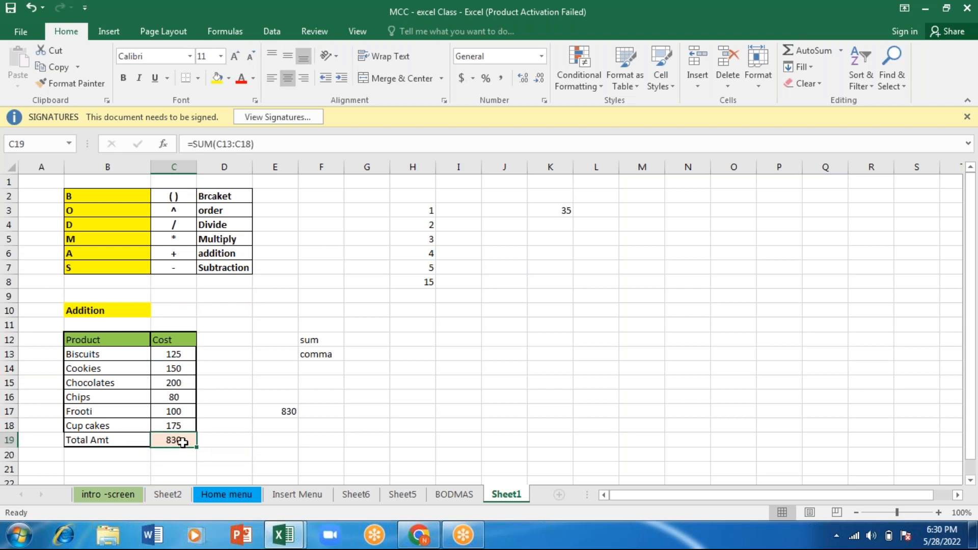
double_click(182, 442)
key(BackSpace)
key(BackSpace)
key(BackSpace)
key(BackSpace)
key(BackSpace)
key(BackSpace)
key(BackSpace)
key(BackSpace)
key(BackSpace)
key(BackSpace)
key(BackSpace)
key(BackSpace)
key(BackSpace)
key(Return)
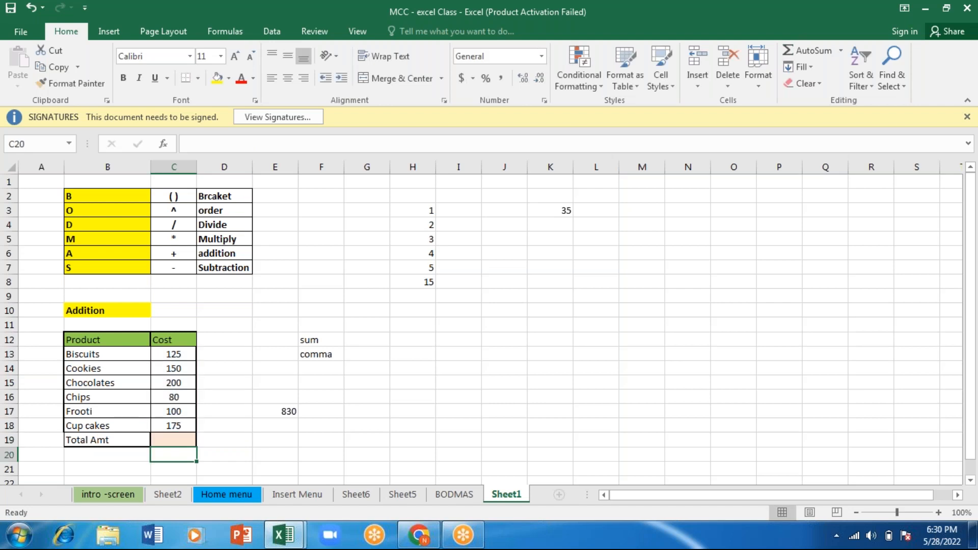
- Insert an AutoSum in C20, restrict its range to C13:C18, and review the formula in E17
key(alt+equal)
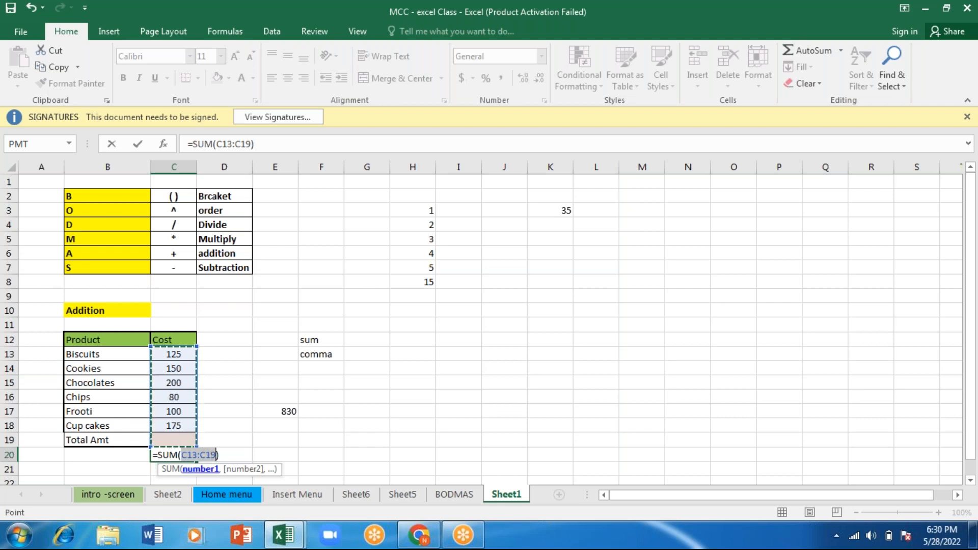
drag(173, 354, 174, 427)
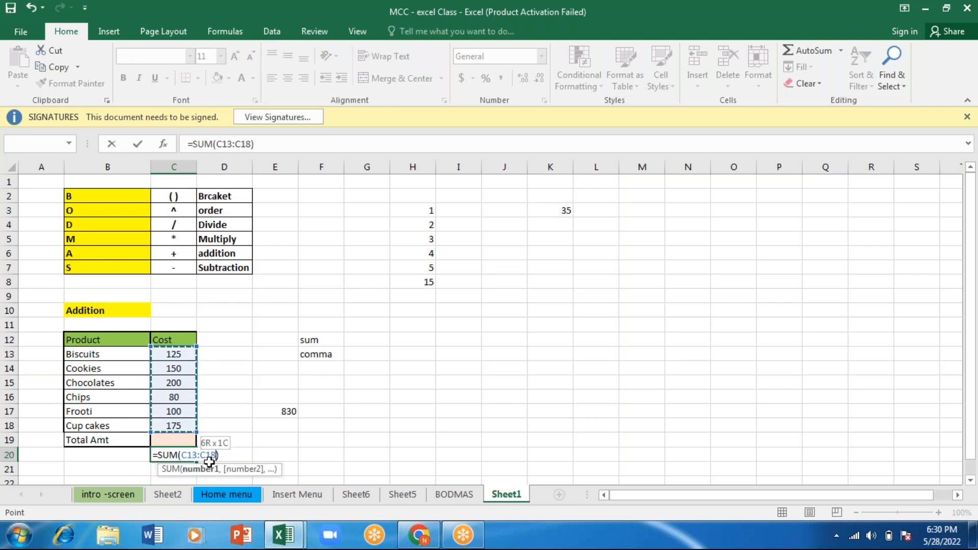
key(Return)
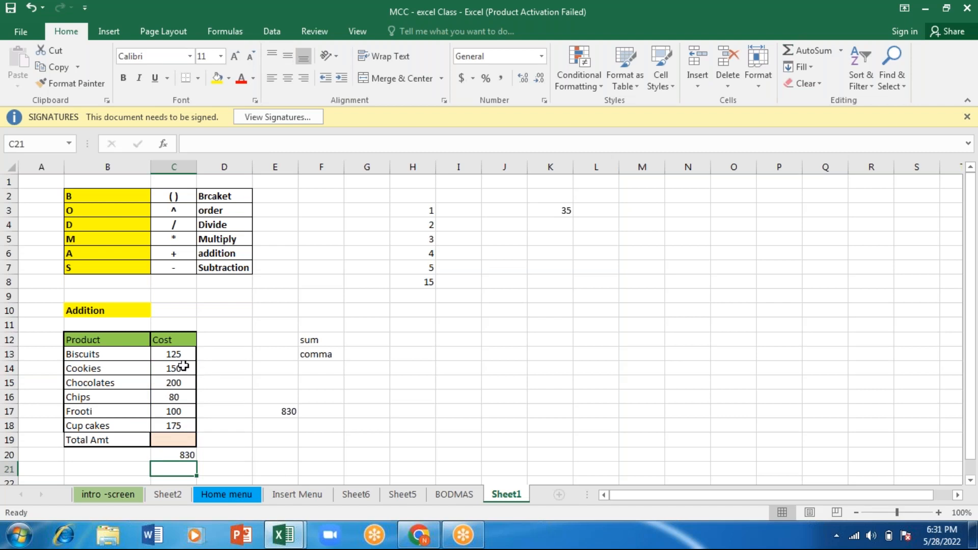
click(359, 6)
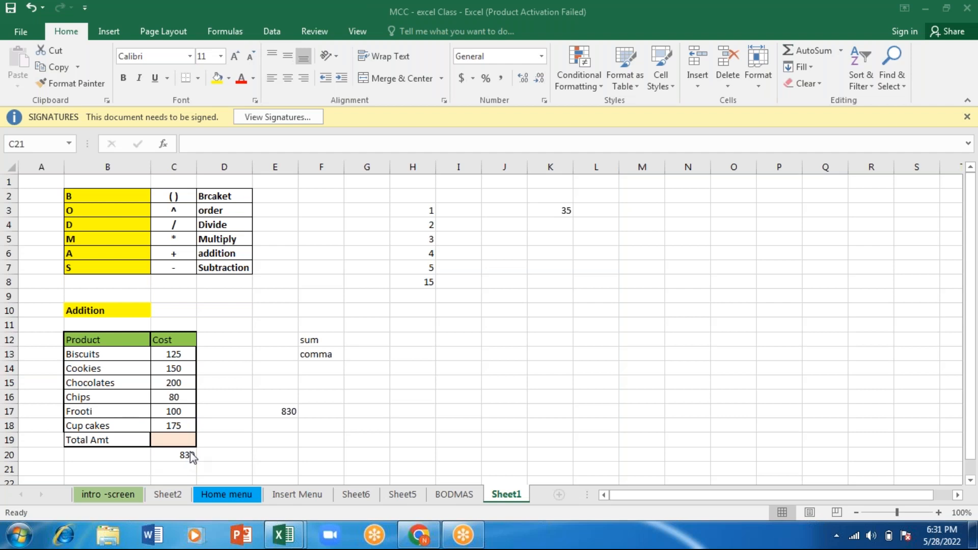
click(290, 409)
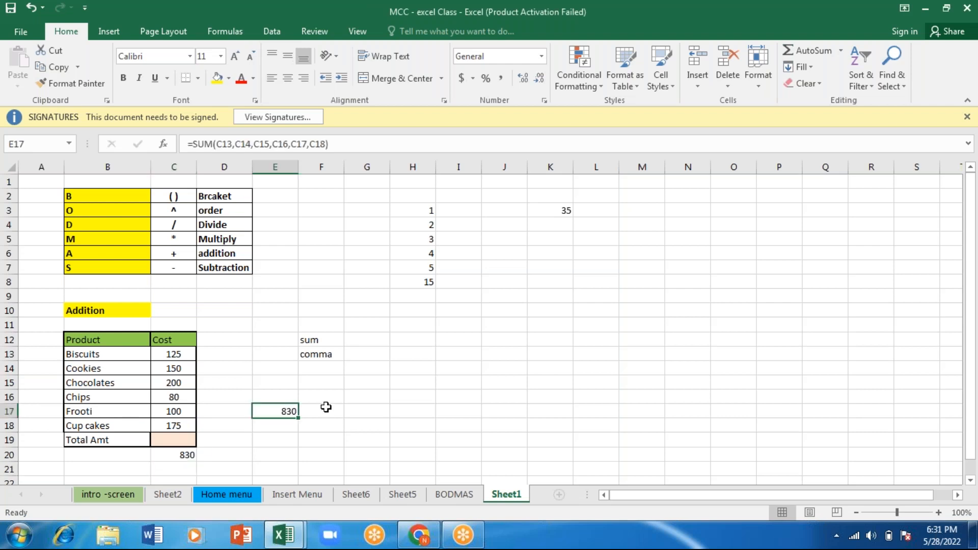
click(448, 410)
- Start a SUM formula in G16 that joins the costs C13, C14 and C15 with plus signs
click(355, 393)
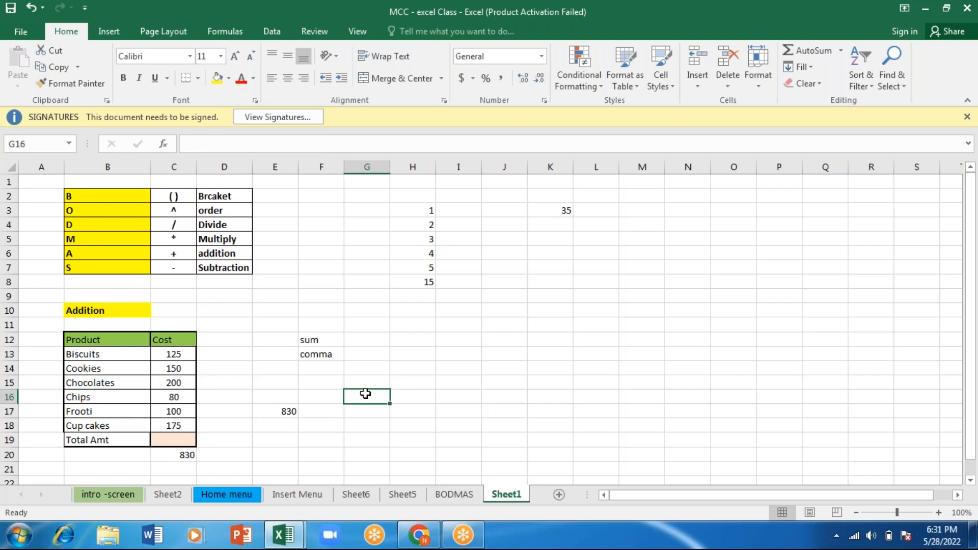
click(195, 142)
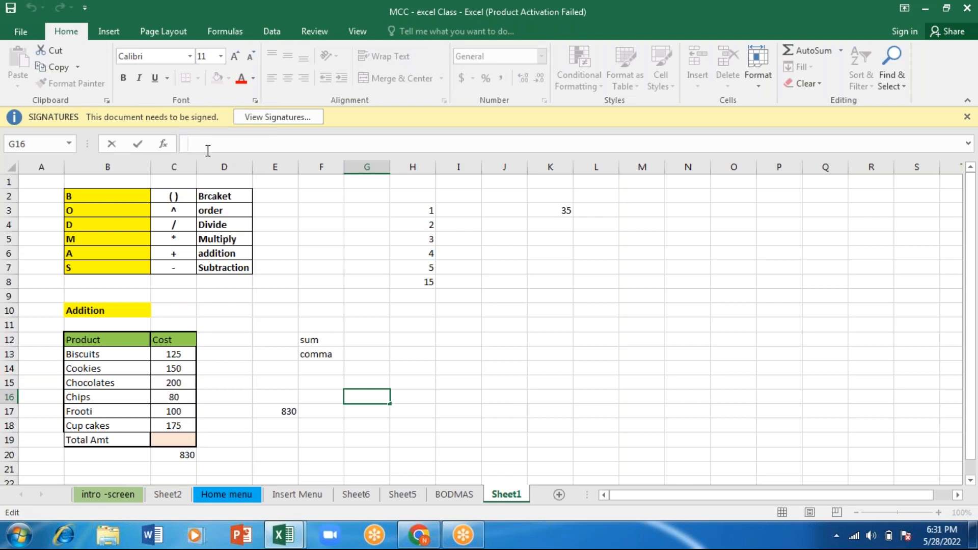
text(=)
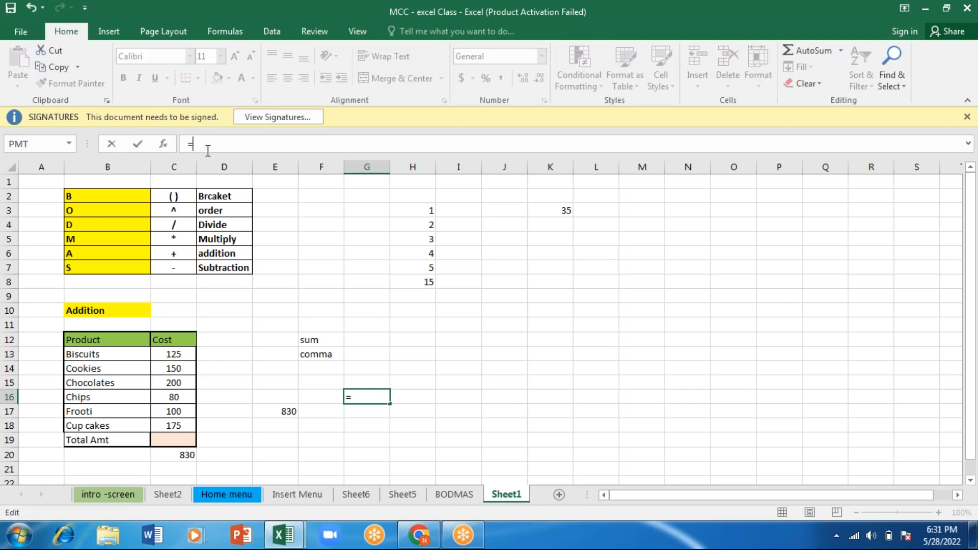
text(m)
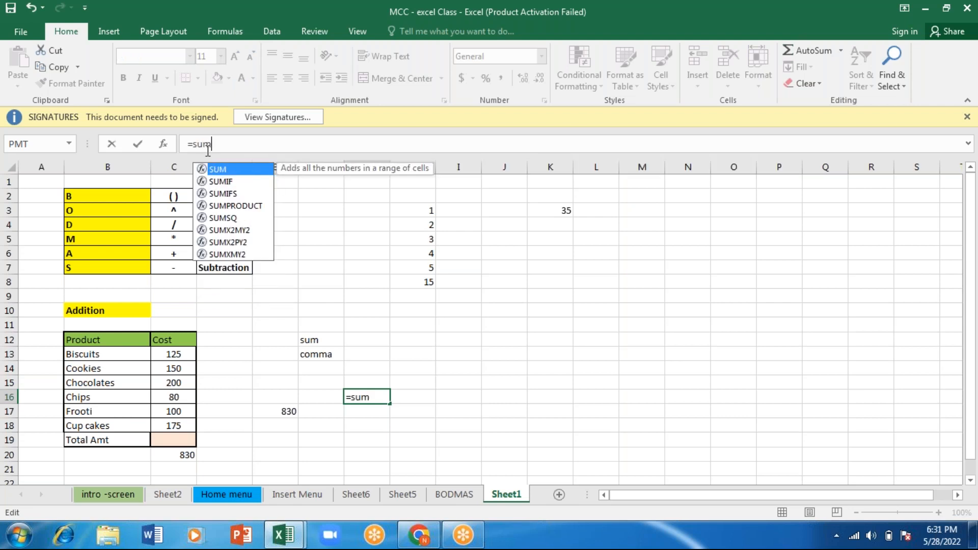
key(Tab)
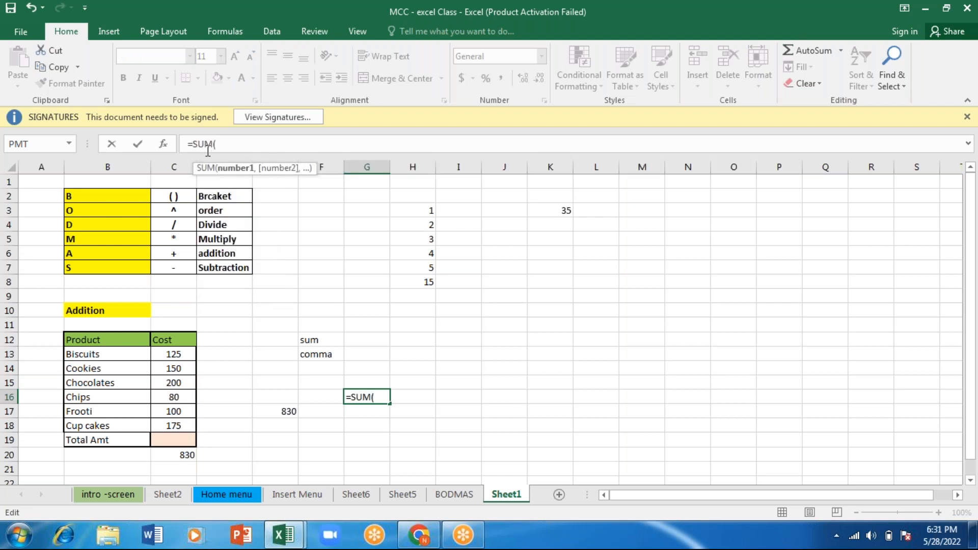
click(179, 355)
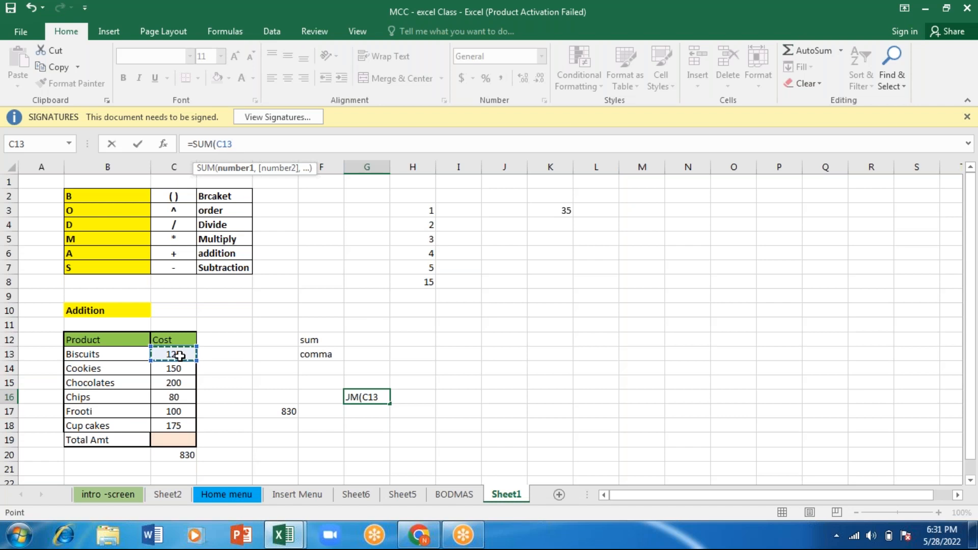
text(+)
click(173, 368)
text(+)
key(Down)
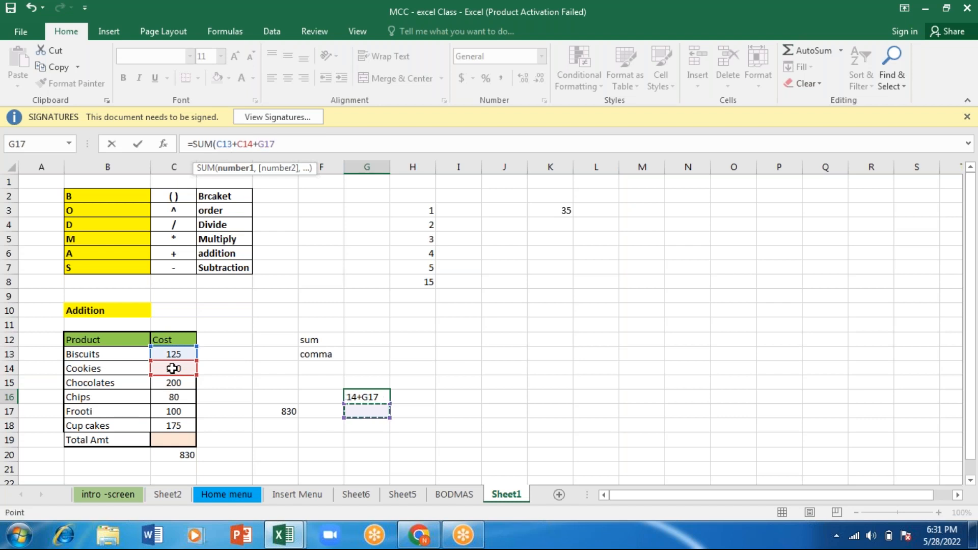
click(169, 383)
text(+)
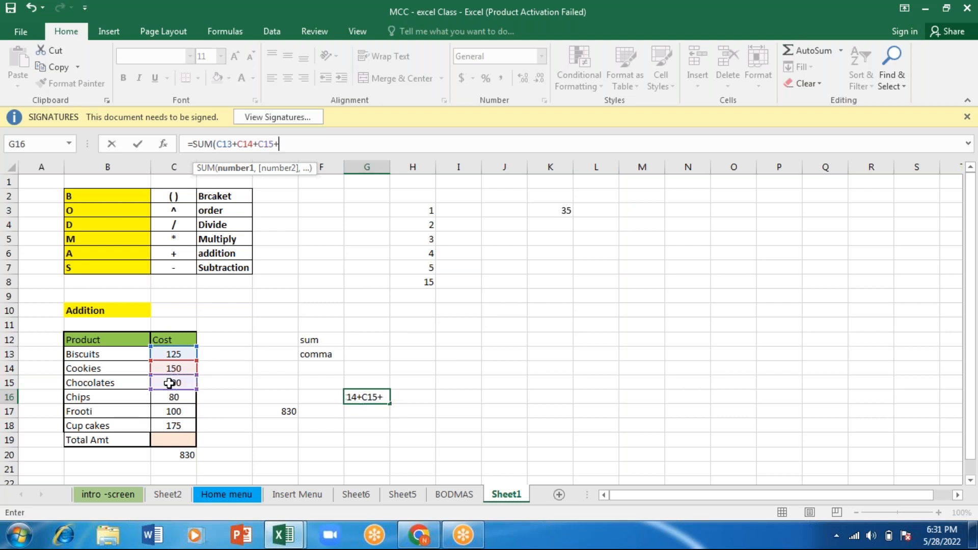
- Add C16, C17 and C18 with plus signs to the SUM formula in G16 and complete it
click(167, 397)
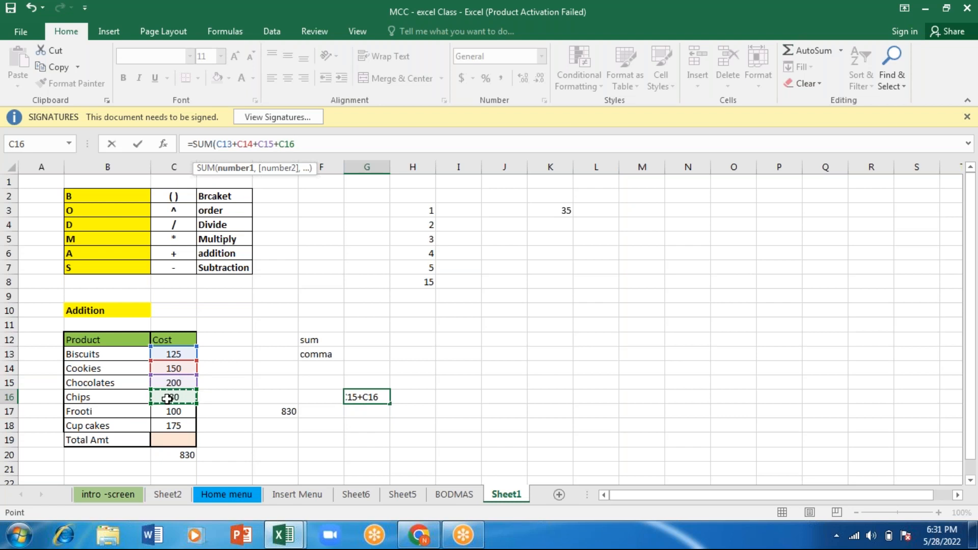
text(+)
click(169, 410)
text(+)
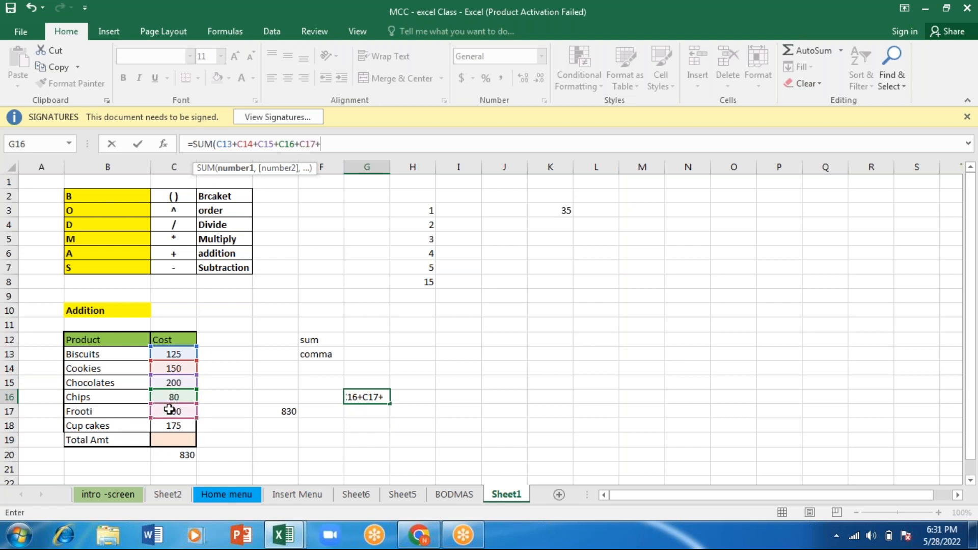
key(Down)
key(Left)
key(Left)
key(Left)
key(Left)
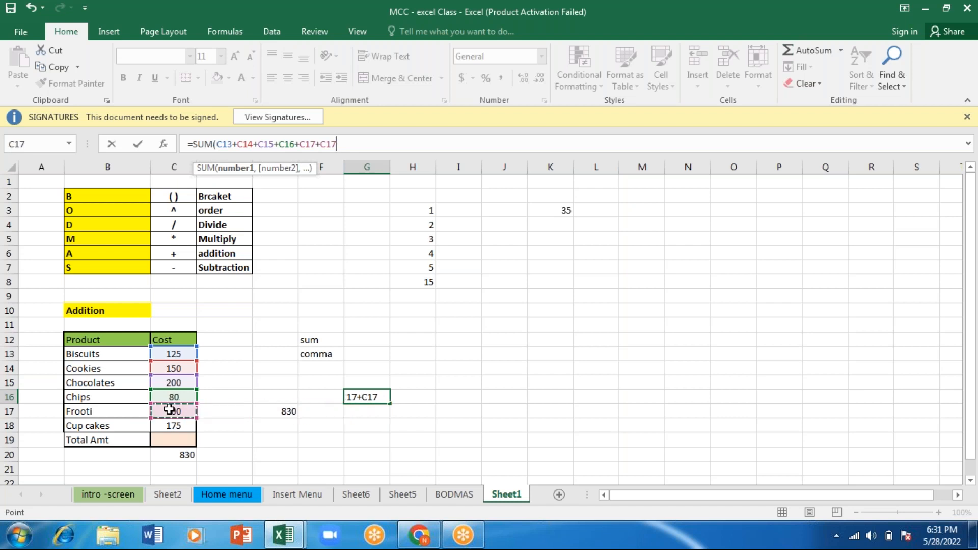
key(Down)
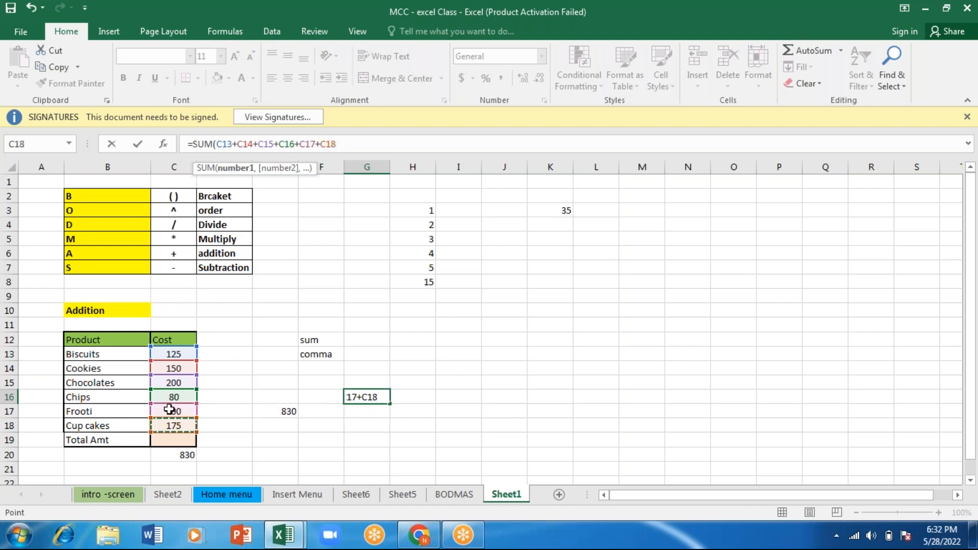
text())
key(Return)
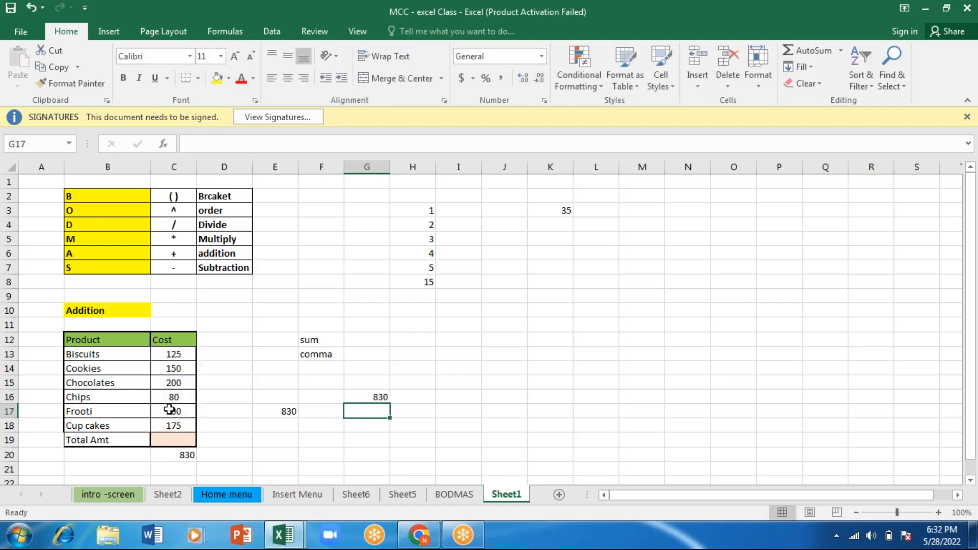
- Compare the addition formulas in C20, E17 and G16
click(181, 455)
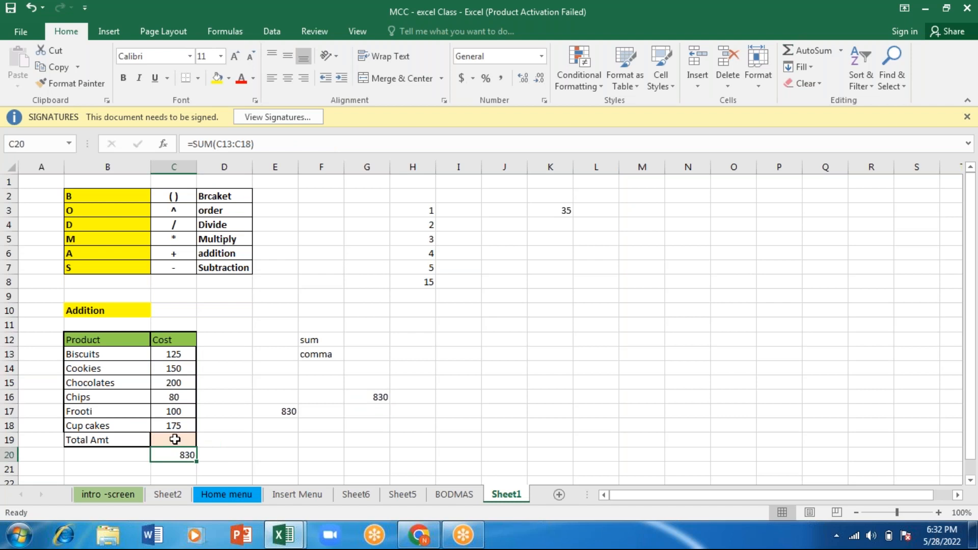
click(175, 439)
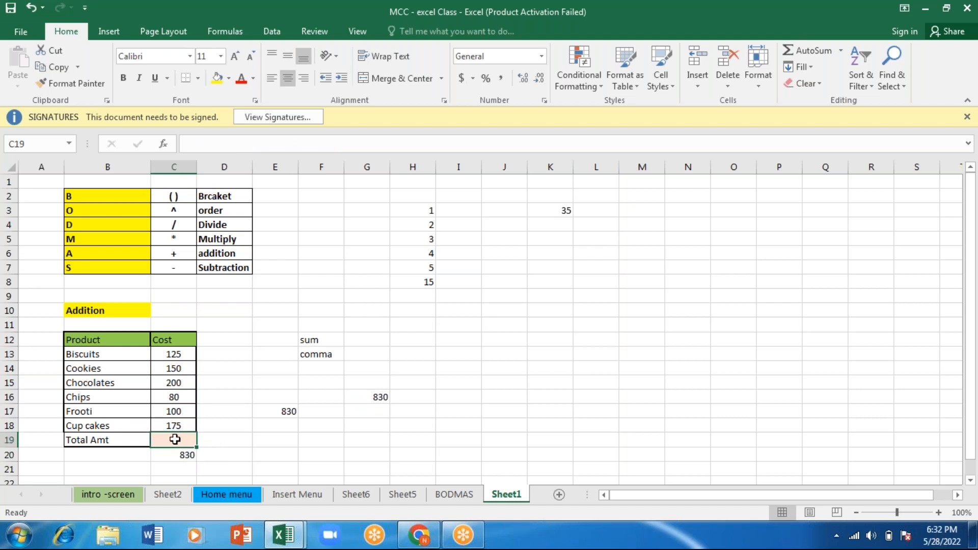
click(287, 407)
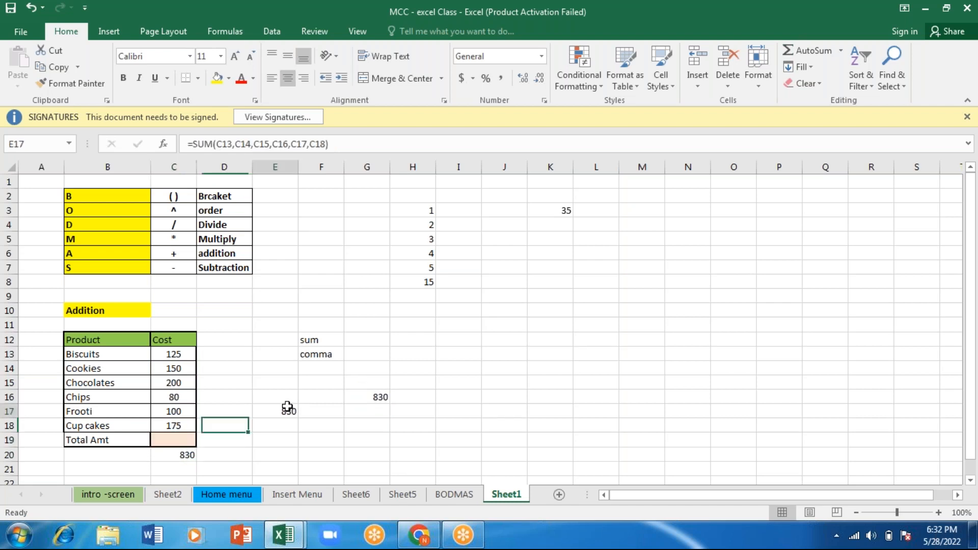
click(375, 400)
click(505, 366)
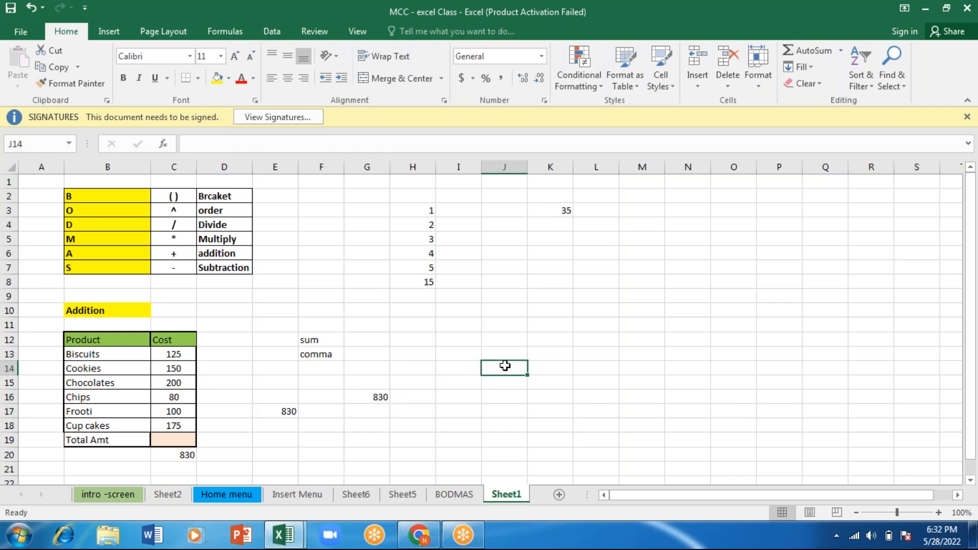
- Enter a SUM formula over the cost range C13:C18 in K11
click(547, 324)
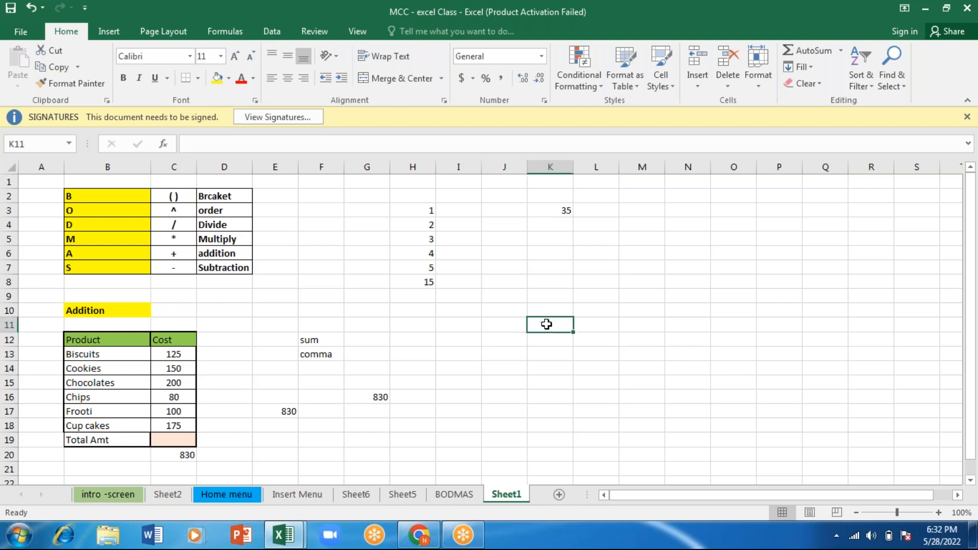
text(=sum)
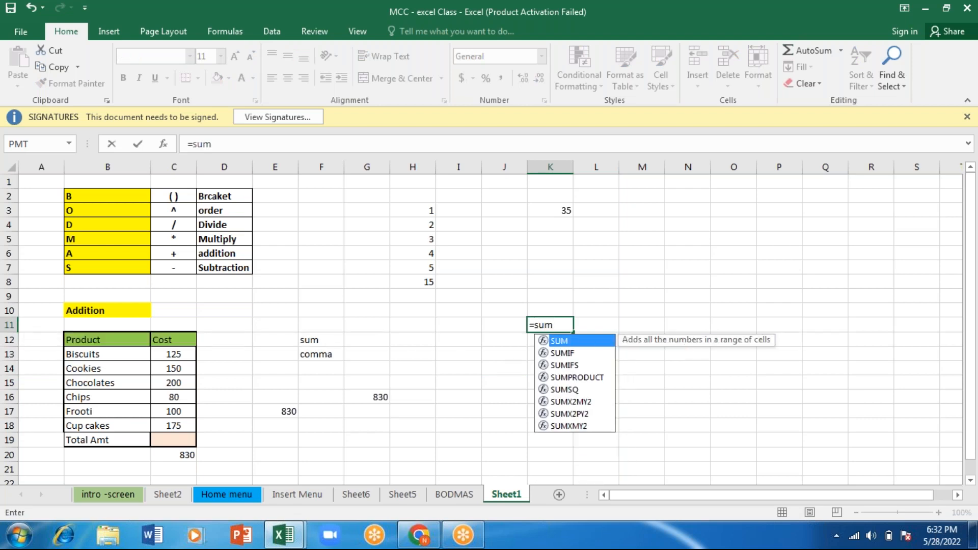
key(Tab)
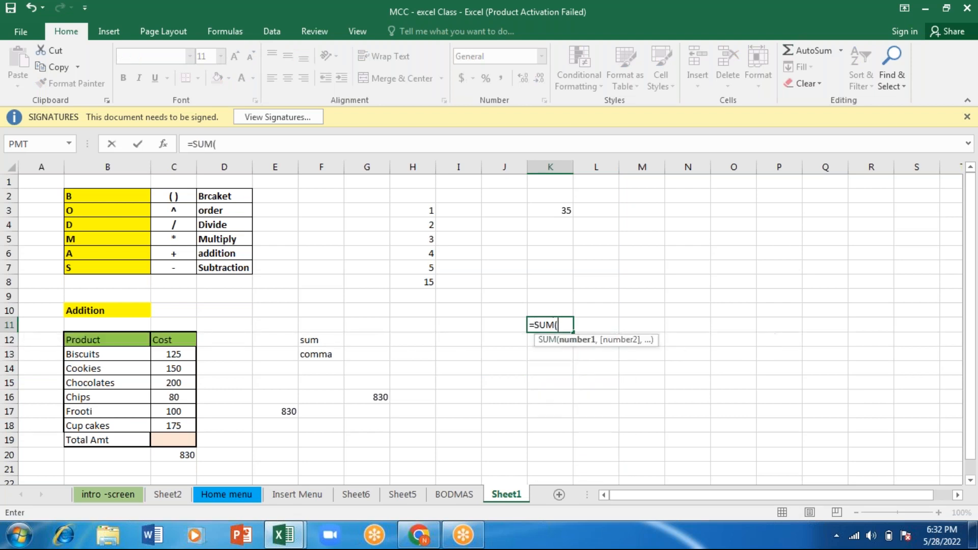
click(186, 361)
drag(185, 360, 193, 429)
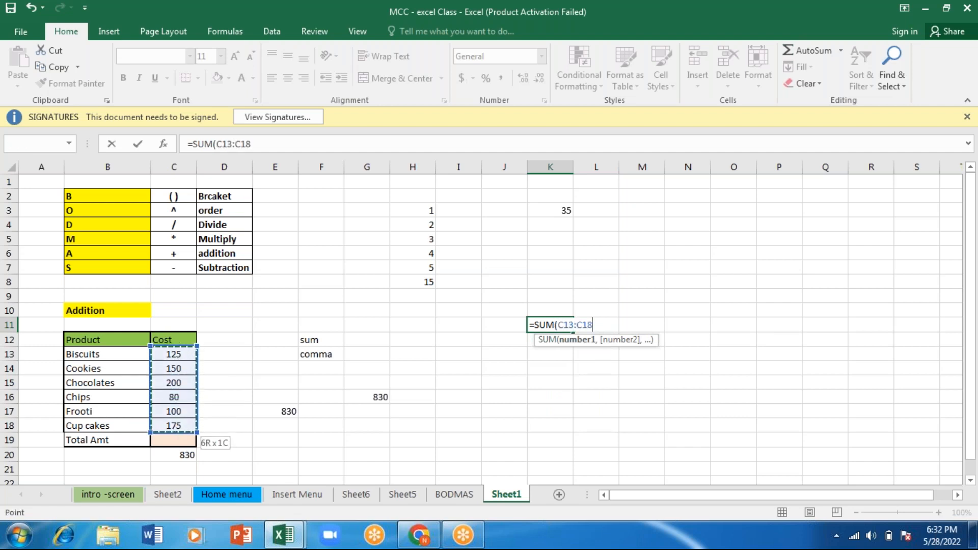
text())
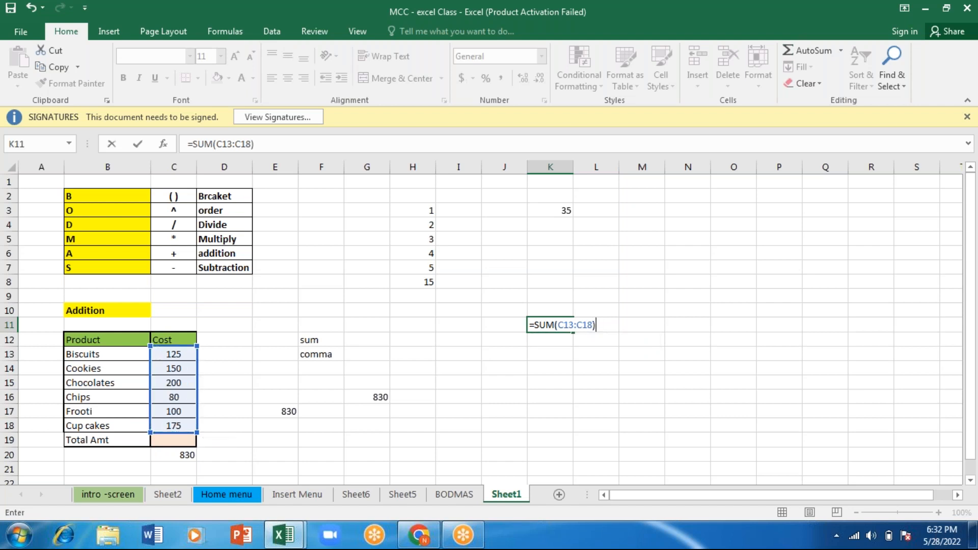
key(Return)
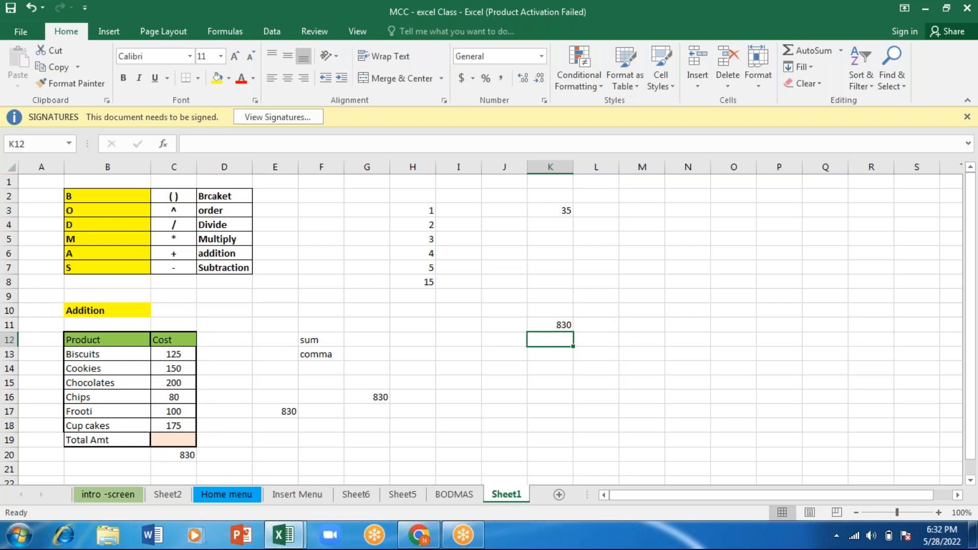
- Clear the contents of F2:L20 and delete the comma-separated SUM formula from E17
drag(178, 383, 175, 369)
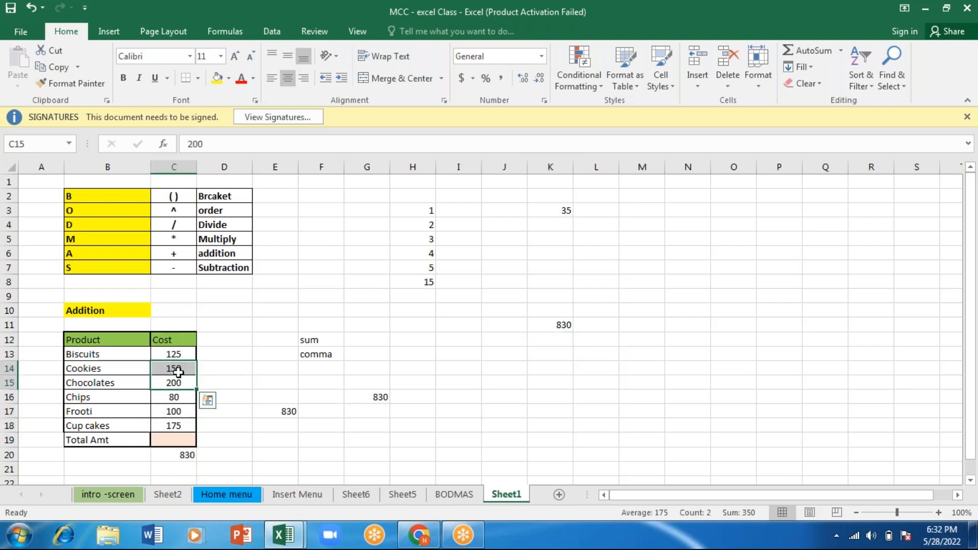
drag(311, 197, 605, 459)
key(Delete)
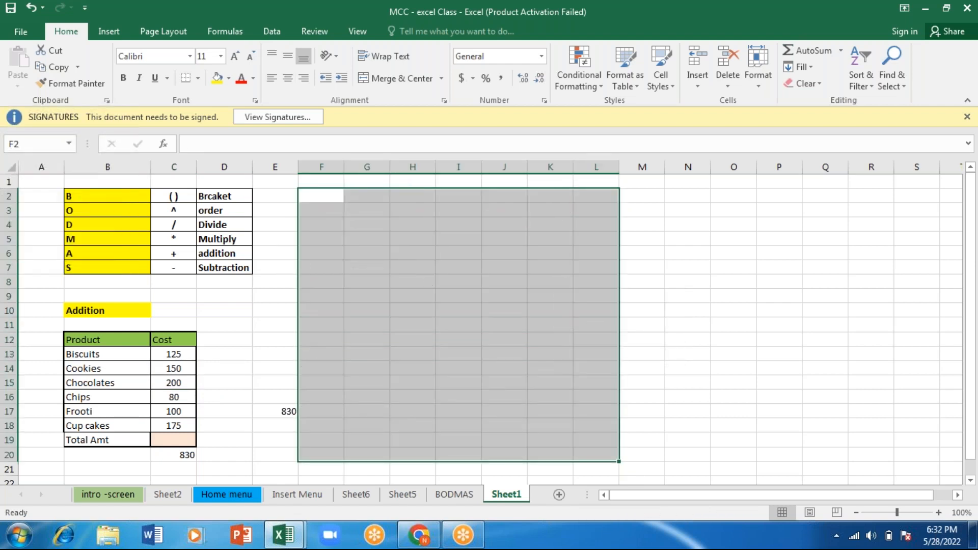
click(289, 409)
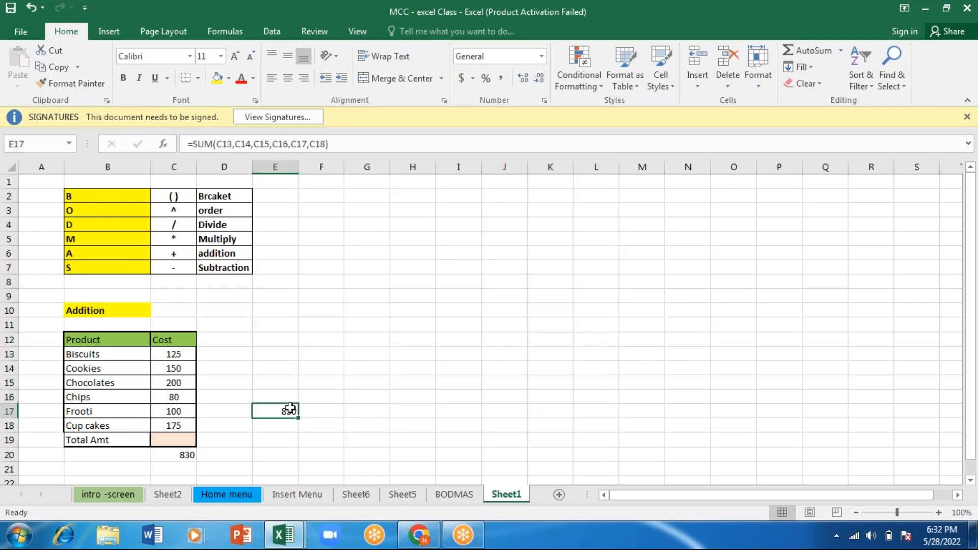
key(BackSpace)
- Enter the heading "Addition in different methods" in E10 and select that cell
click(278, 325)
click(278, 311)
text(A)
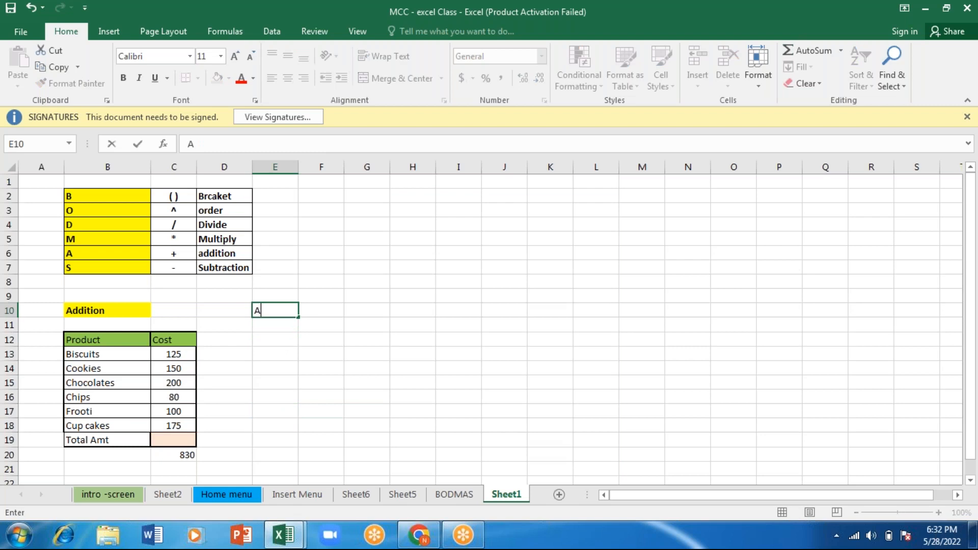
text(ddition in diff)
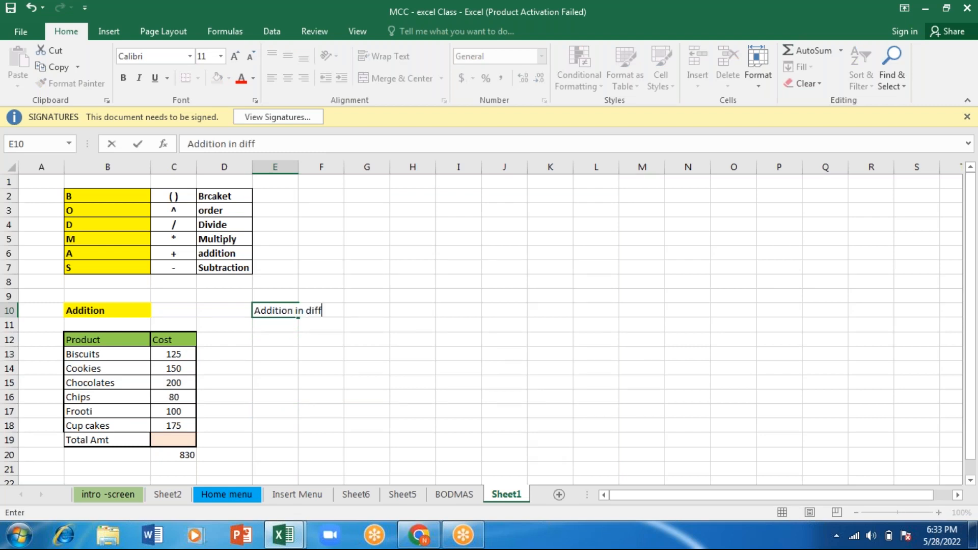
text(erent methods)
key(Return)
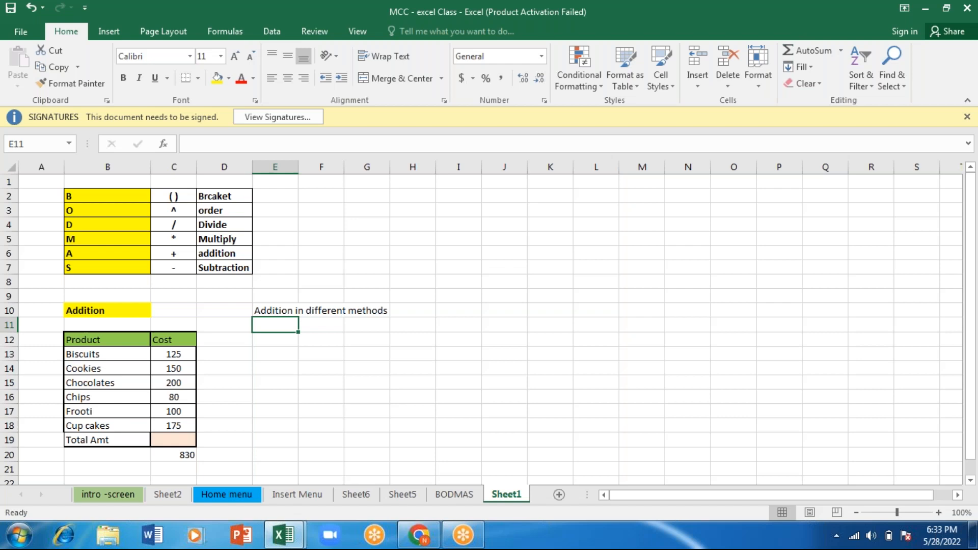
click(297, 310)
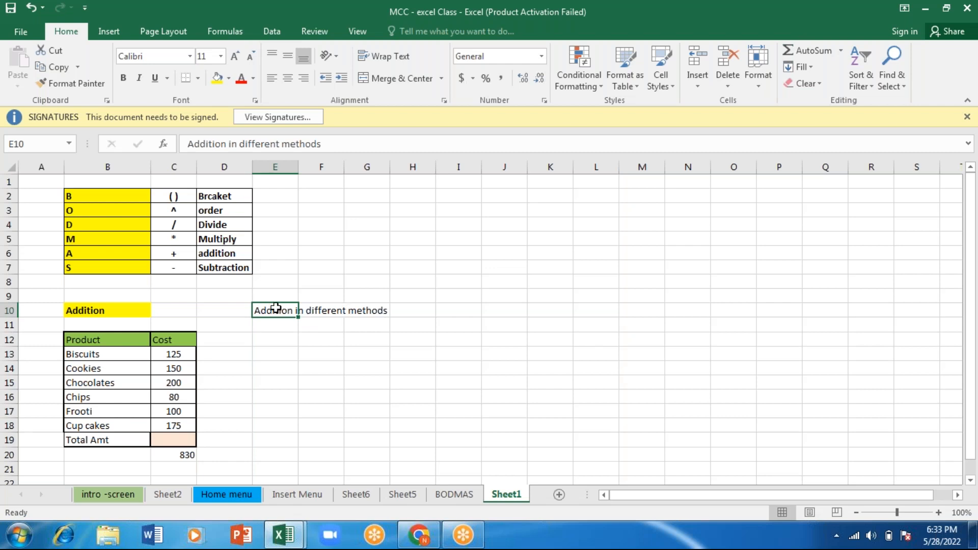
- Merge cells E10:H10 holding the "Addition in different methods" heading without centring the text
key(shift+Right)
key(shift+Right)
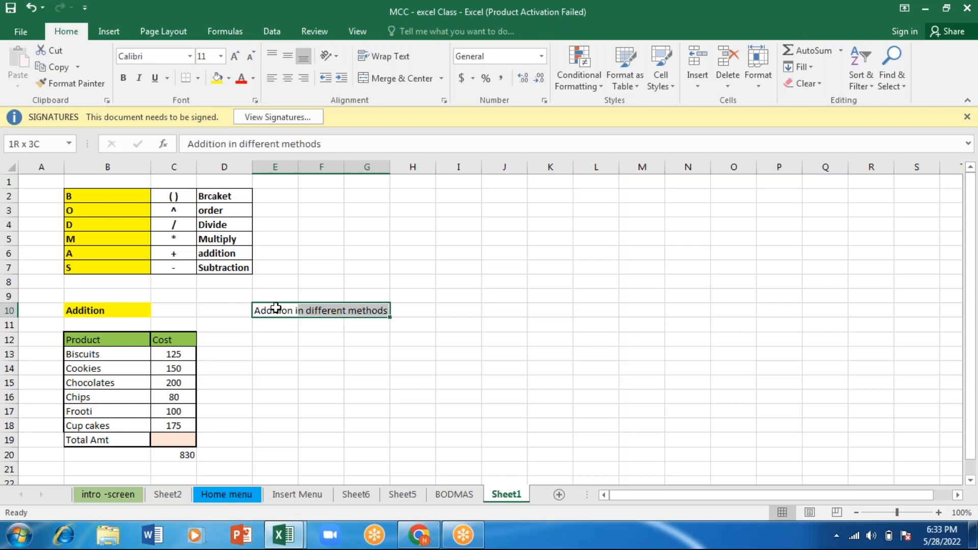
key(shift+Right)
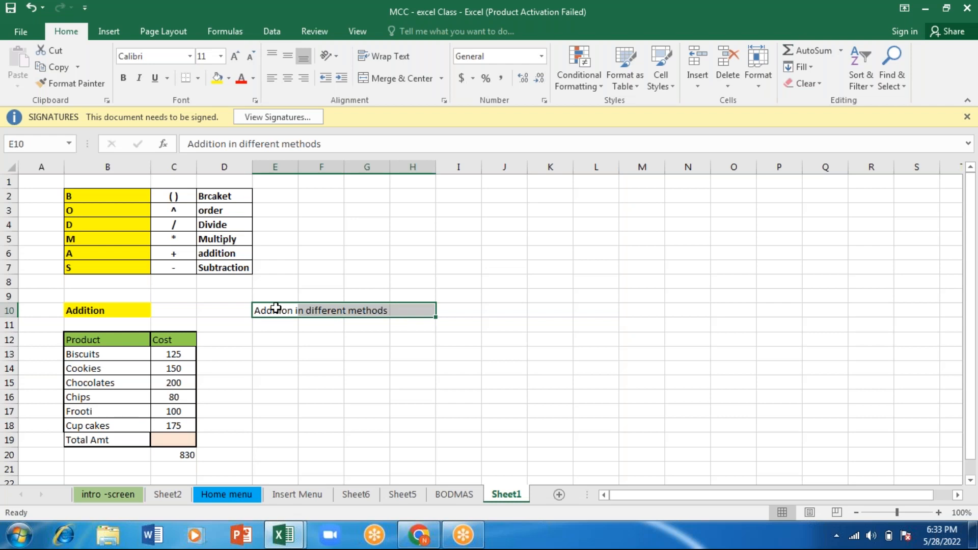
key(alt)
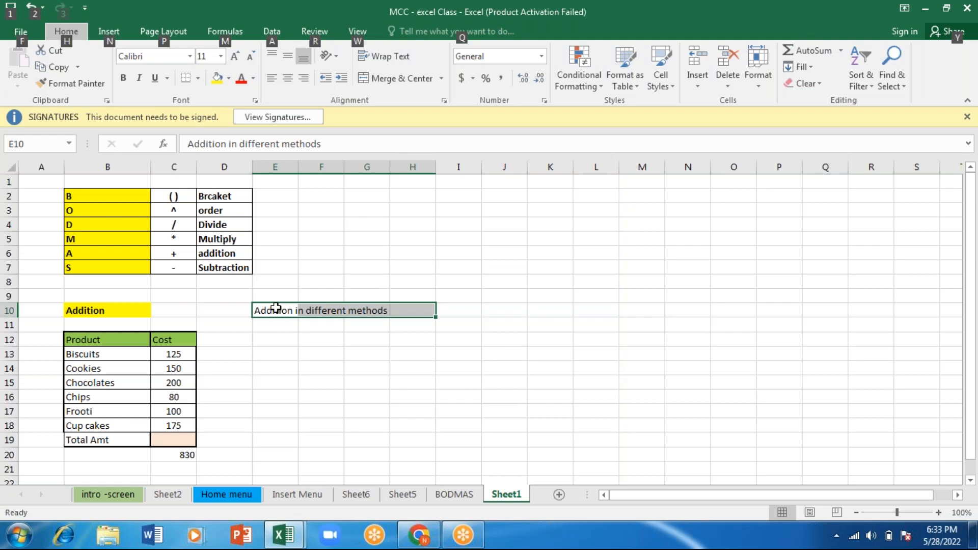
key(h)
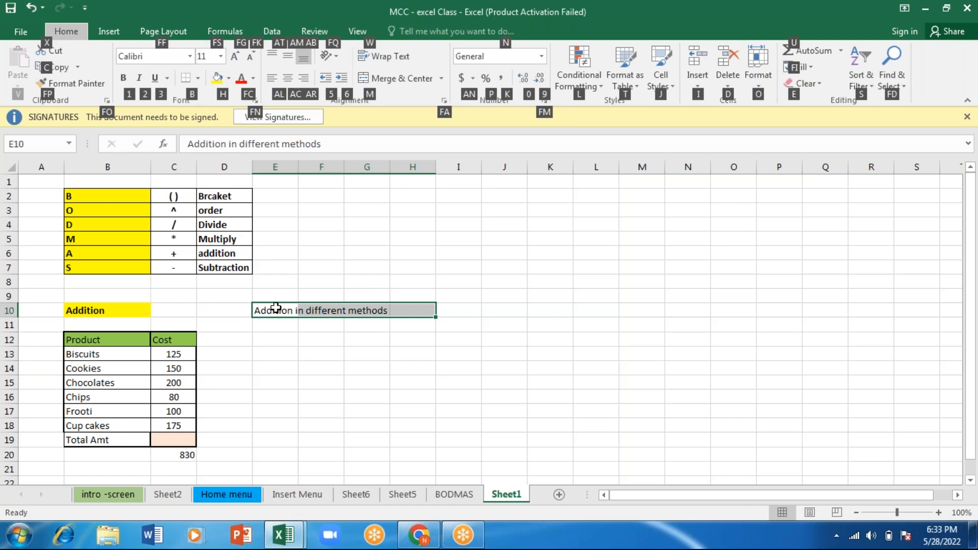
key(m)
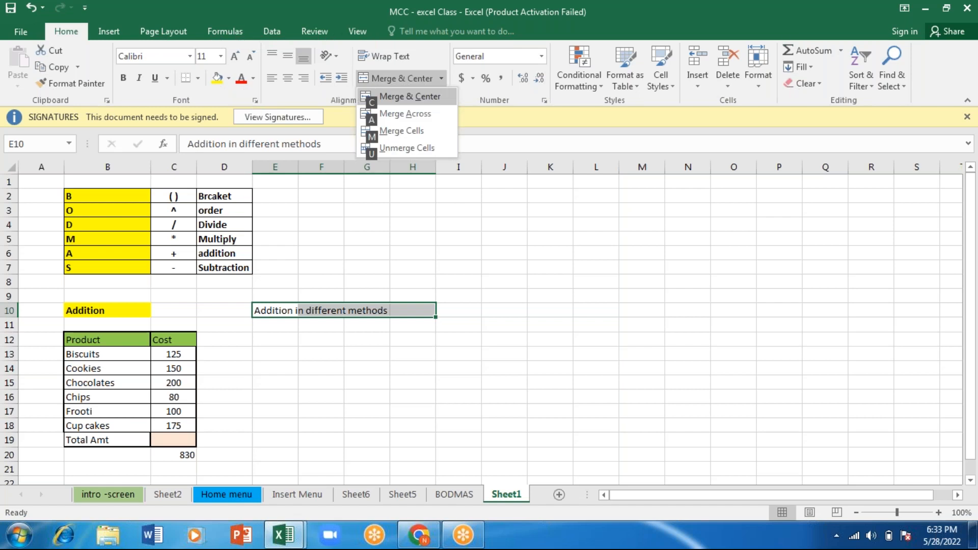
key(m)
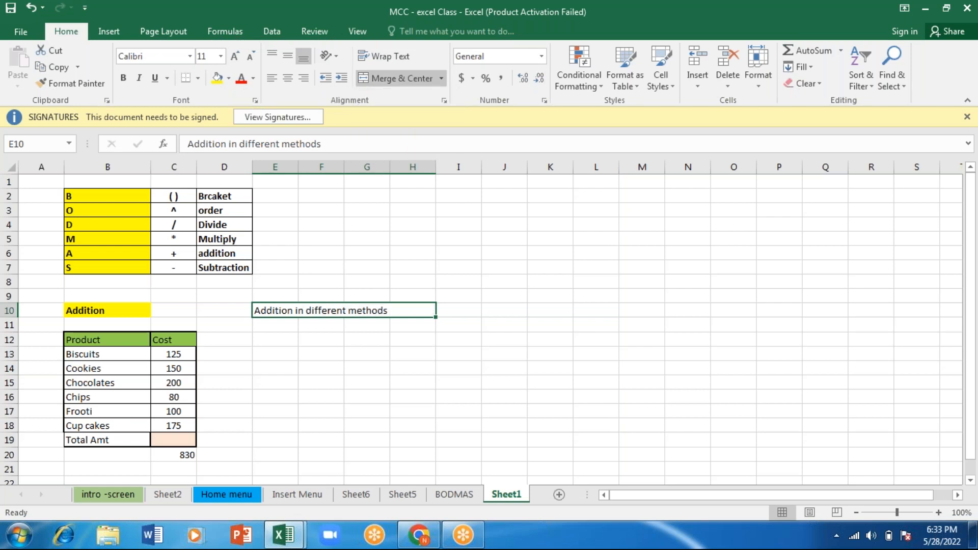
- Paste the copied student marks table starting at E12 and widen column H so its header fits on one line
click(269, 336)
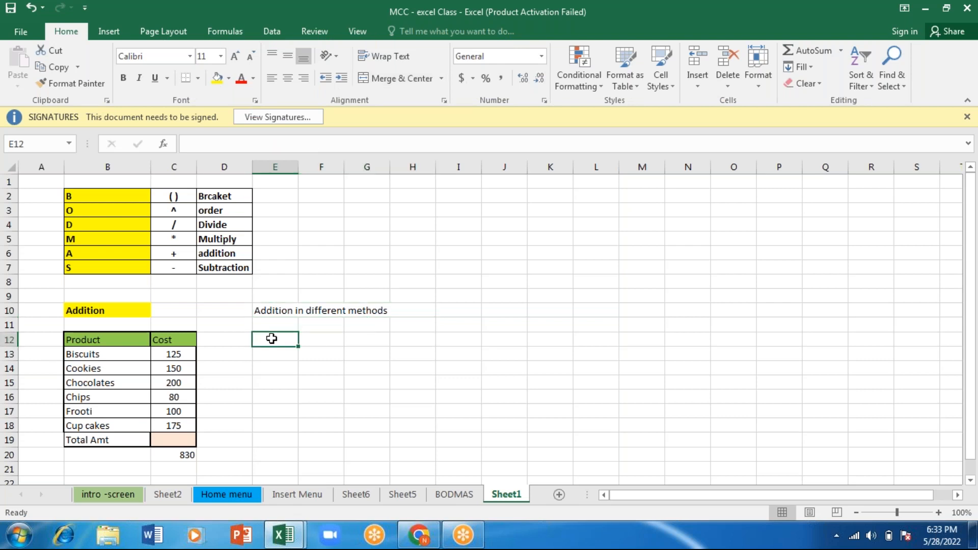
click(362, 7)
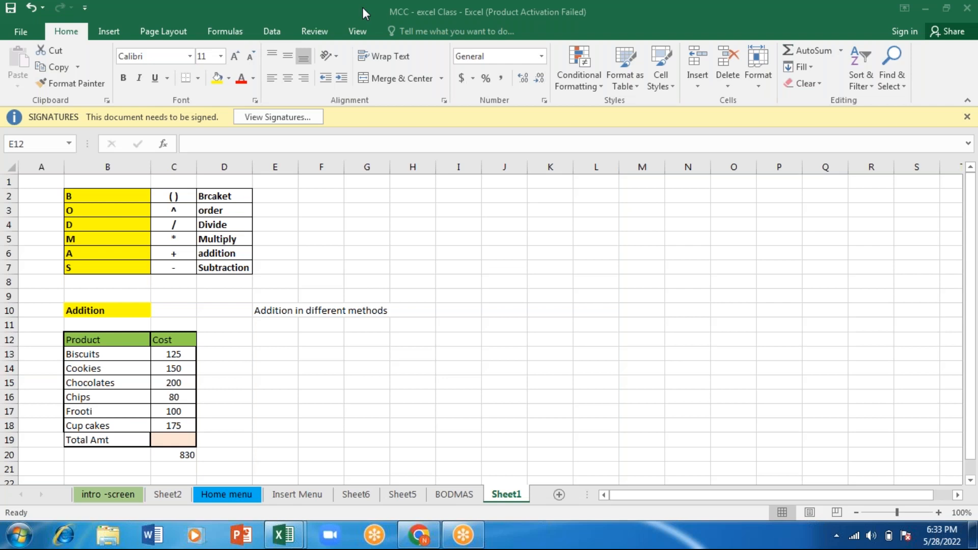
key(ctrl+v)
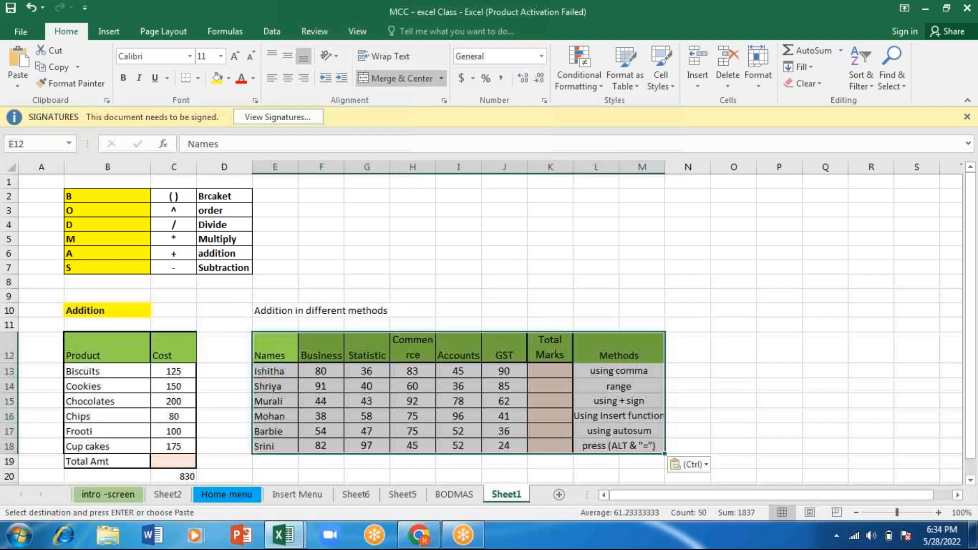
click(271, 414)
drag(436, 166, 453, 166)
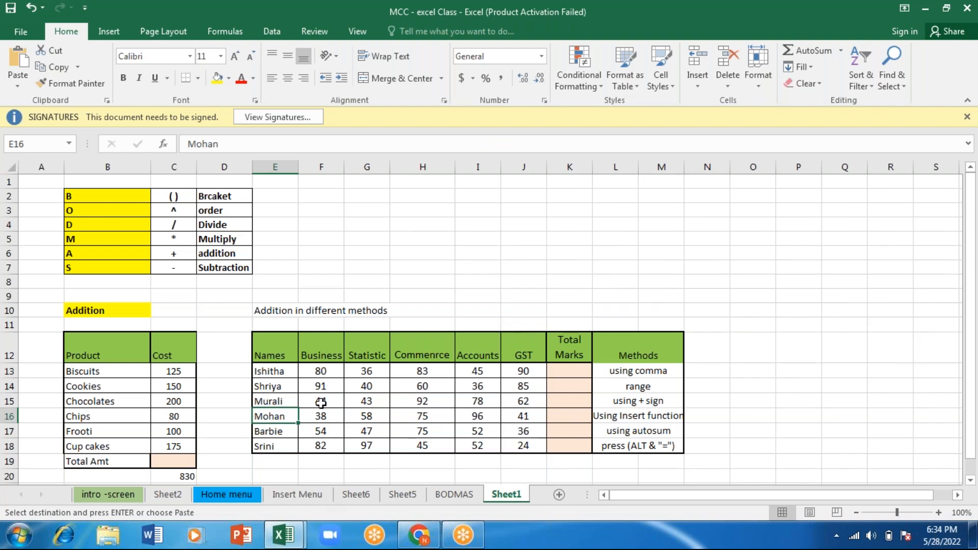
- Total the first student's marks in K13 with the comma-separated formula =SUM(F13,G13,H13,I13,J13) and review its cell references
click(645, 370)
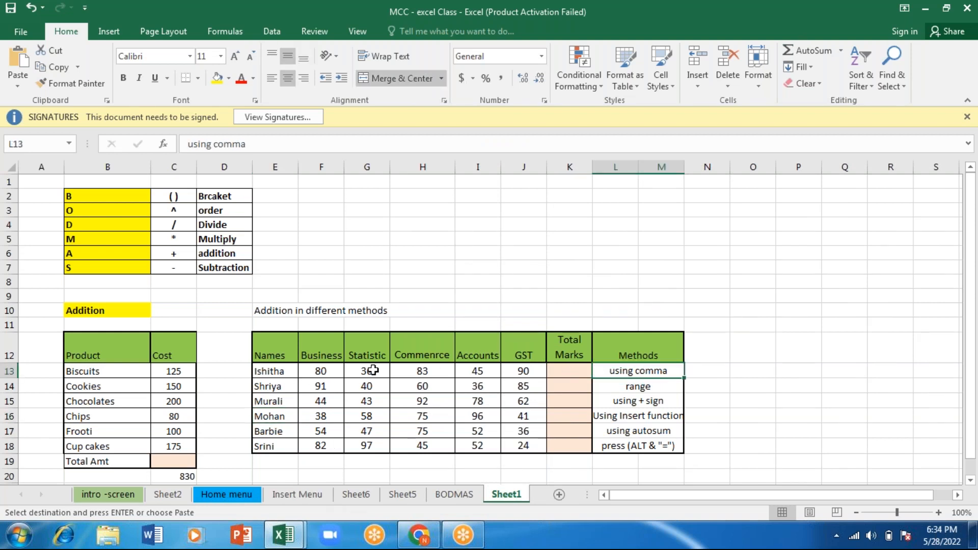
click(573, 368)
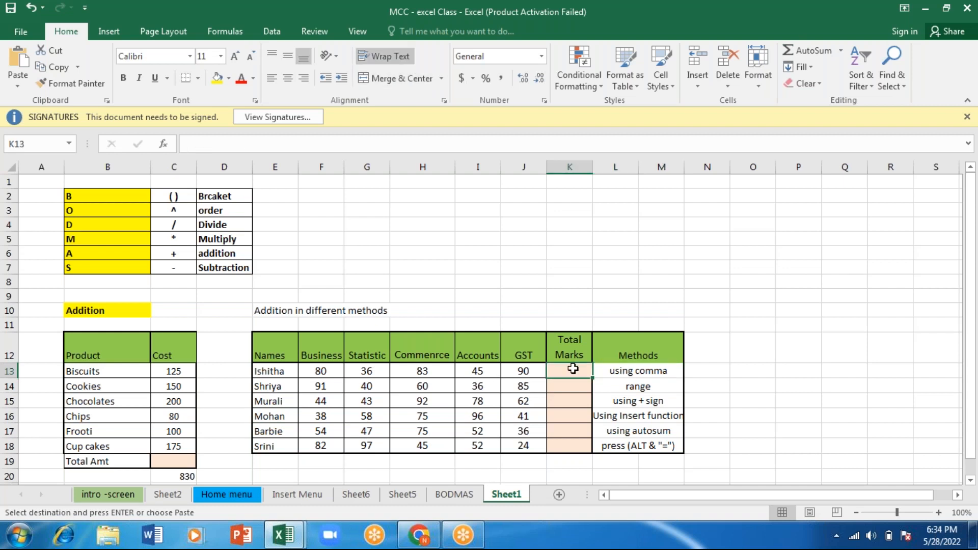
text(=sum)
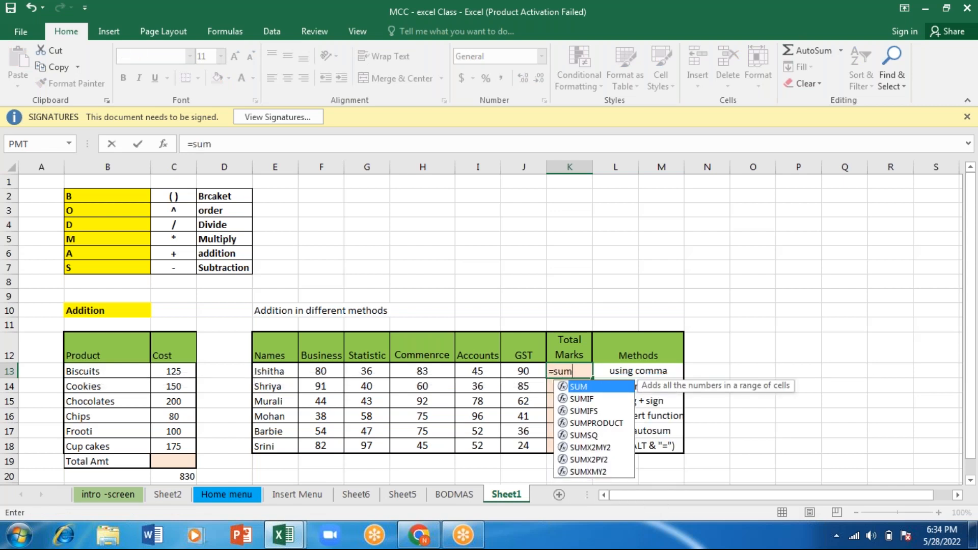
key(Tab)
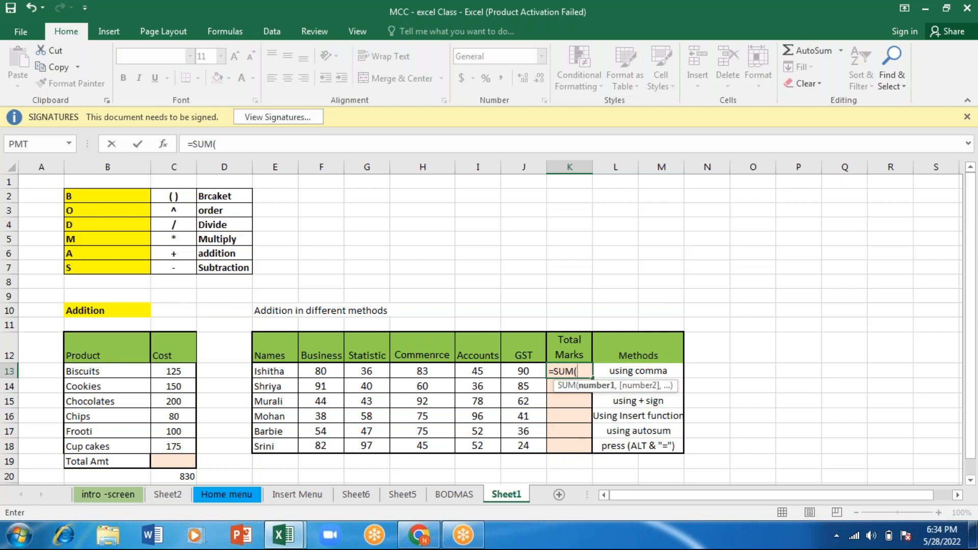
click(321, 371)
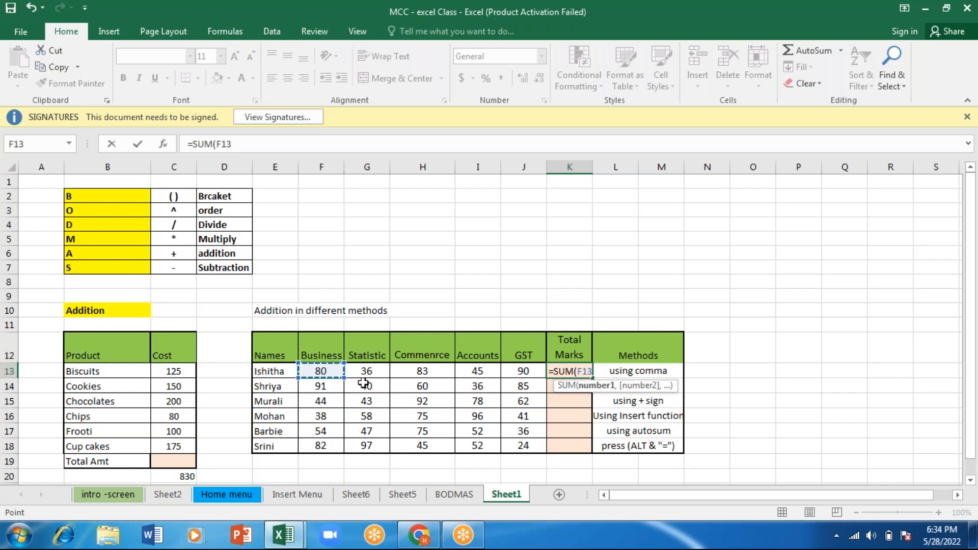
text(,)
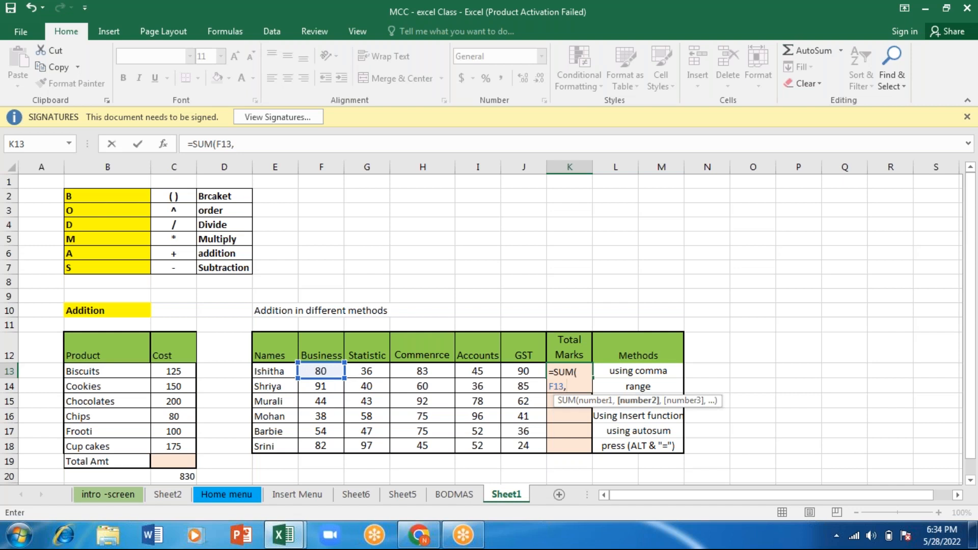
click(368, 372)
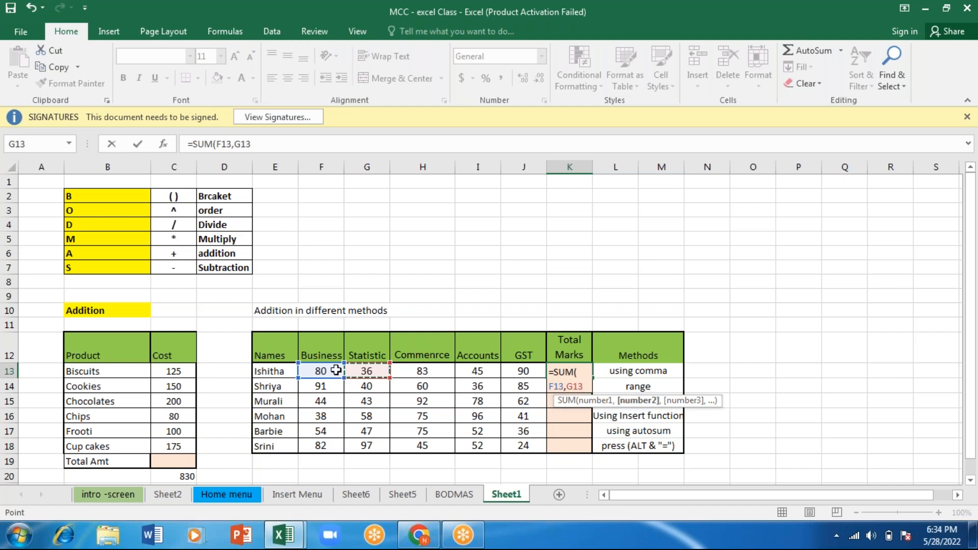
text(,)
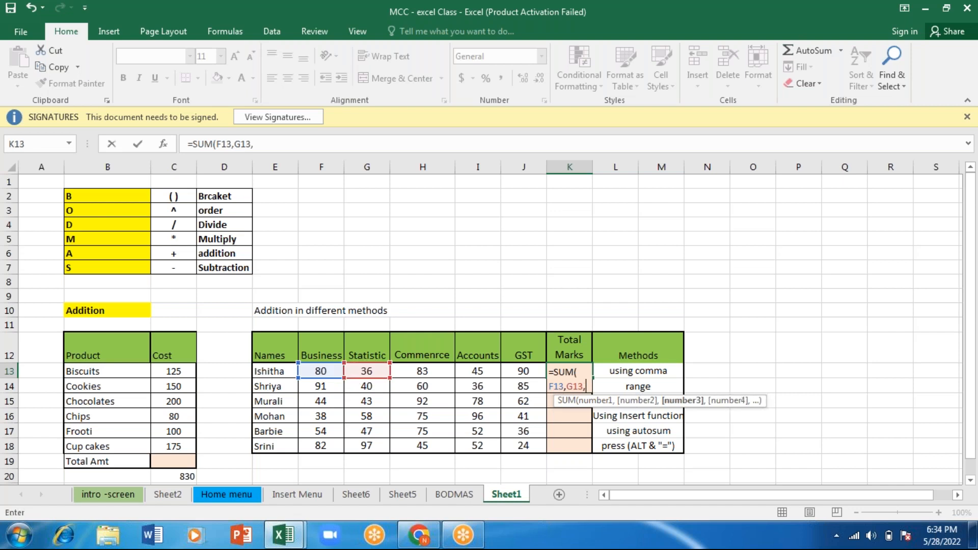
click(421, 371)
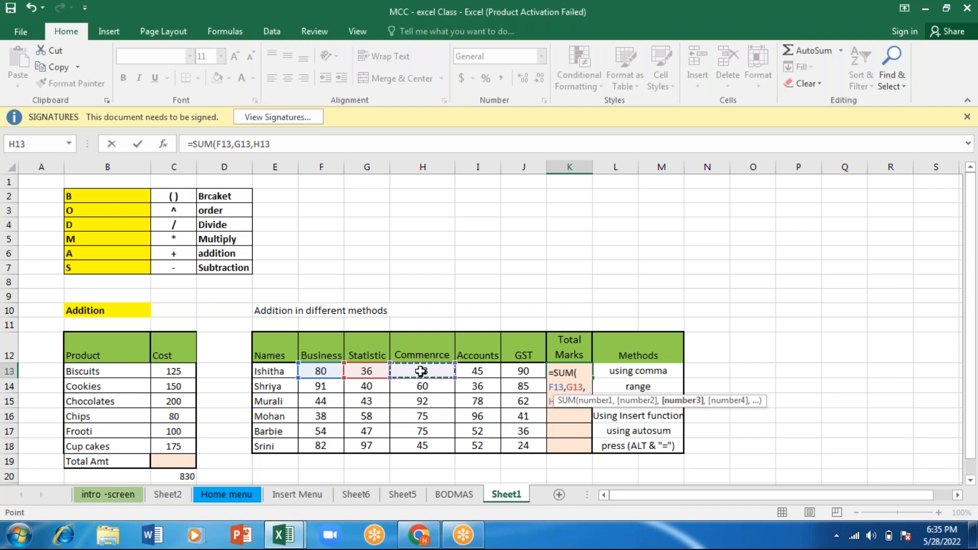
text(,)
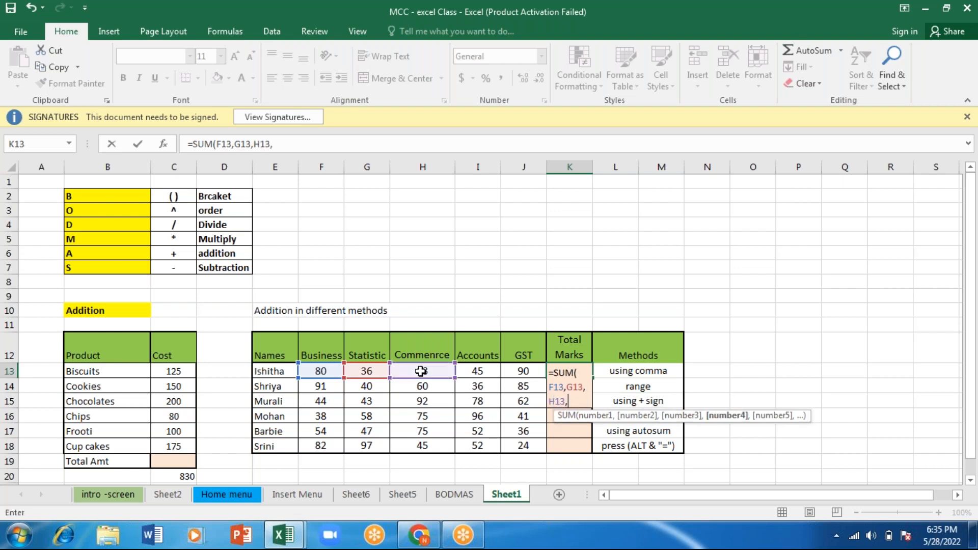
click(482, 372)
text(,)
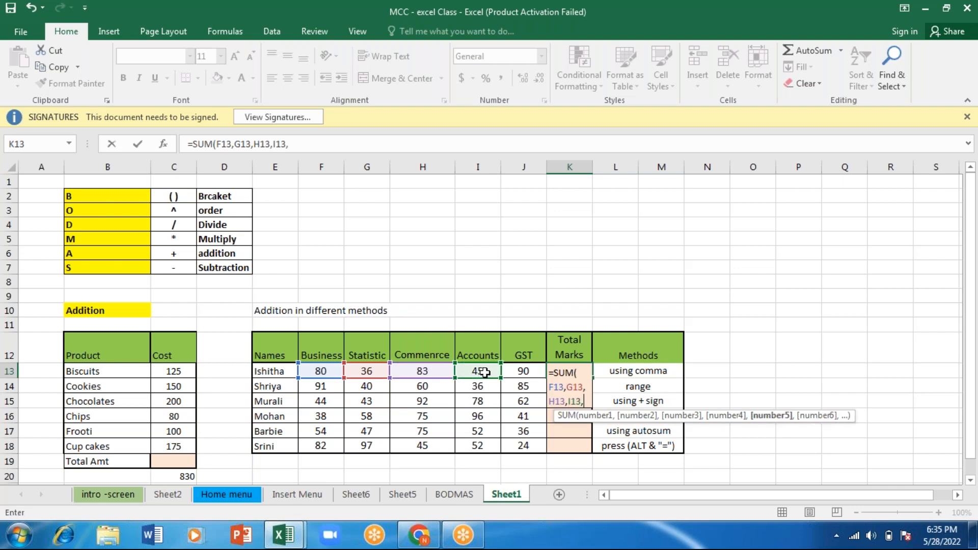
click(525, 375)
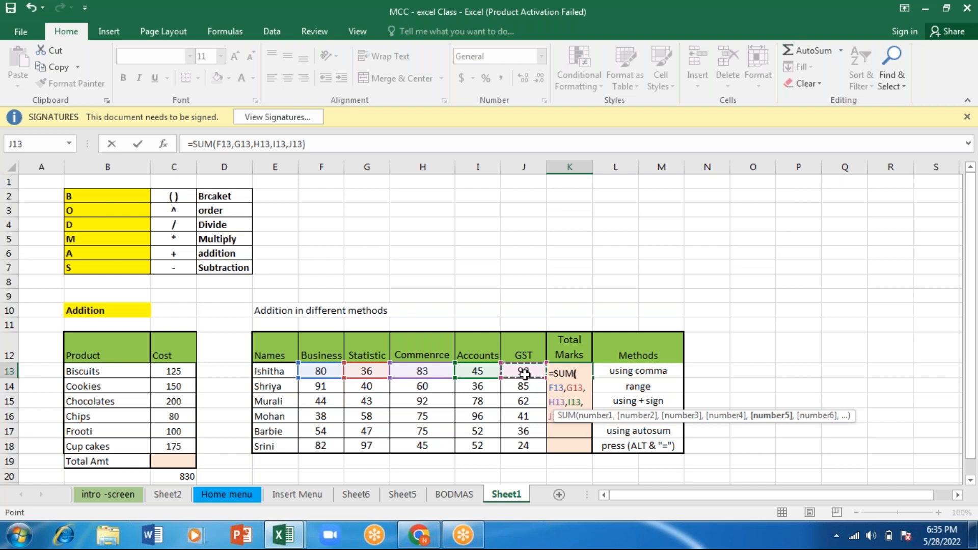
text())
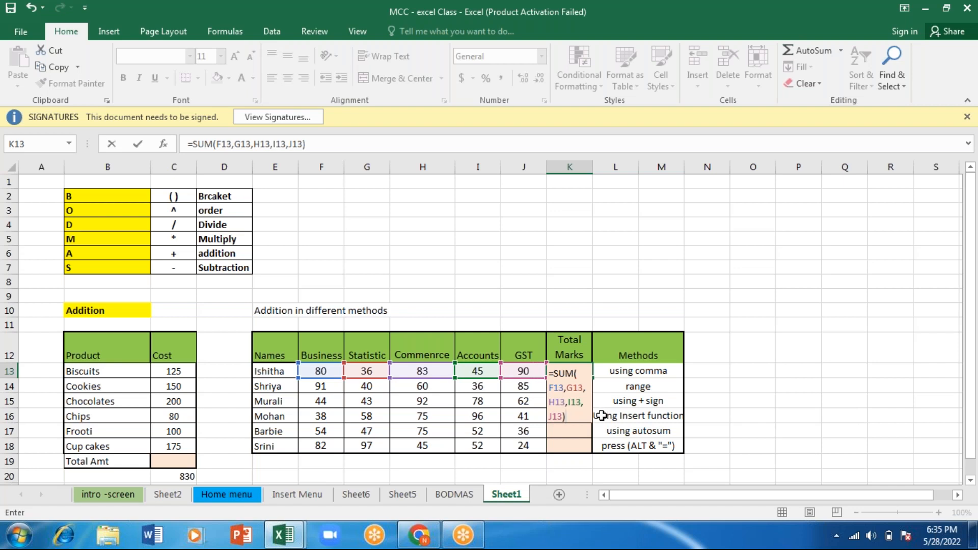
key(Return)
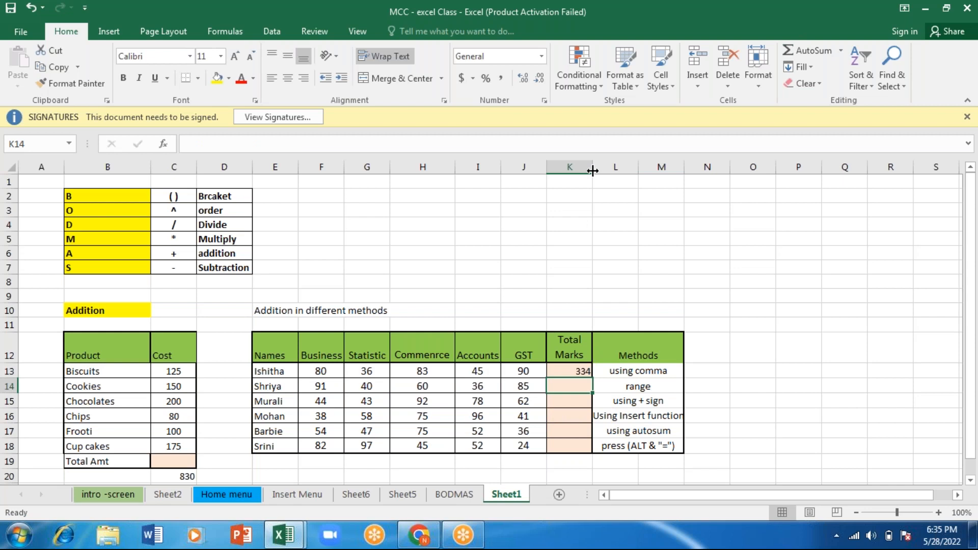
double_click(566, 372)
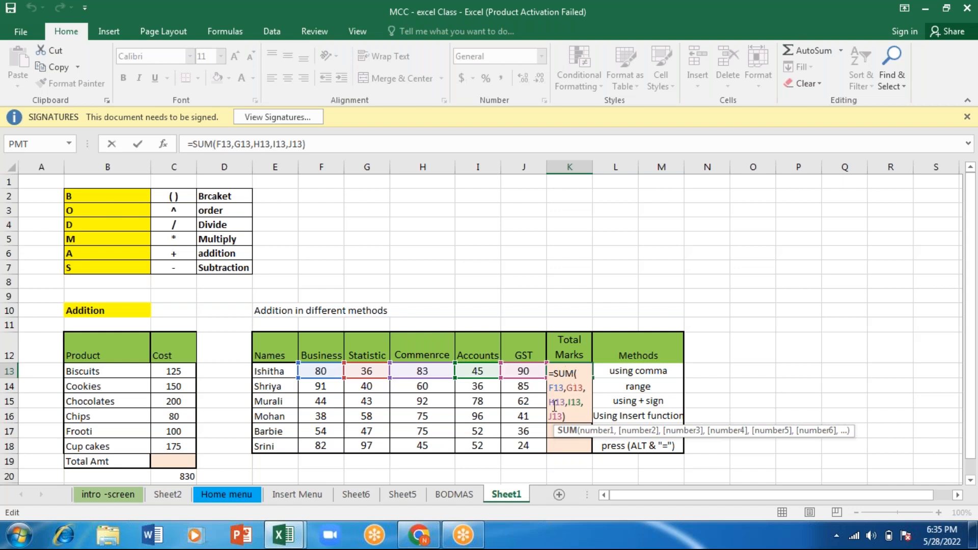
key(Return)
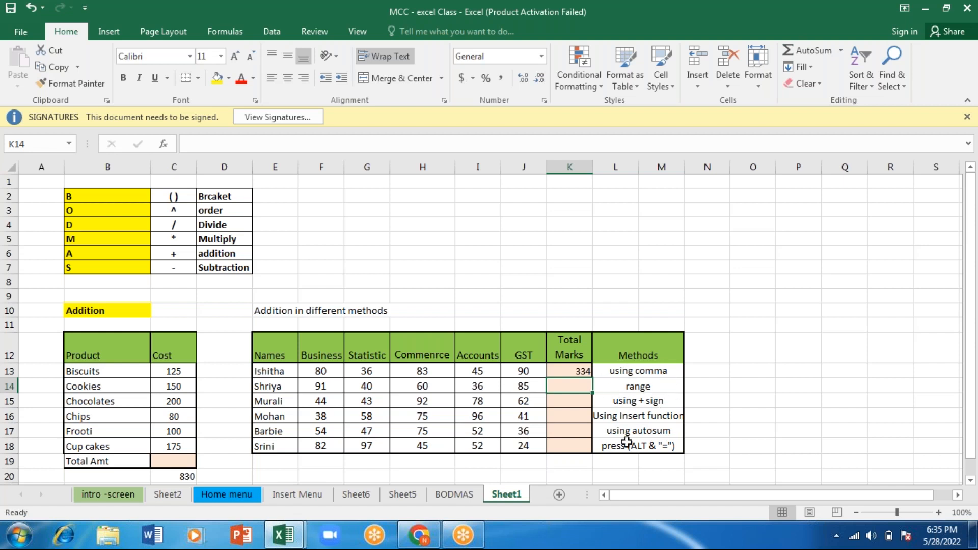
- Total the second student's marks in K14 with a SUM formula over the range F14:J14
text(=)
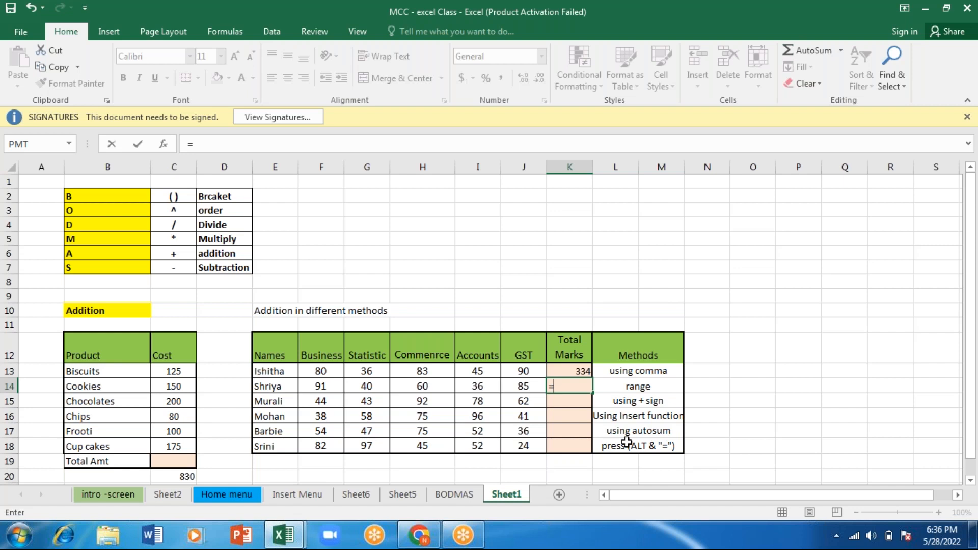
text(9)
key(BackSpace)
text(sum)
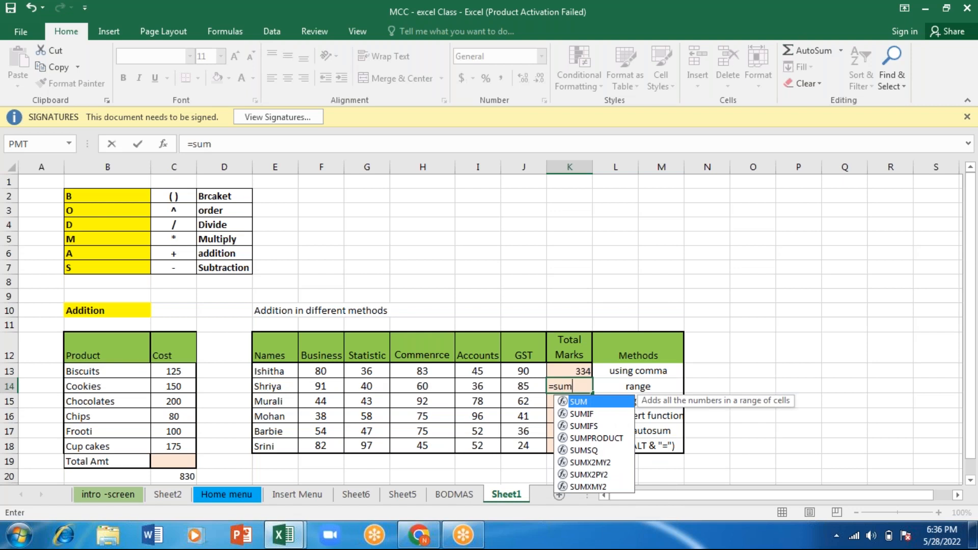
key(Tab)
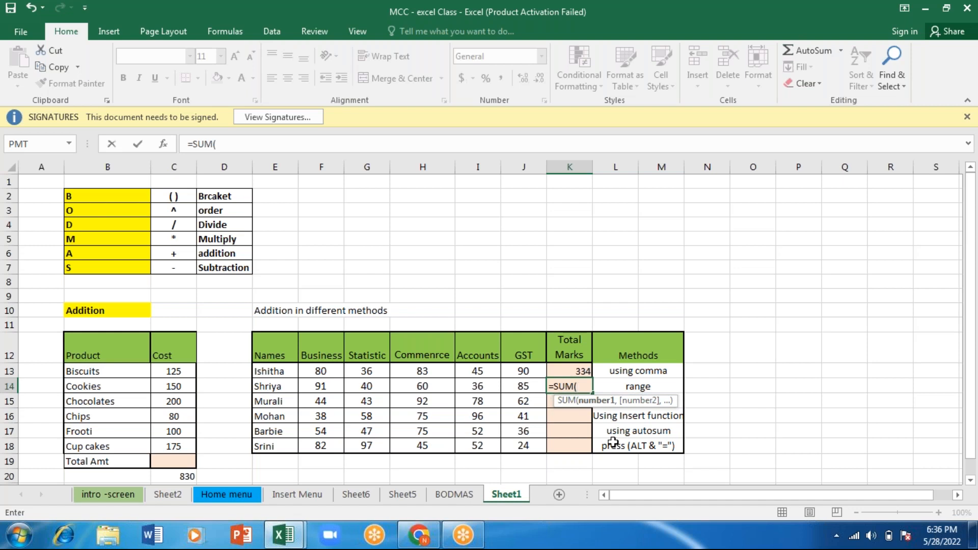
click(316, 386)
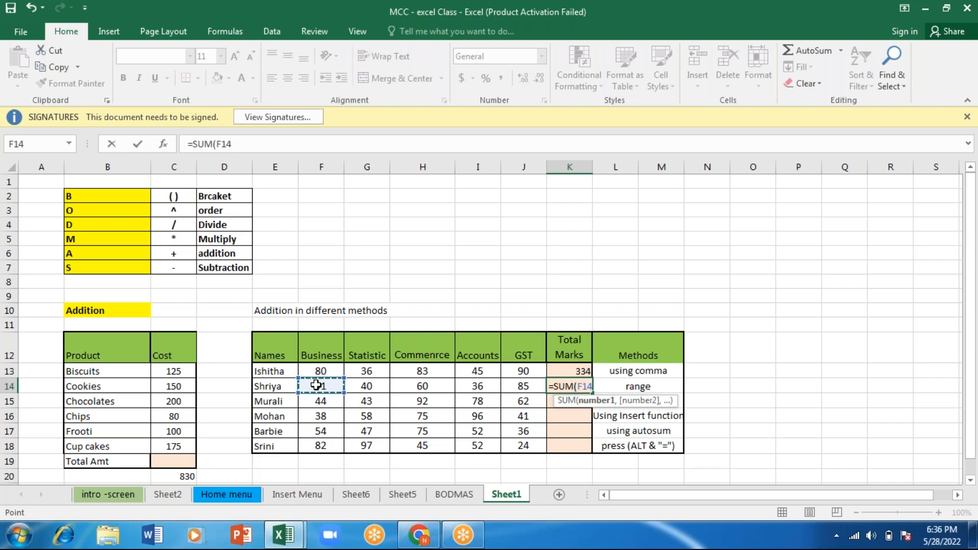
key(shift+Right)
key(shift+Right)
key(shift+Right)
key(shift+Right)
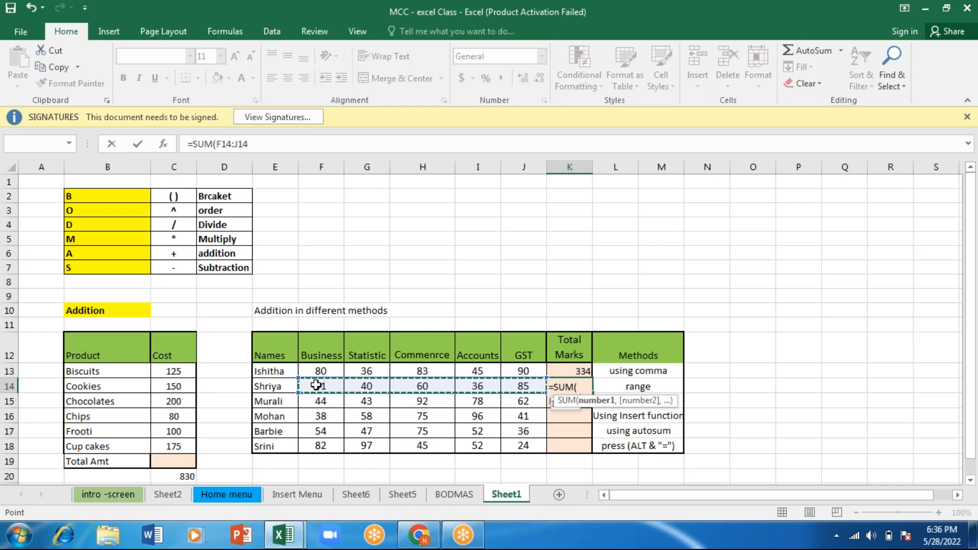
key(Return)
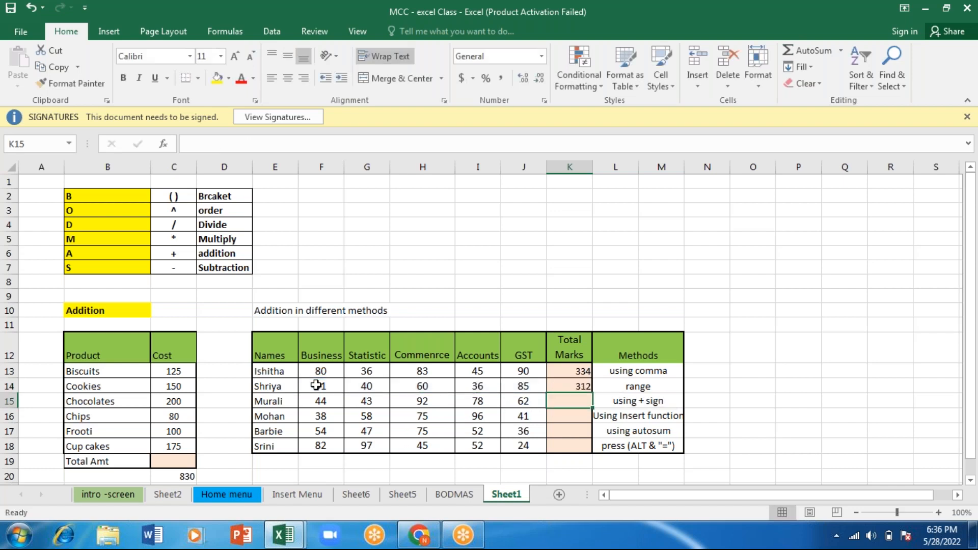
- Re-enter the range formula =SUM(F14:J14) in K14 as the second student's total
key(Up)
text(=sum)
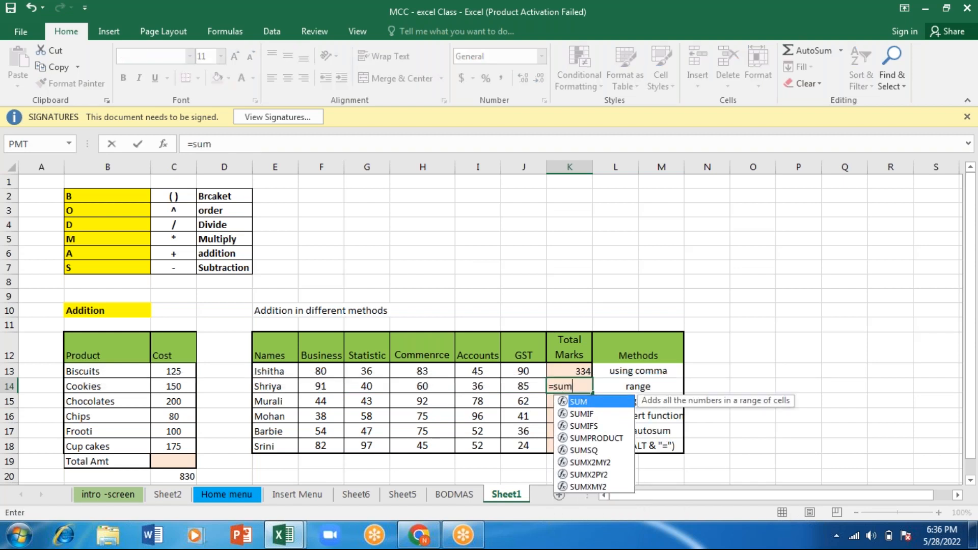
key(Tab)
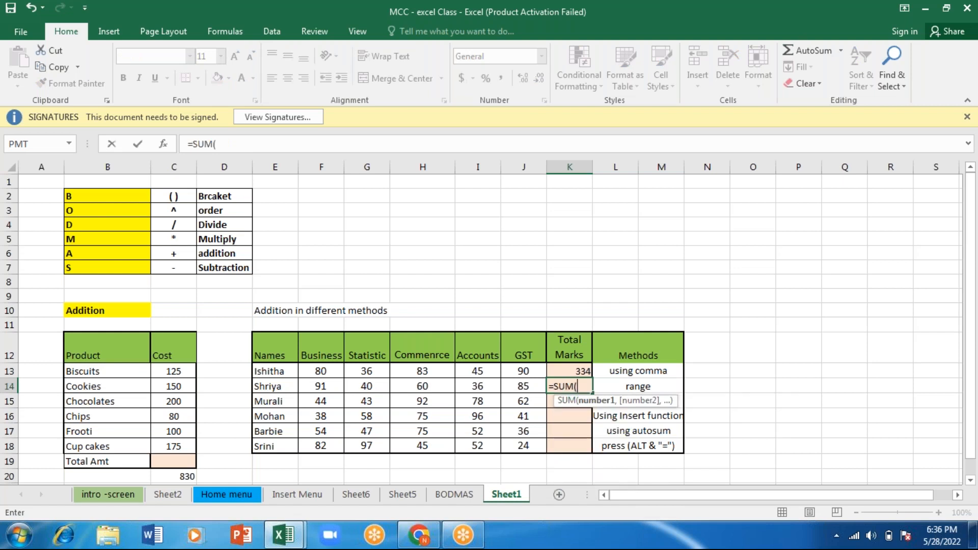
key(Left)
key(Left)
key(Left)
key(Left)
key(Left)
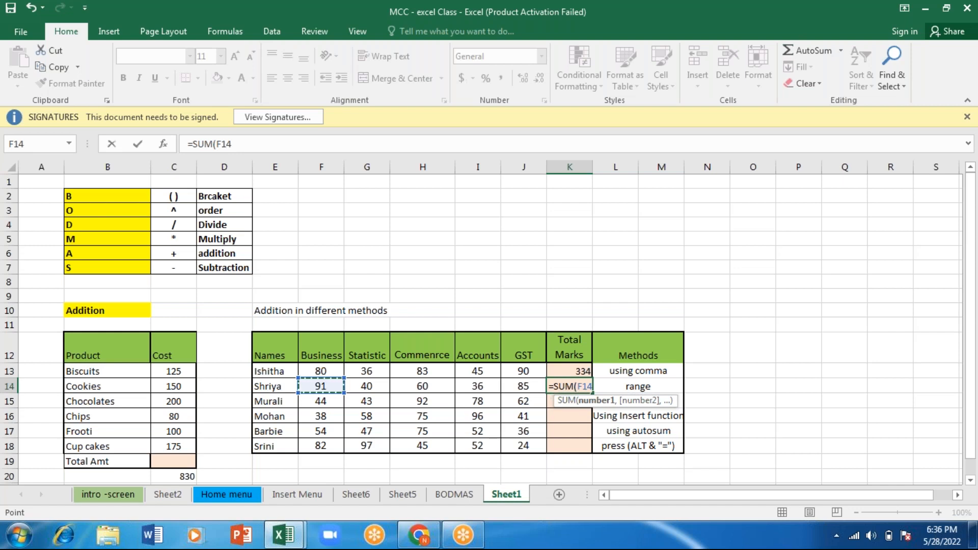
key(shift+Right)
key(shift+Right)
key(shift+Right)
key(shift+Right)
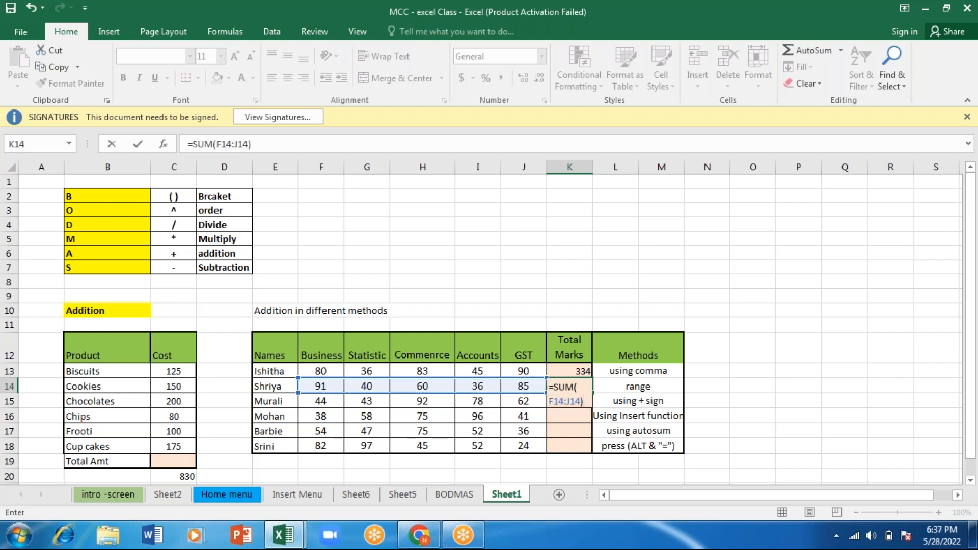
key(Return)
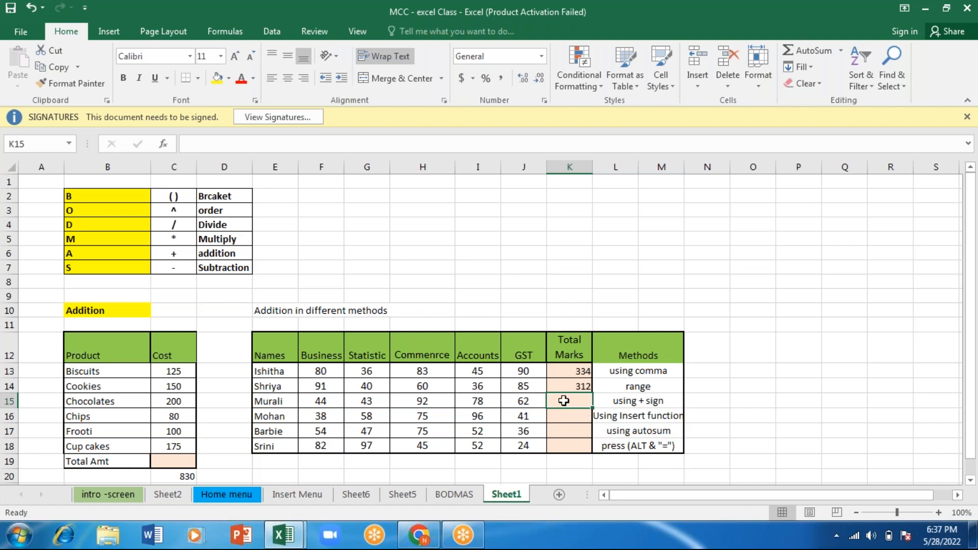
- Total the third student's marks in K15 with the plus-sign formula =SUM(F15+G15+H15+I15+J15)
text(=)
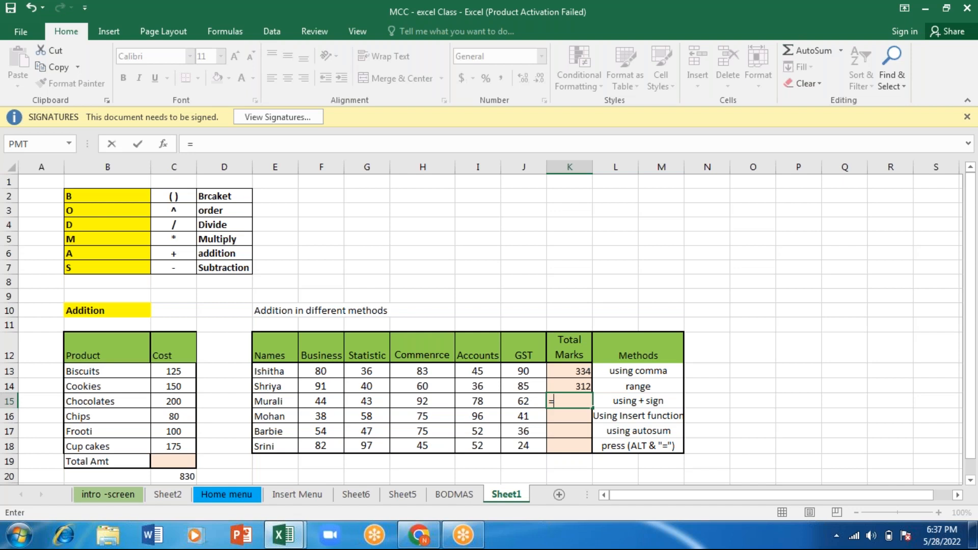
text(sum)
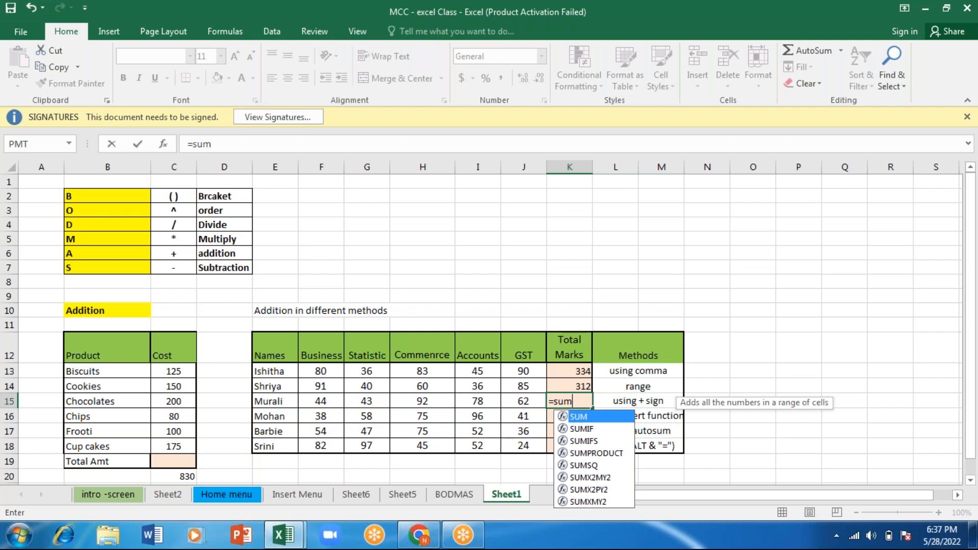
key(Tab)
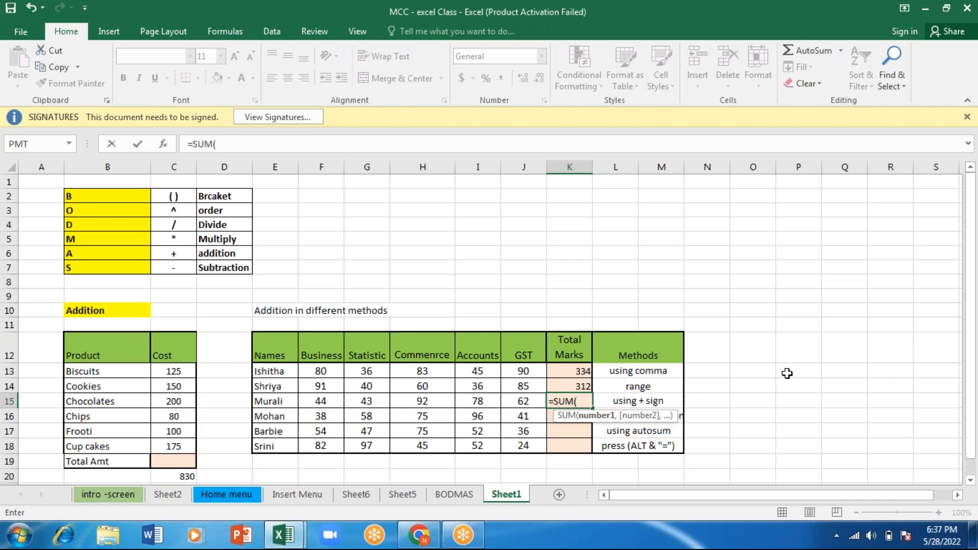
key(Left)
key(Left)
key(Left)
key(Left)
key(Left)
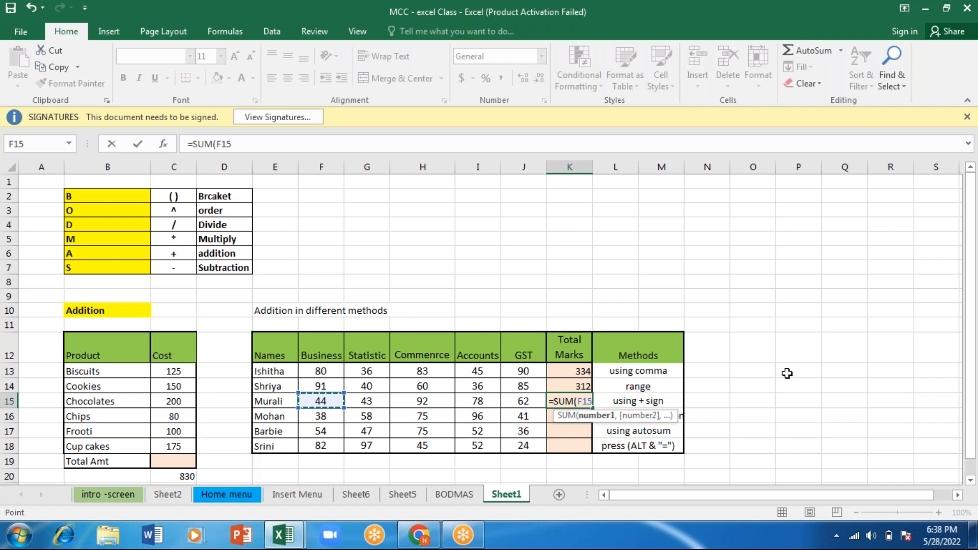
text(+)
key(Left)
key(Left)
key(Left)
key(Left)
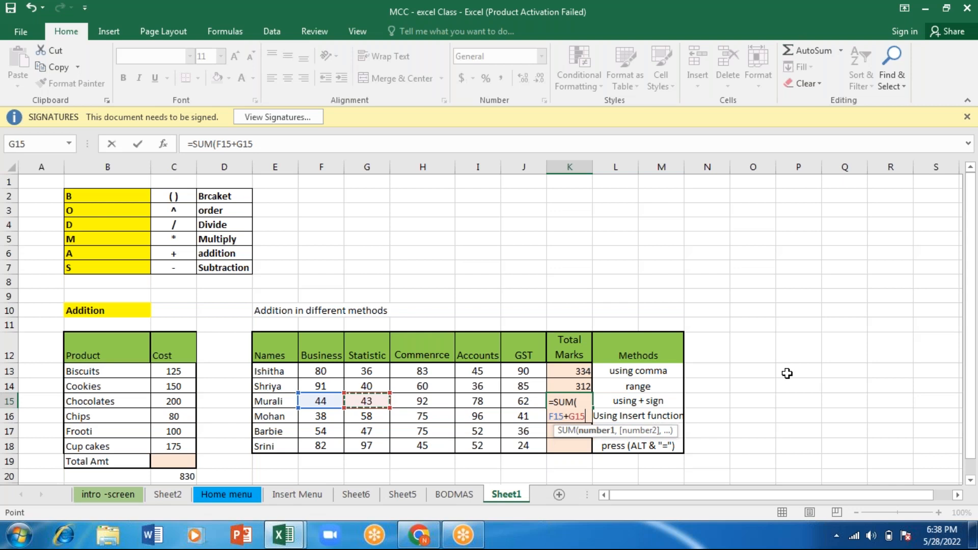
text(+)
key(Left)
key(Left)
key(Left)
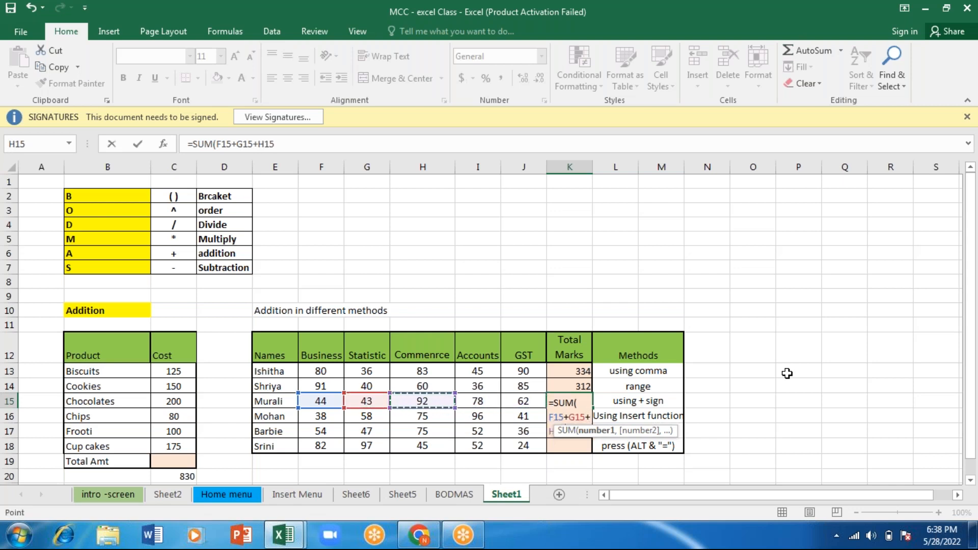
text(+)
key(Left)
key(Left)
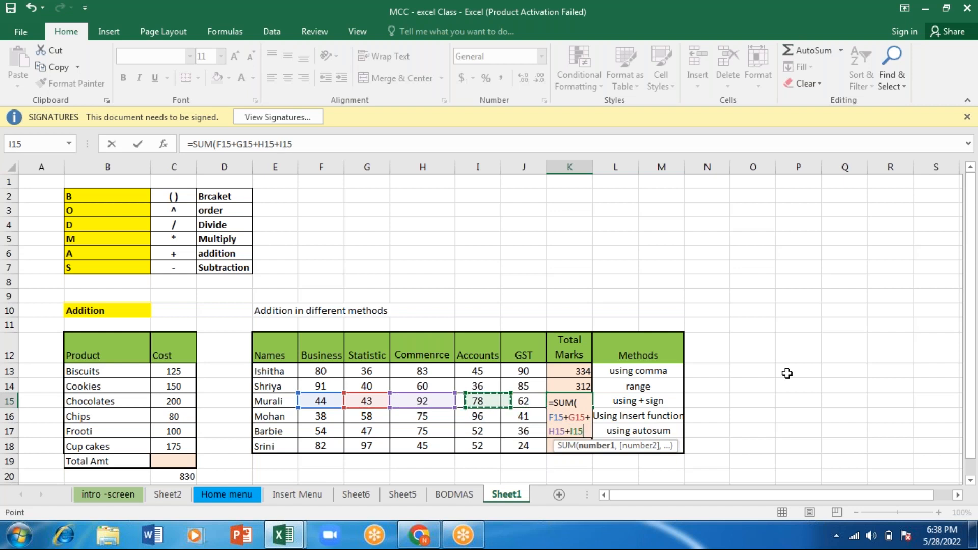
text(+)
key(Left)
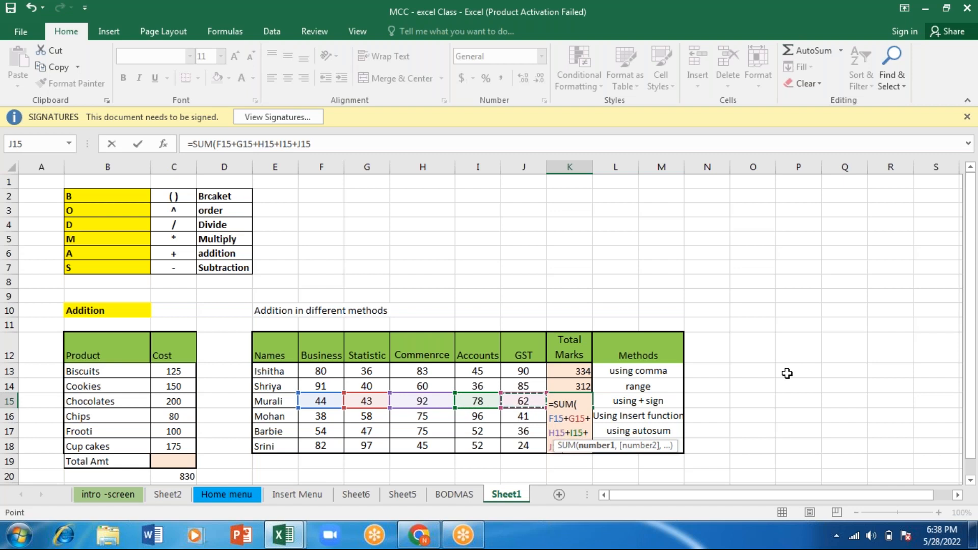
text())
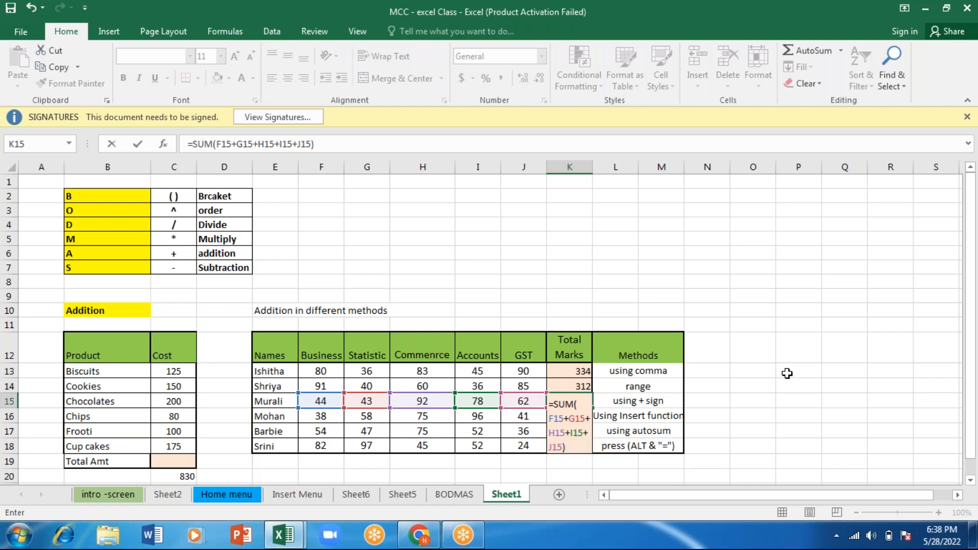
key(Return)
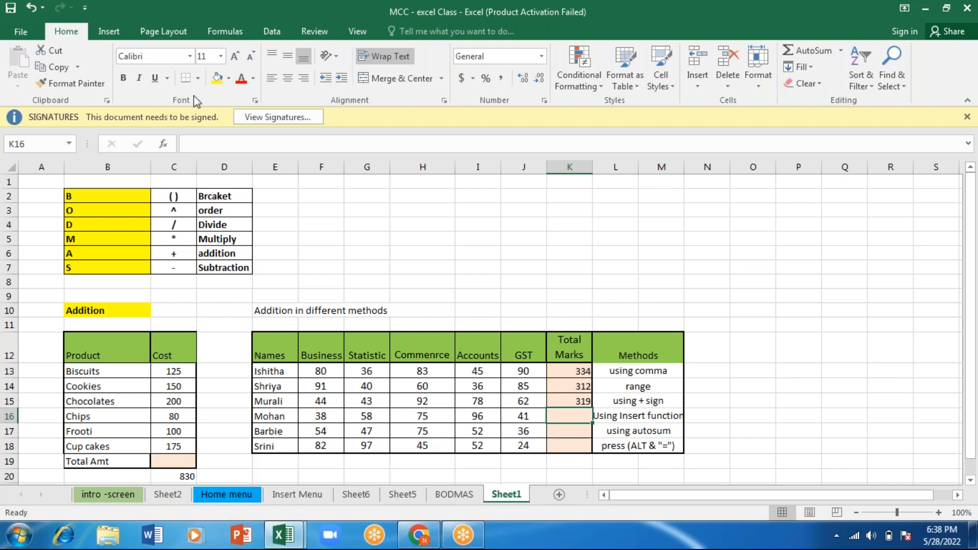
- Total the fourth student's marks in K16 by entering =SUM(F16:J16) through the formula bar
click(104, 26)
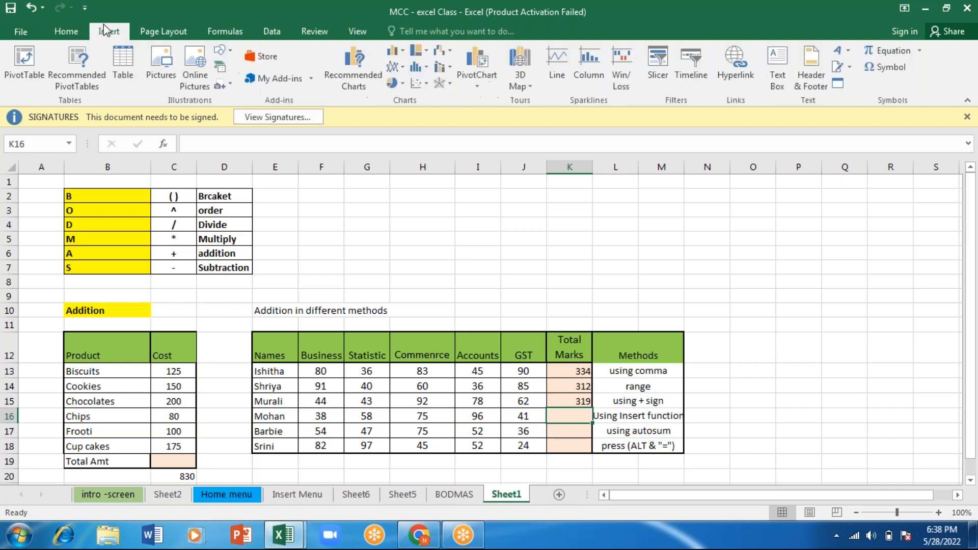
click(61, 32)
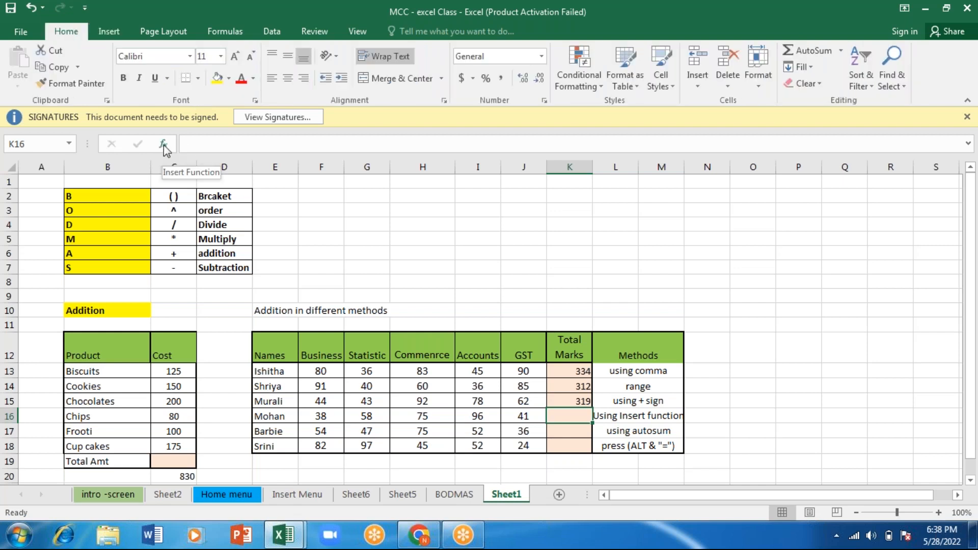
click(200, 143)
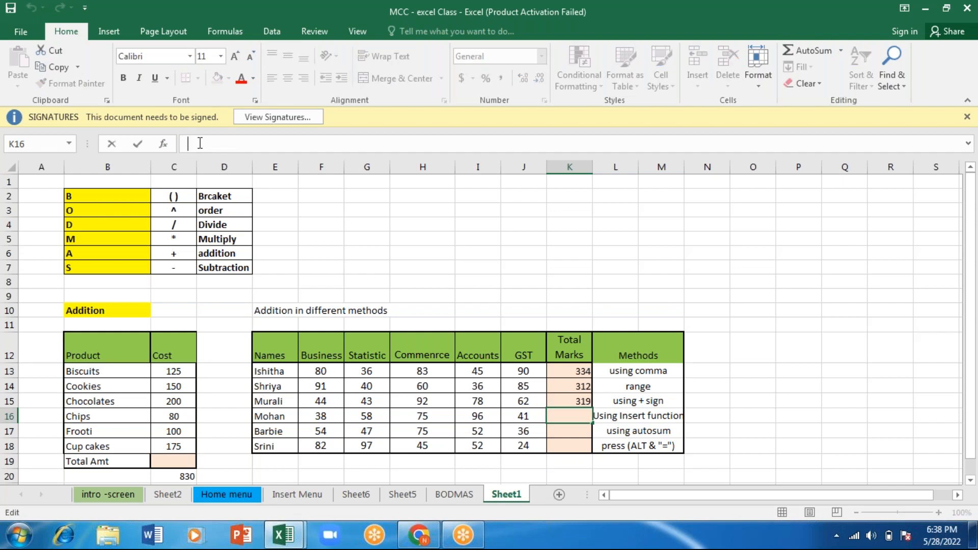
text(=sum)
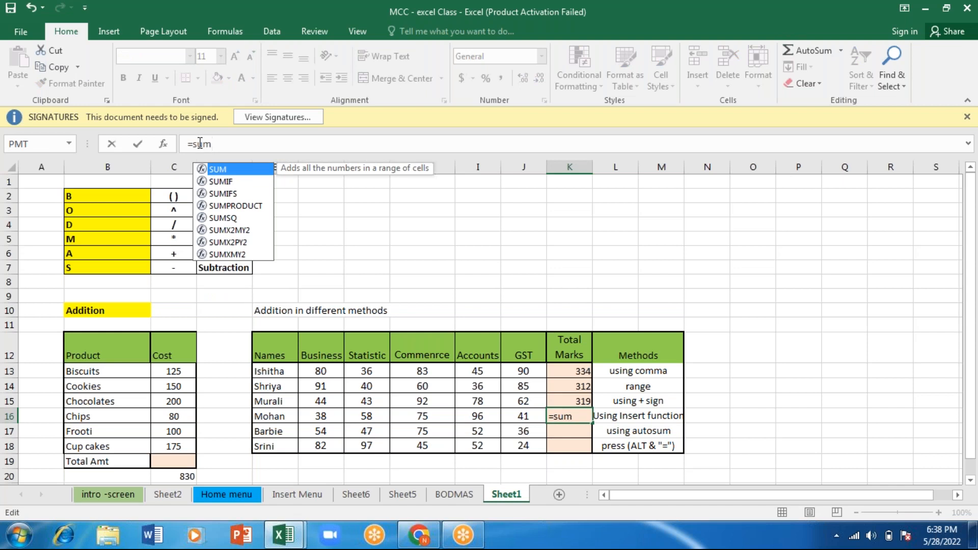
key(Tab)
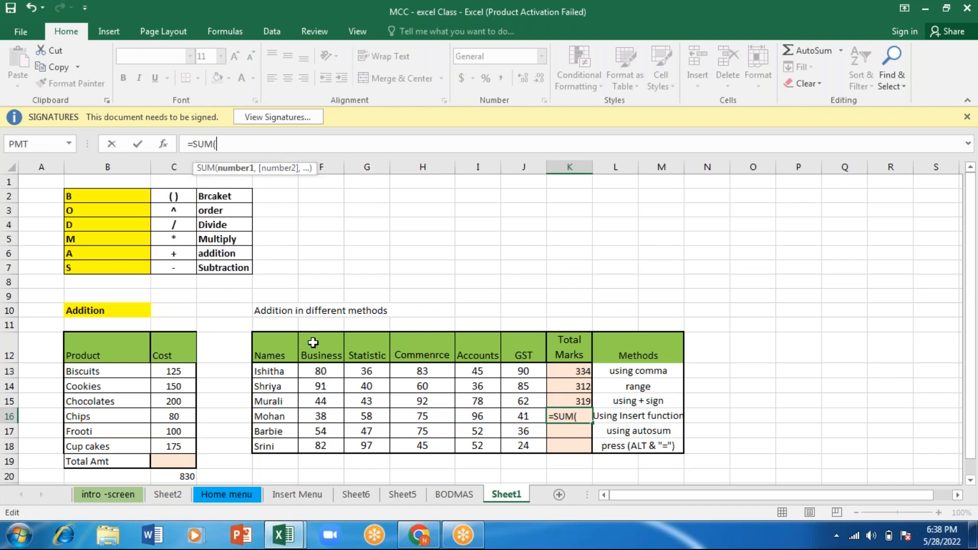
drag(314, 414, 520, 416)
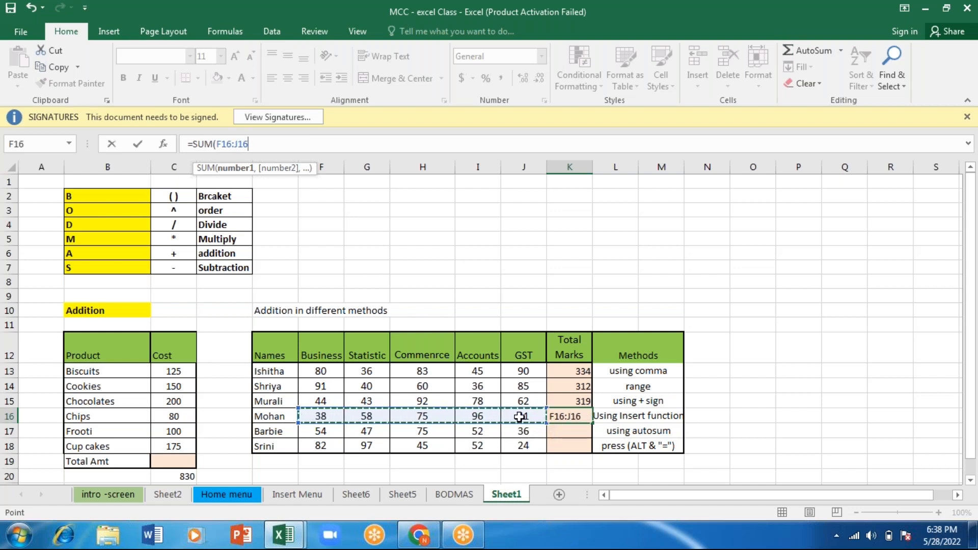
text())
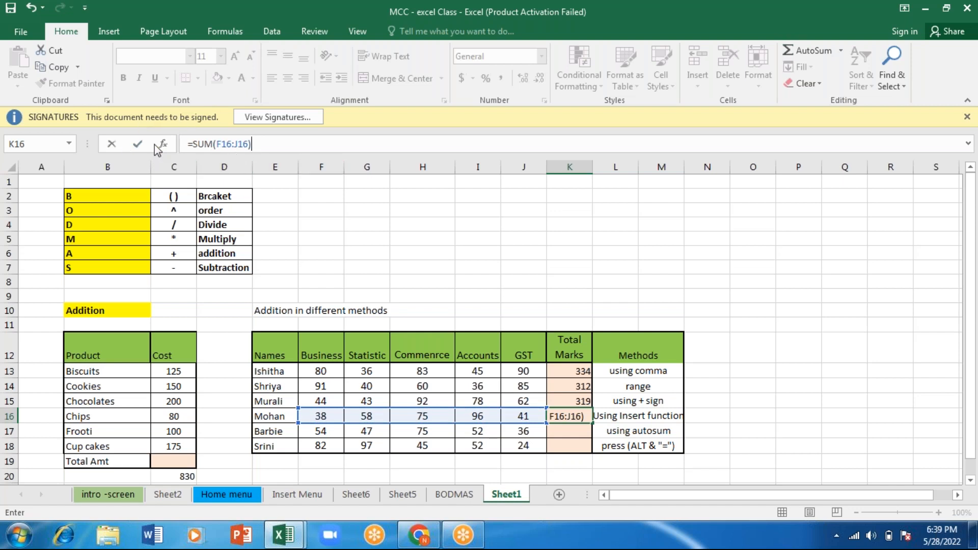
key(Return)
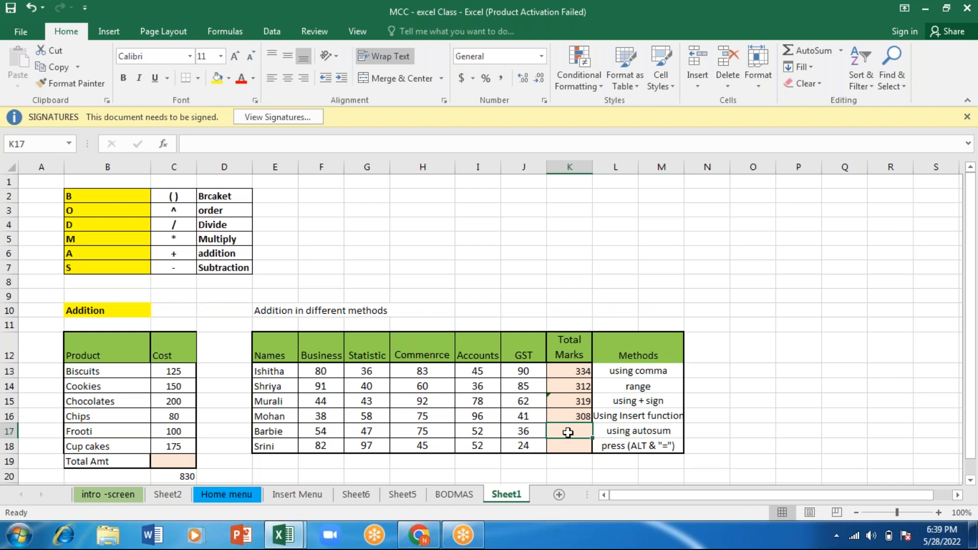
- Total the fifth student's marks in K17 with AutoSum, changing the suggested range to F17:J17
click(812, 50)
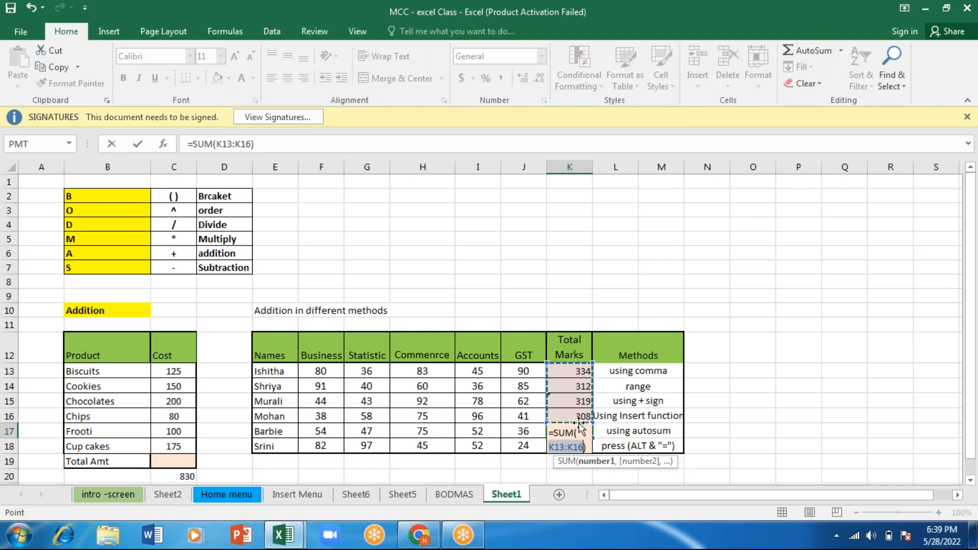
click(528, 432)
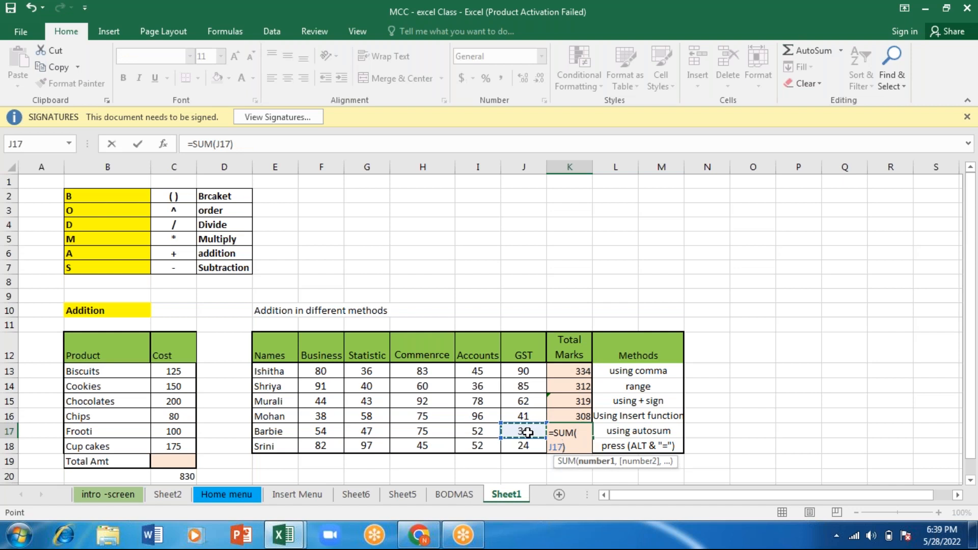
key(shift+Left)
key(shift+Left)
key(shift+Left)
key(shift+Left)
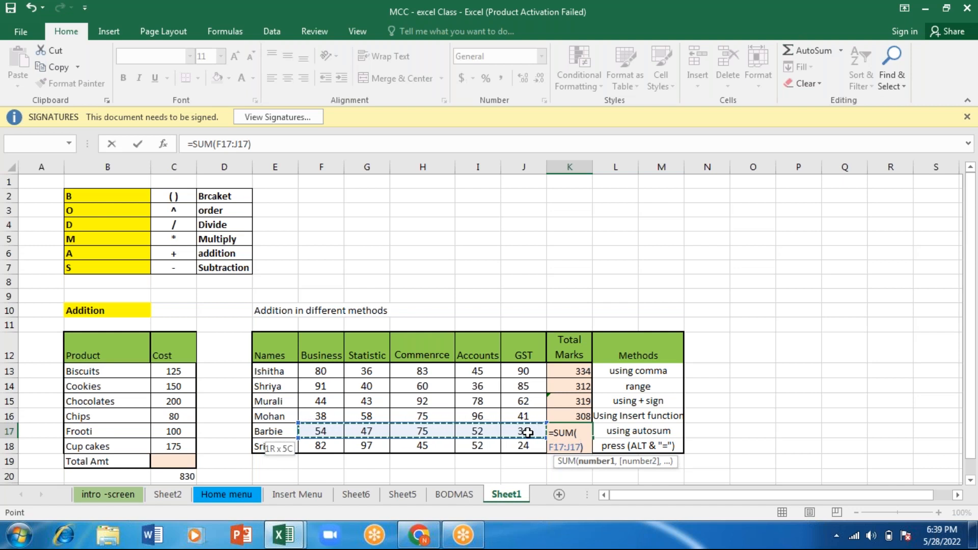
key(Return)
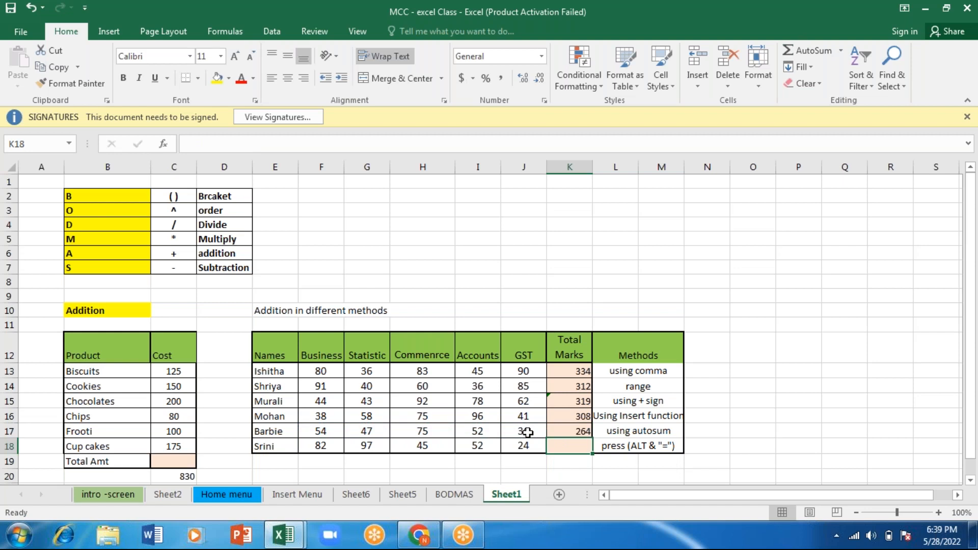
- Total the last student's marks in K18 with the AutoSum shortcut over F18:J18, accepting the proposed formula correction
click(582, 371)
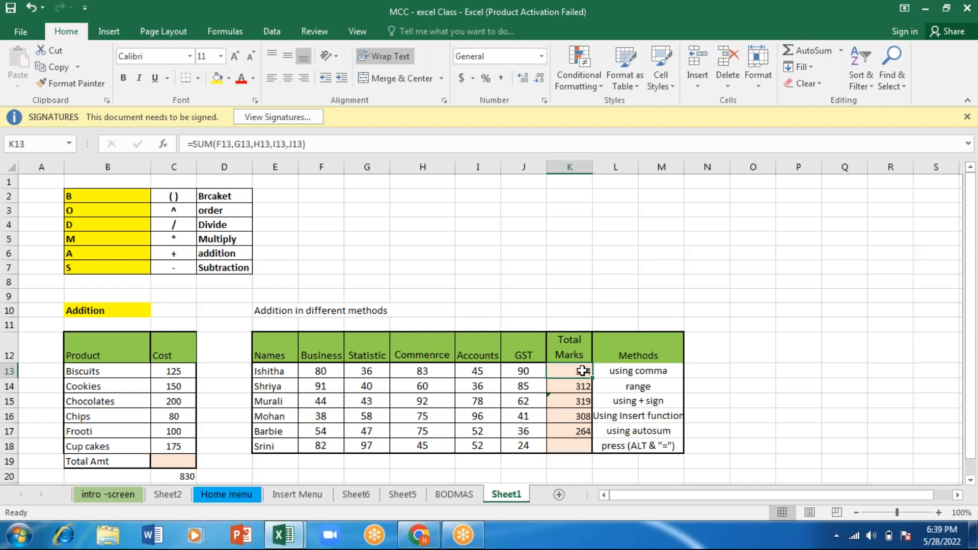
click(570, 447)
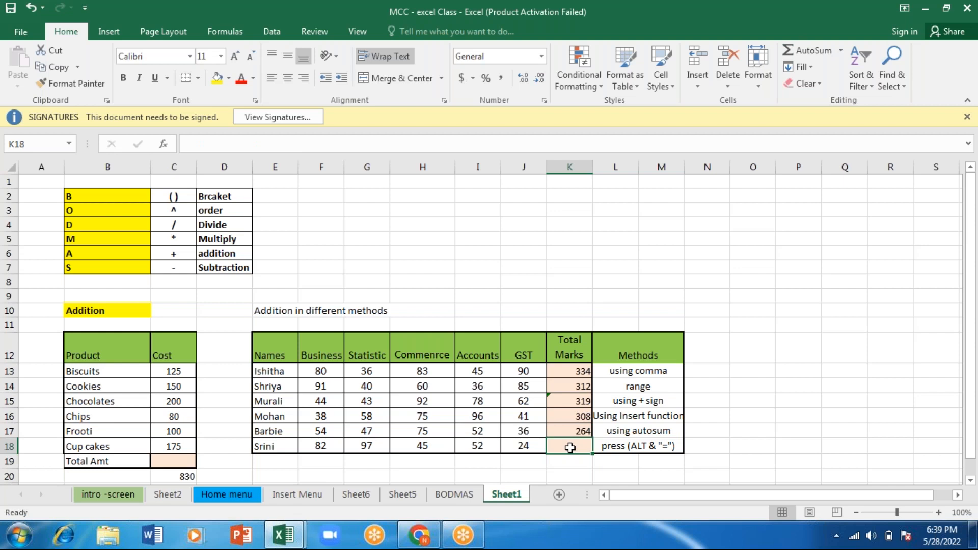
key(alt+equal)
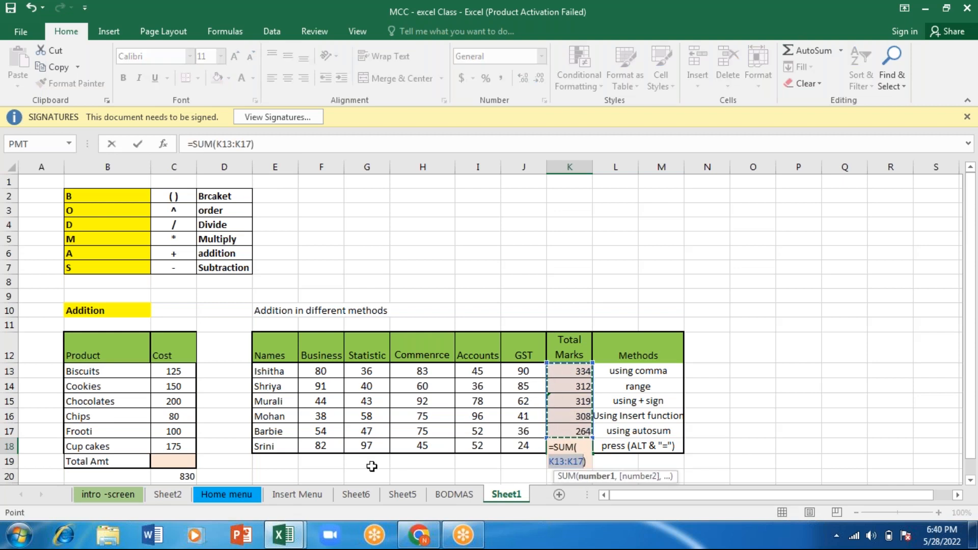
click(316, 447)
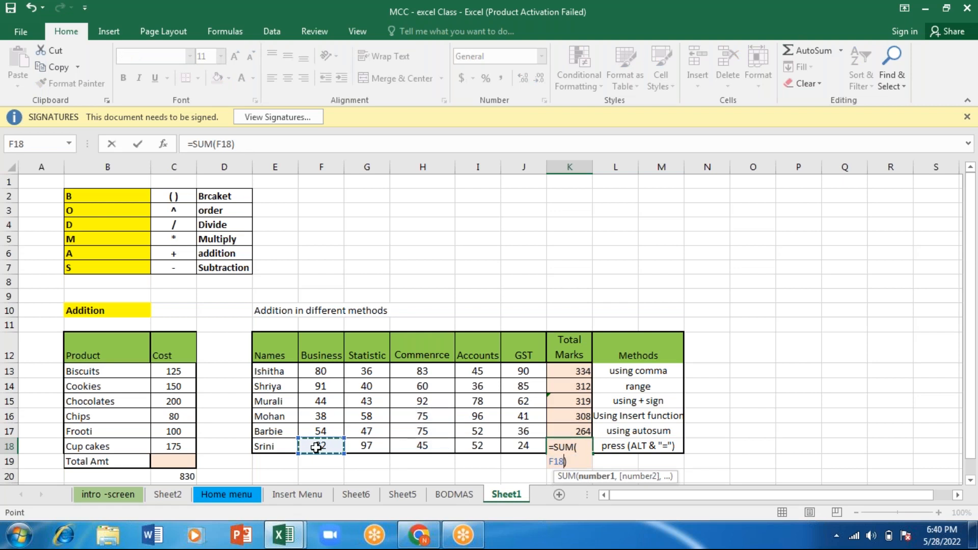
key(shift+Right)
key(shift+Right)
key(shift+Right)
key(shift+Right)
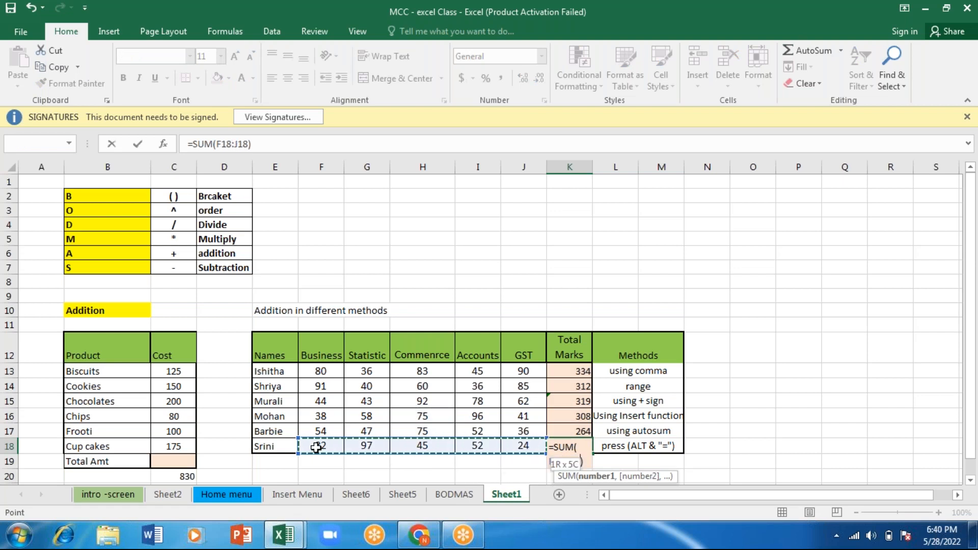
key(Return)
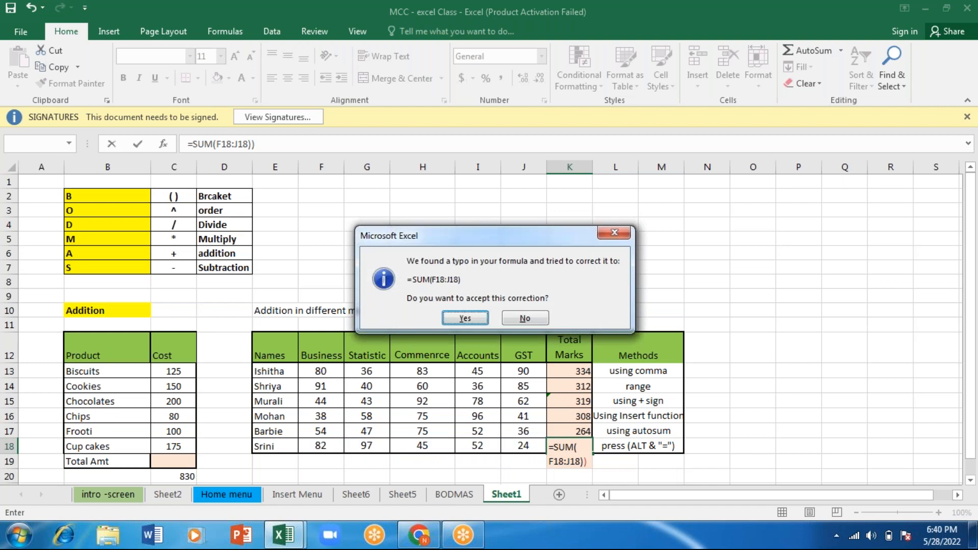
click(452, 322)
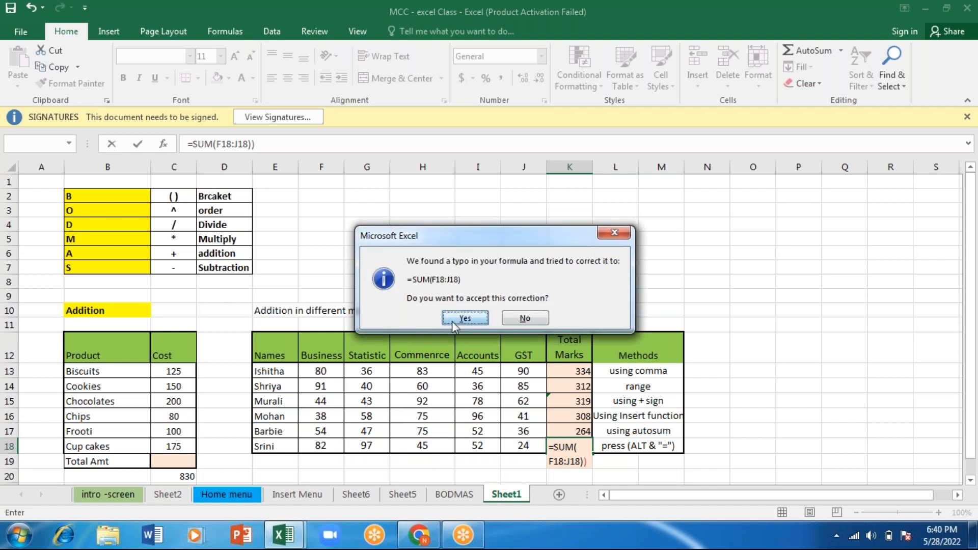
click(333, 464)
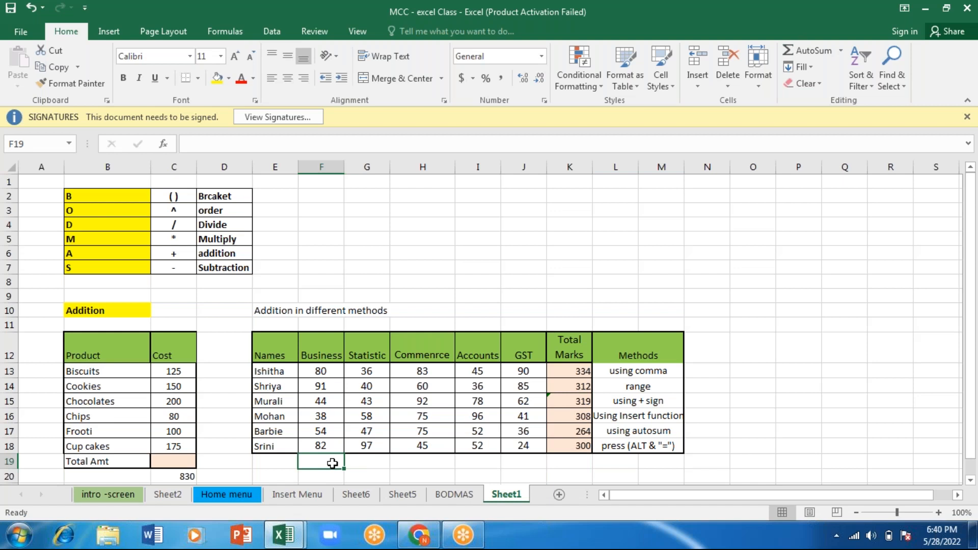
- Total the Business and Statistic columns in F19 and G19 with the AutoSum shortcut over rows 13 to 18
key(alt+equal)
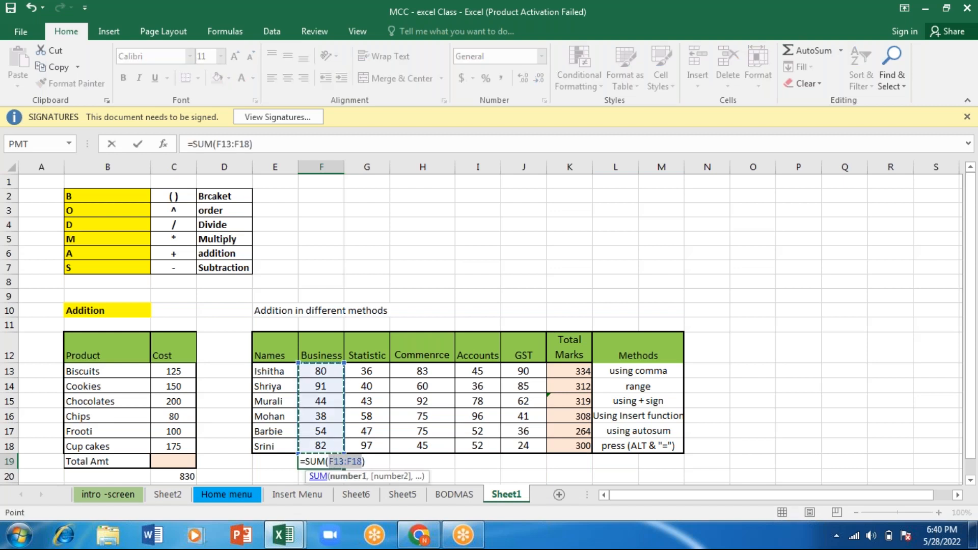
key(Return)
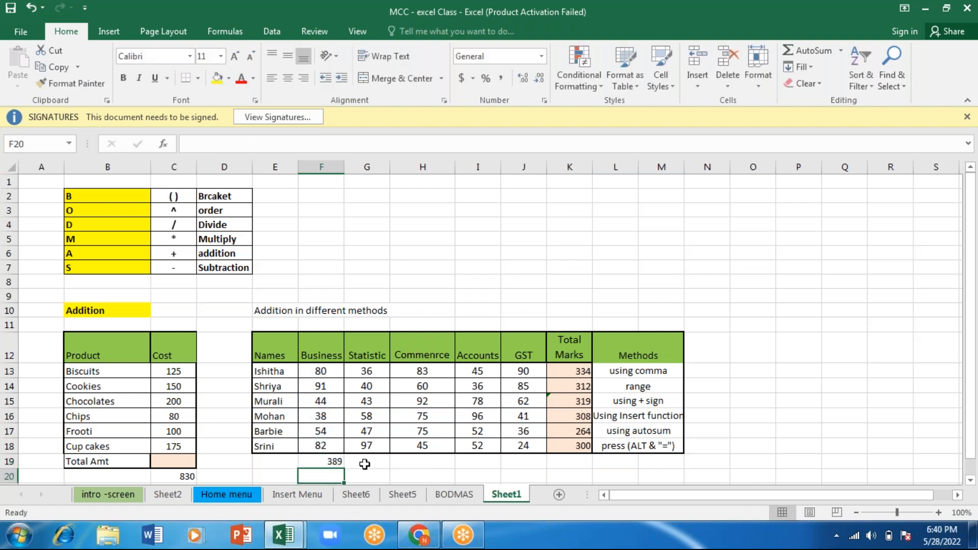
click(365, 464)
key(alt+equal)
key(Return)
- Total the Commerce marks in H19 with the AutoSum shortcut over H13:H18
key(Right)
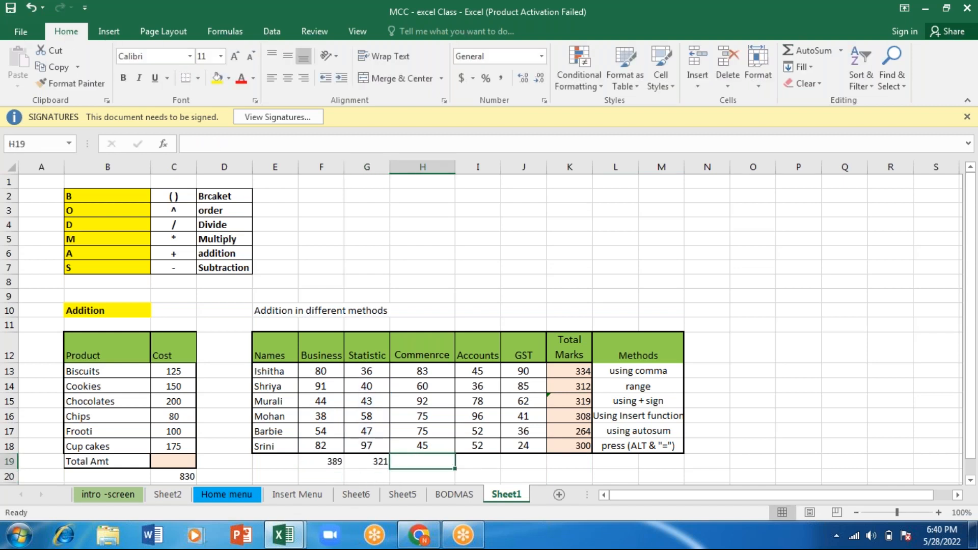
key(alt+equal)
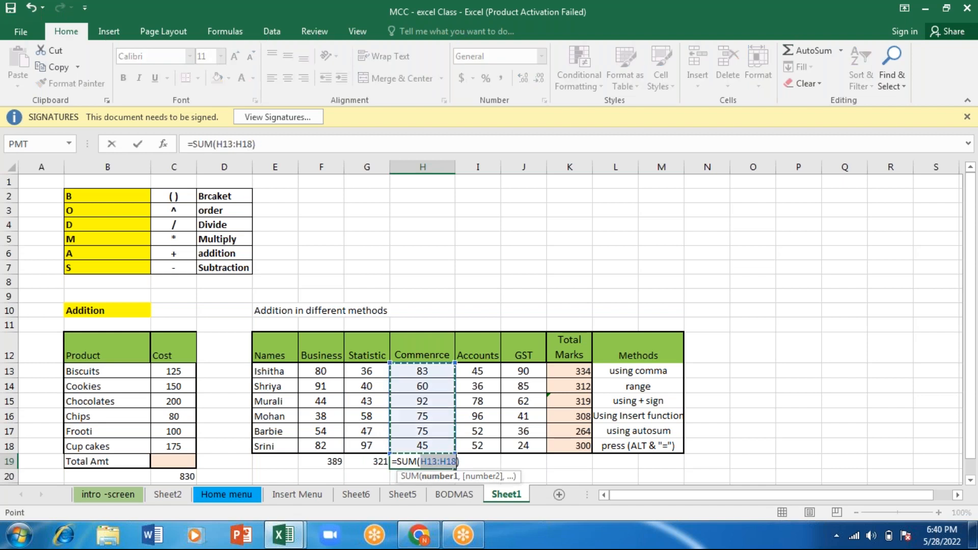
key(Return)
key(Up)
key(Right)
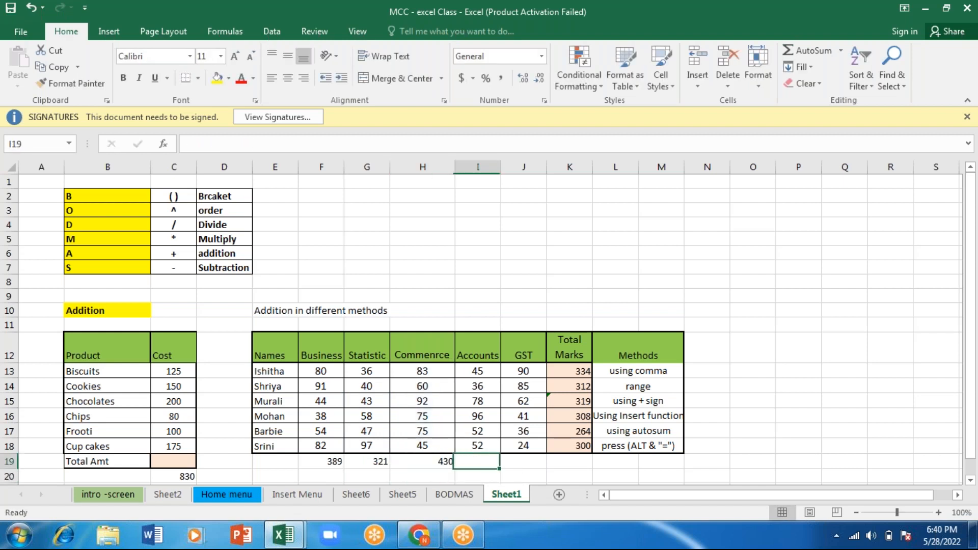
- Total the Accounts marks in I19 with the AutoSum shortcut over I13:I18
key(alt)
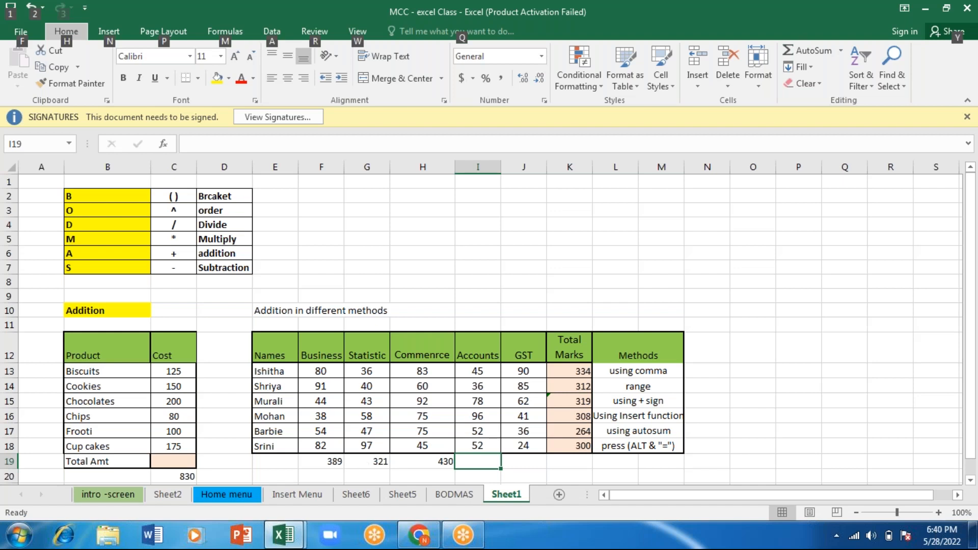
mouse_move(295, 535)
click(206, 461)
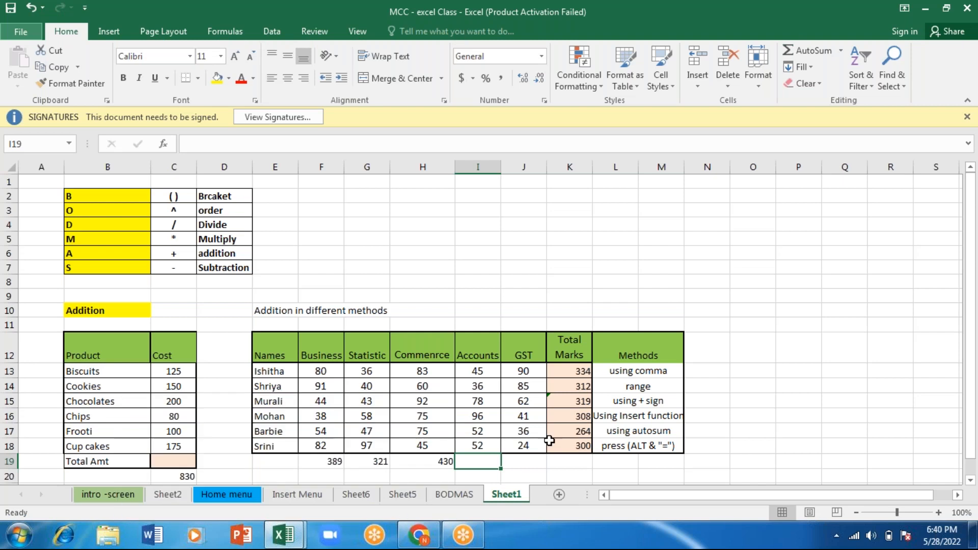
click(541, 462)
click(471, 466)
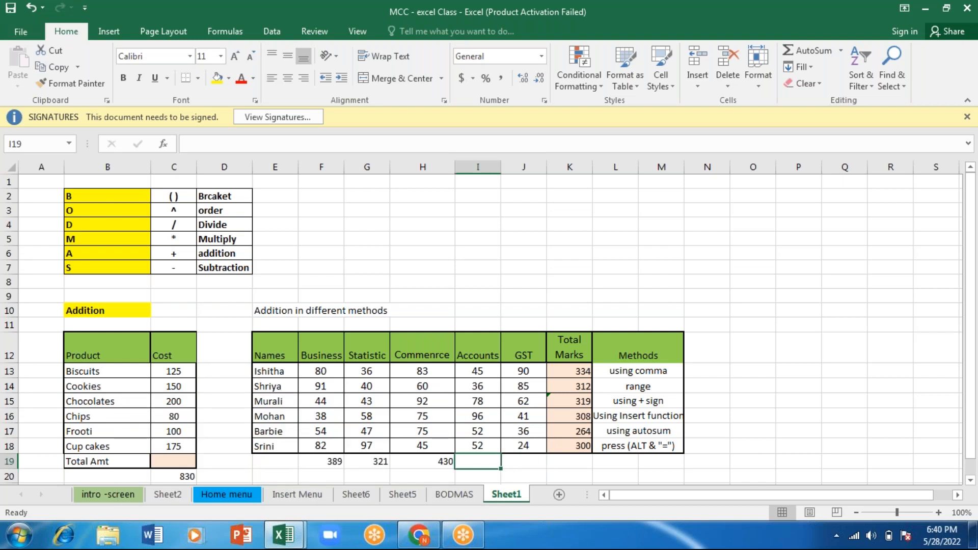
key(alt+equal)
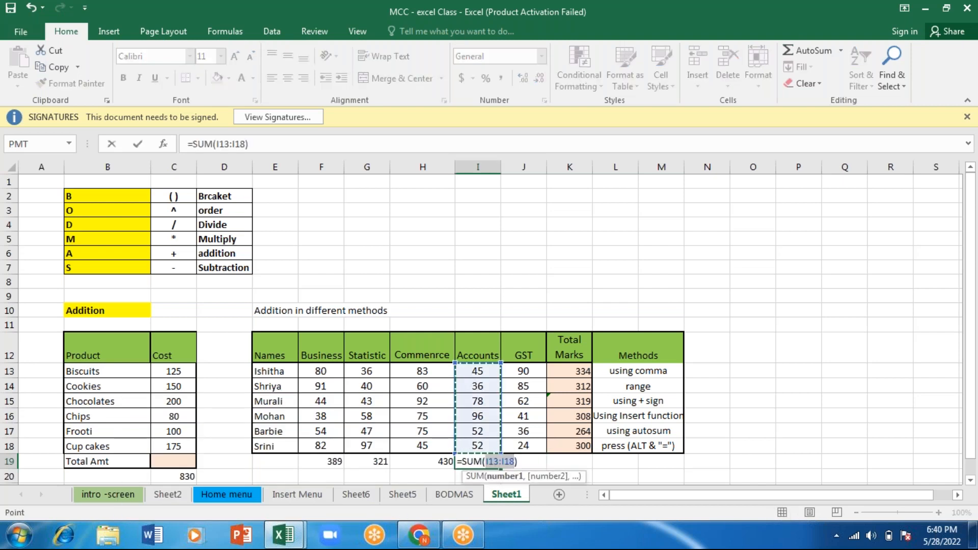
key(Return)
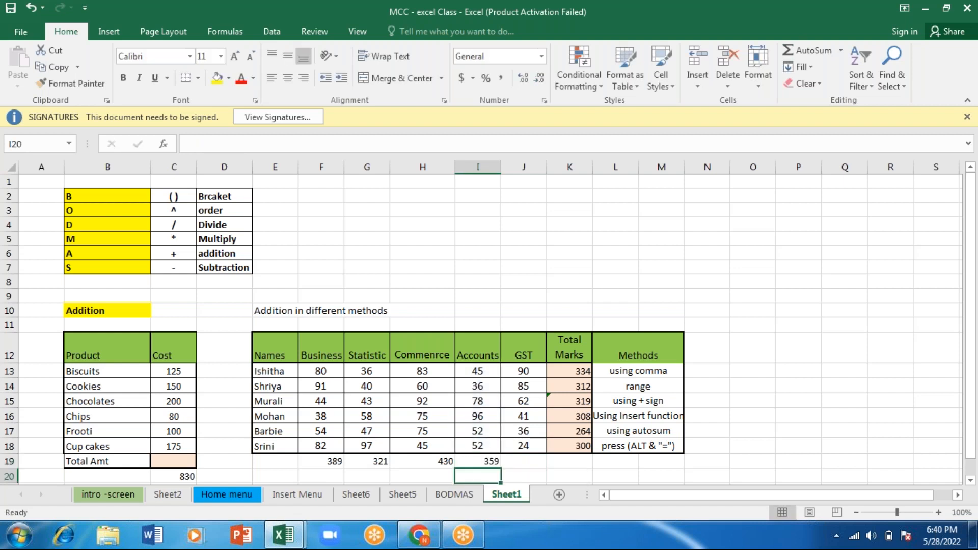
- Total the GST marks in J19 with the AutoSum shortcut over J13:J18
key(Up)
key(Right)
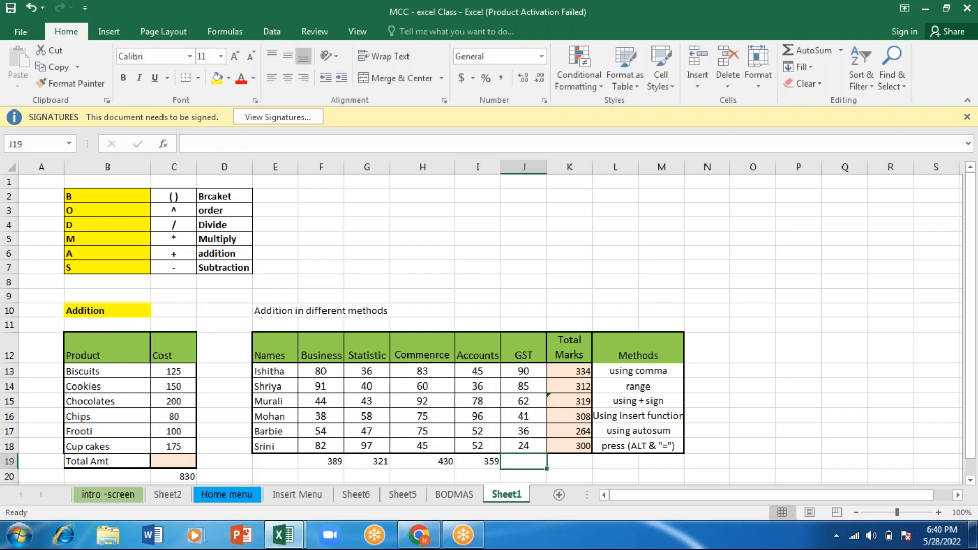
key(alt+equal)
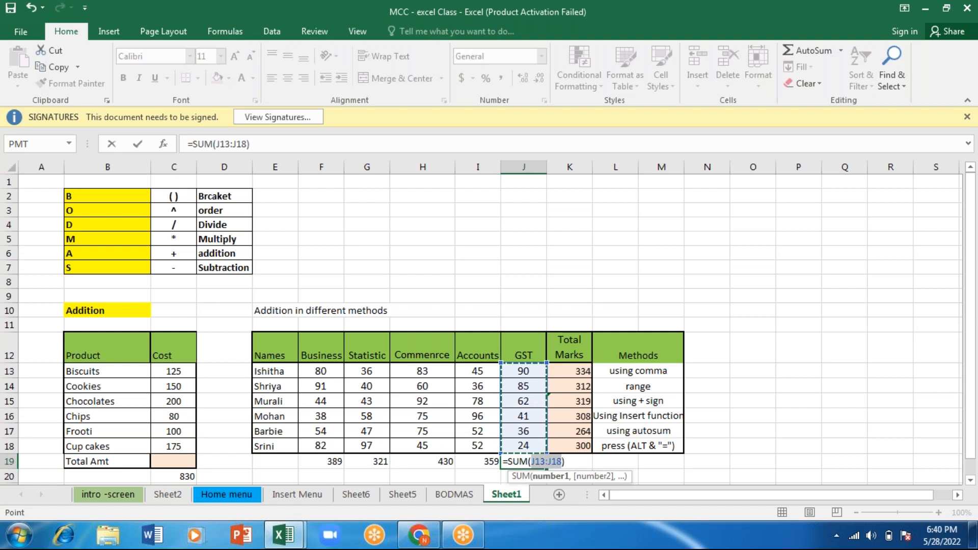
key(Return)
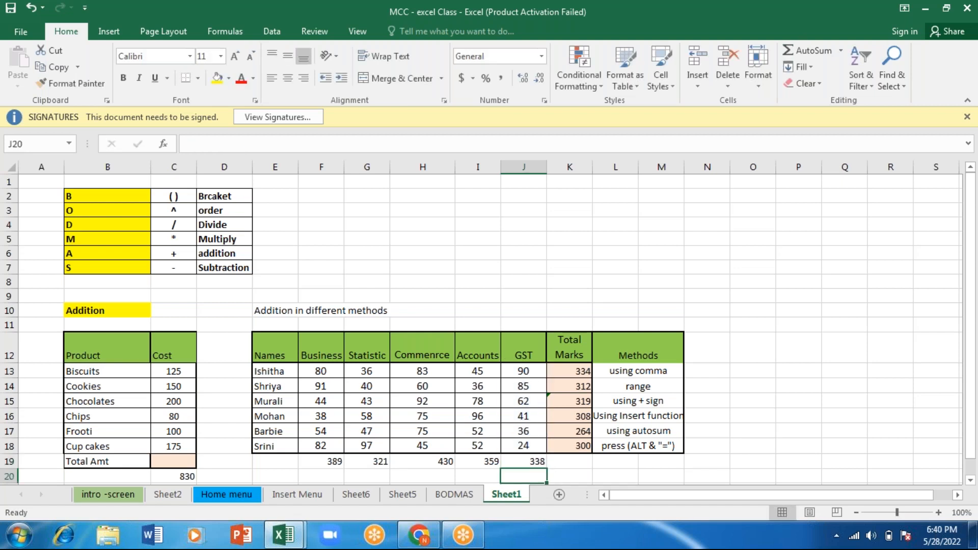
- Clear all the student totals from the Total Marks cells K13:K18
drag(574, 373, 575, 445)
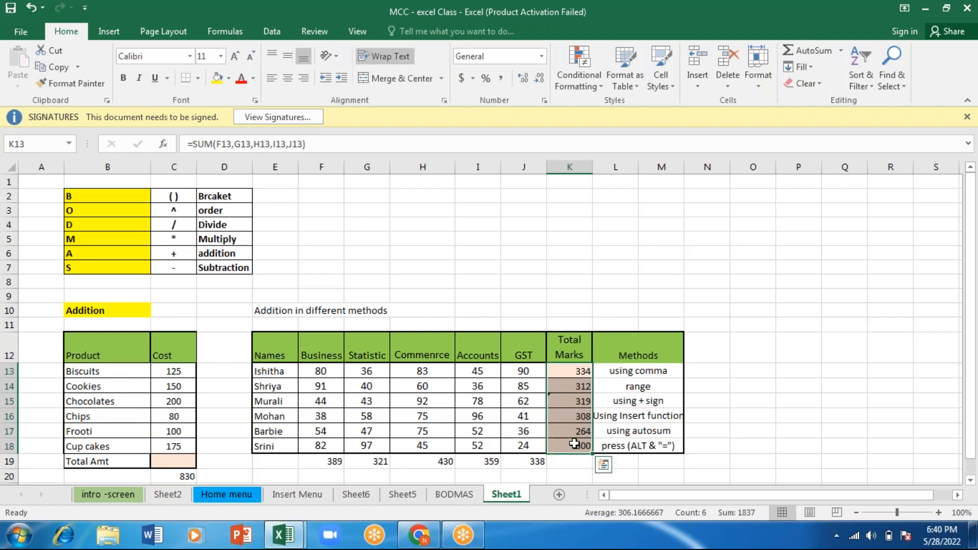
key(BackSpace)
key(Return)
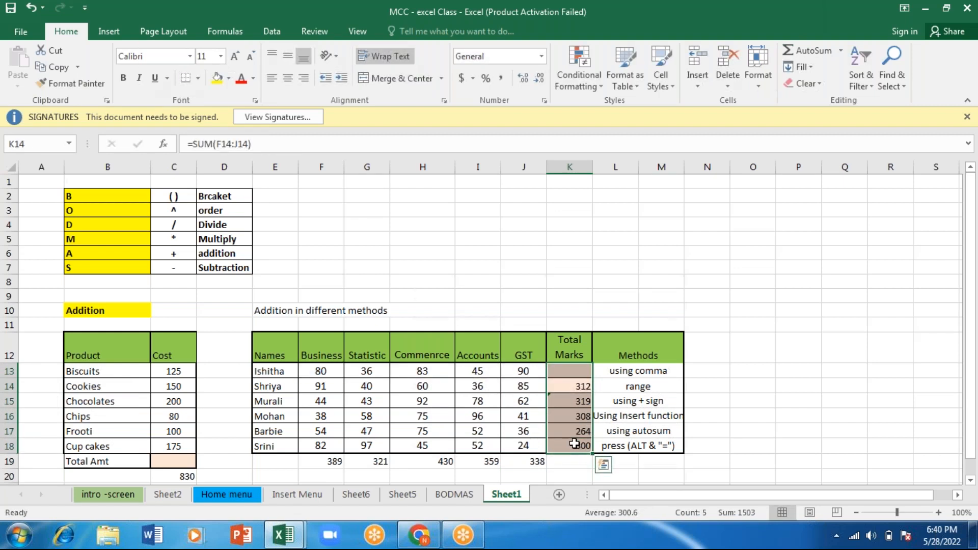
key(Delete)
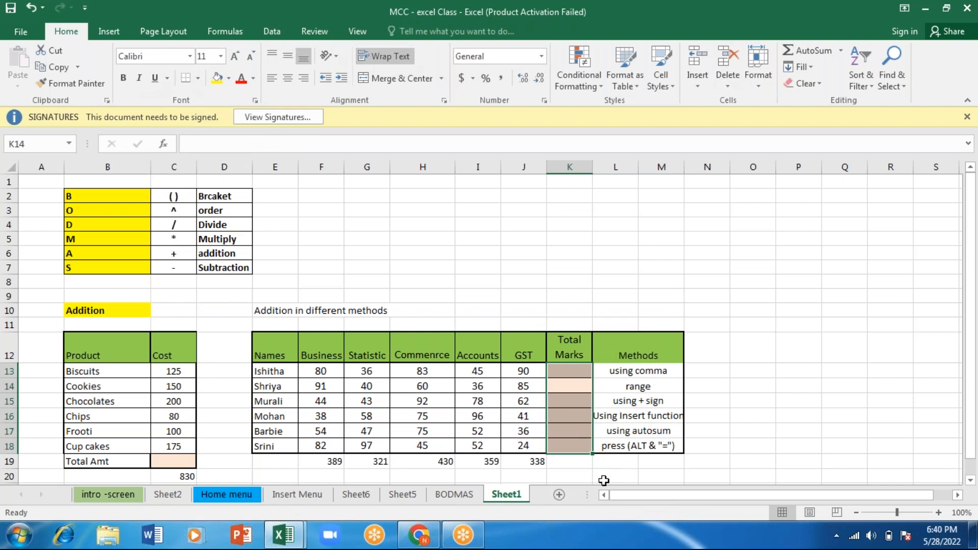
click(599, 470)
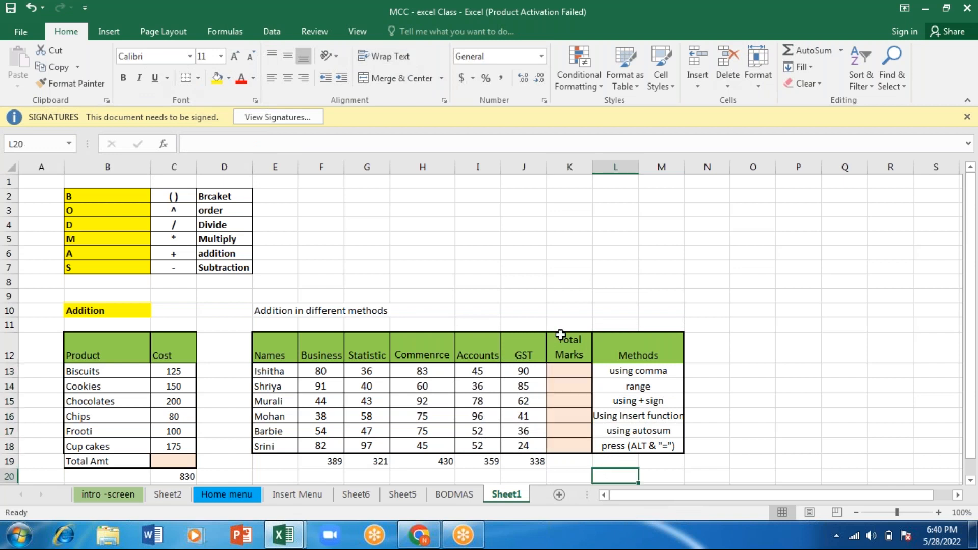
- Copy the "press (ALT & "=")" method label from L18 to the spare cells N13:O13 beside the table
click(559, 368)
click(615, 445)
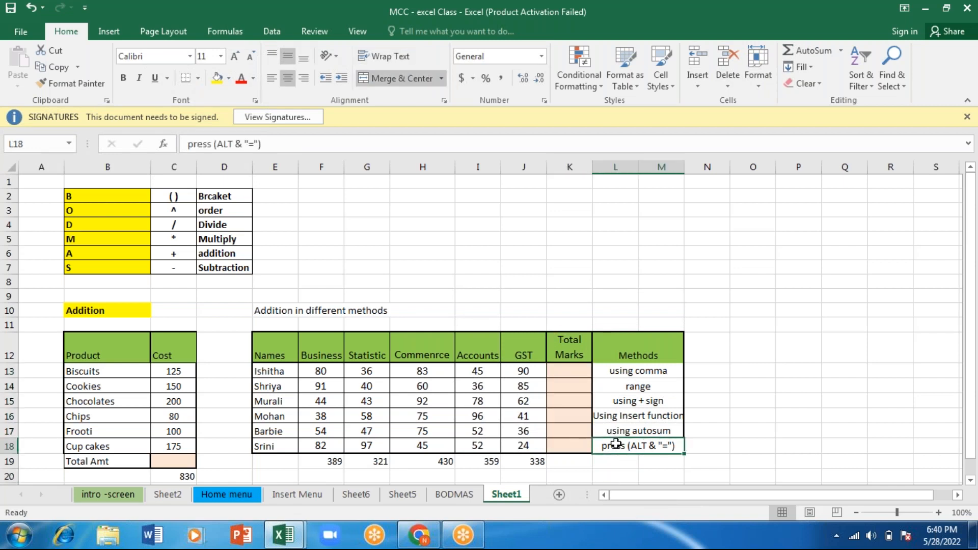
key(ctrl+c)
click(713, 369)
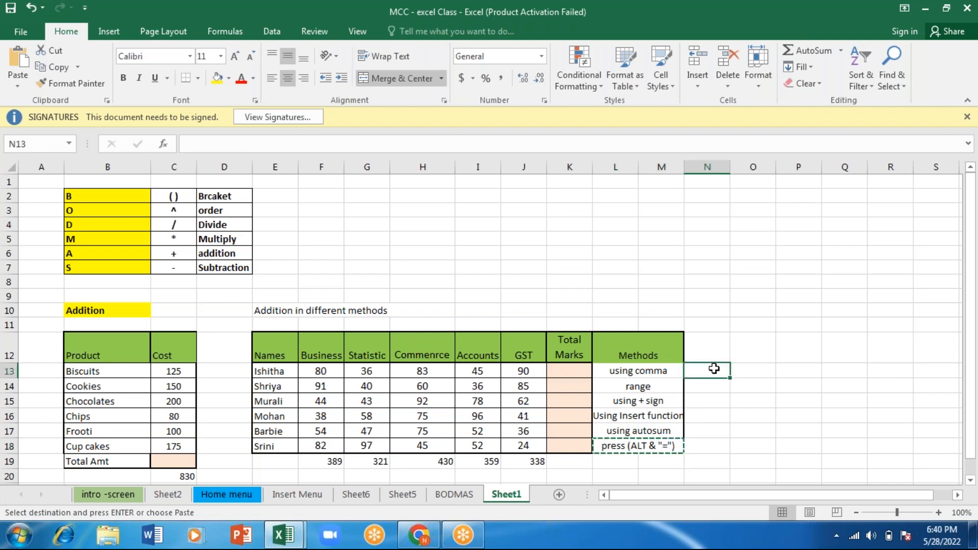
key(shift+Right)
key(ctrl+v)
- Move the "using comma" method label from L13 to L18, replacing the label there
click(661, 371)
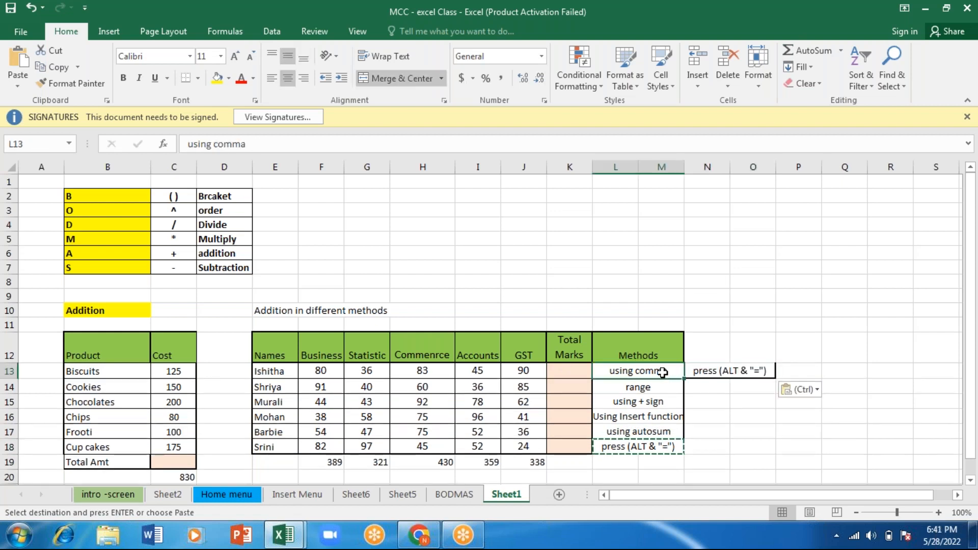
key(ctrl+c)
click(617, 446)
key(ctrl+v)
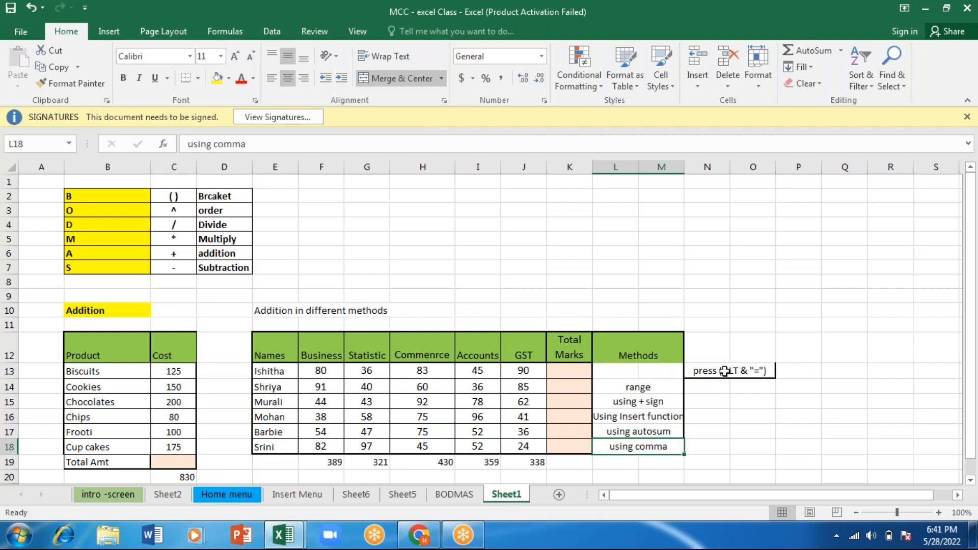
- Try to cut the "press (ALT & "=")" label from the merged cell N13:O13
click(724, 371)
ctrl+click(724, 371)
click(724, 370)
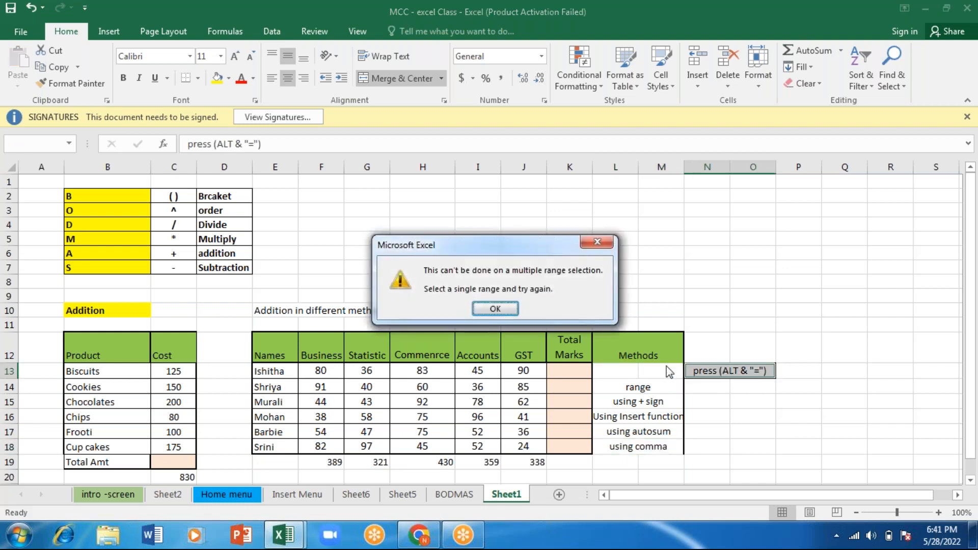
click(506, 307)
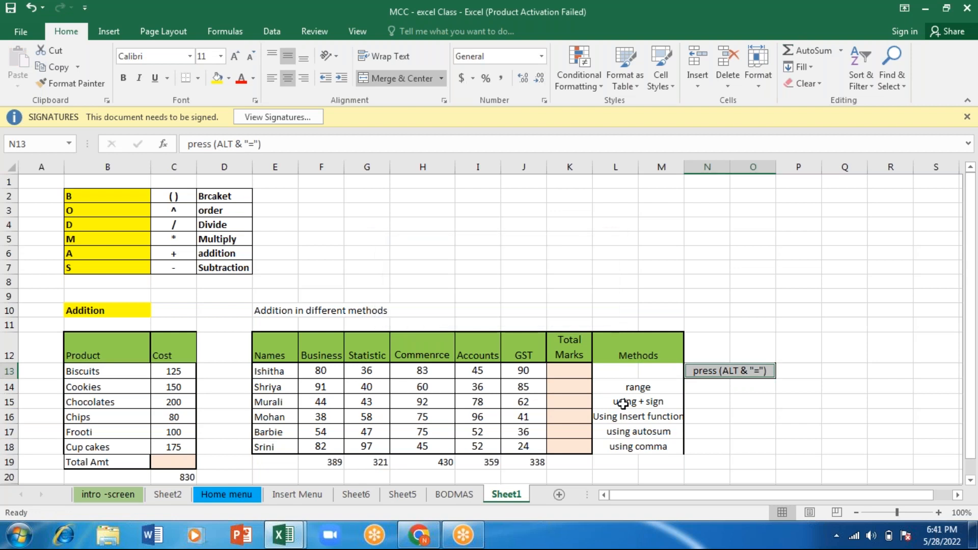
key(ctrl+x)
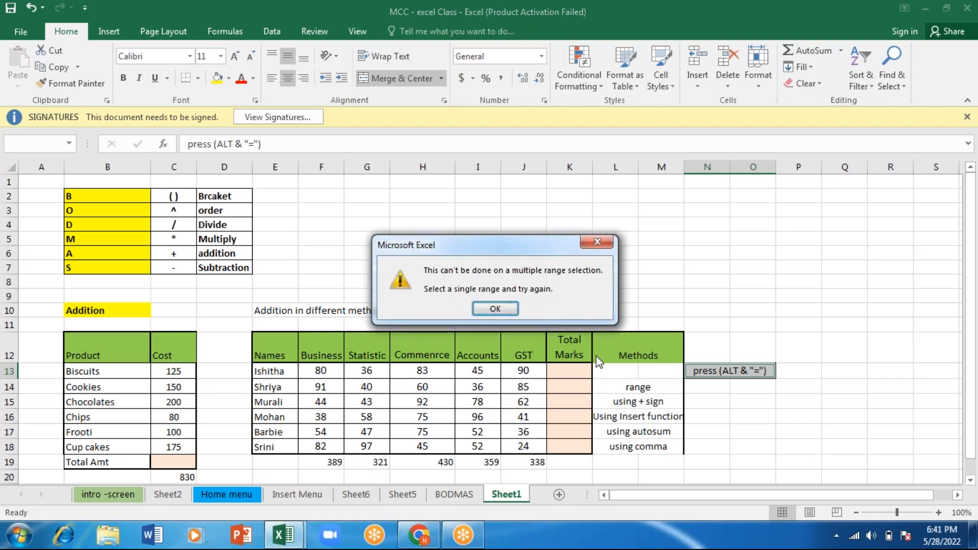
click(508, 312)
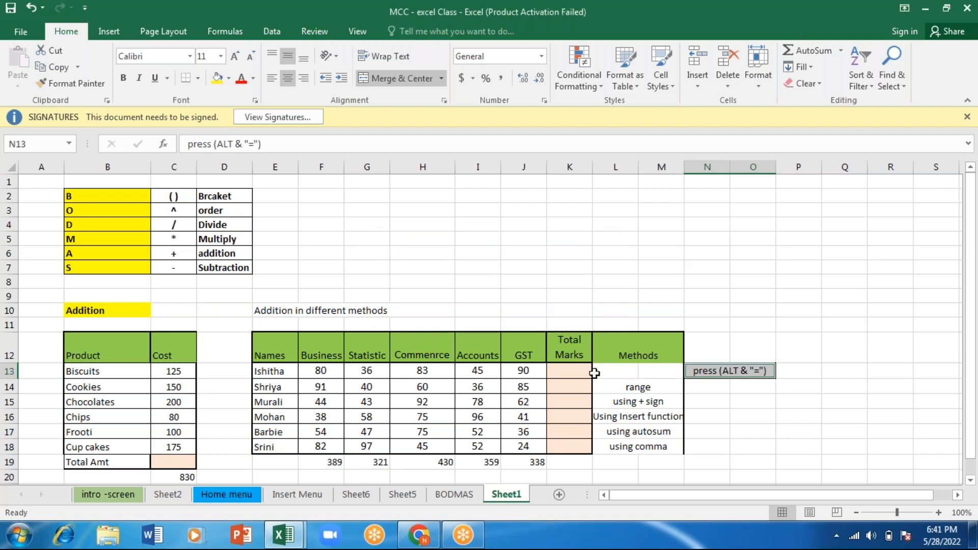
- Unmerge the cell holding the "press (ALT & "=")" label at N13 and copy the label into L13
click(725, 385)
click(716, 370)
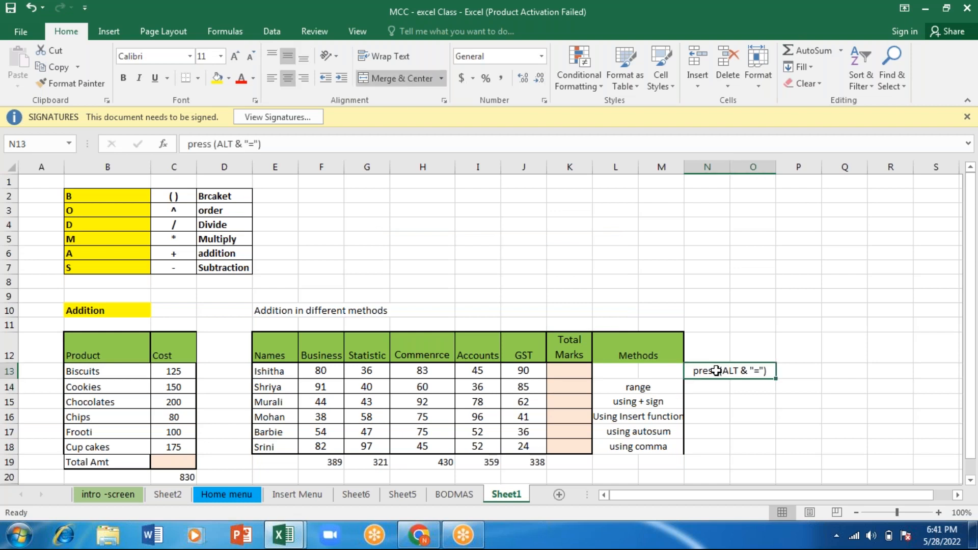
click(419, 79)
click(717, 372)
key(ctrl+c)
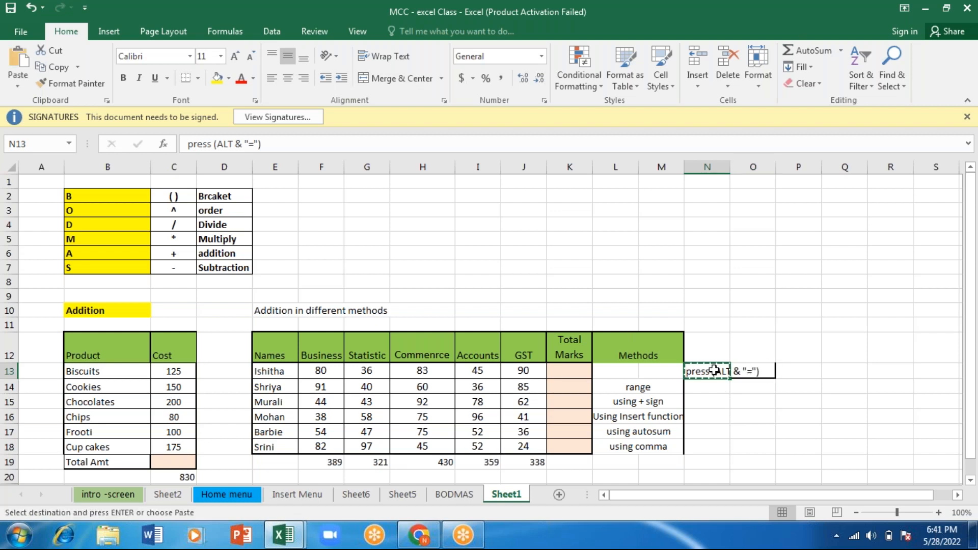
click(626, 372)
key(ctrl+v)
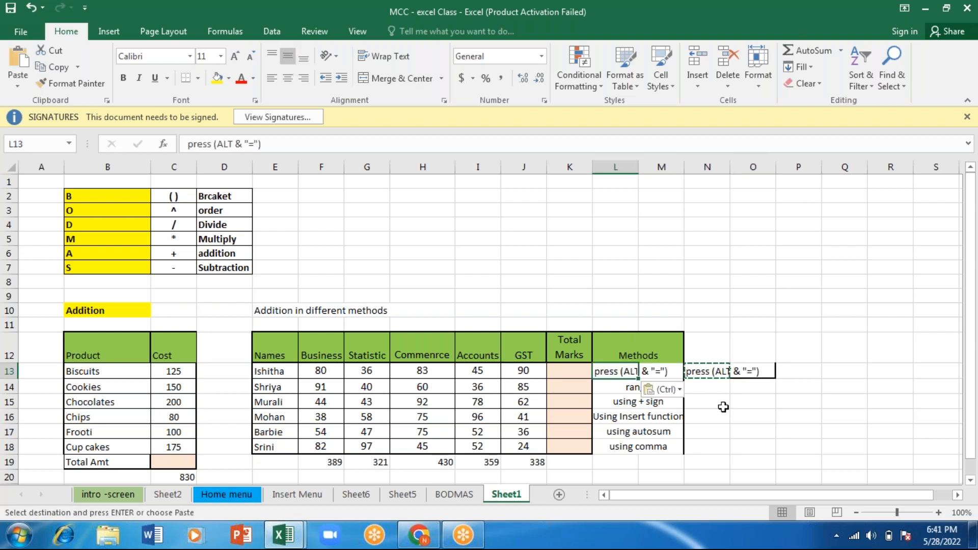
- Total the first student's marks in K13 with the AutoSum shortcut over F13:J13 and check the resulting formula
click(740, 417)
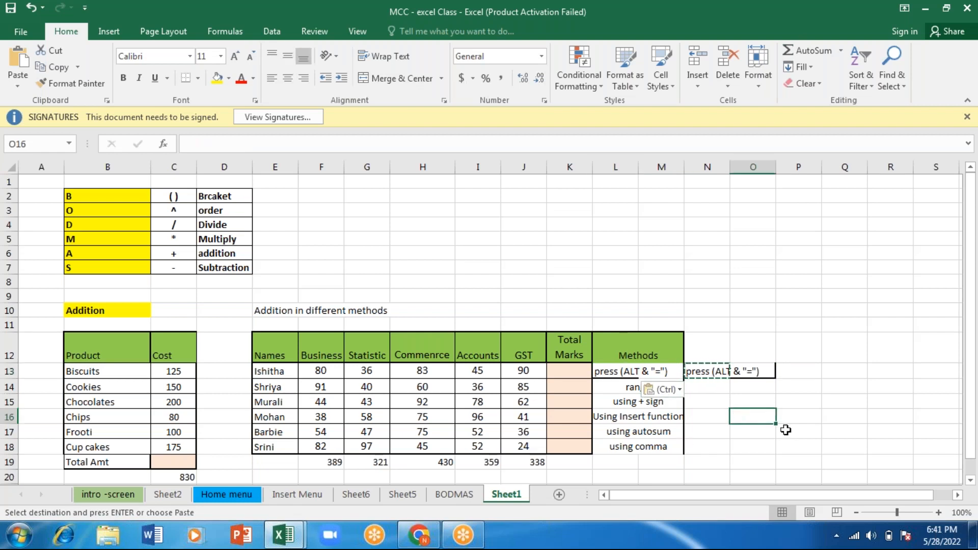
drag(744, 443, 601, 390)
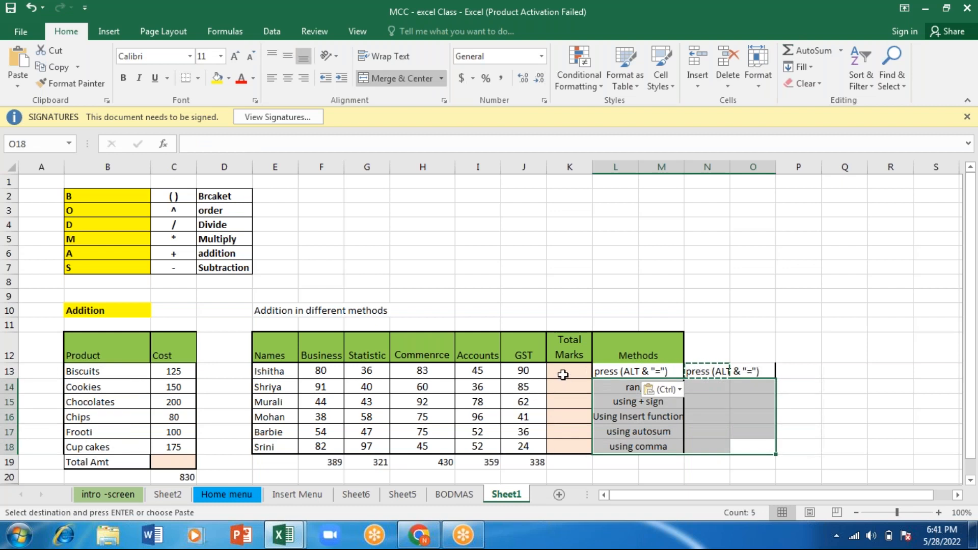
click(565, 376)
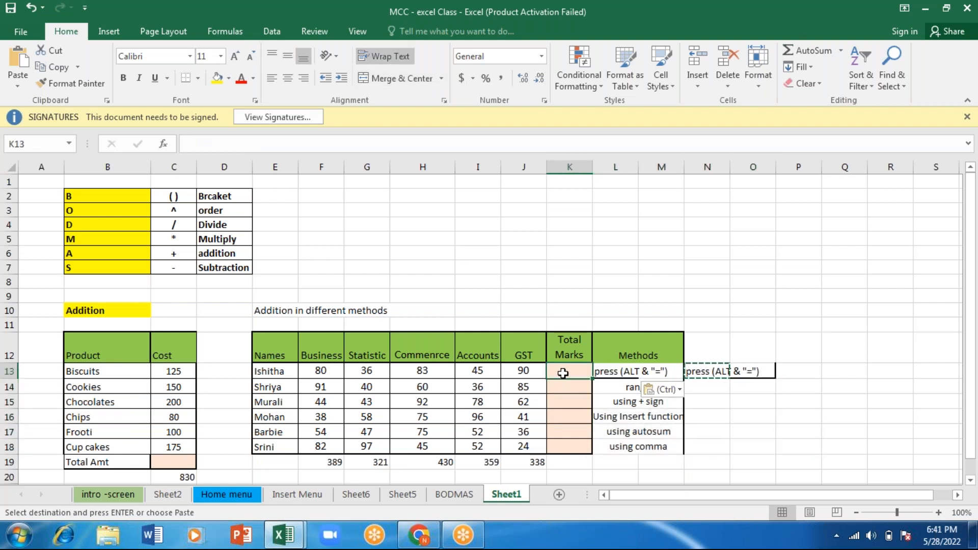
key(alt+equal)
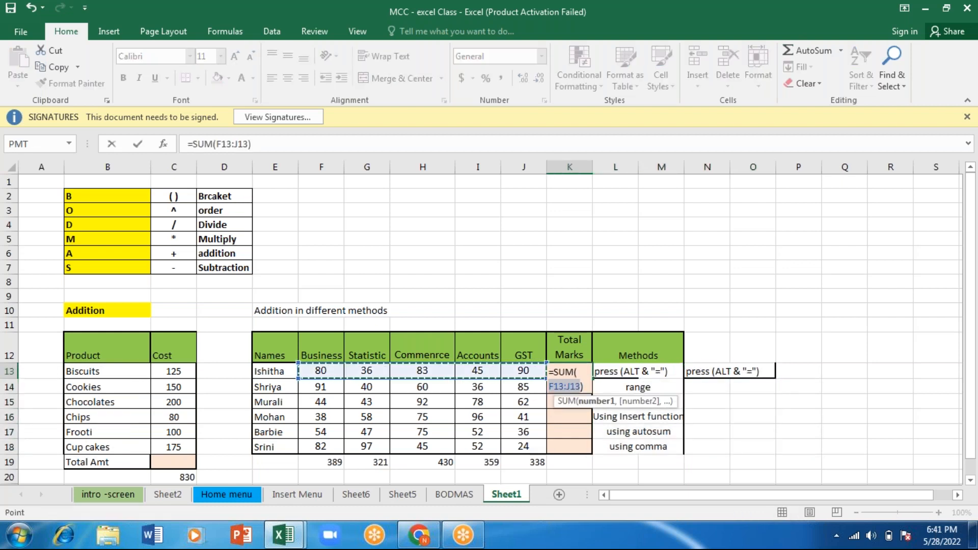
key(Return)
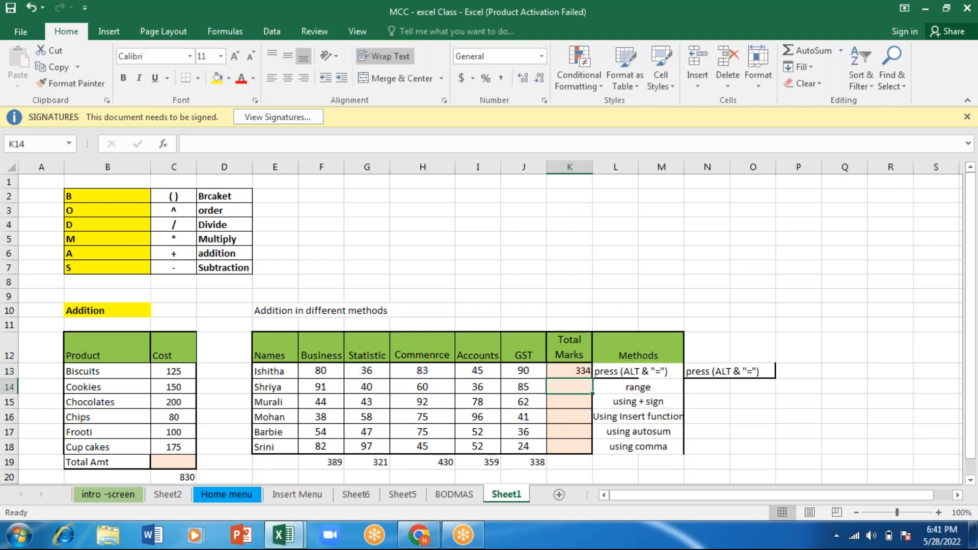
click(568, 368)
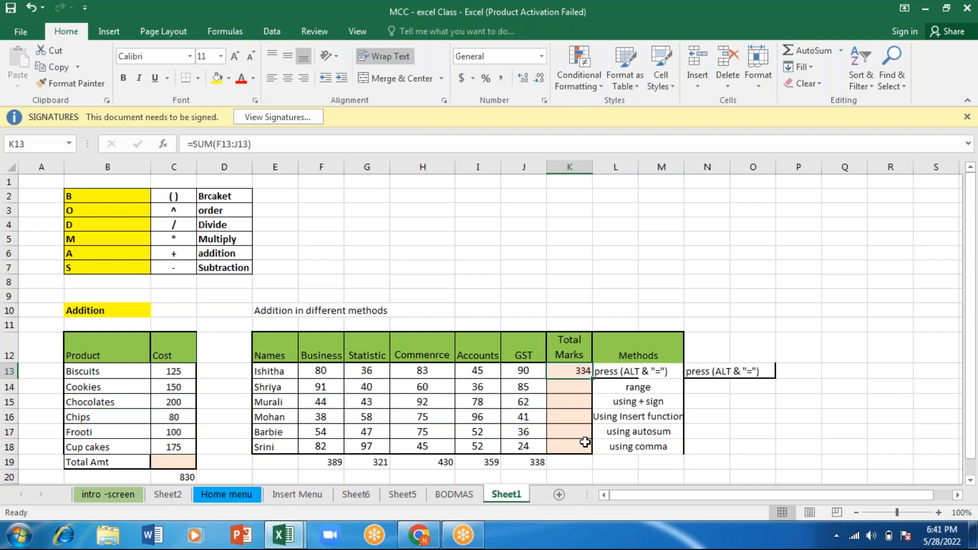
click(560, 386)
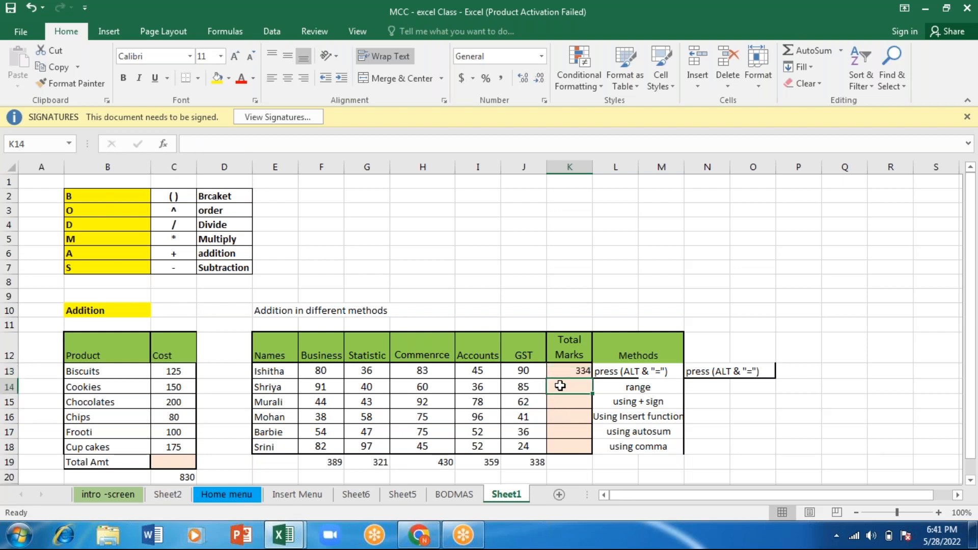
- Total the second student's marks in K14 with a SUM over the range F14:J14 and fill the formula down to K18
text(=sum)
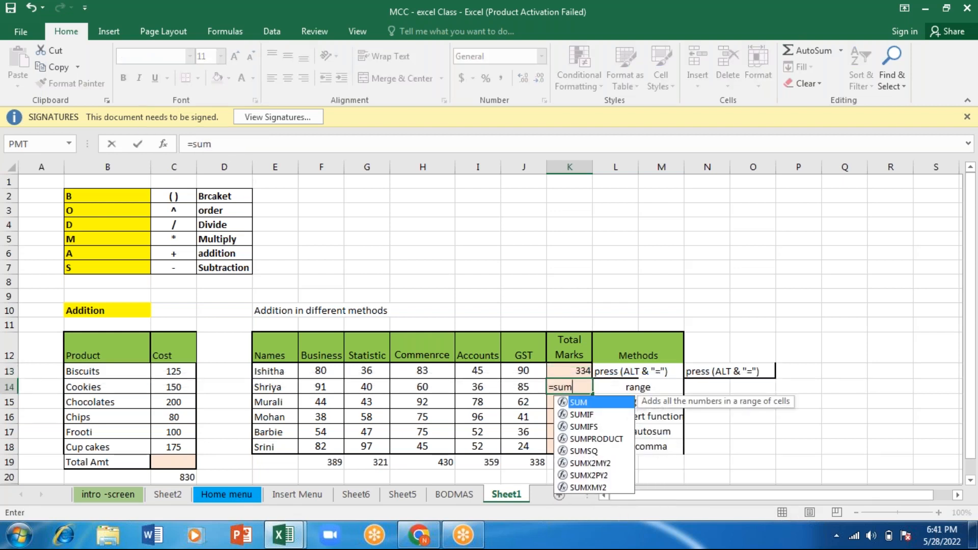
key(Tab)
click(322, 385)
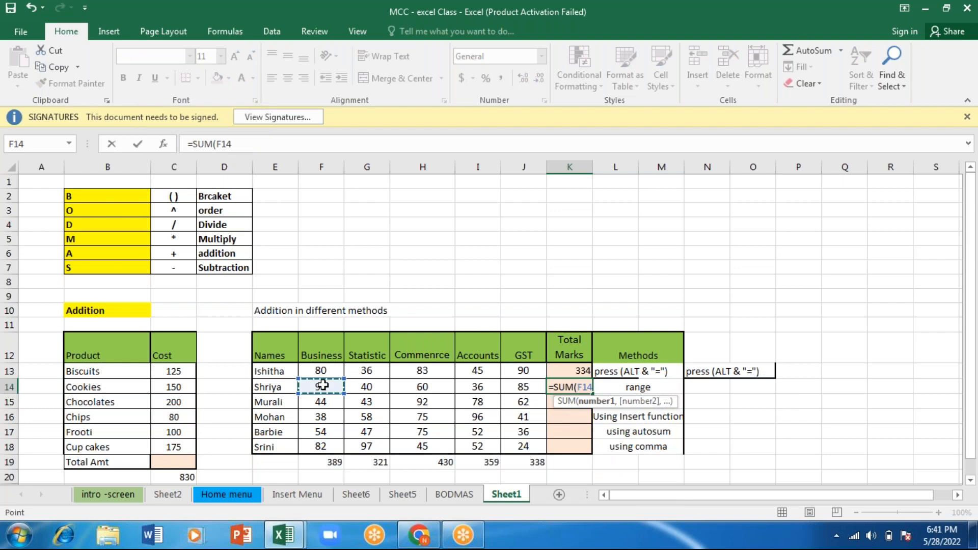
key(shift+Right)
key(shift+Right)
key(shift+Right)
key(shift+Right)
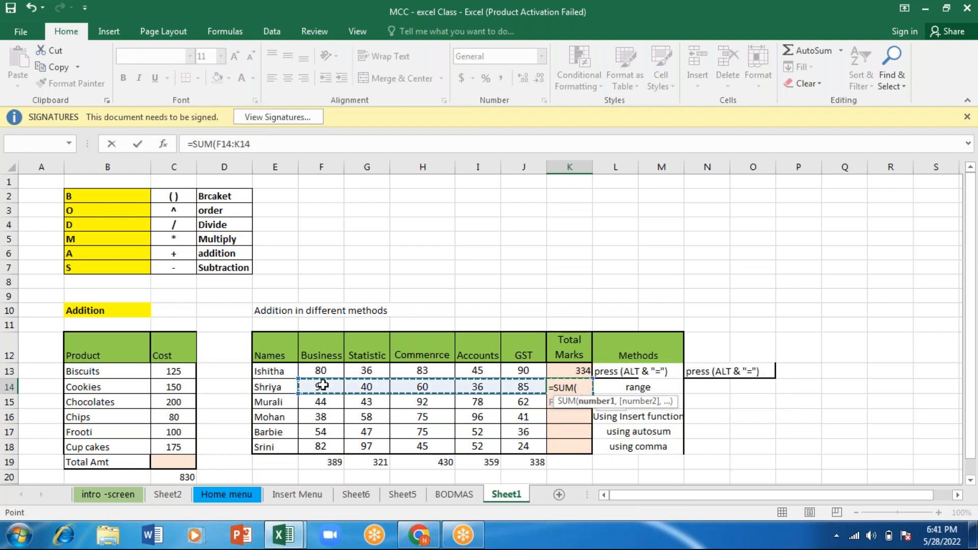
text())
key(Return)
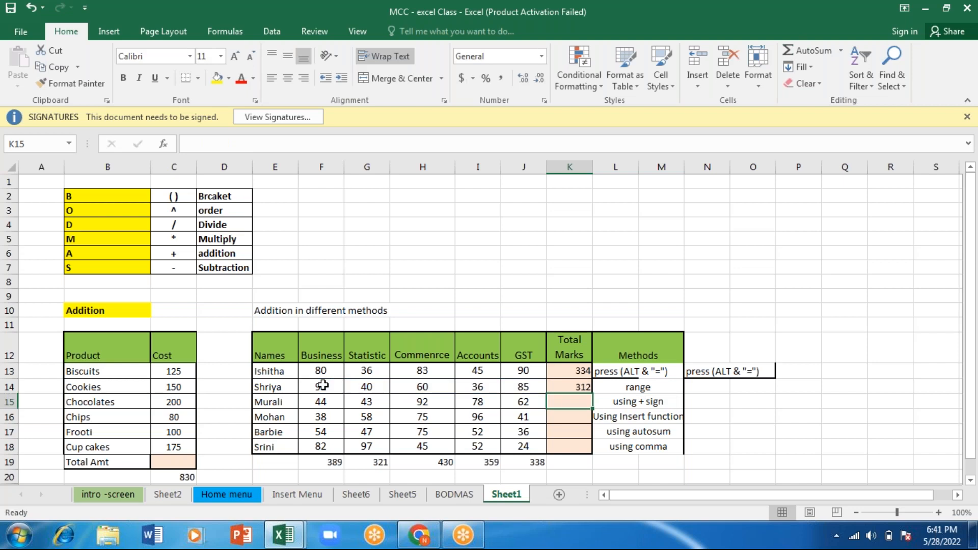
click(364, 10)
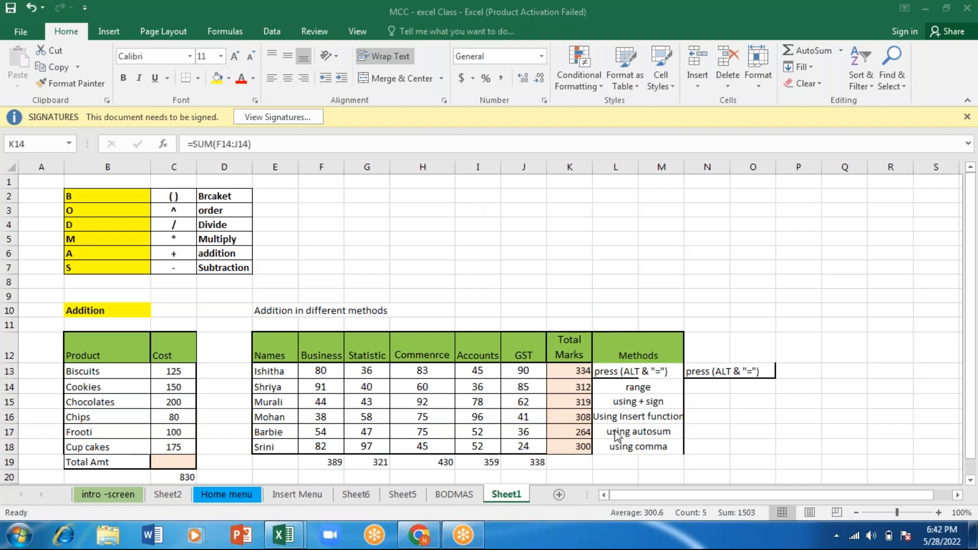
click(730, 429)
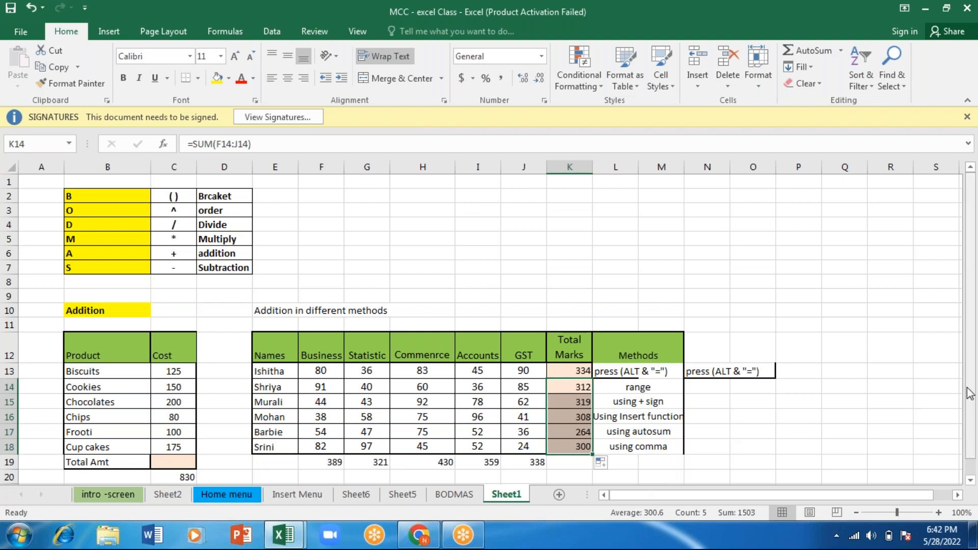
click(970, 479)
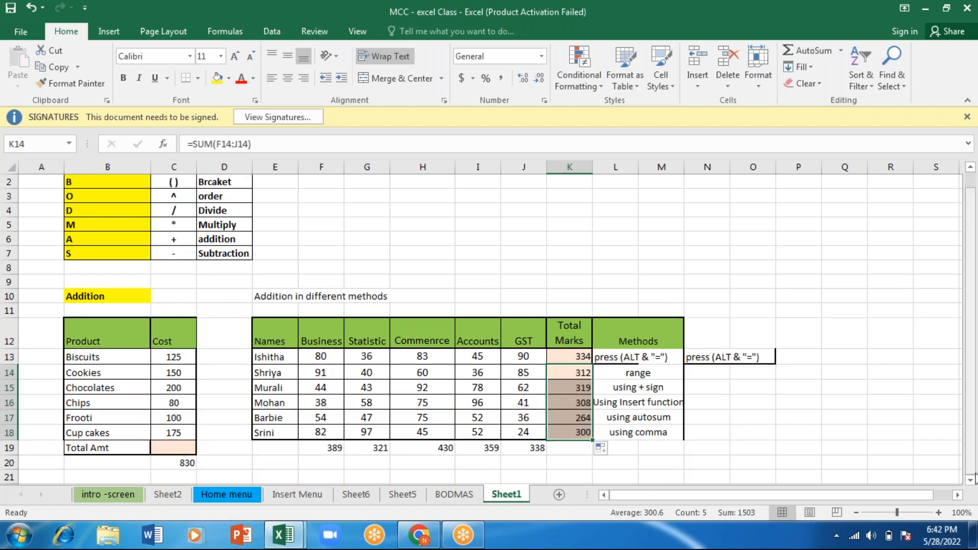
click(632, 448)
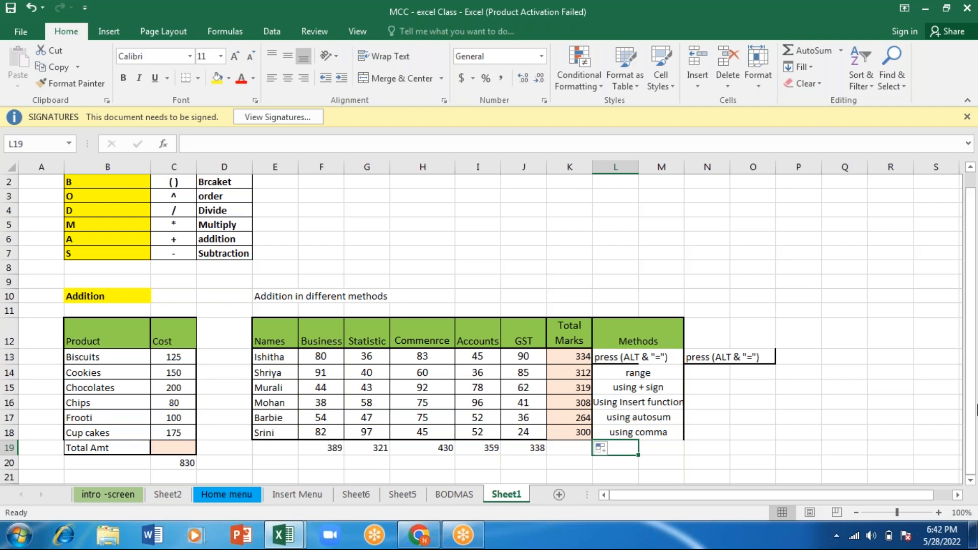
click(739, 453)
key(Down)
key(Down)
key(Down)
key(Down)
key(Down)
key(Down)
key(Down)
key(Down)
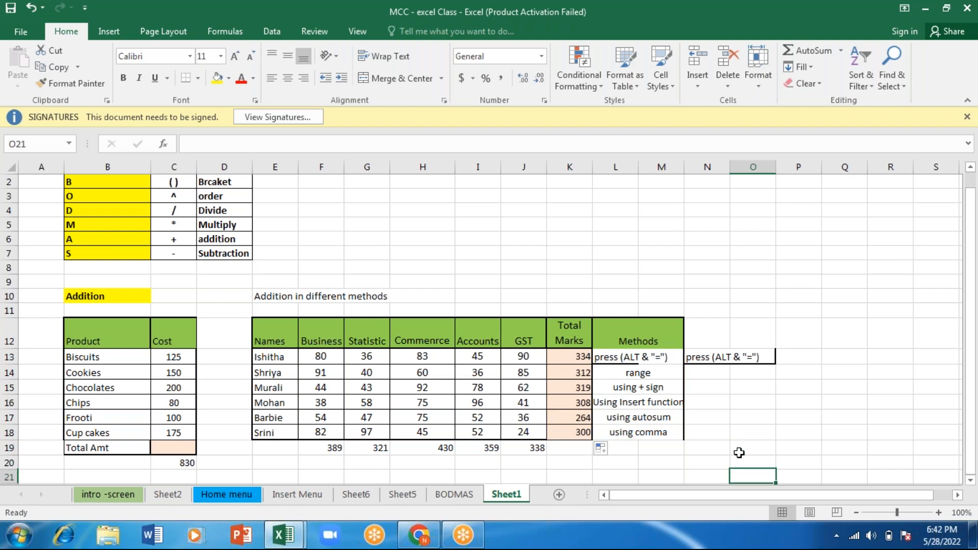
key(Left)
key(Left)
key(Left)
key(Left)
key(Left)
key(Left)
key(Left)
key(Left)
key(Left)
key(Left)
key(Left)
key(Left)
key(Left)
key(Left)
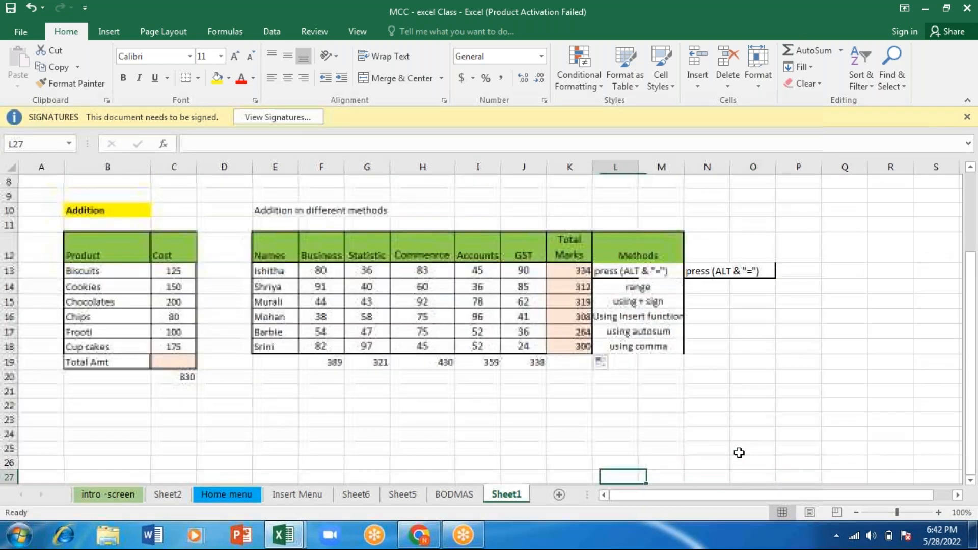
key(Up)
key(Up)
key(Up)
key(Up)
key(Up)
key(Right)
key(Down)
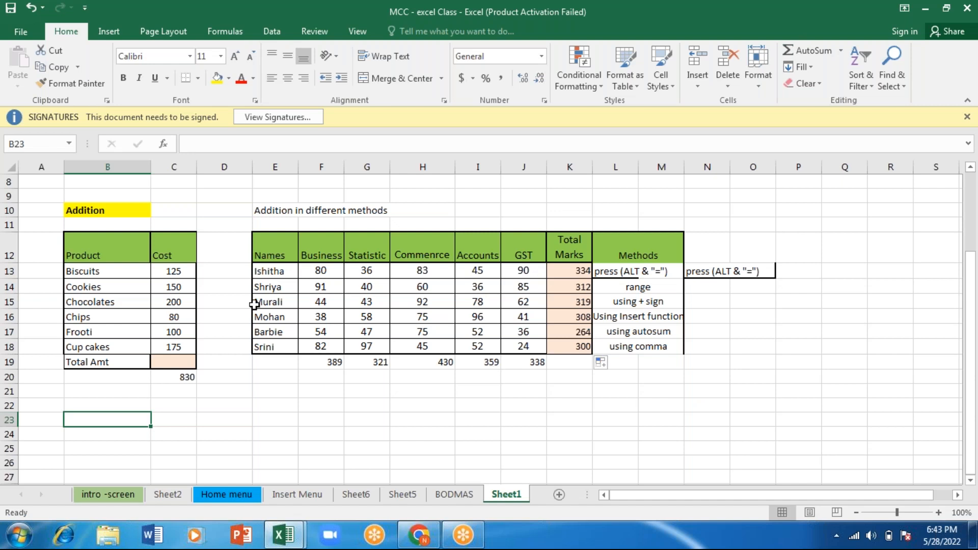
- Enter "SUM" in C10 beside the Addition heading and format it bold with a yellow fill
click(98, 209)
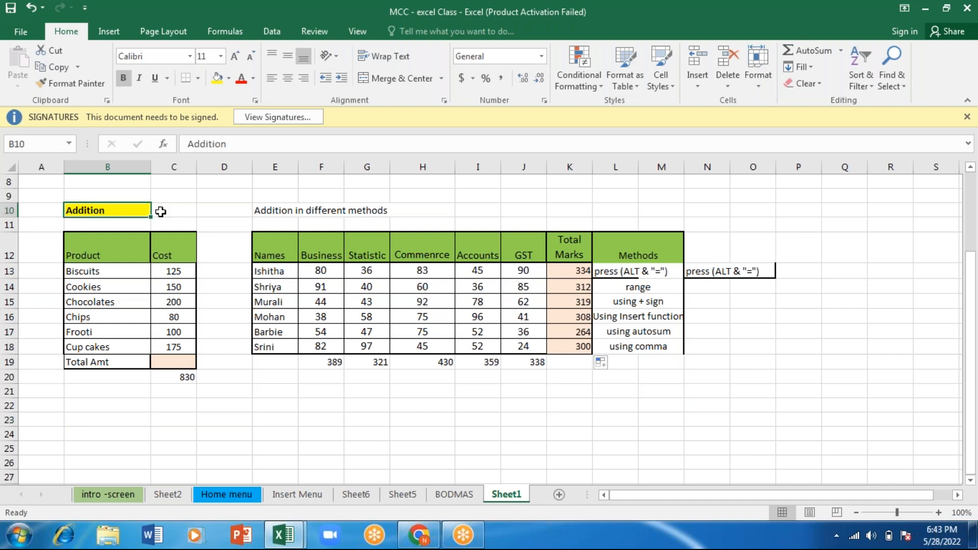
click(161, 212)
text(SUM)
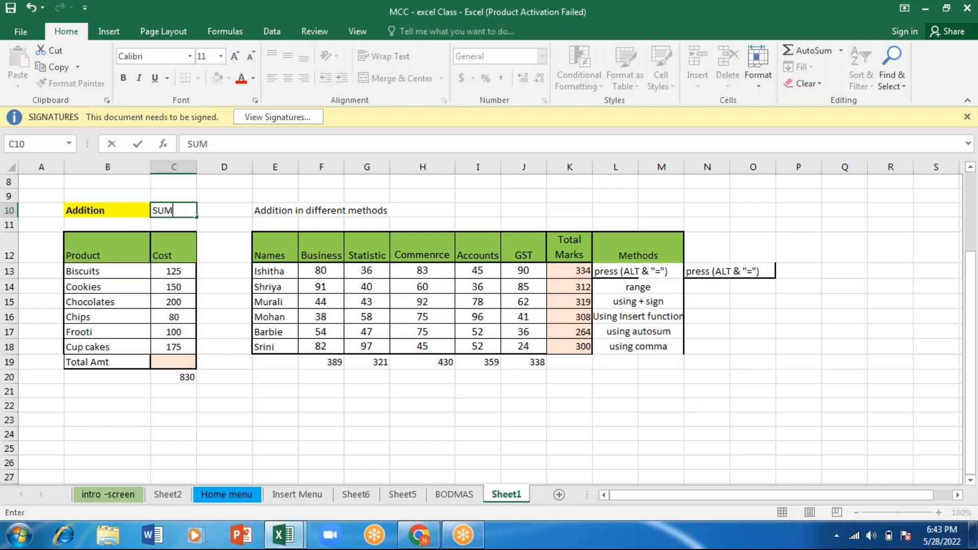
key(Return)
click(173, 209)
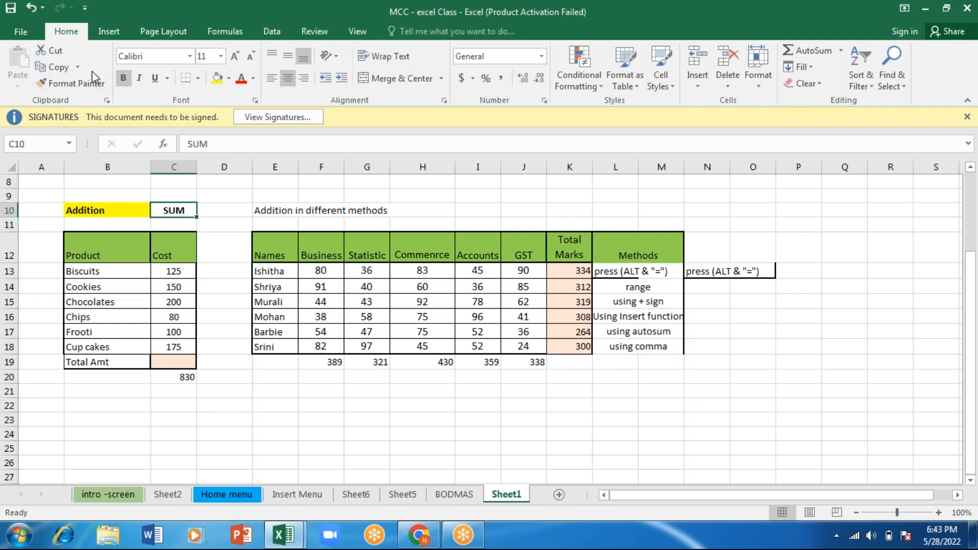
click(119, 77)
click(119, 77)
click(215, 78)
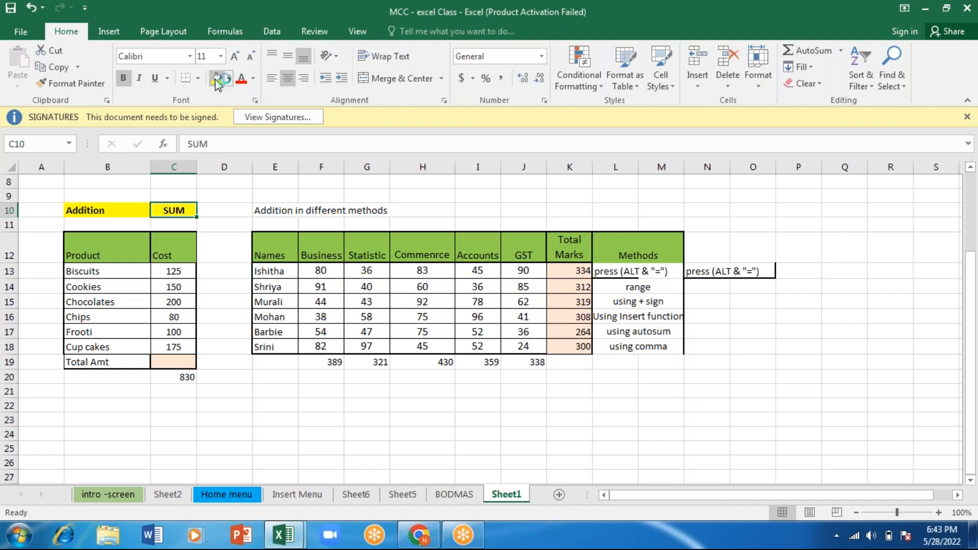
- Enter the heading "Subtraction" in B23 below the product table
click(98, 408)
click(107, 420)
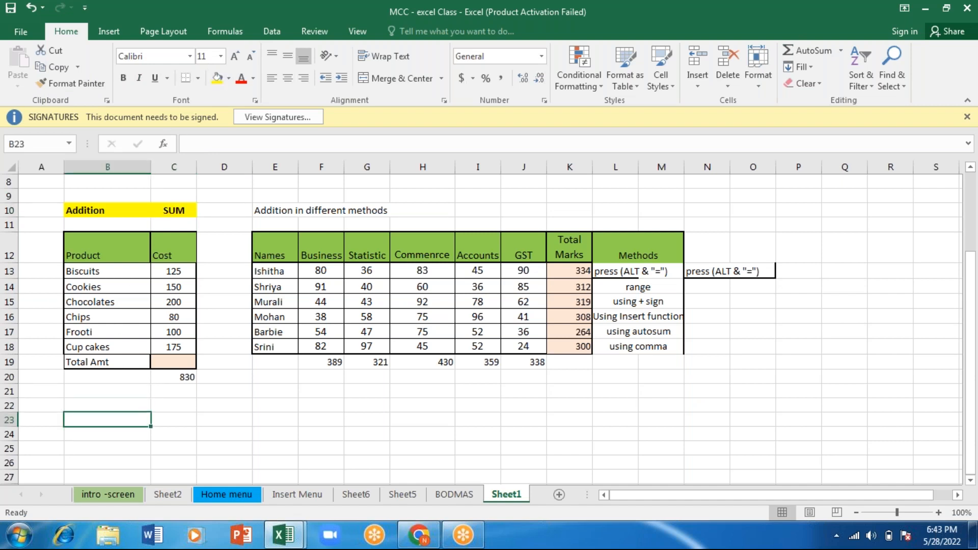
text(Subtraction)
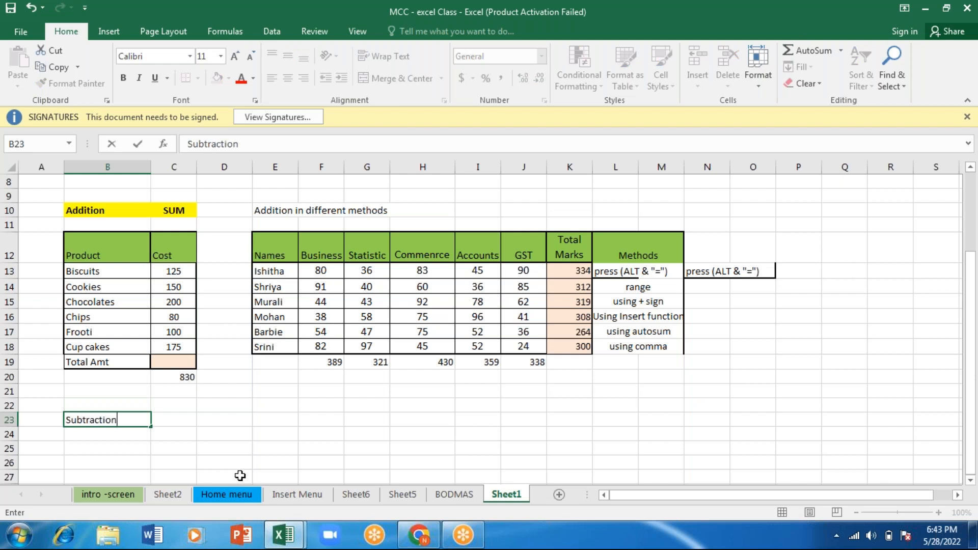
key(Tab)
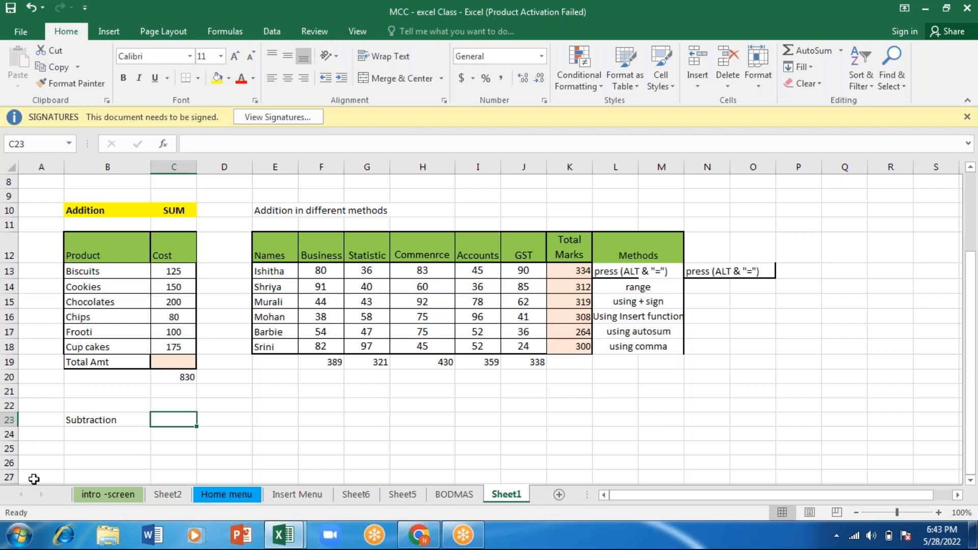
- Fill the Subtraction heading cell B23 and the adjacent cell C23 with yellow
click(96, 421)
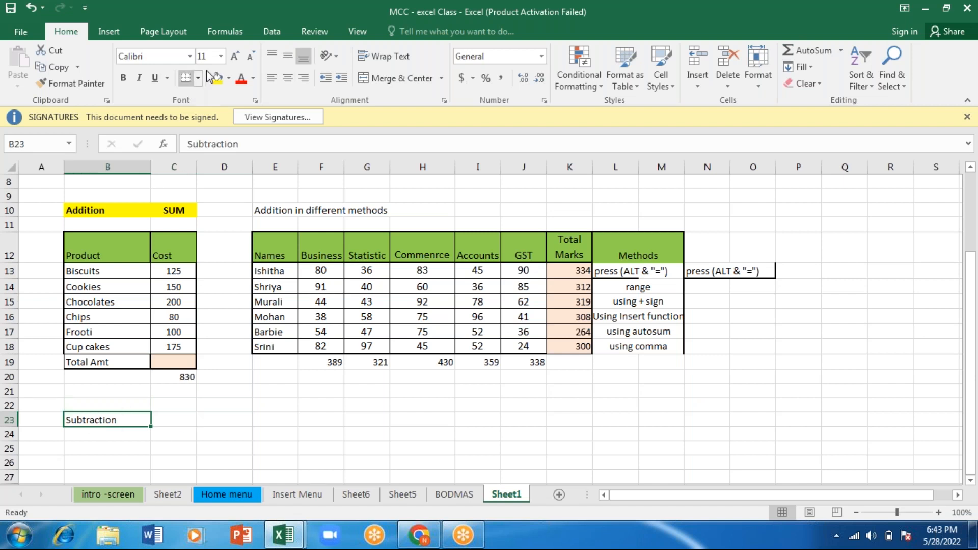
click(178, 420)
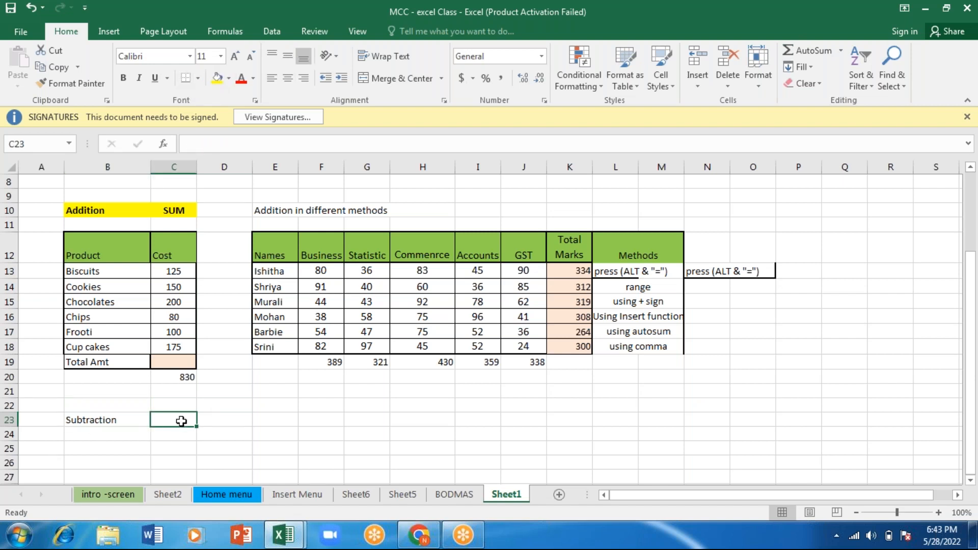
click(217, 80)
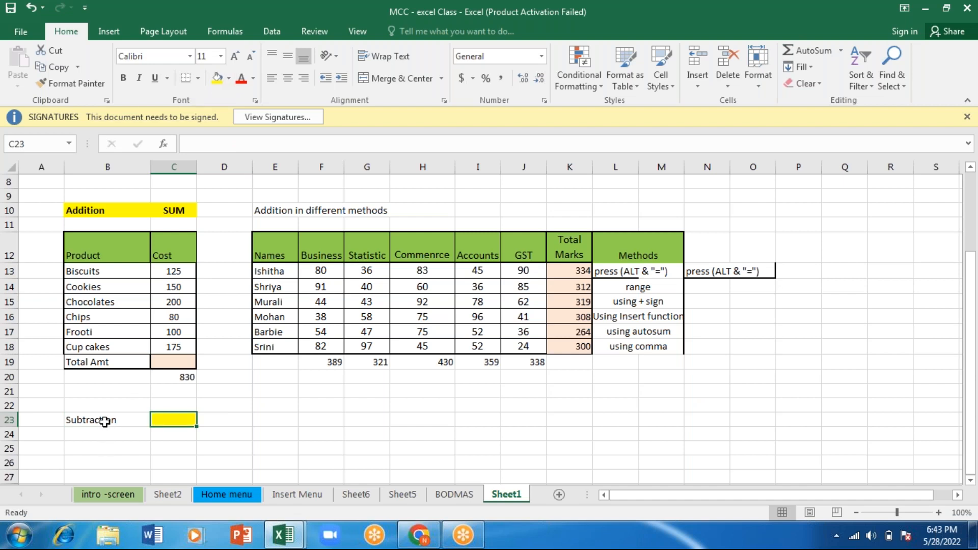
click(105, 421)
click(217, 80)
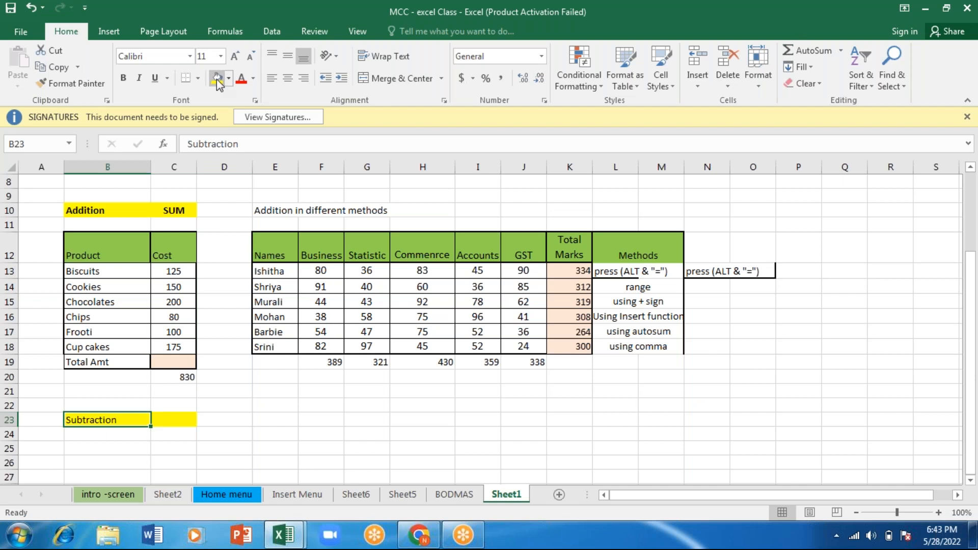
click(178, 431)
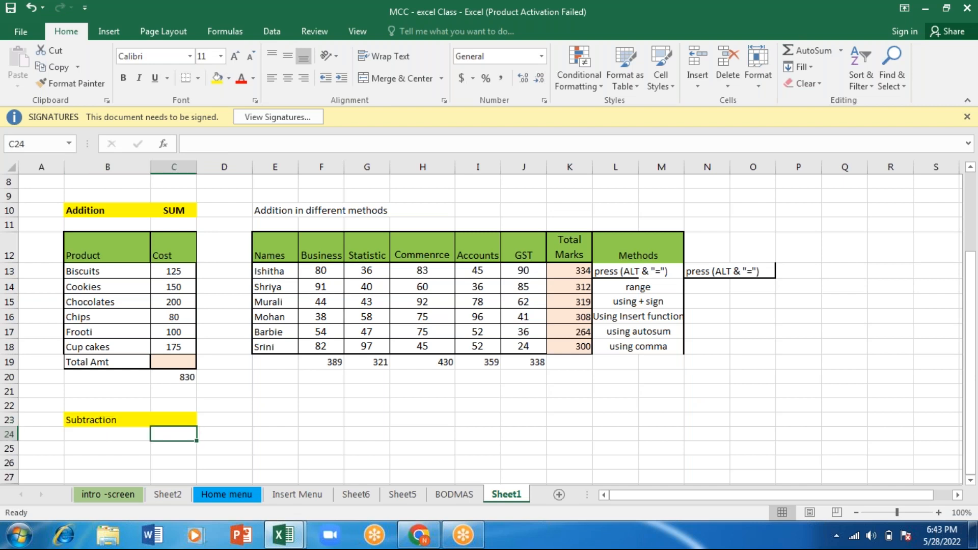
- Enter the note "No particular formular" in C23 beside the Subtraction heading
click(175, 420)
text(No)
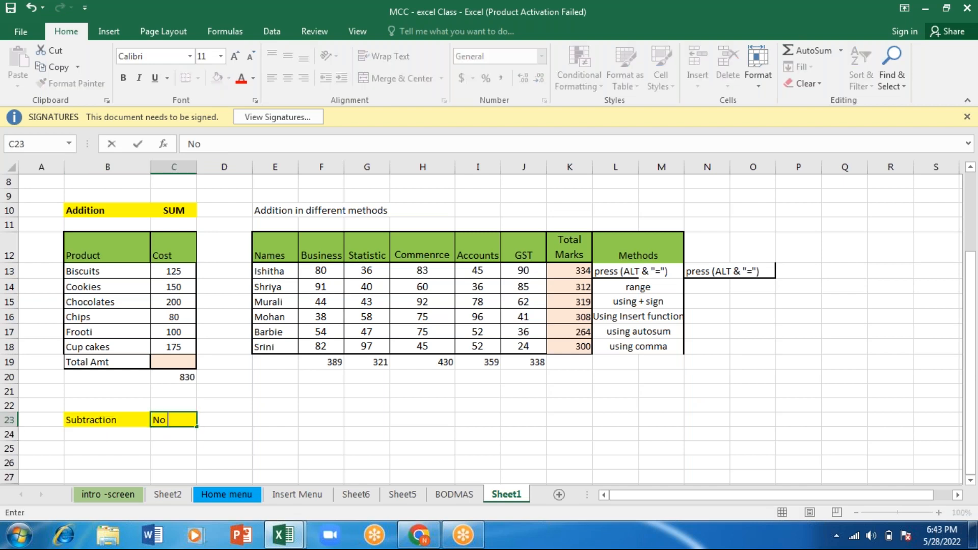
text( particula)
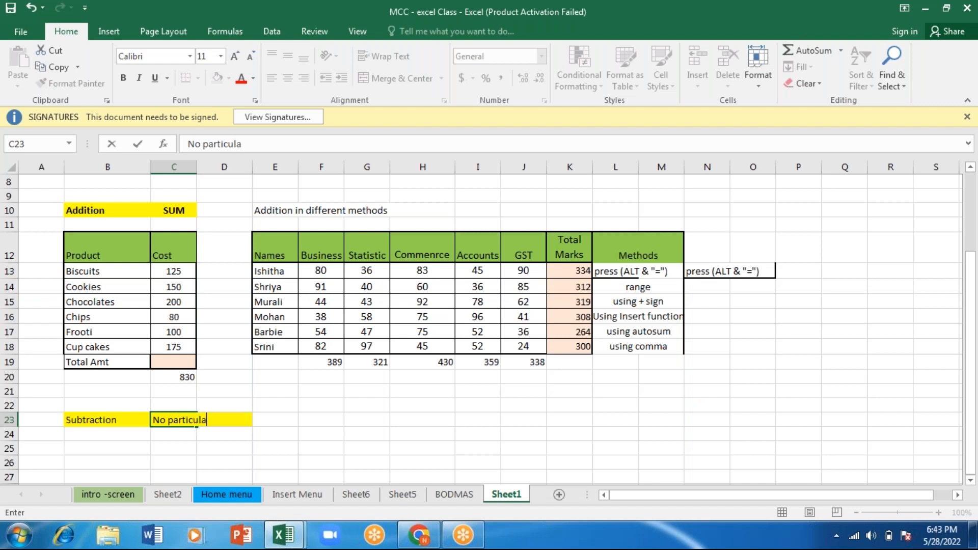
text(r formular)
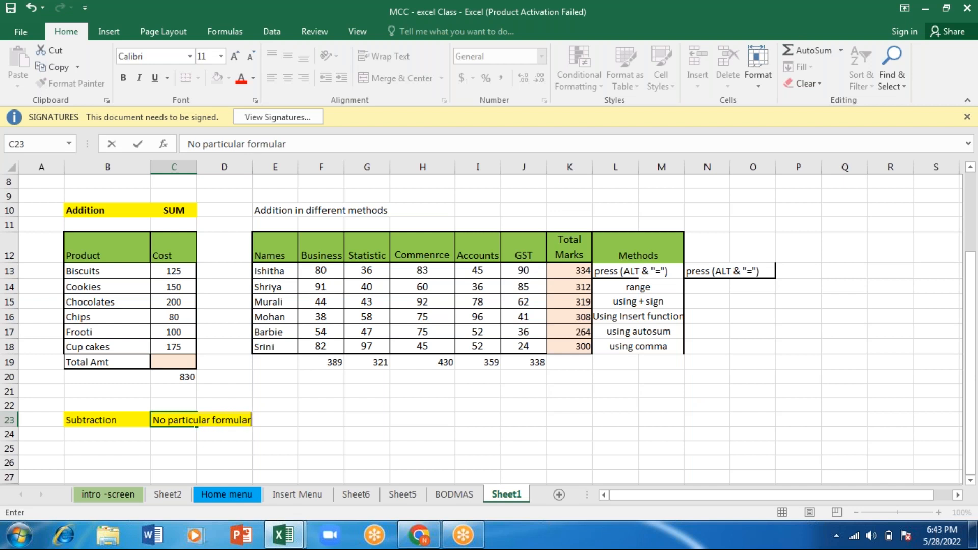
key(Return)
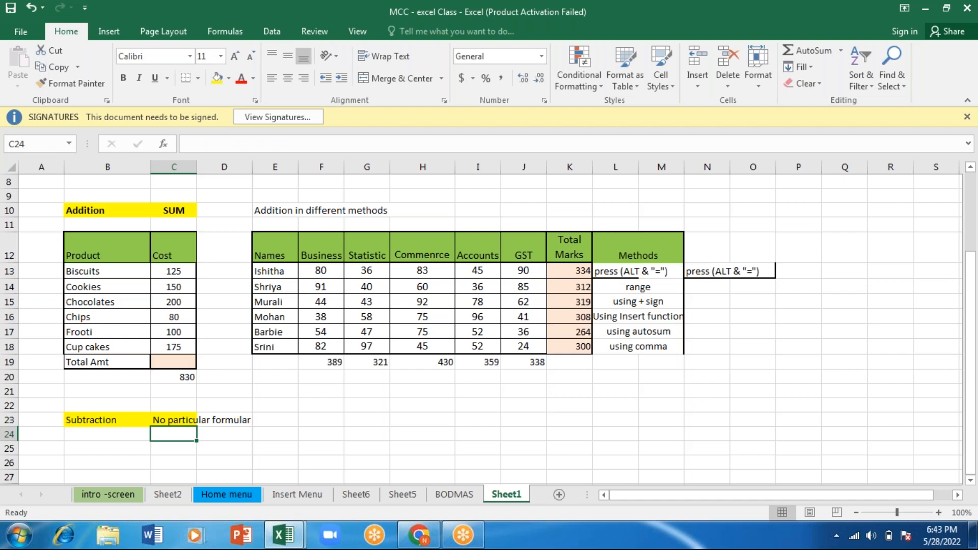
- Enter "1000 purchase" in B25 and "sales" in B26 under the Subtraction heading
key(Down)
key(Left)
key(Left)
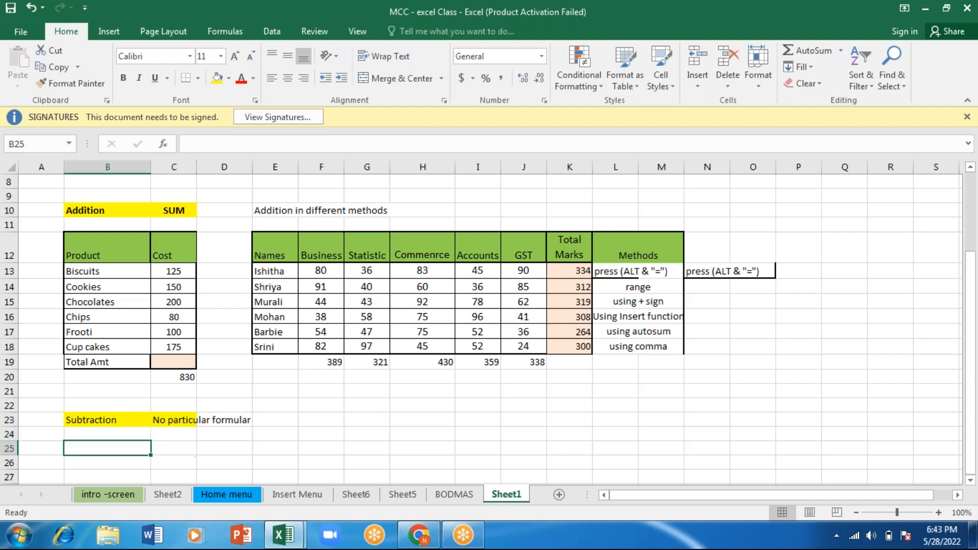
key(Right)
text(10000)
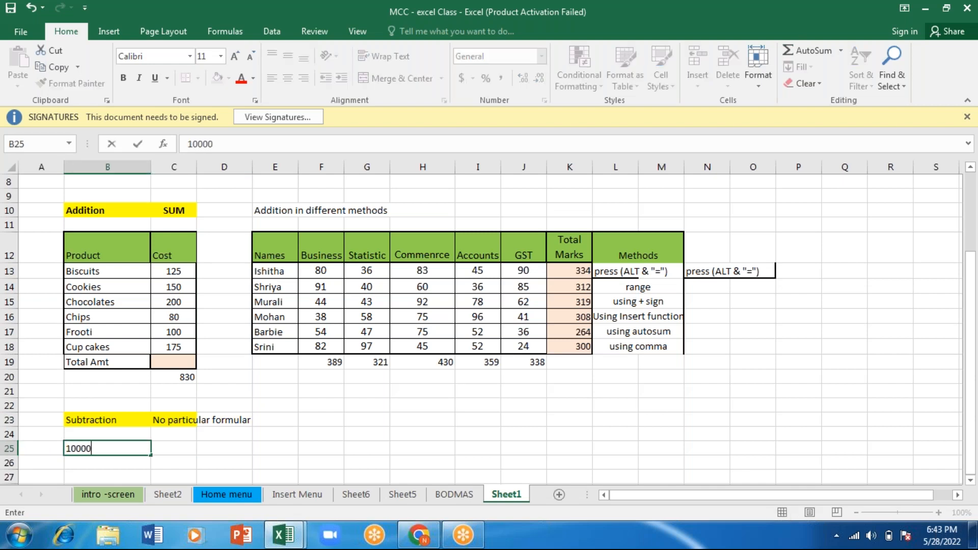
key(BackSpace)
text(purchase)
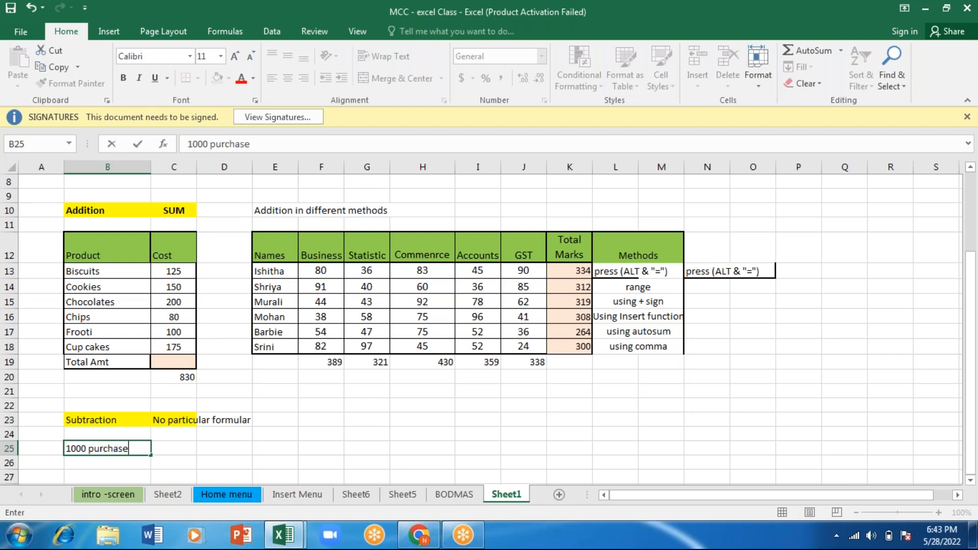
key(Return)
text(sales)
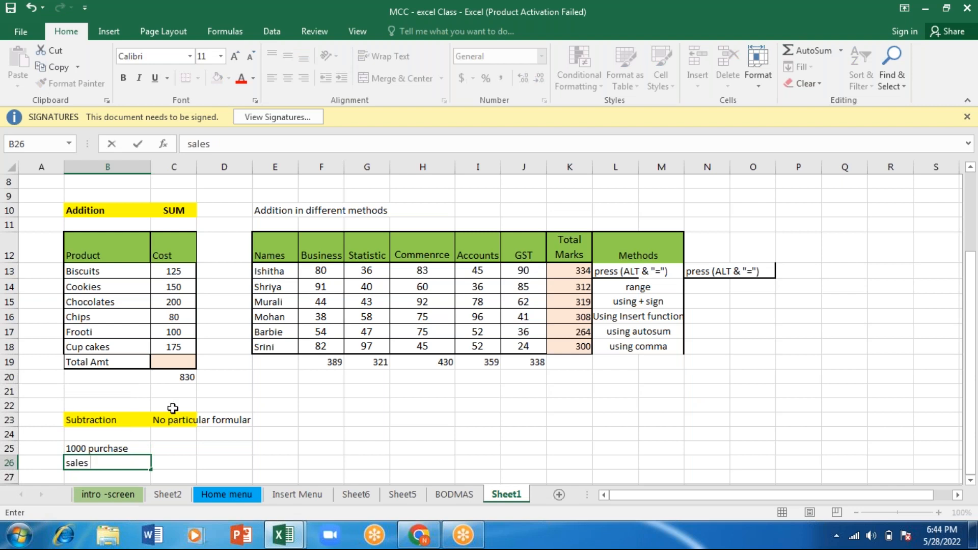
- Reduce the B25 label to "purchase" and enter the amount 1000 in C25
click(93, 448)
double_click(92, 448)
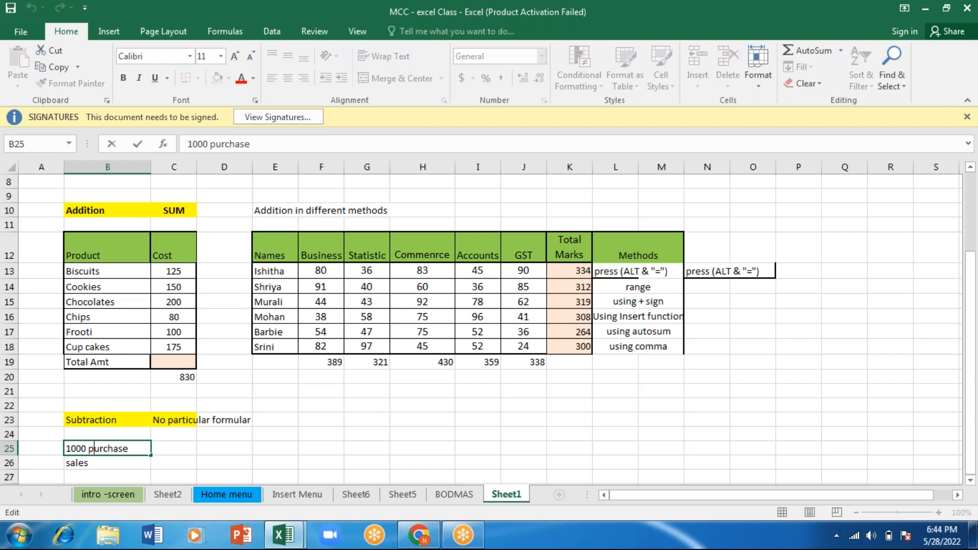
key(BackSpace)
key(BackSpace)
key(BackSpace)
key(BackSpace)
key(BackSpace)
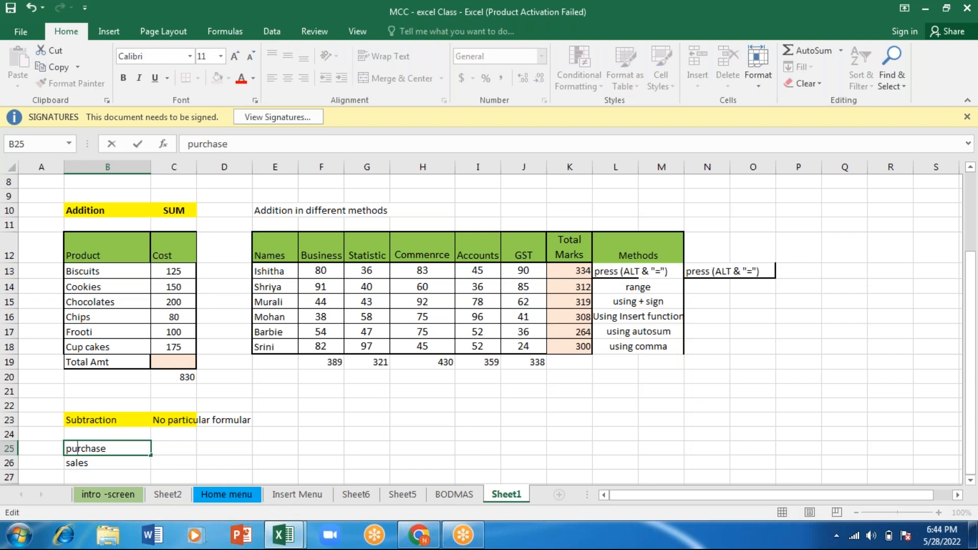
key(Tab)
text(1000)
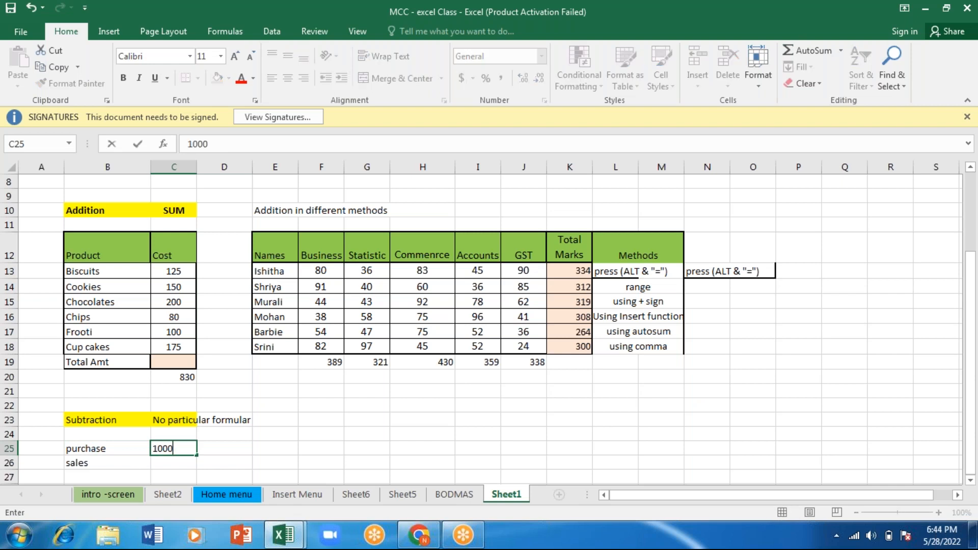
key(ctrl+Return)
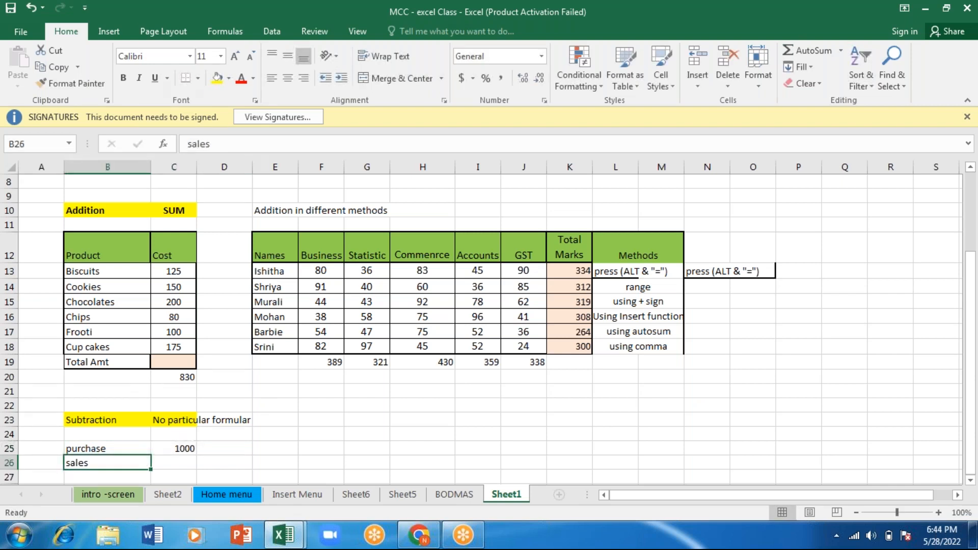
- Enter the sales amount 1350 in C26
key(Tab)
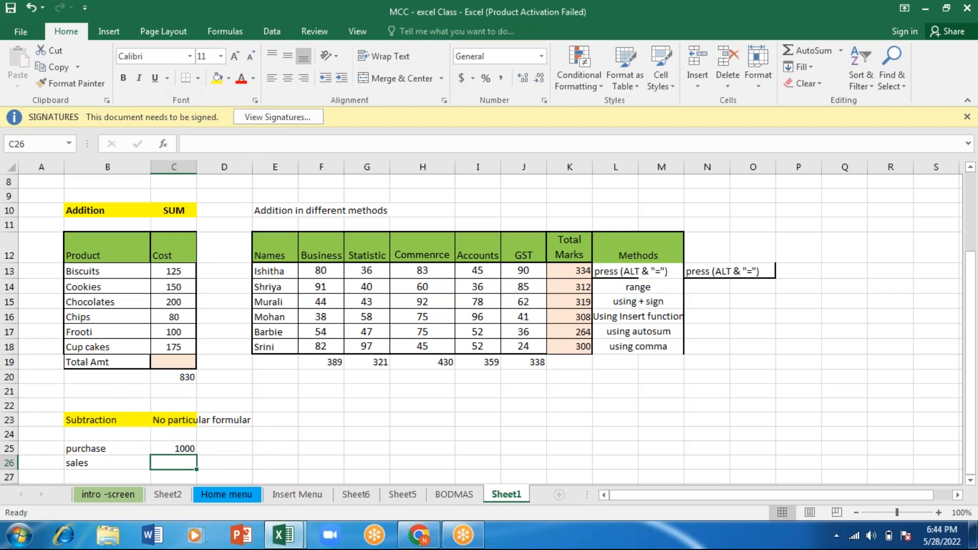
text(1350)
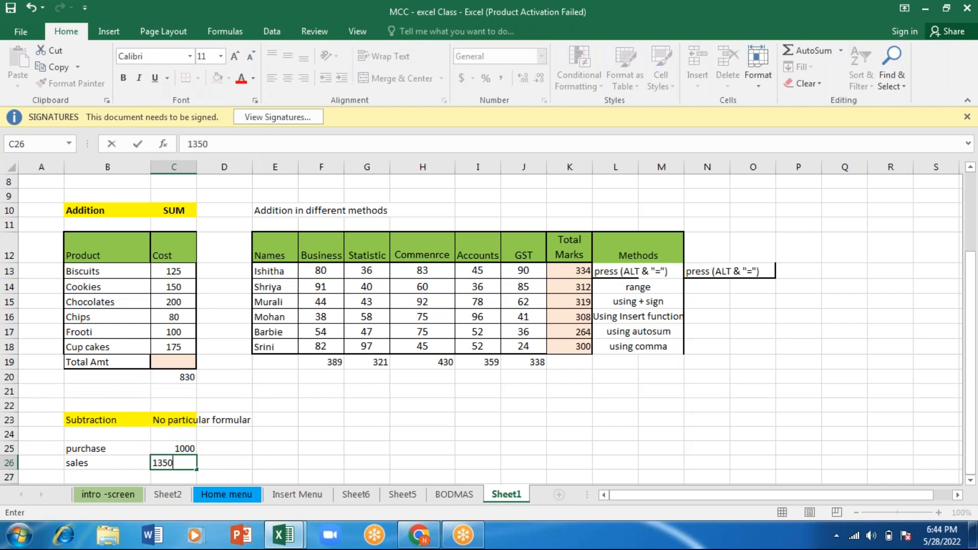
key(Return)
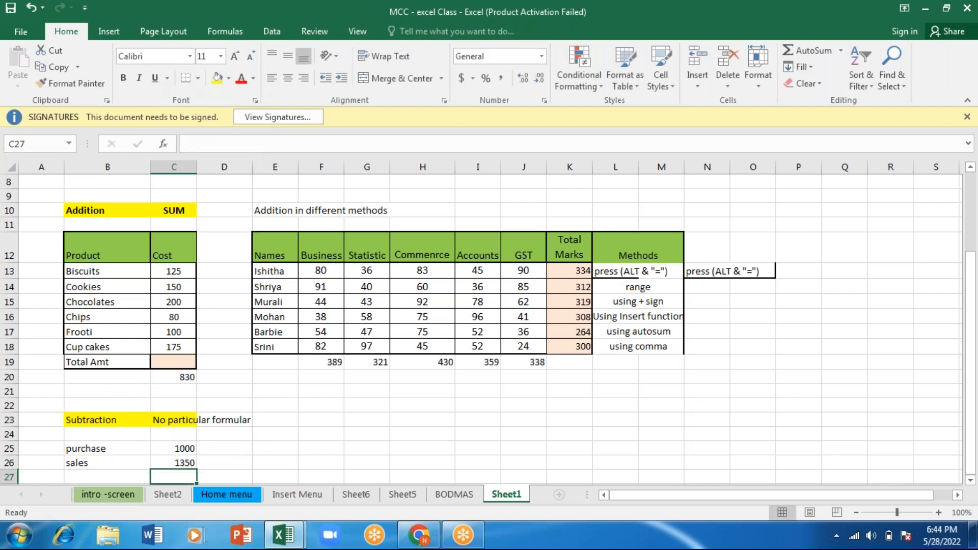
text(p)
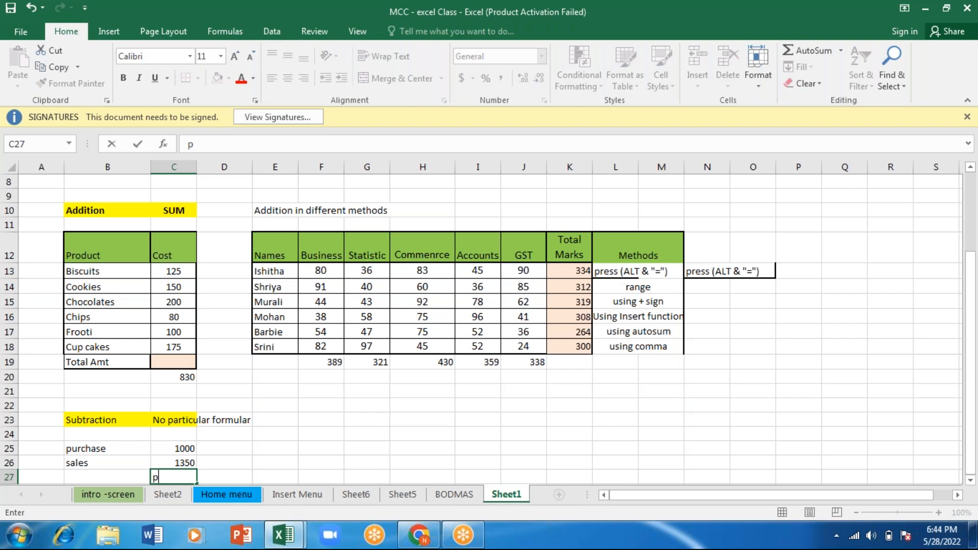
text(artic)
key(BackSpace)
key(BackSpace)
key(BackSpace)
key(BackSpace)
- Enter the label "Profit" in B27 below the sales label
key(Left)
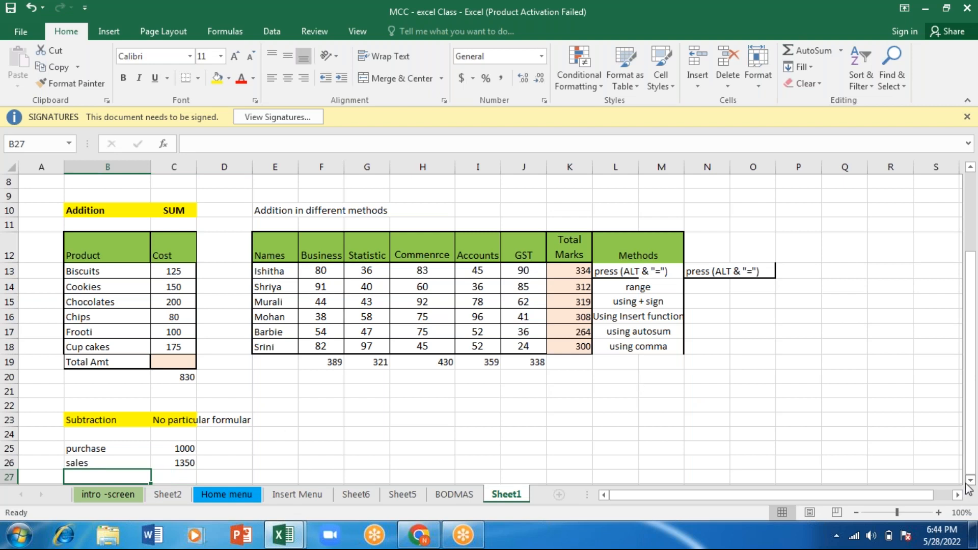
scroll(970, 480, down, 4)
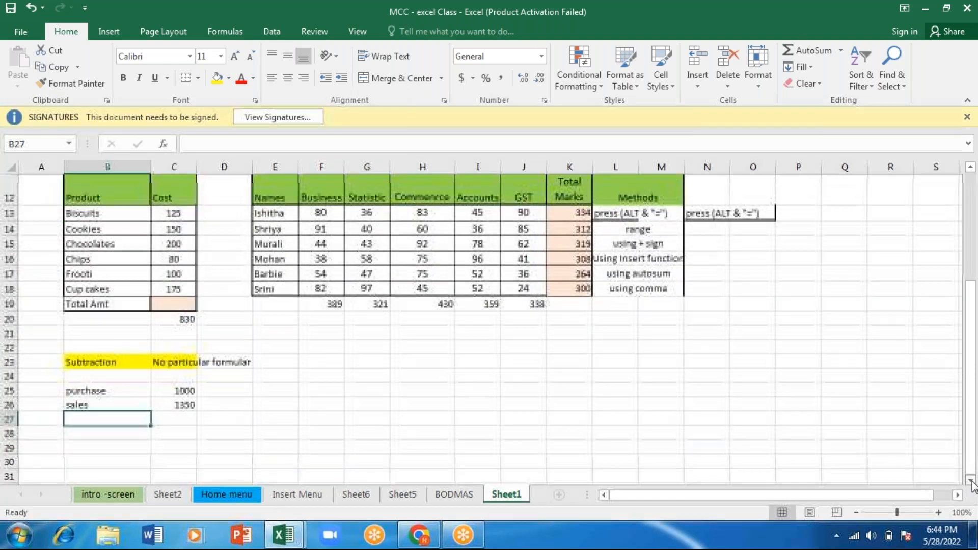
click(938, 512)
click(938, 513)
click(938, 513)
click(938, 513)
click(939, 513)
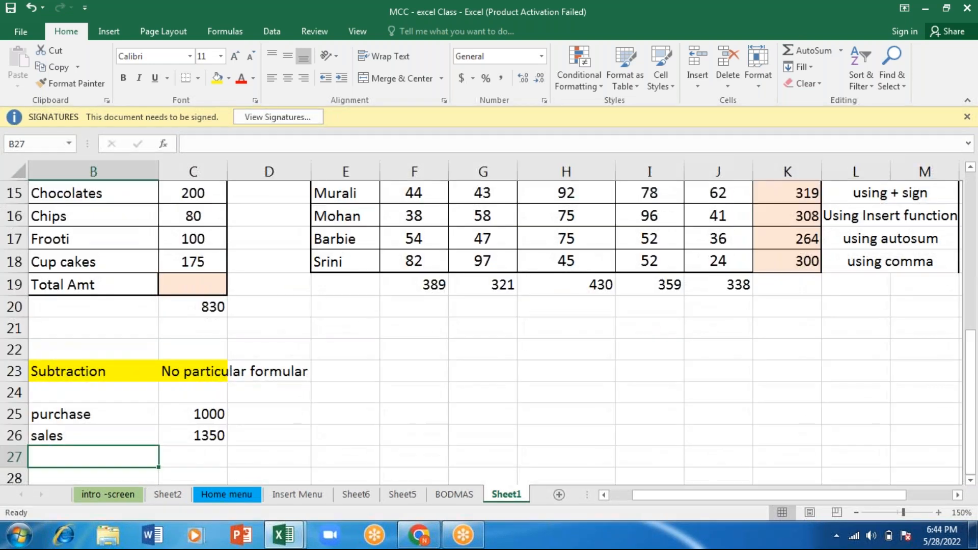
drag(716, 493, 613, 502)
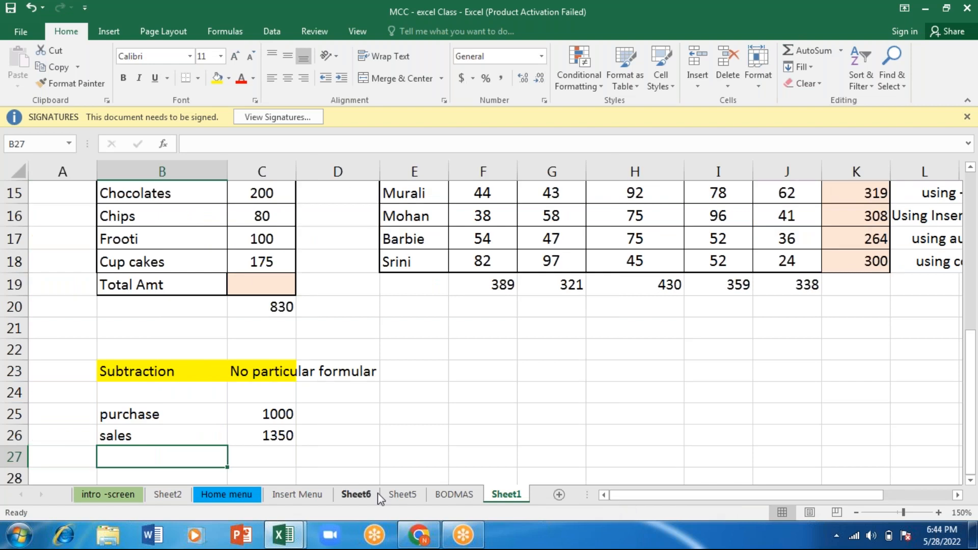
text(Profit)
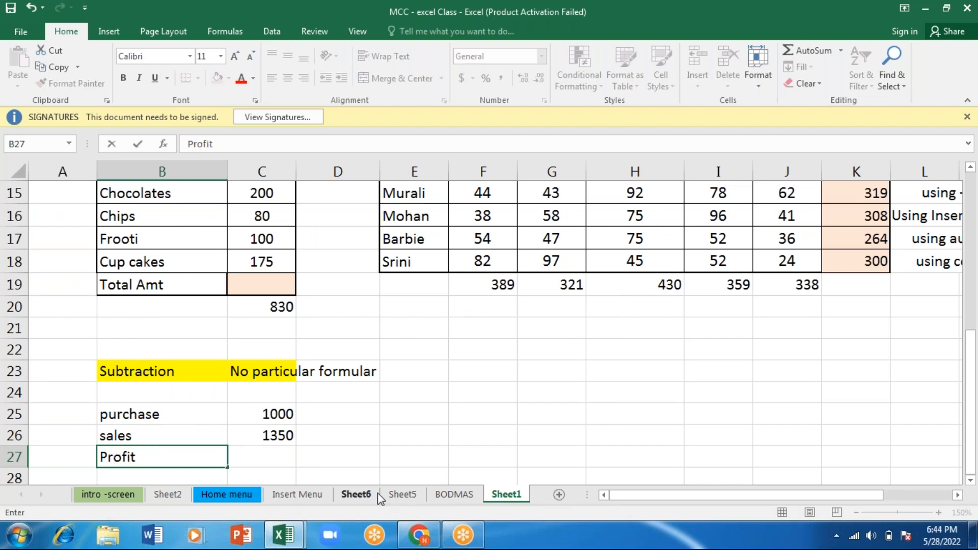
- Calculate the profit in C27 by subtracting purchase from sales with the formula =C26-C25
key(Tab)
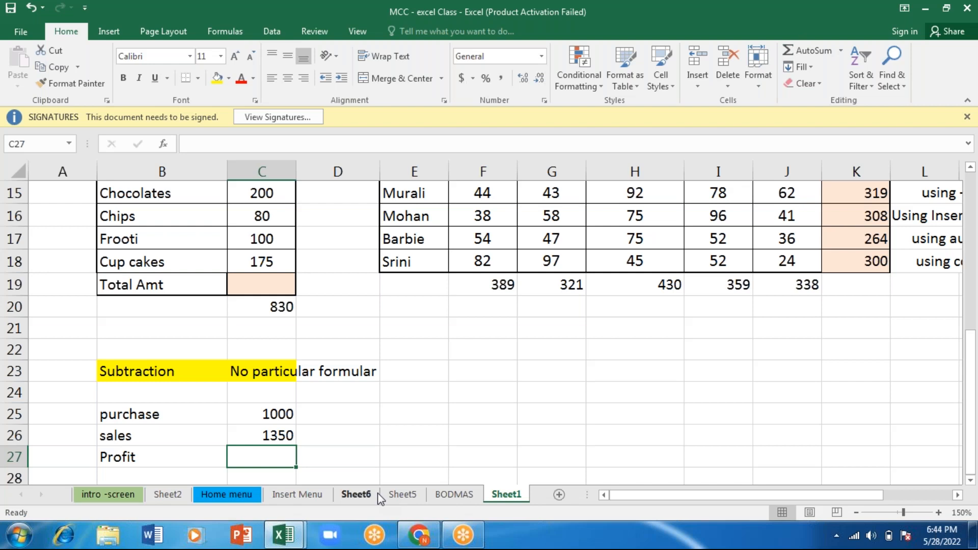
text(=)
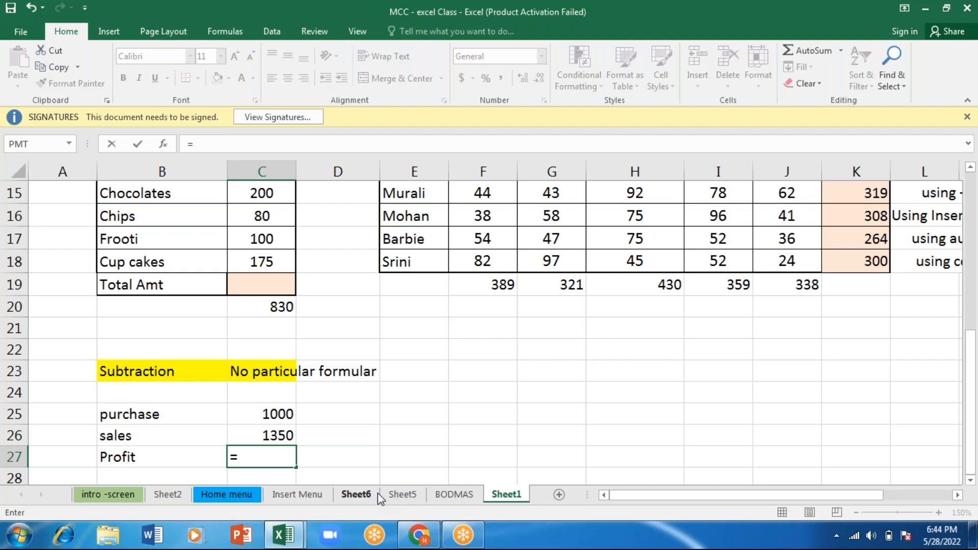
key(Up)
text(-)
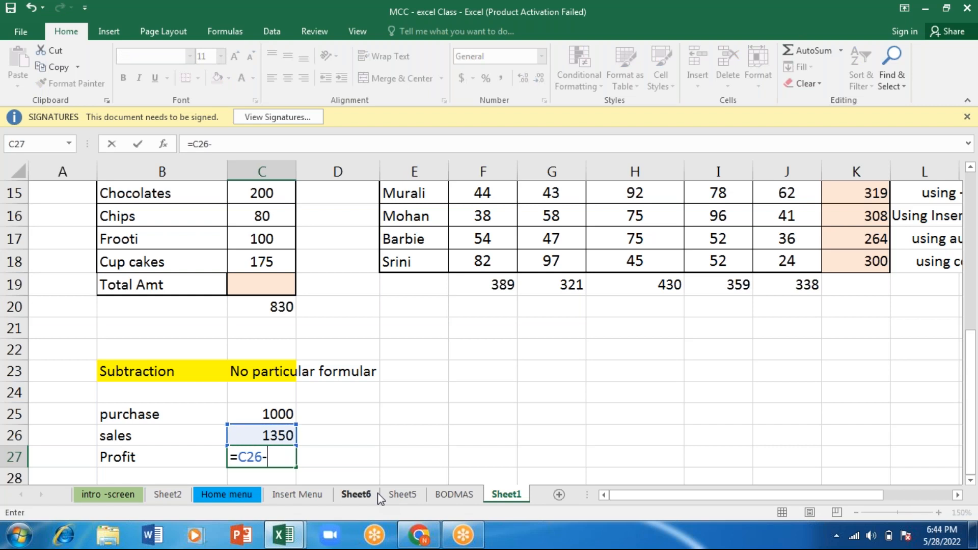
key(Up)
key(Up)
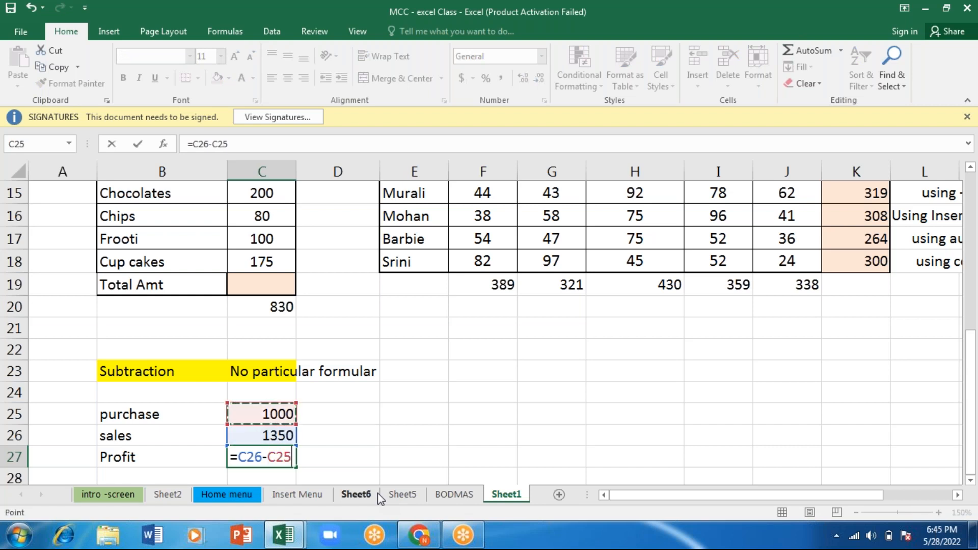
key(Return)
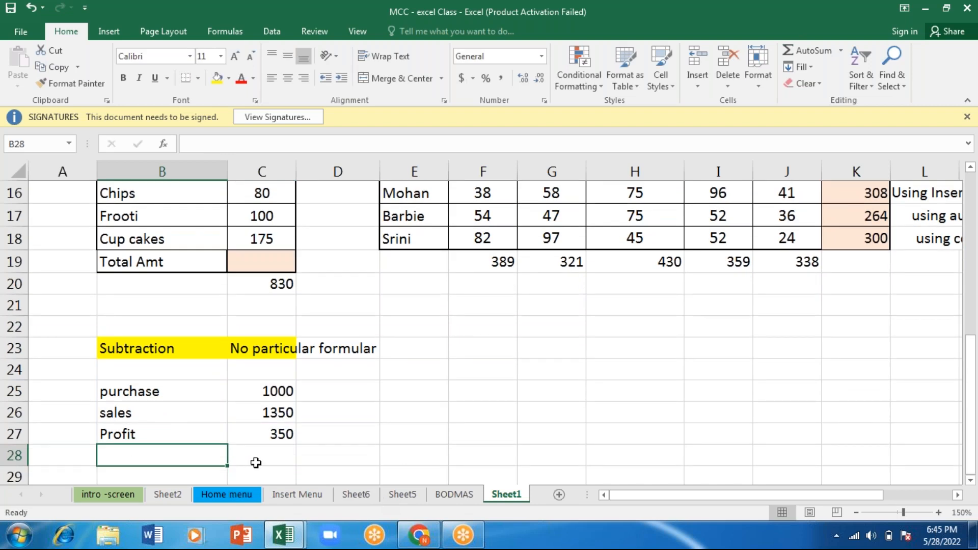
- Compare the subtraction formula in the Profit cell C27 with the addition formula in C20
click(261, 431)
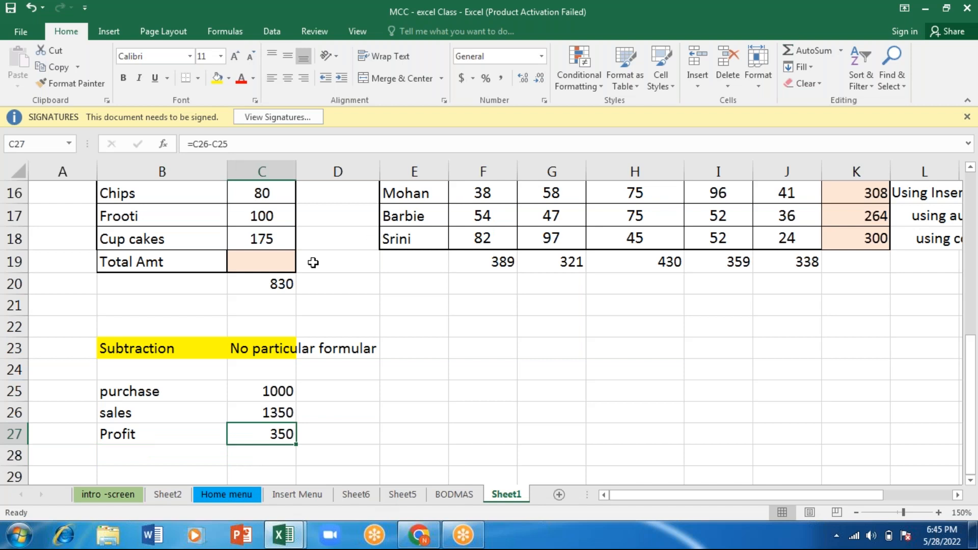
click(267, 285)
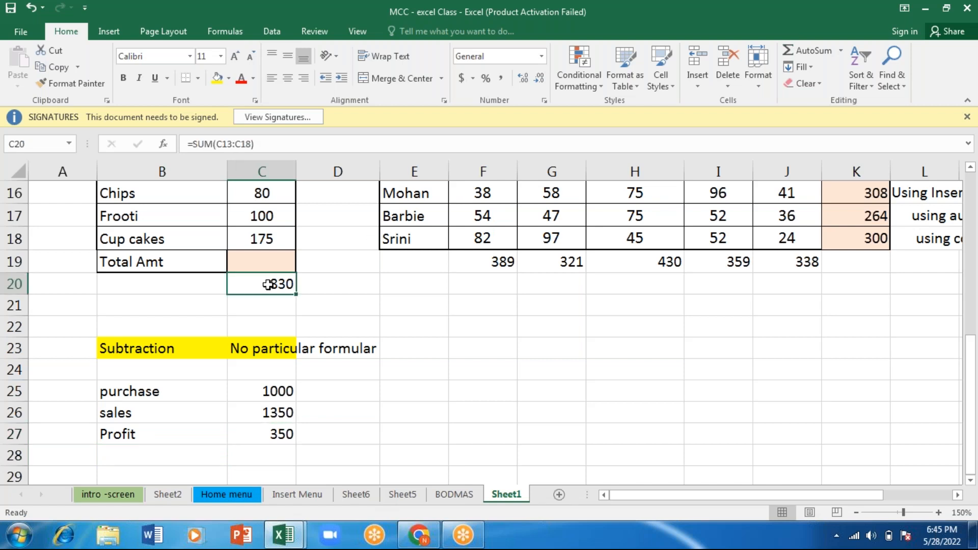
click(264, 432)
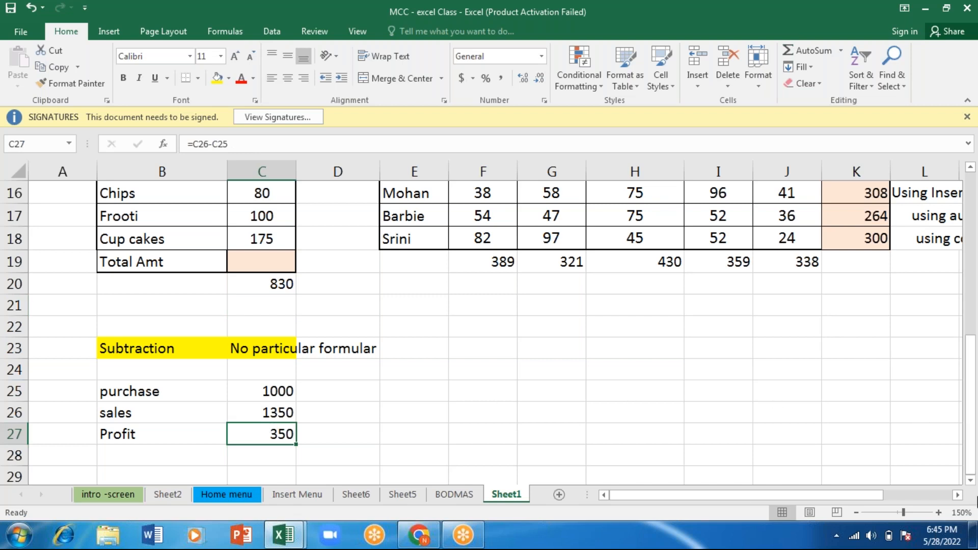
click(549, 350)
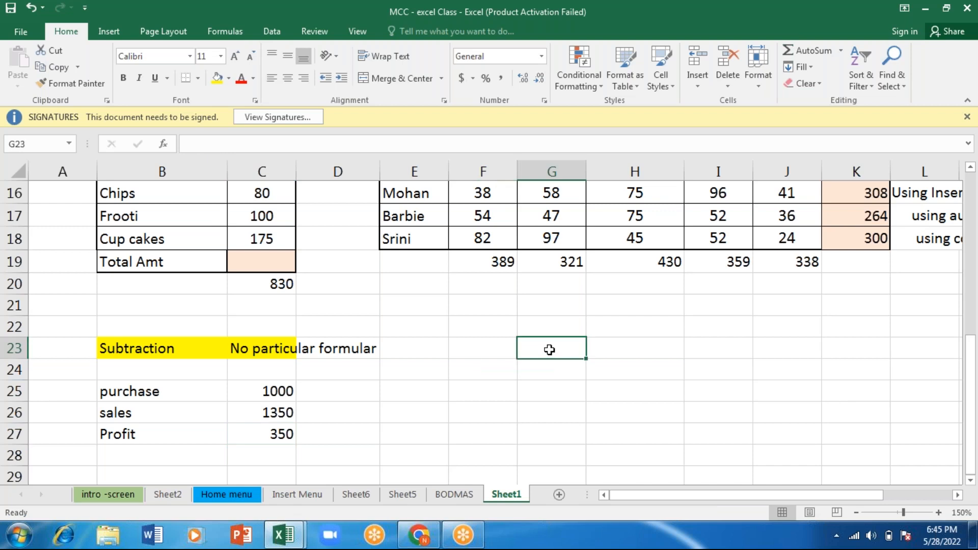
click(359, 7)
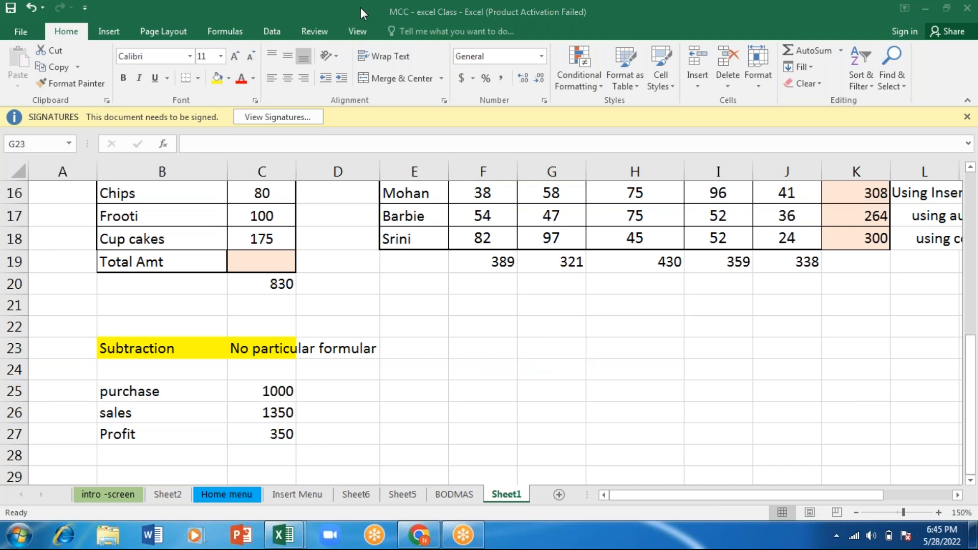
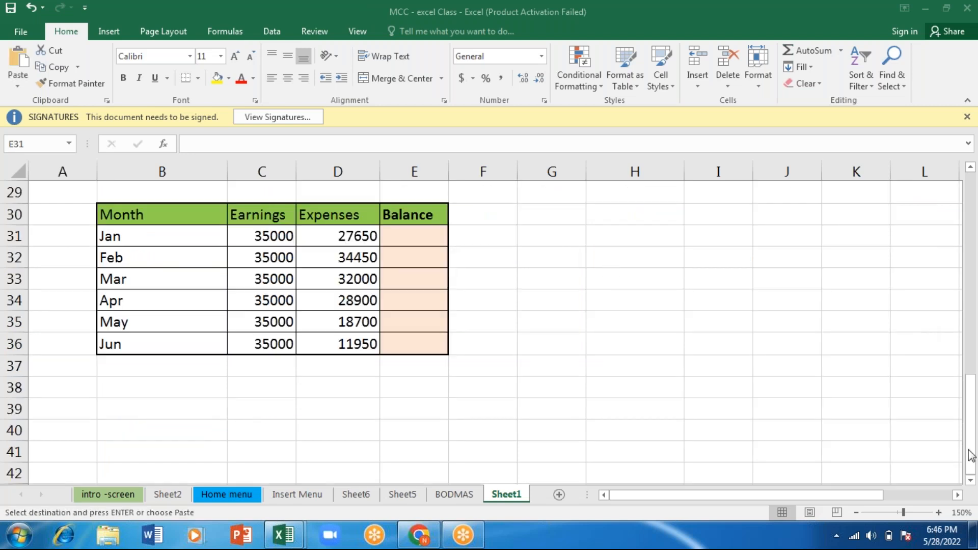
- Paste the monthly earnings and expenses table into B30:E36 and fill the Profit cell C27 with yellow
key(ctrl+v)
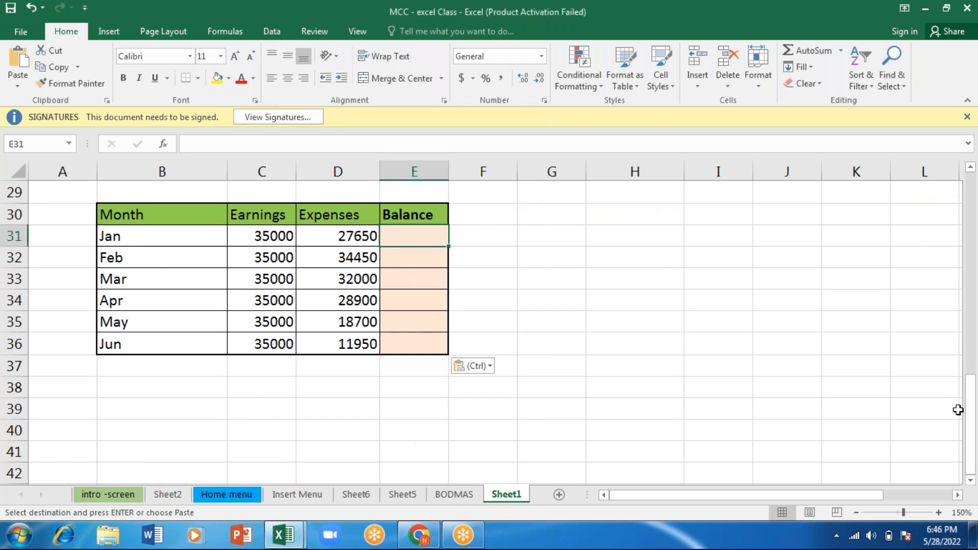
click(969, 169)
click(969, 169)
click(969, 169)
click(969, 168)
click(969, 168)
click(969, 169)
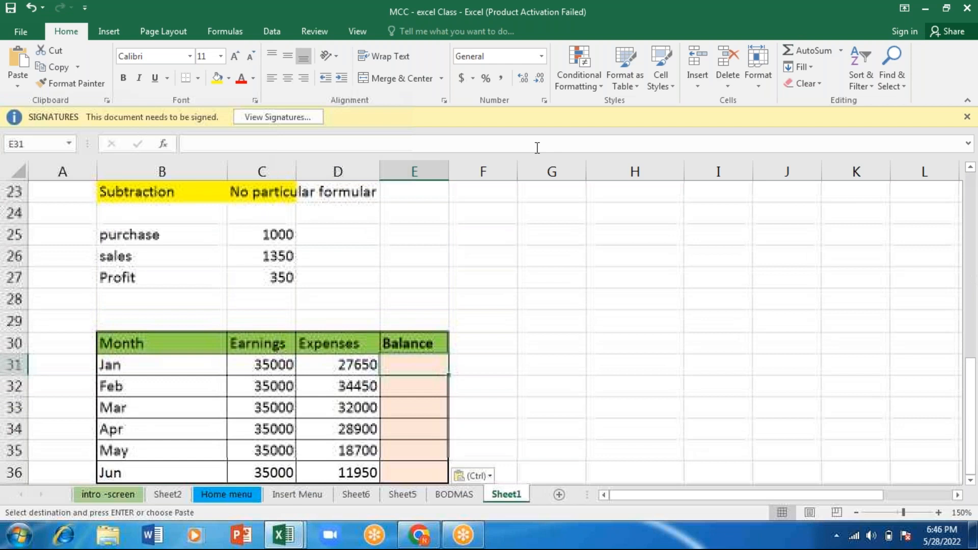
click(258, 277)
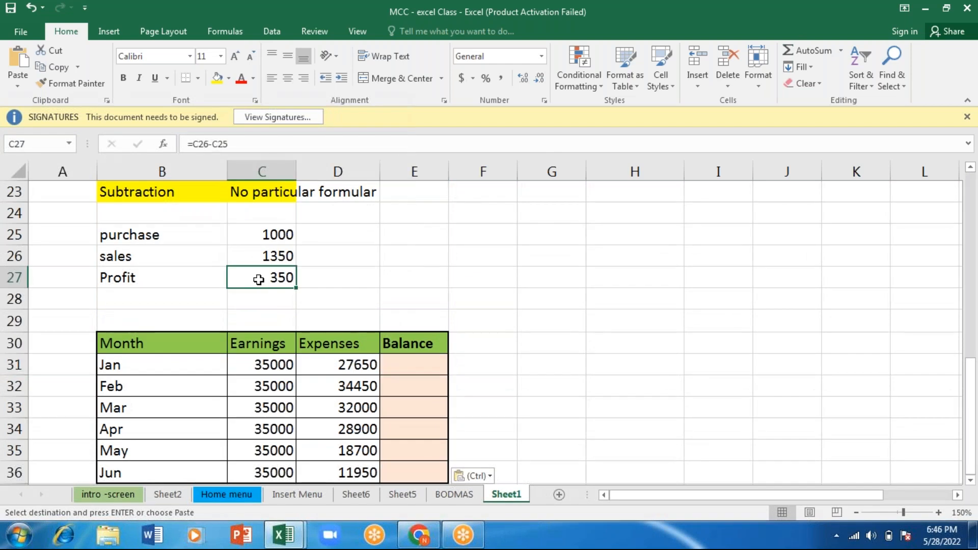
click(217, 80)
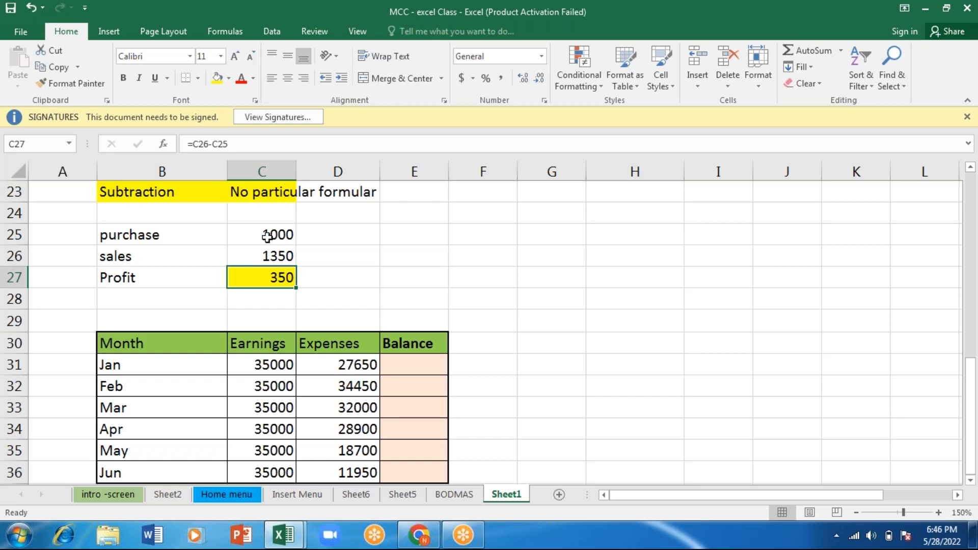
- Rename the Balance header in E30 to "Profit/loss"
click(184, 323)
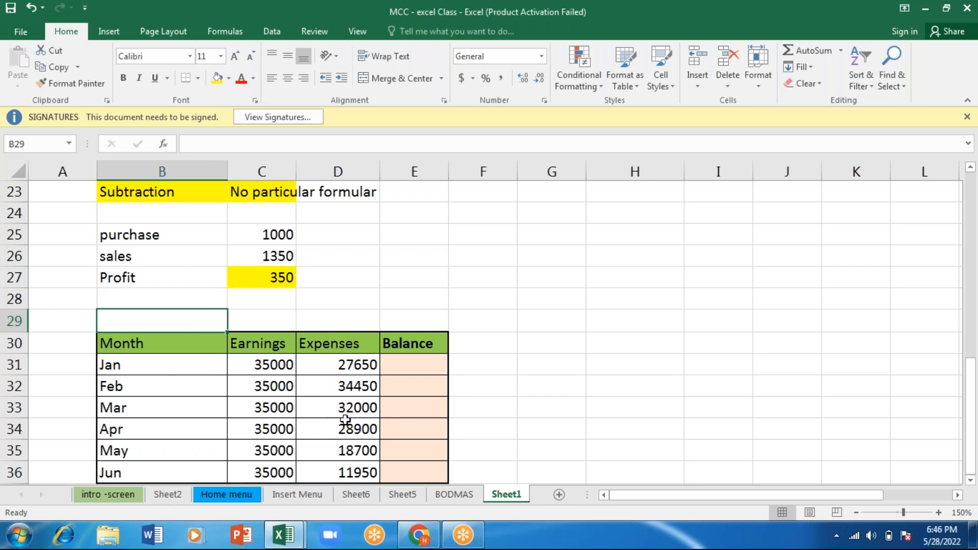
click(406, 349)
text(Profit)
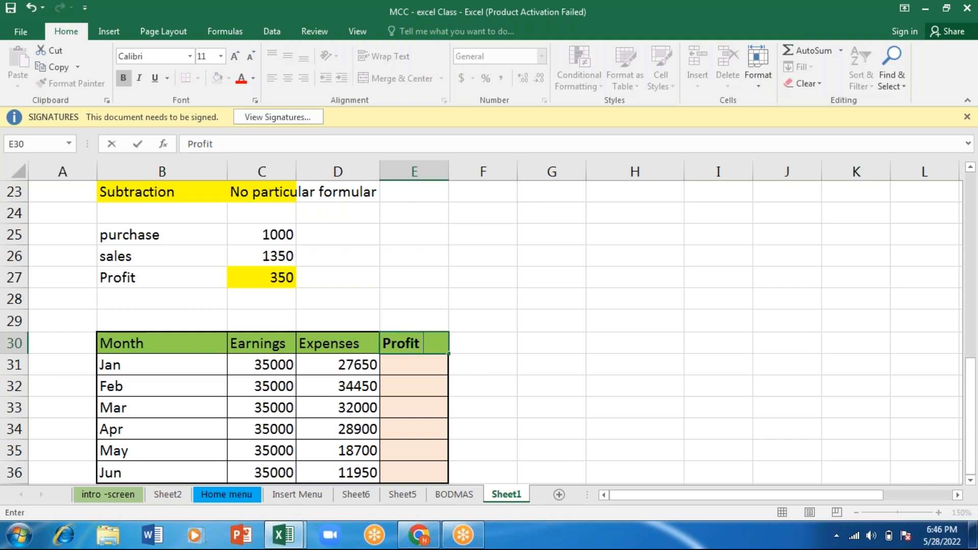
text(/loss)
key(Return)
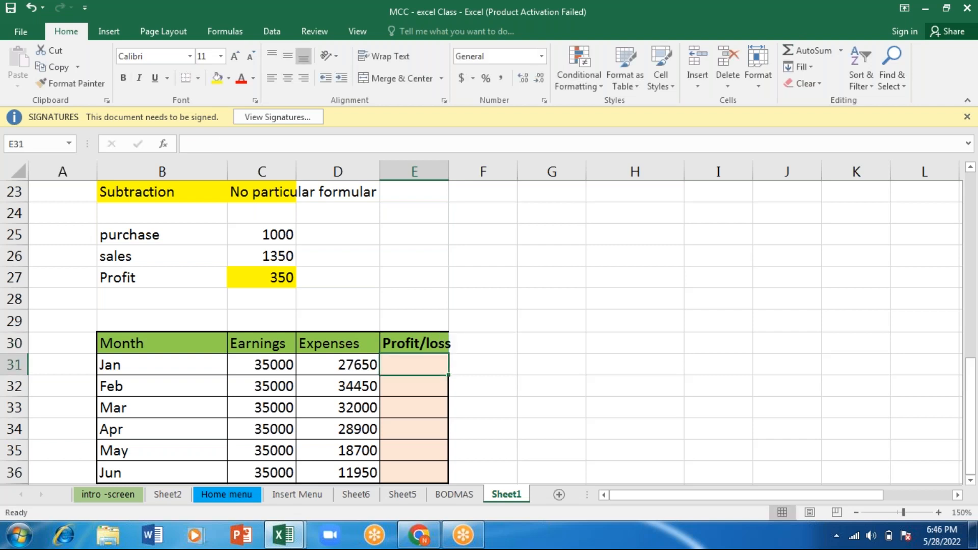
- Set the Earnings for Feb through Jun in C32:C36 to 31000, 25000, 38000, 29000 and 10000
click(254, 383)
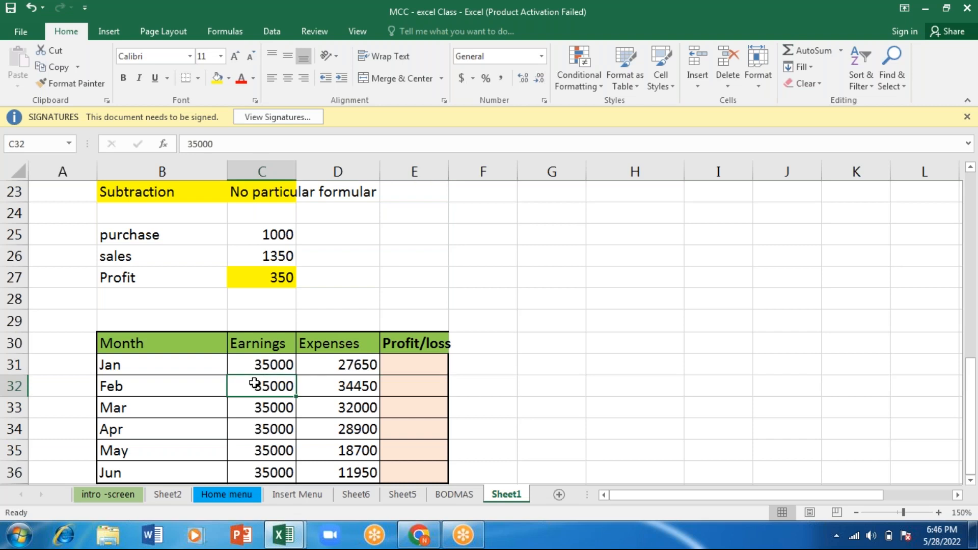
text(31000)
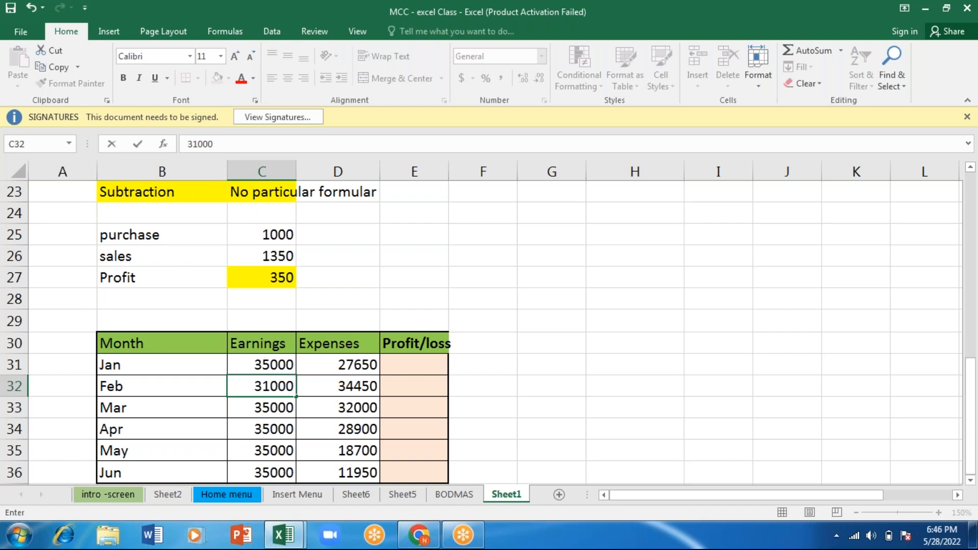
key(Return)
text(25000)
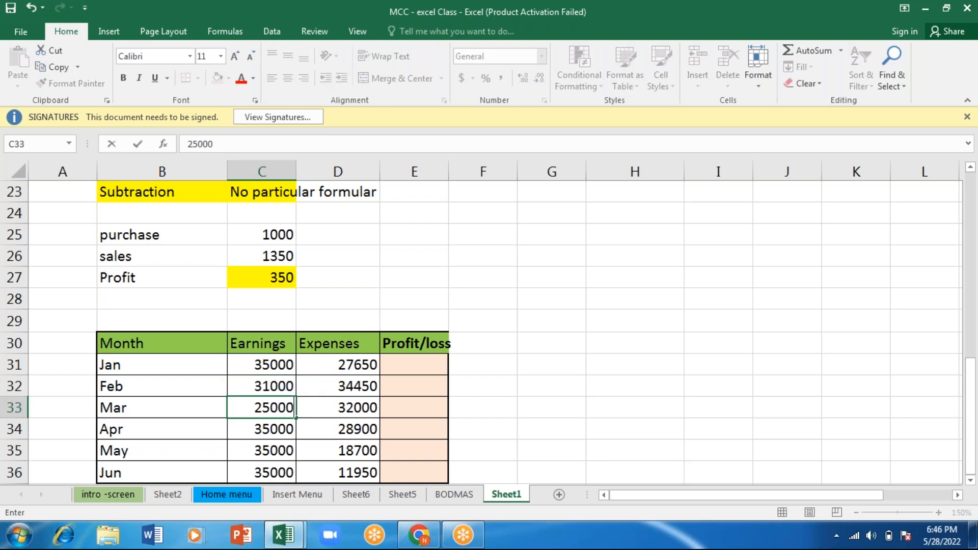
key(Return)
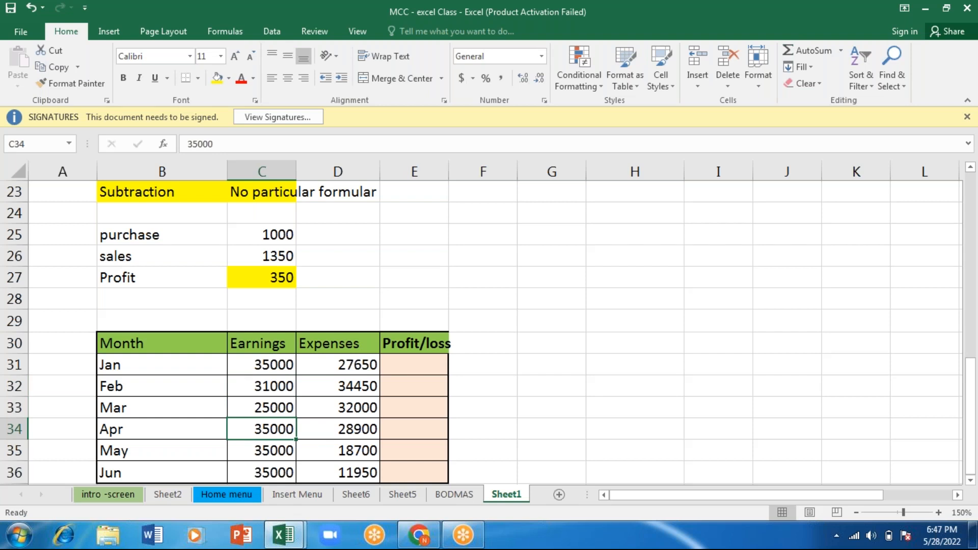
text(38000)
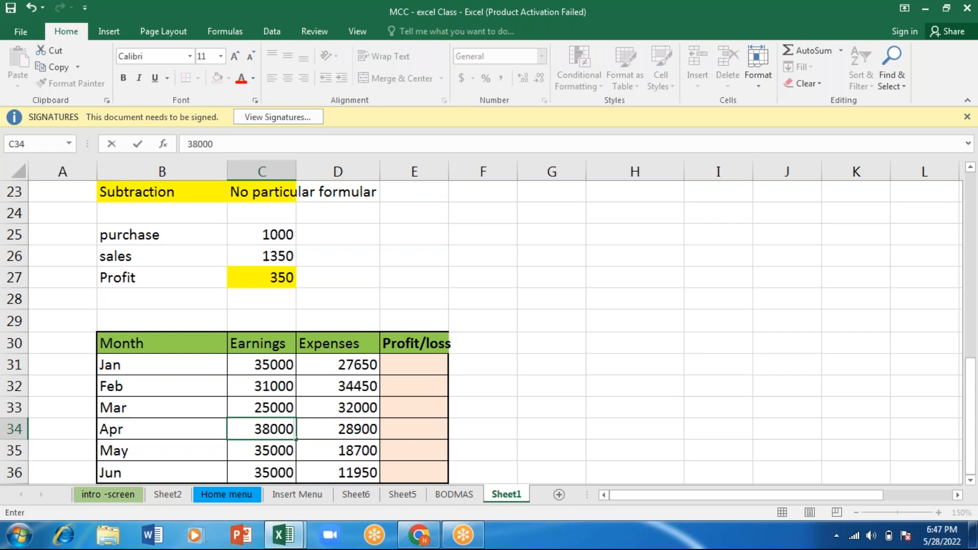
key(Return)
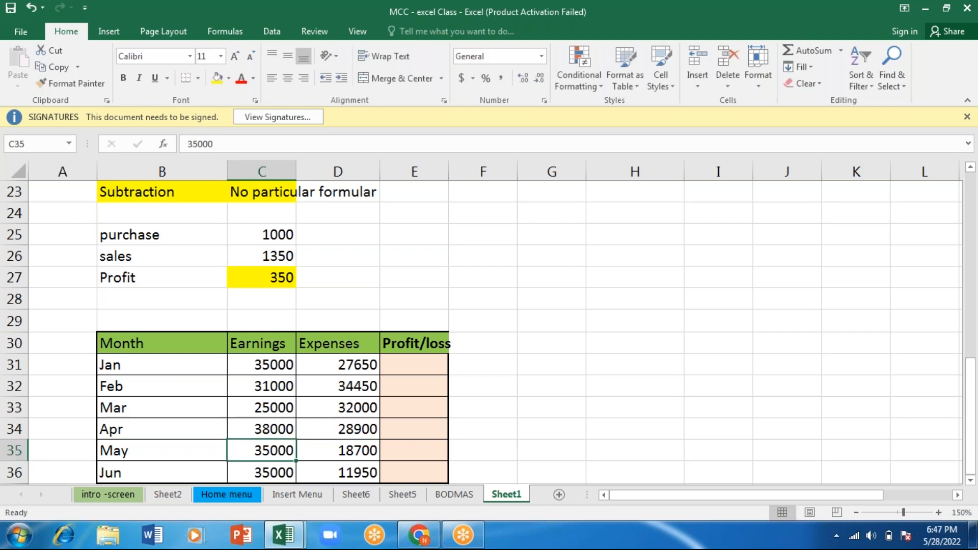
text(29000)
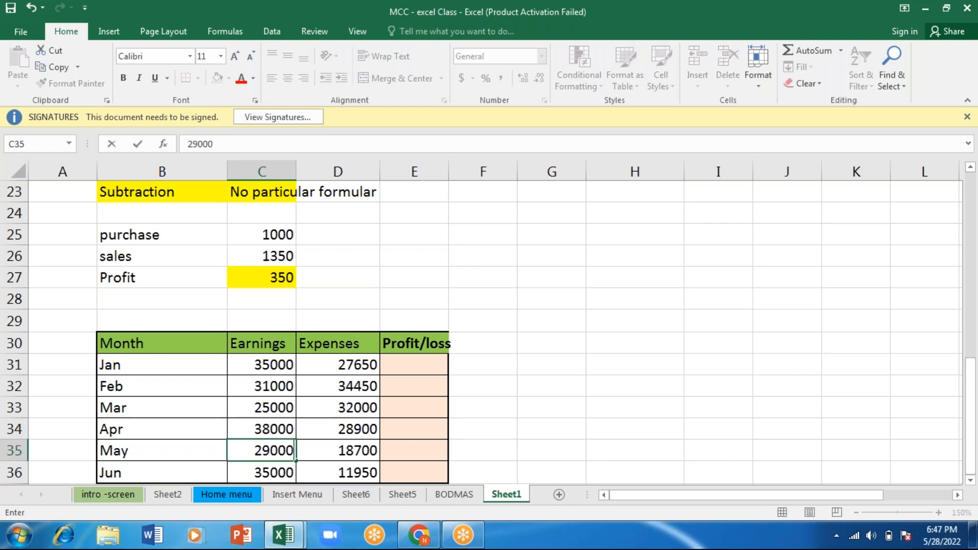
key(Return)
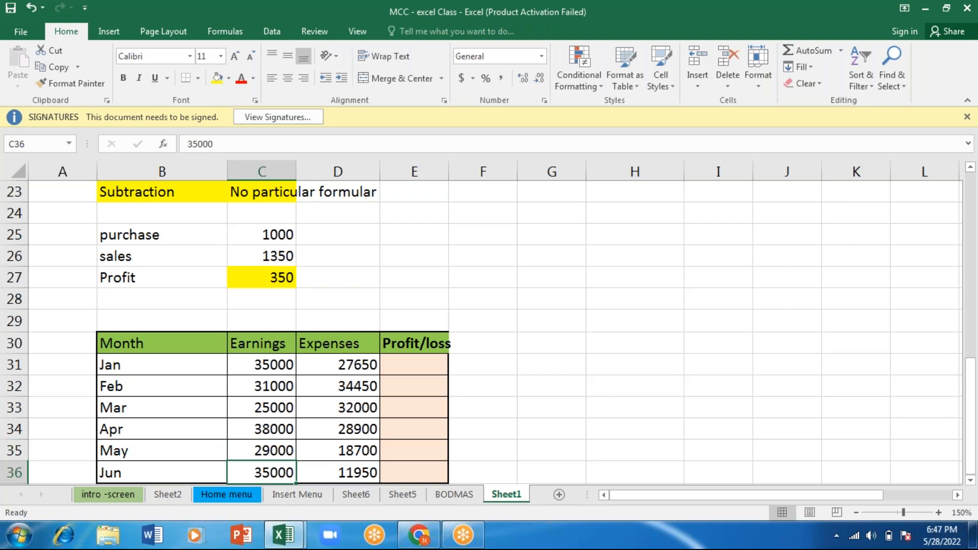
text(1000)
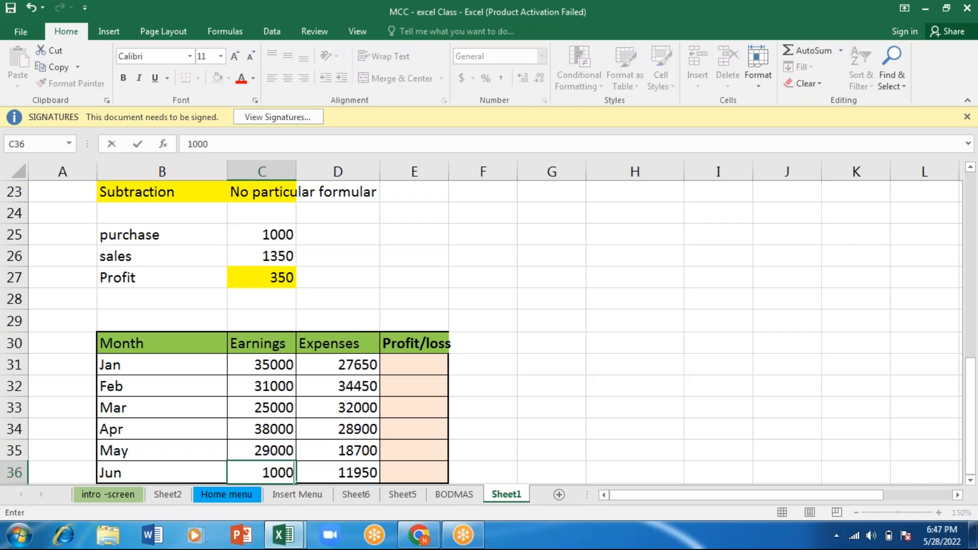
text(0)
key(Return)
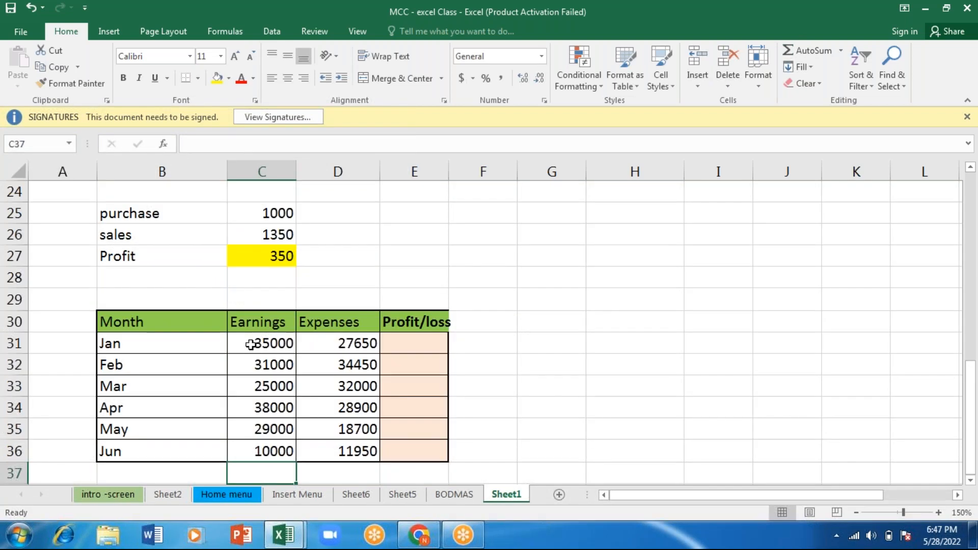
- Rename the Earnings header in C30 to "Income"
click(251, 345)
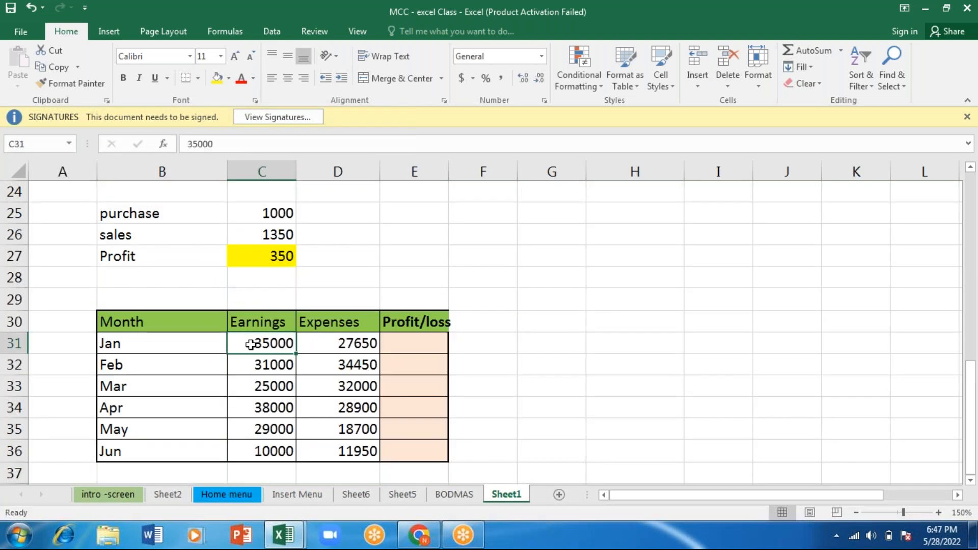
click(144, 344)
click(262, 342)
click(342, 344)
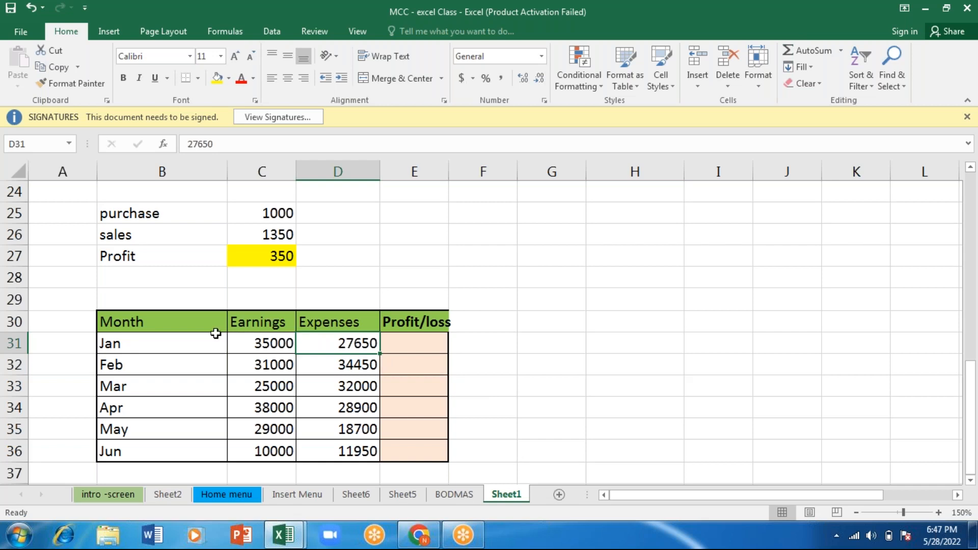
click(260, 319)
text(Inome)
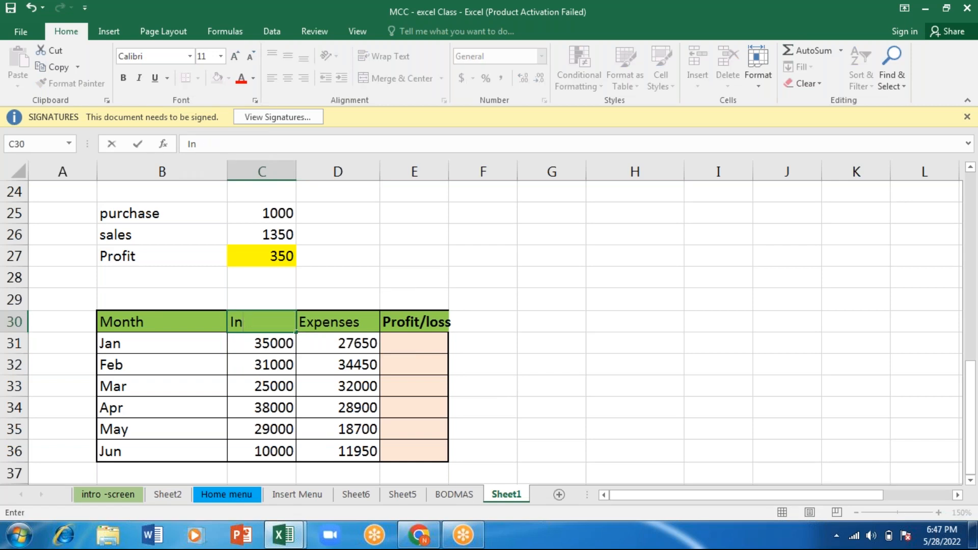
key(BackSpace)
key(BackSpace)
key(BackSpace)
text(come)
click(323, 319)
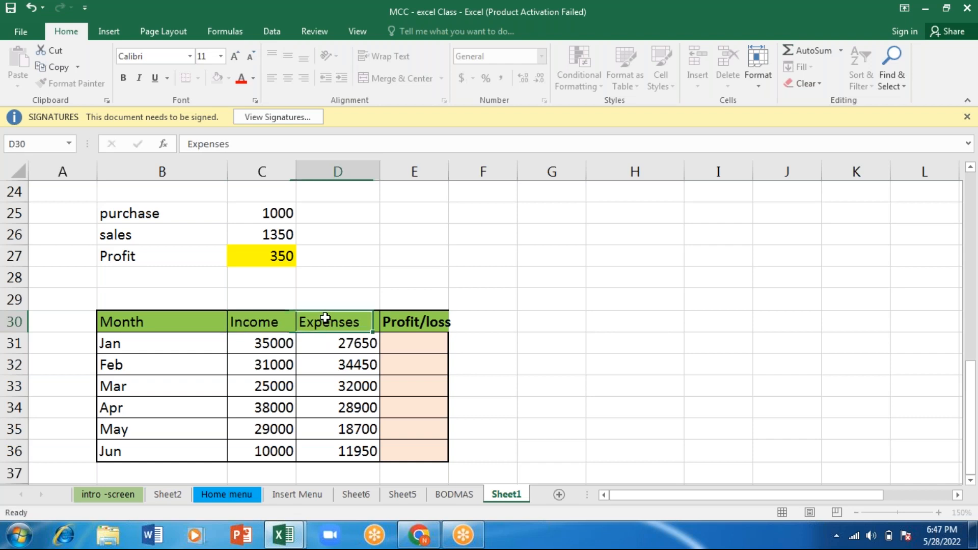
click(432, 315)
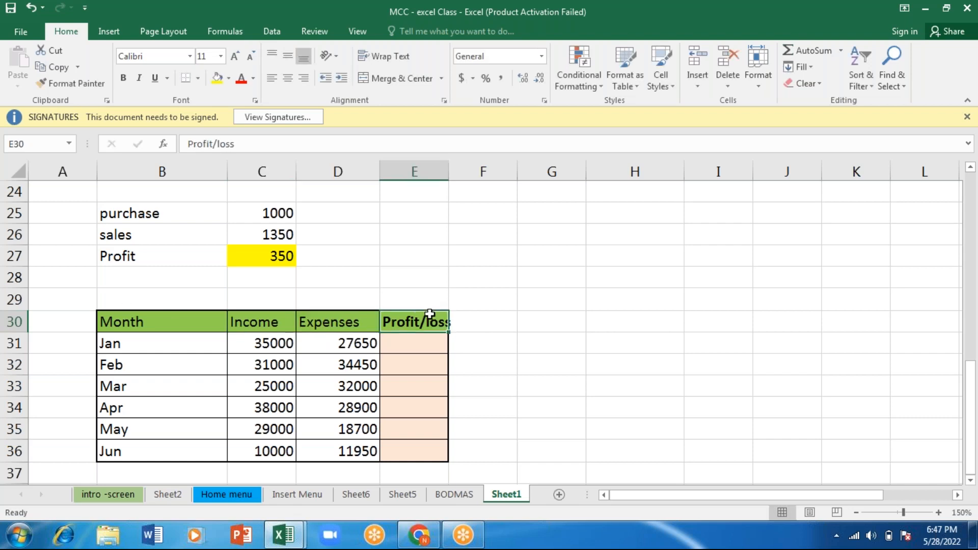
click(408, 340)
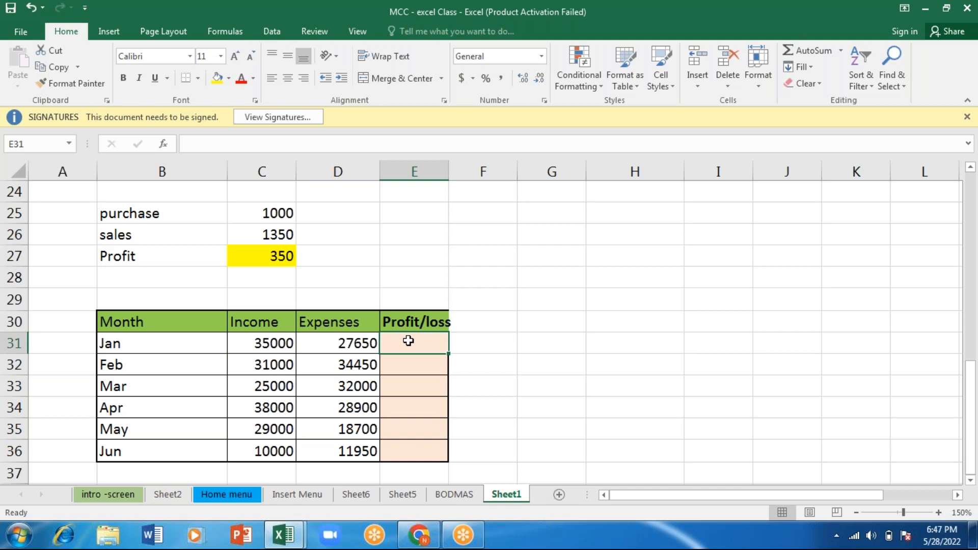
- Merge and center the cells B29:E29 above the monthly table's header row
click(286, 301)
key(Left)
key(Left)
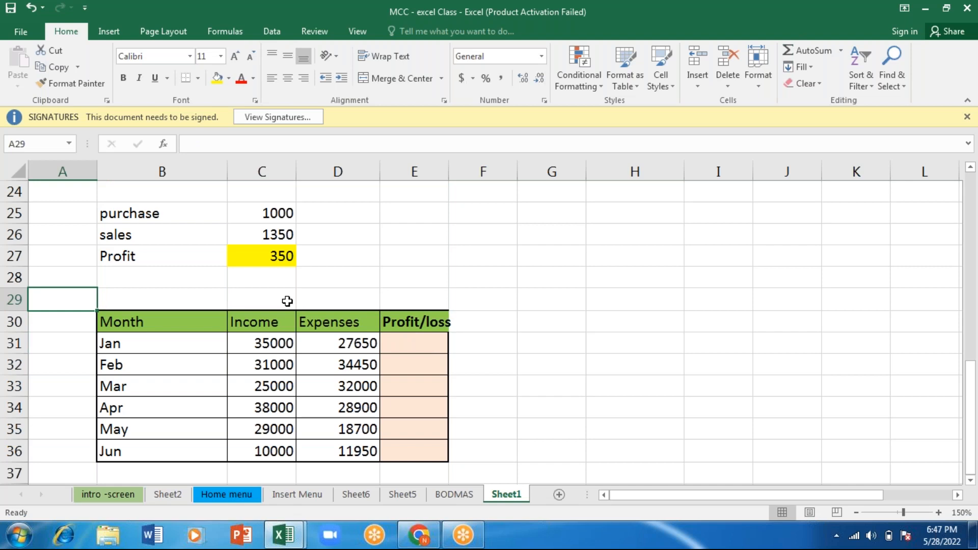
key(Right)
key(shift+Right)
key(shift+Right)
key(shift+Right)
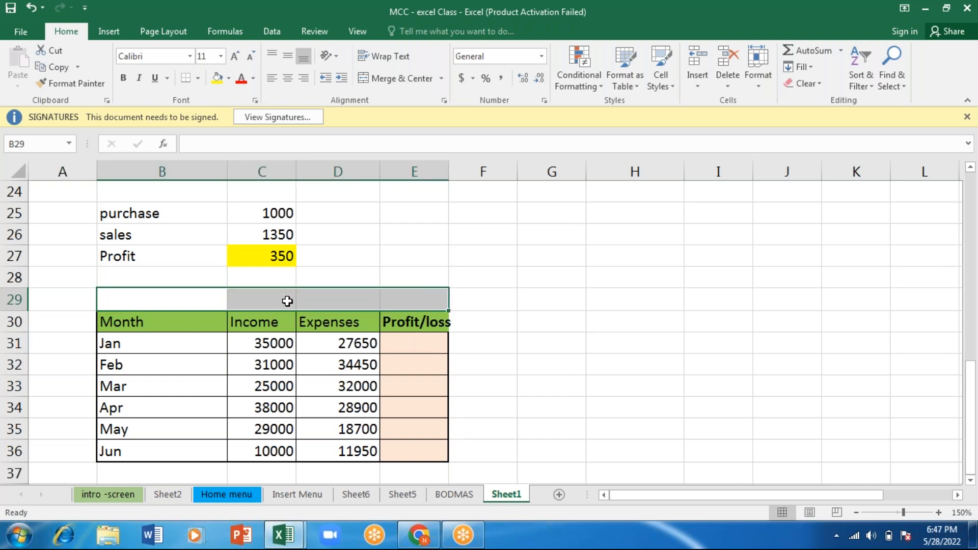
click(407, 82)
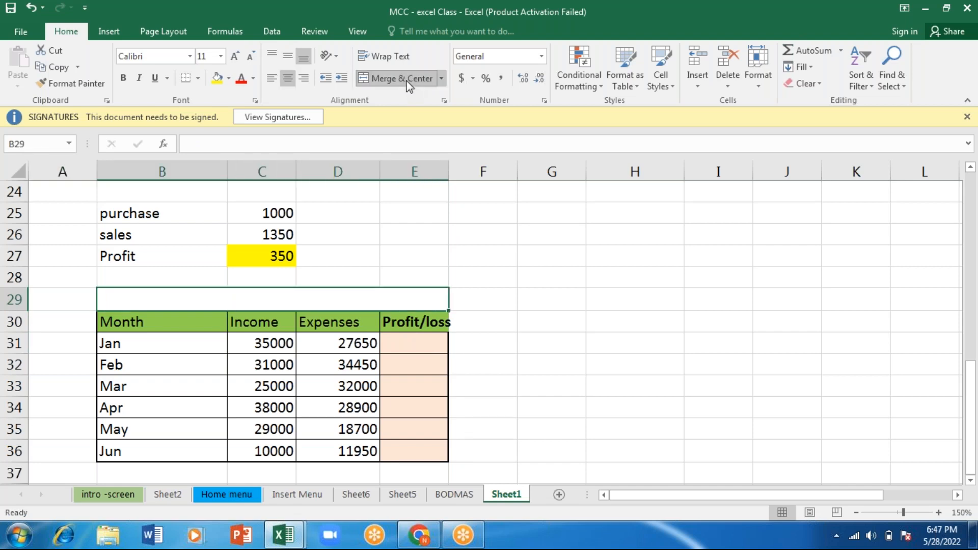
- Enter the title "Profit/loss >> Income - Expenses" in the merged cell B29
text(Income)
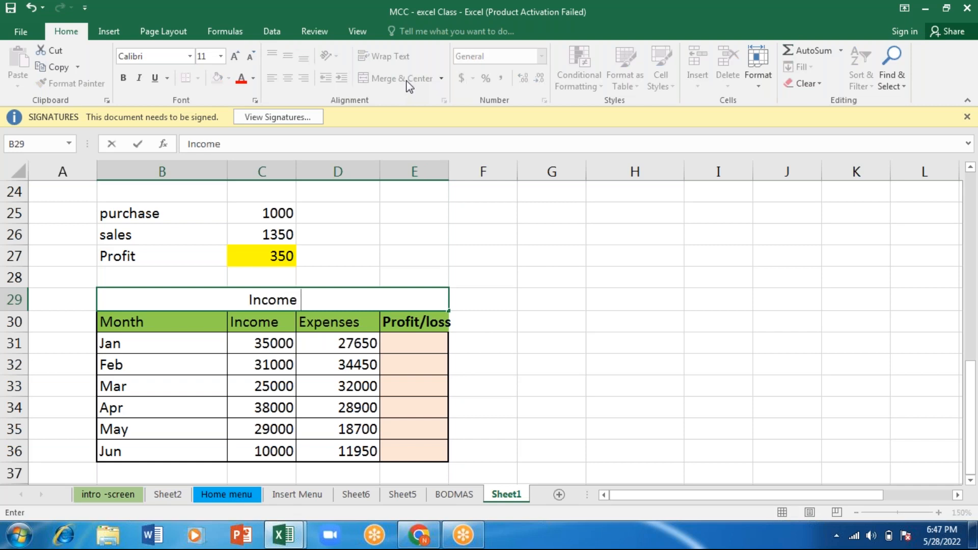
text( - Expenses)
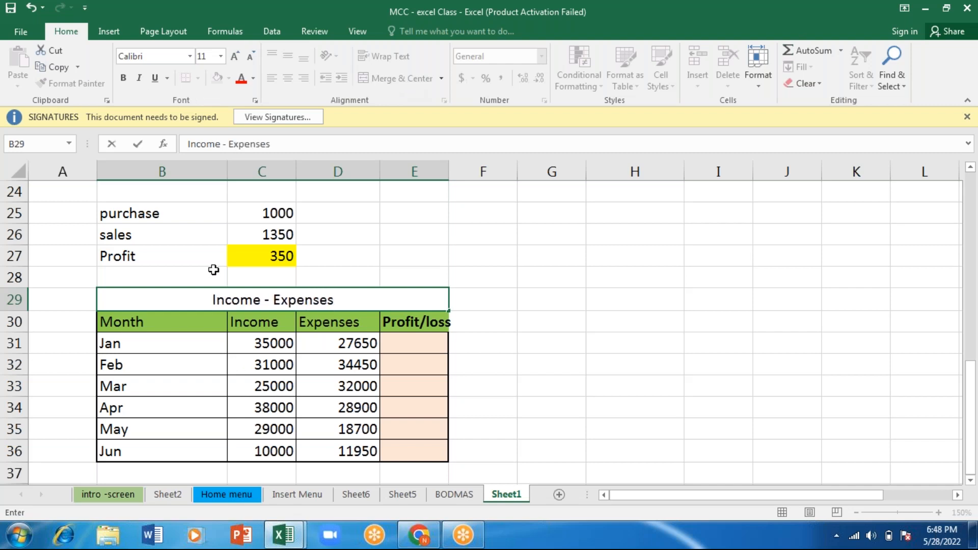
click(209, 300)
text(Pro)
text(fit/)
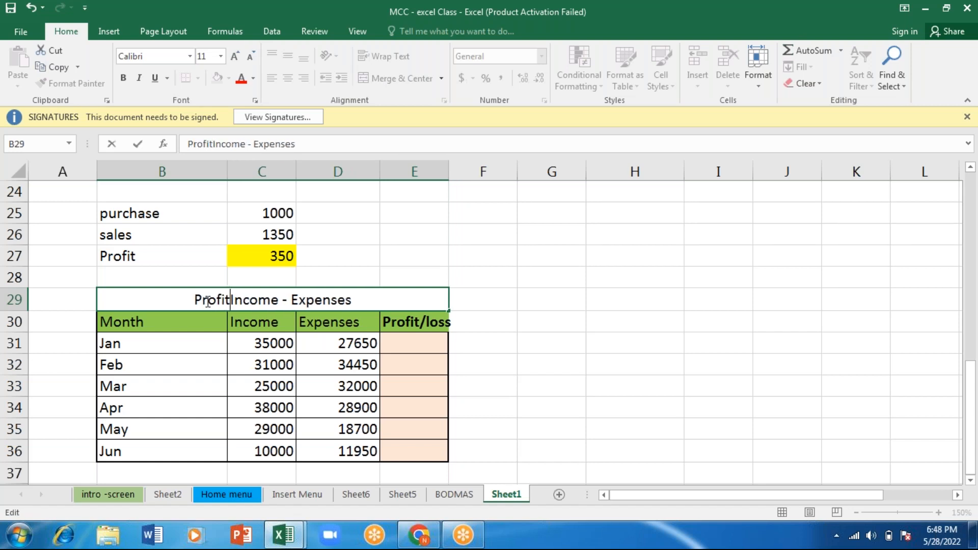
text(loss )
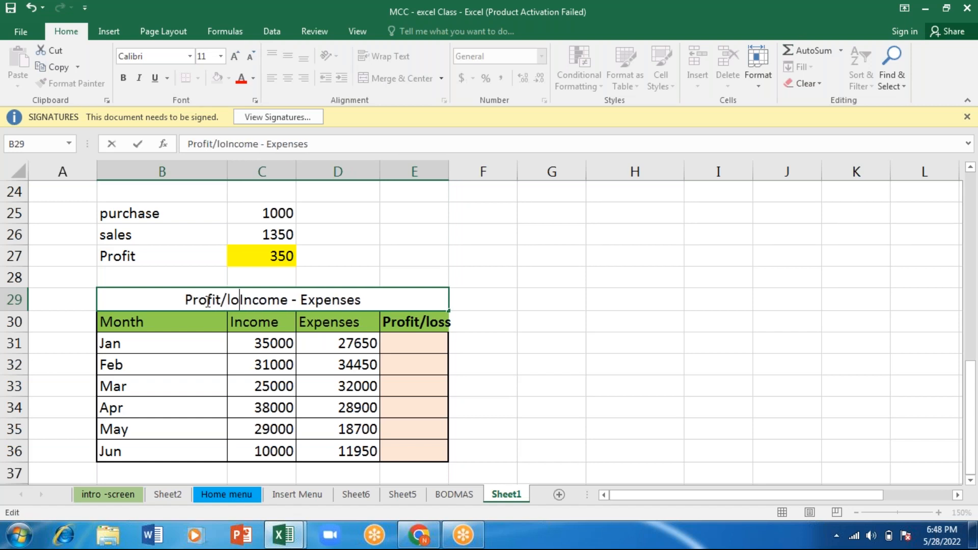
text(>>)
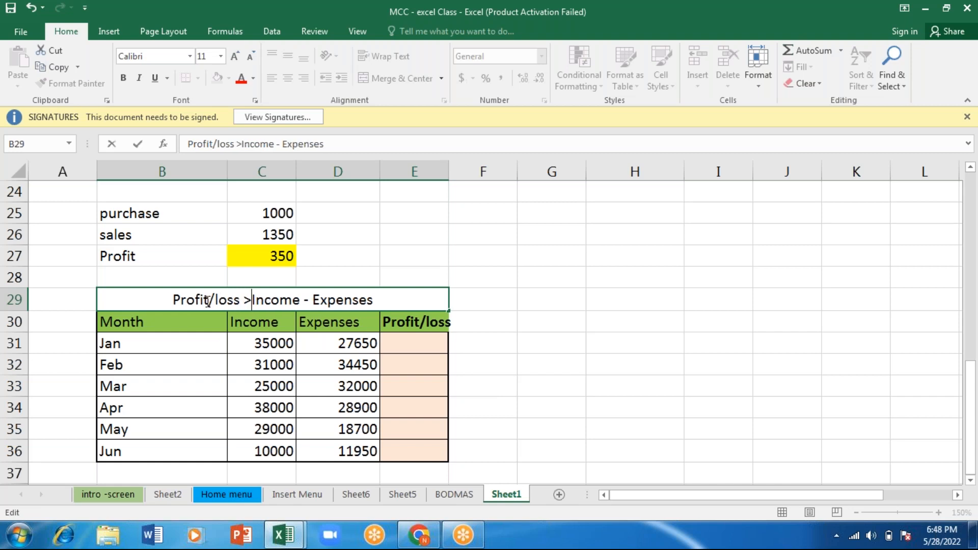
click(406, 346)
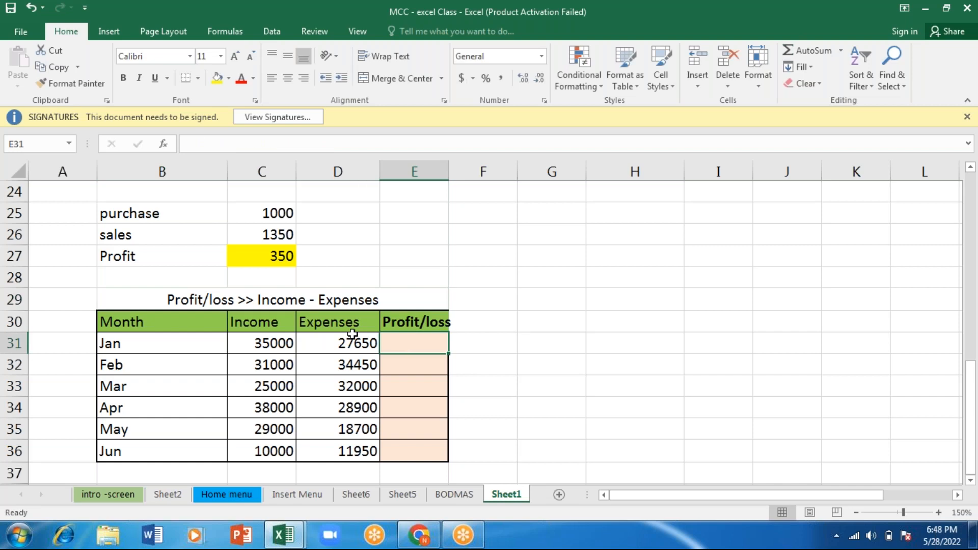
- Calculate January's profit or loss in E31 by subtracting expenses from income with the formula =C31-D31
click(294, 305)
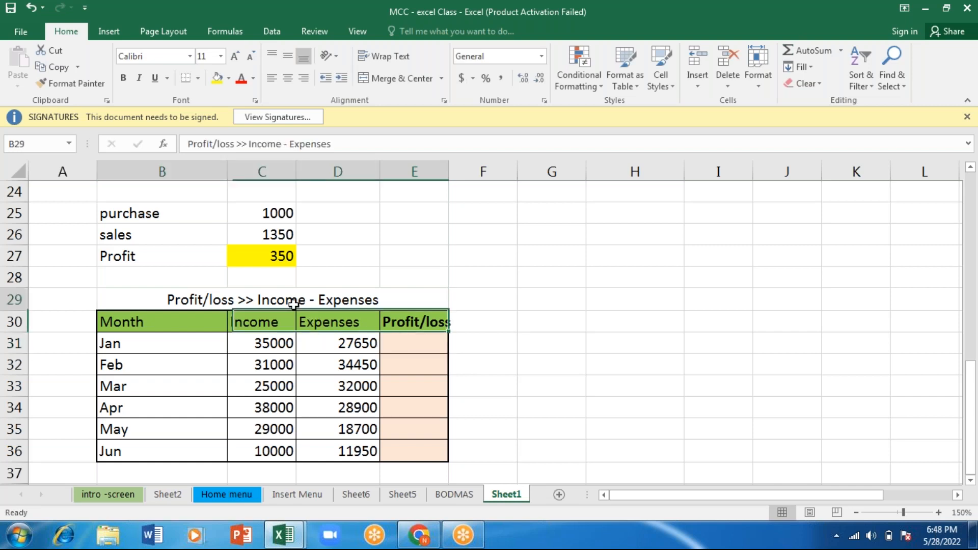
click(411, 347)
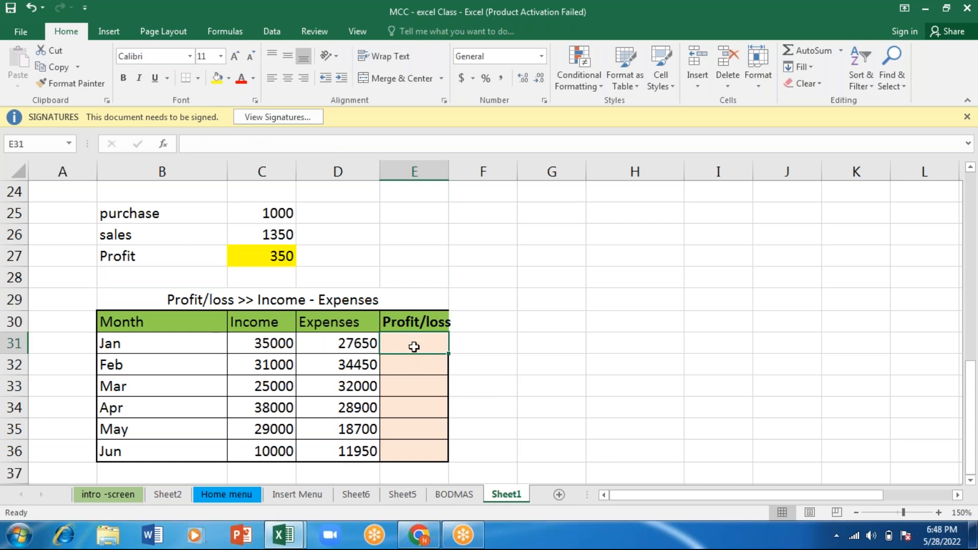
text(=)
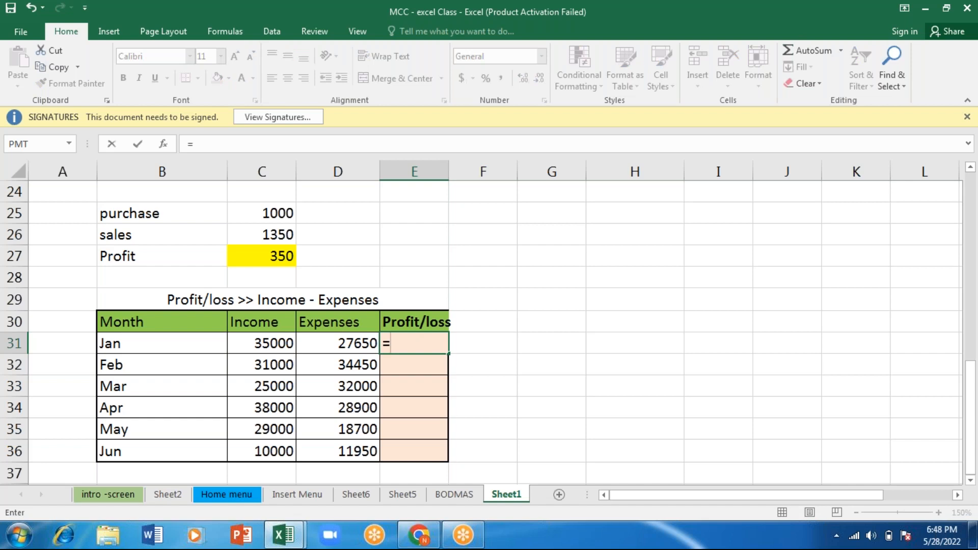
key(Left)
key(Left)
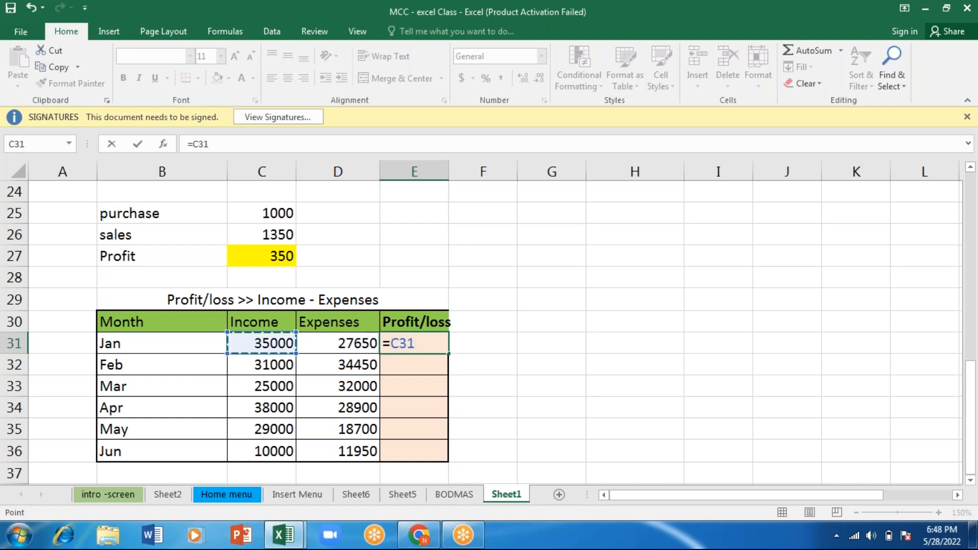
text(-)
click(337, 343)
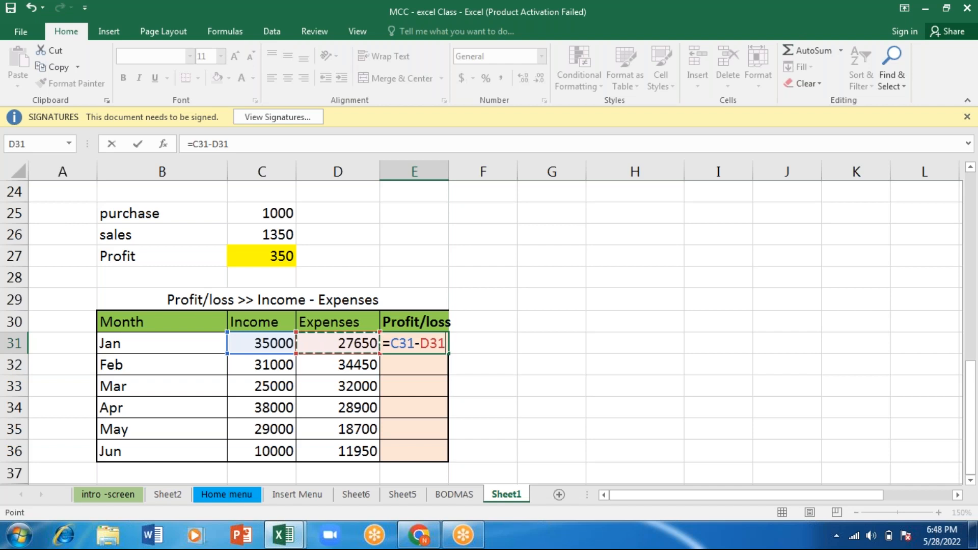
text())
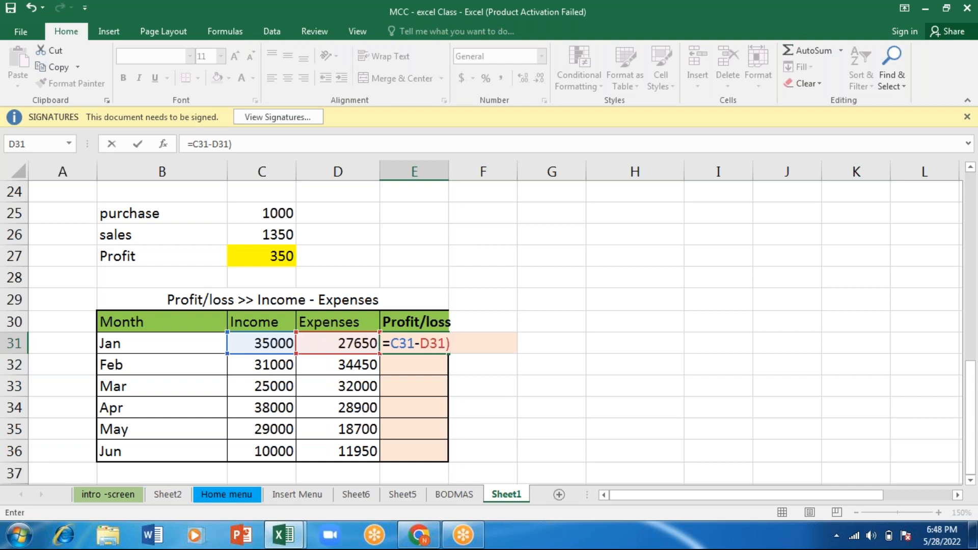
key(Return)
key(Return)
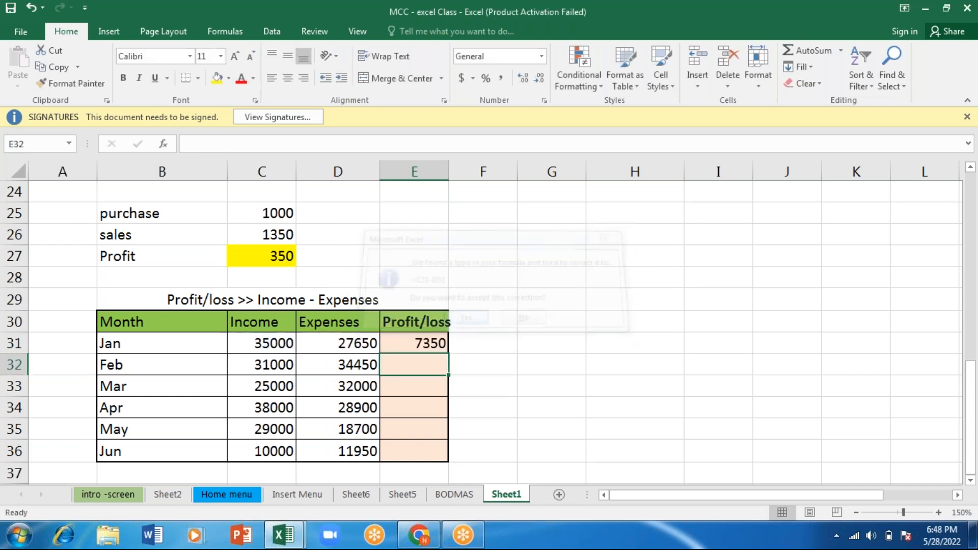
click(420, 343)
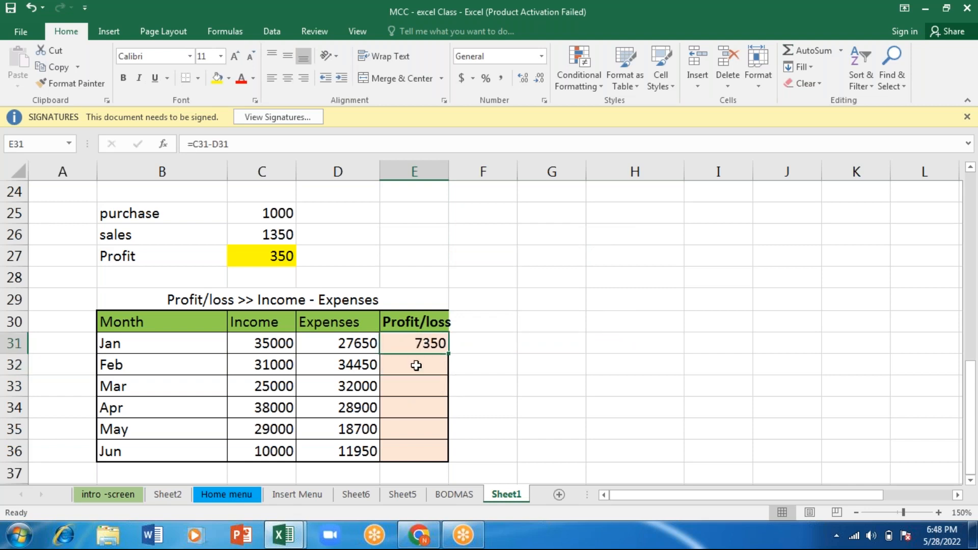
- Calculate February's profit or loss in E32 with the formula =C32-D32
click(416, 366)
text(=)
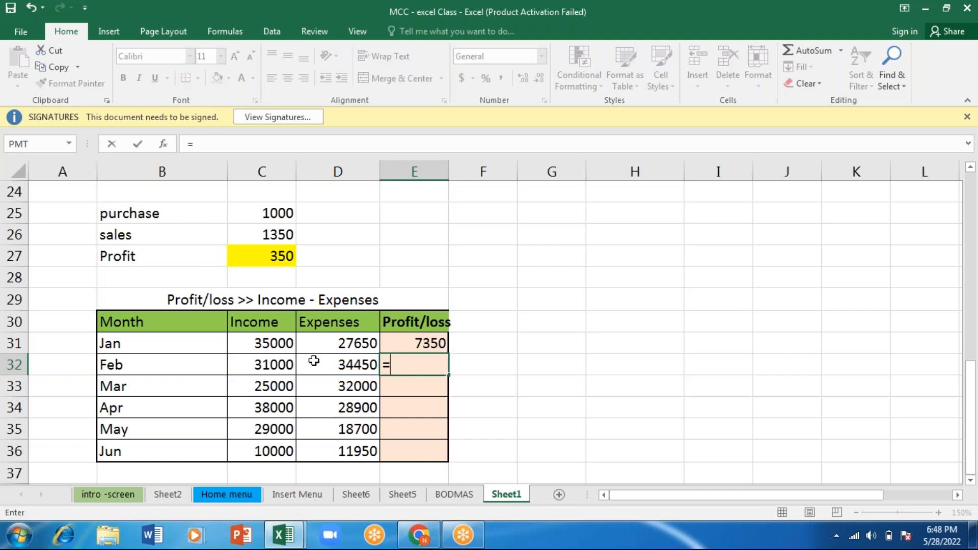
click(277, 364)
text(-)
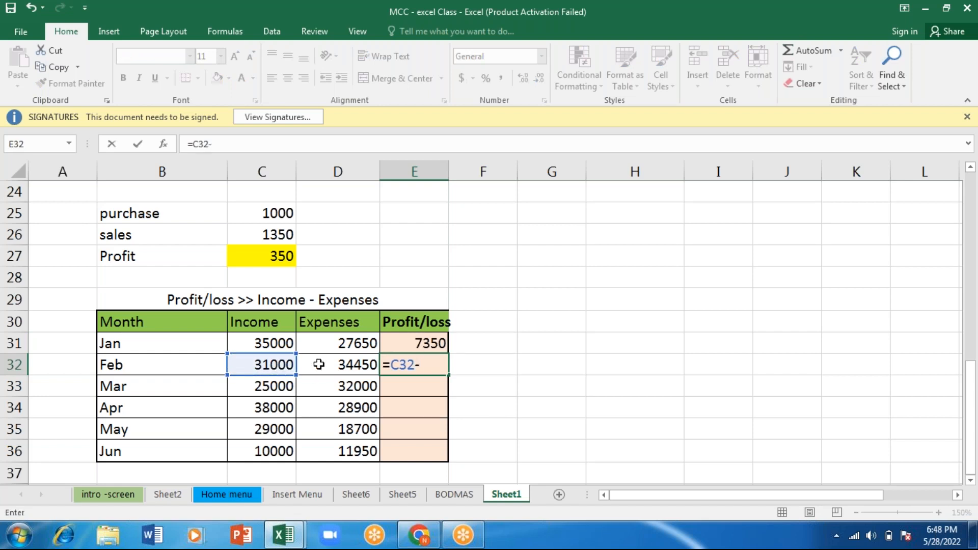
click(338, 364)
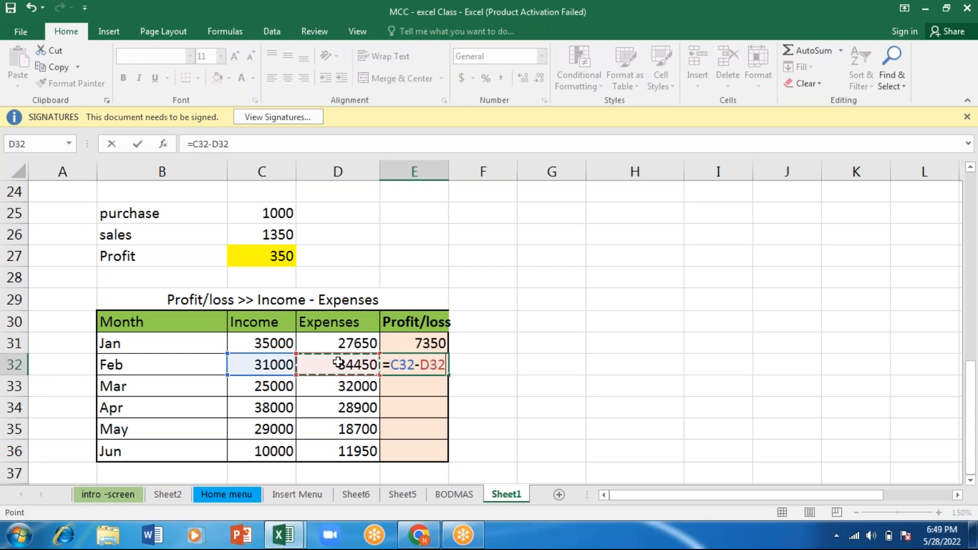
key(Return)
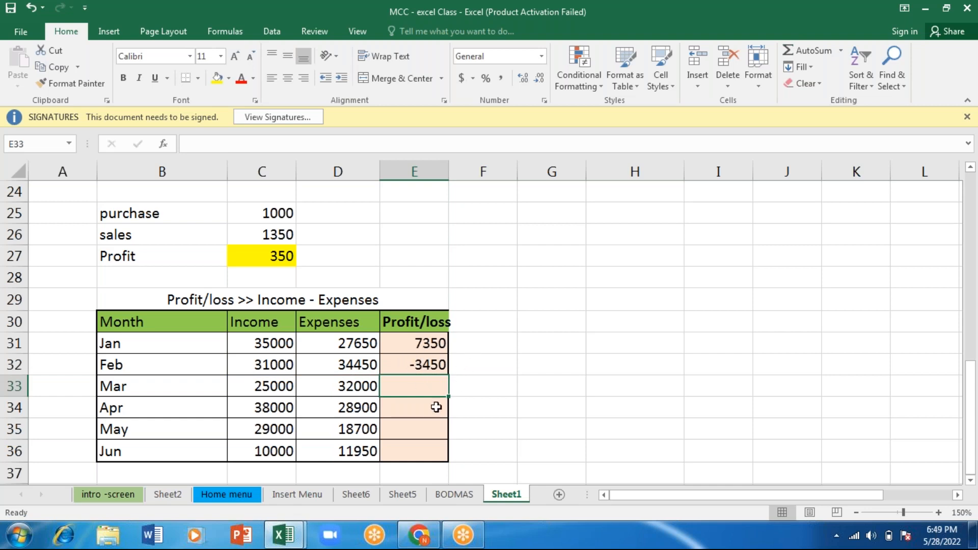
click(404, 343)
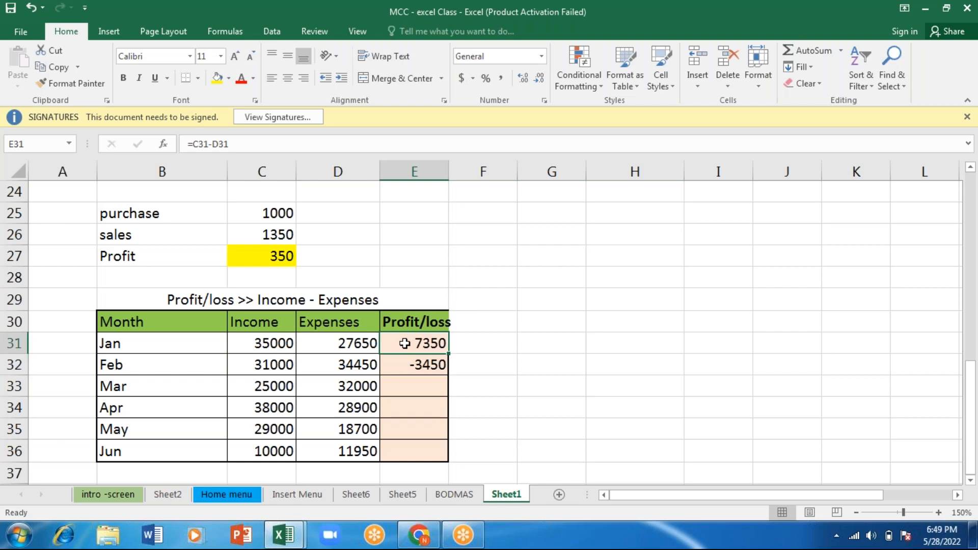
click(263, 371)
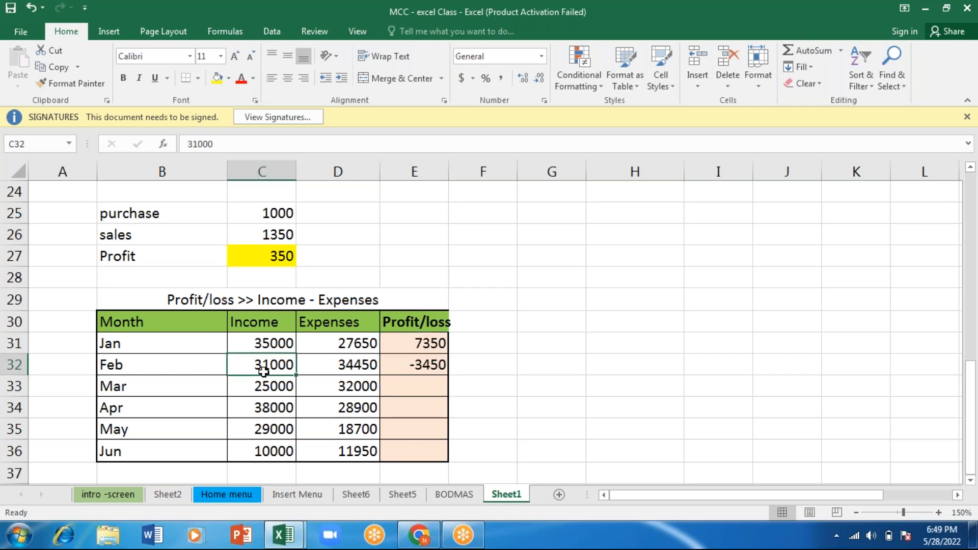
click(344, 363)
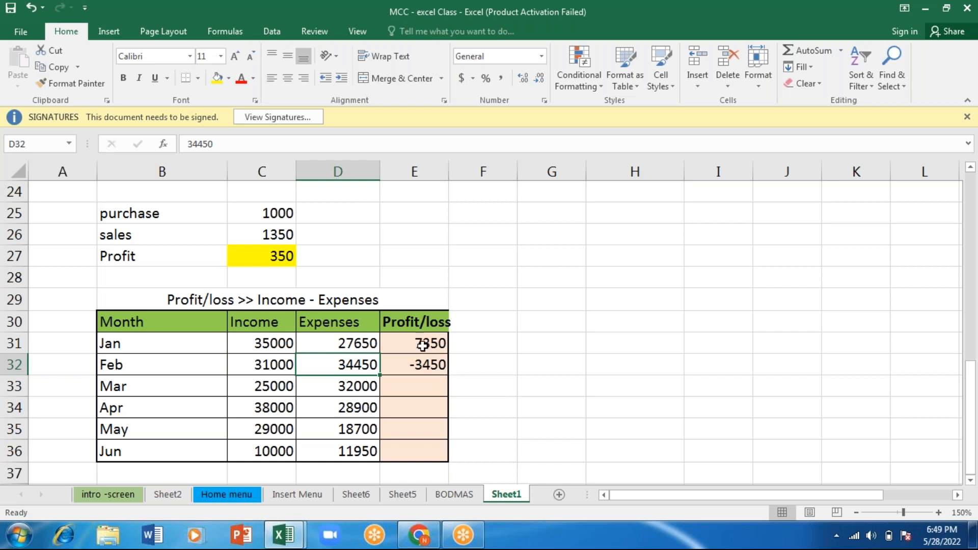
- Calculate March's profit or loss in E33 with the formula =C33-D33
click(414, 388)
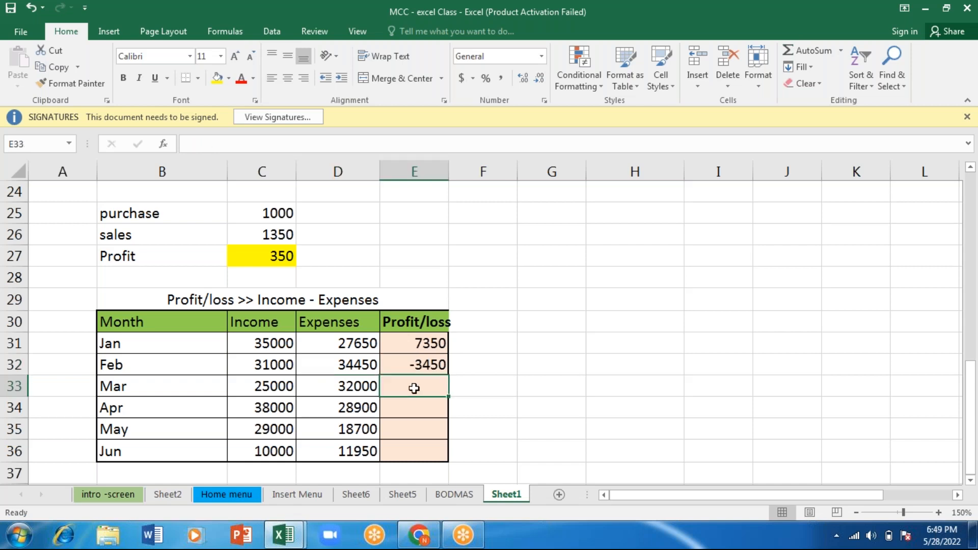
text(=)
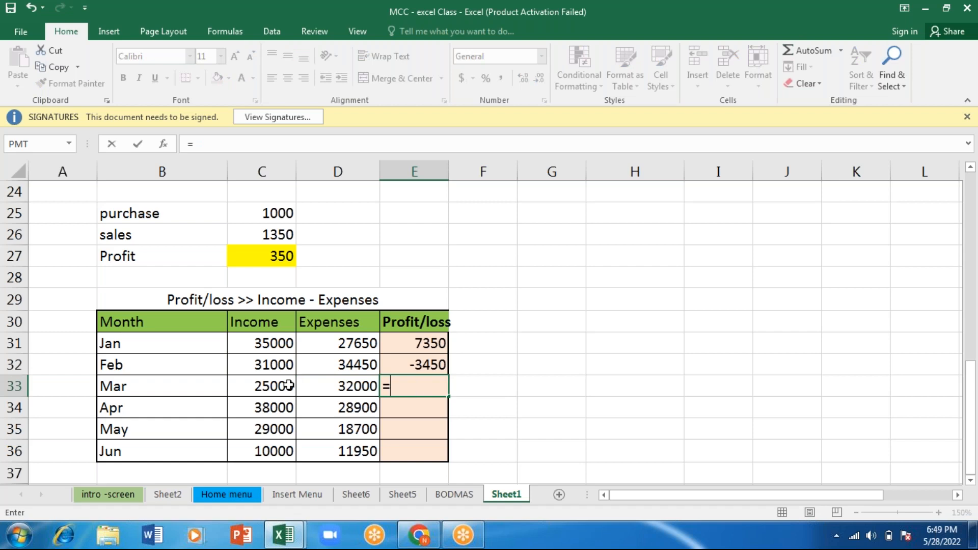
click(271, 385)
text(-)
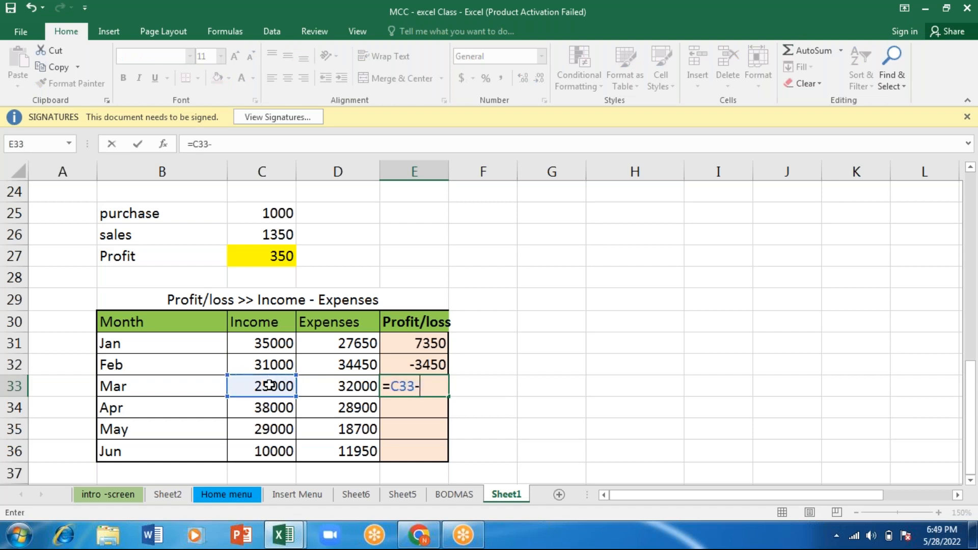
click(340, 385)
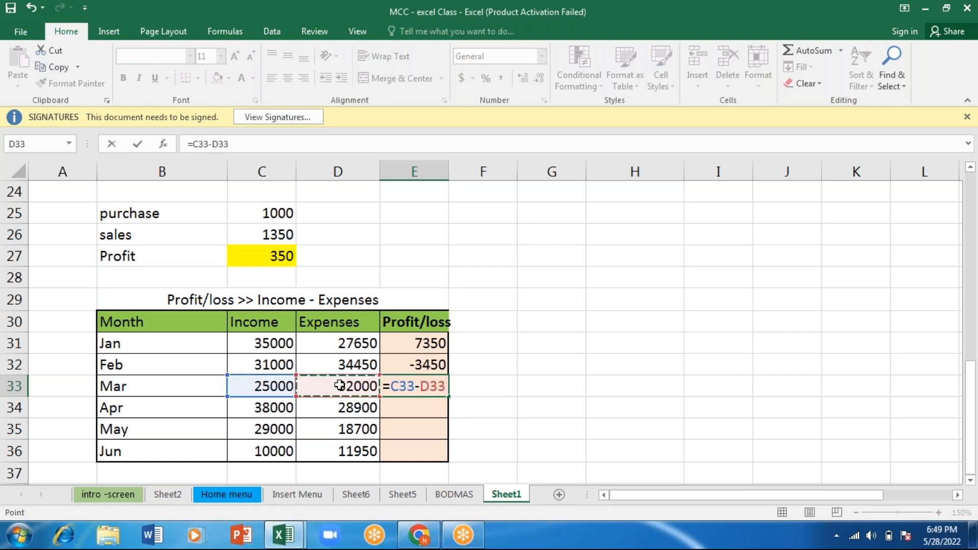
key(Return)
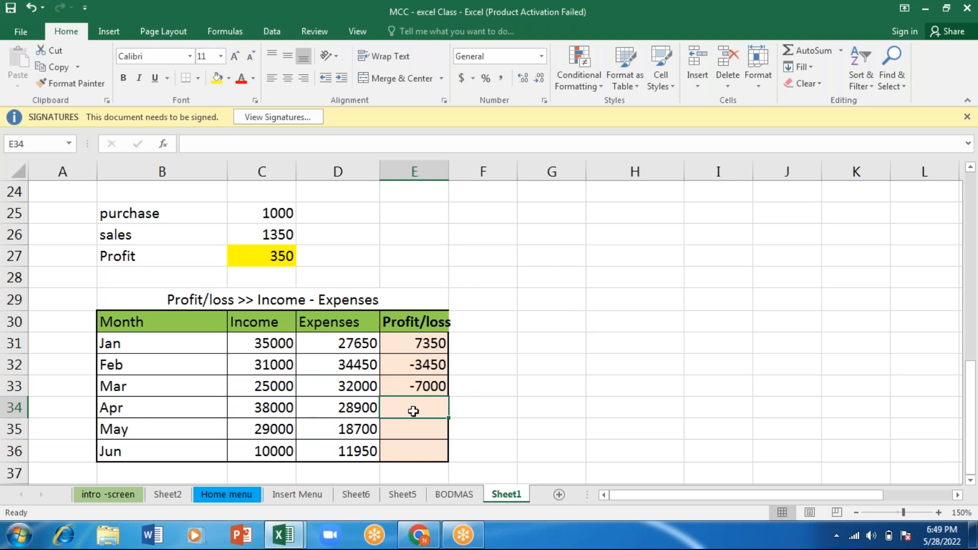
- Calculate April's profit or loss in E34 with =C34-D34 and fill the formula down through E36 for May and June
text(=)
click(279, 406)
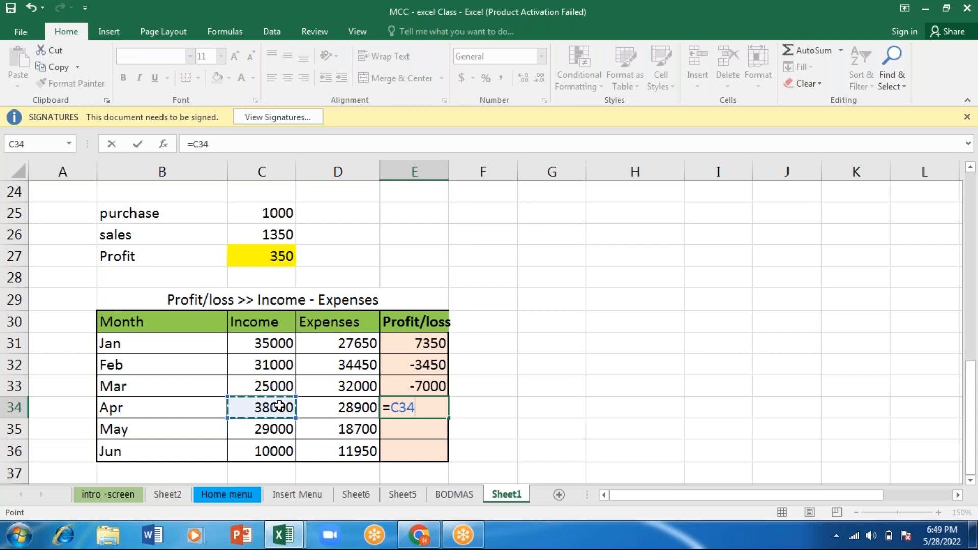
text(-)
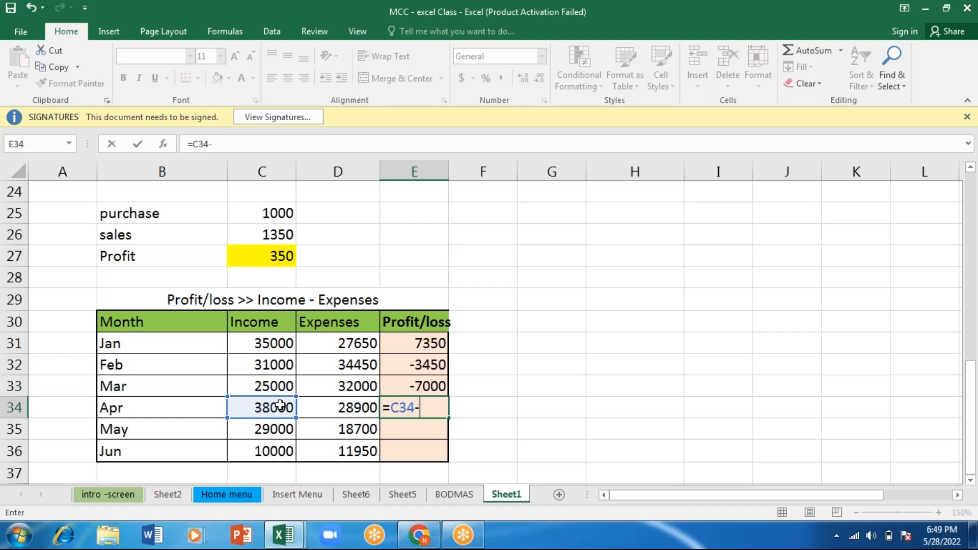
click(346, 405)
key(Return)
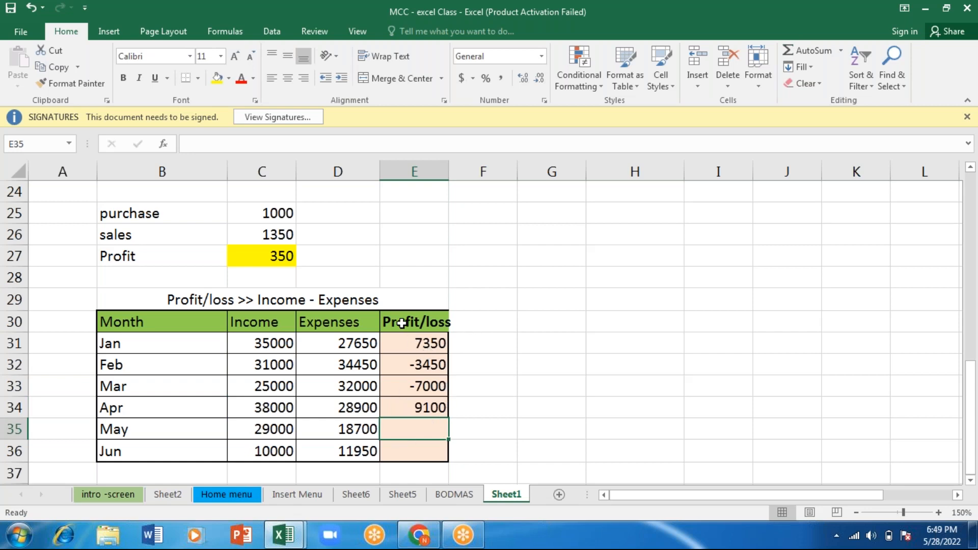
click(359, 6)
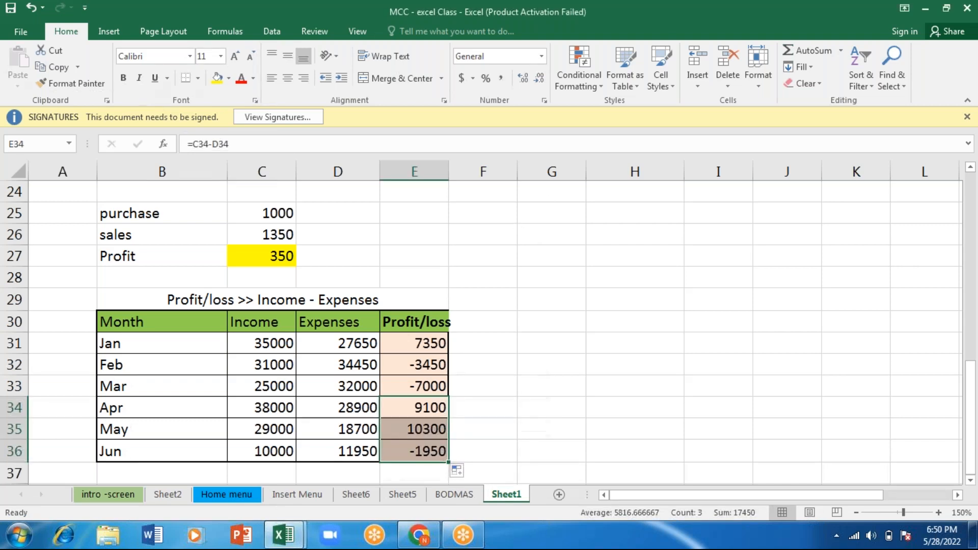
click(600, 221)
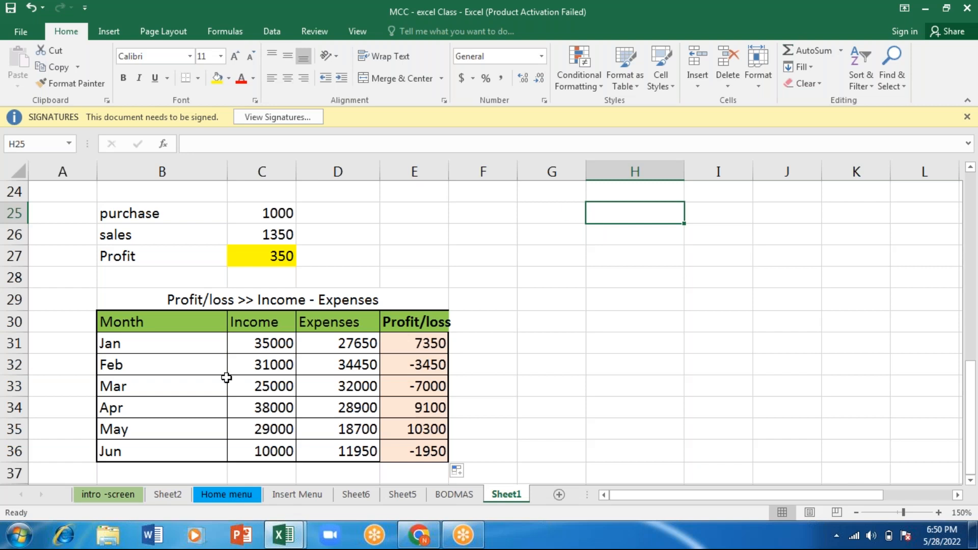
drag(260, 302, 194, 239)
click(517, 402)
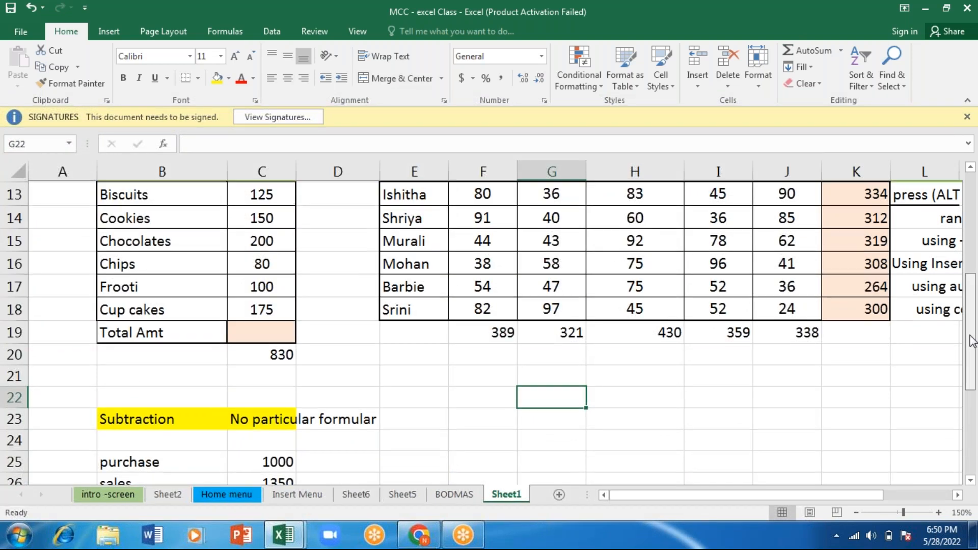
drag(973, 340, 973, 424)
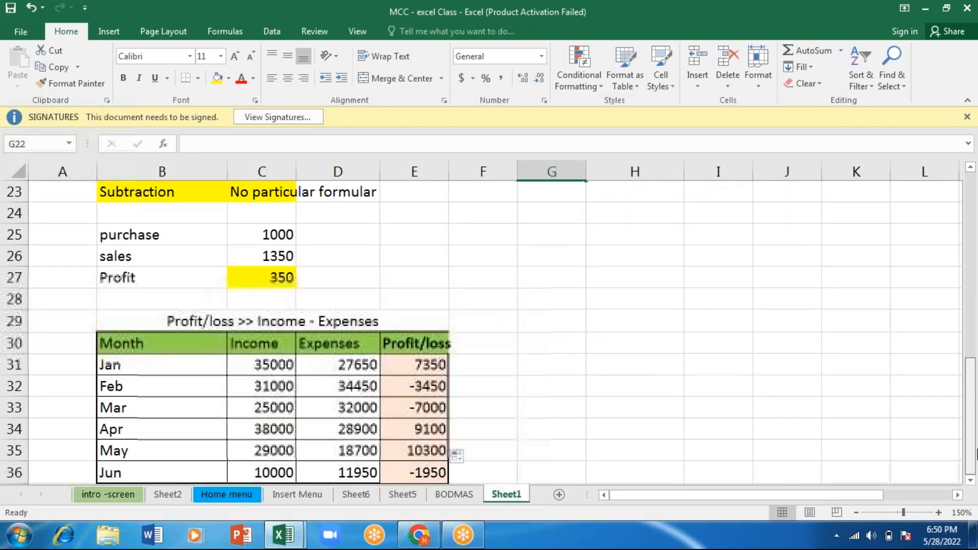
- Enter the label "red Rice" in the empty cell G24, beside the subtraction examples
click(552, 218)
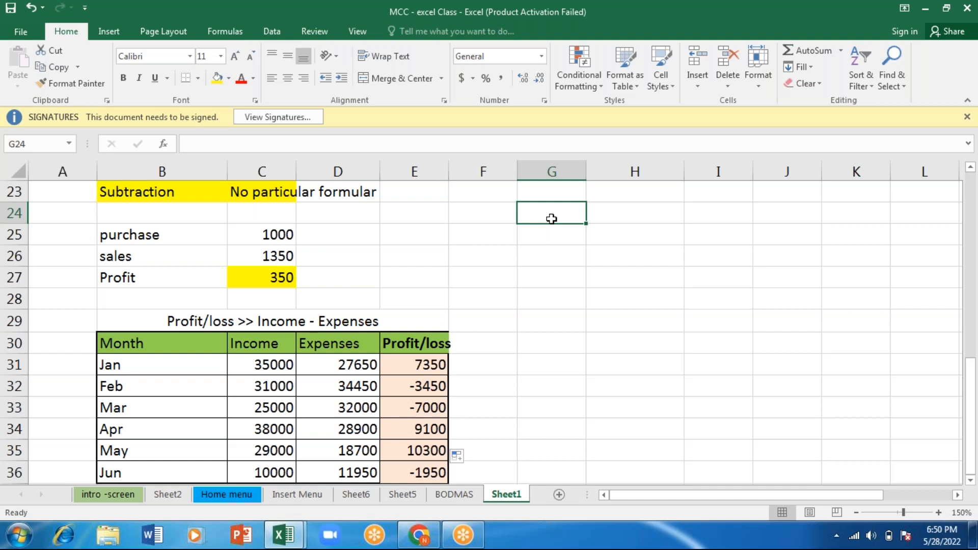
key(Right)
key(Up)
key(Left)
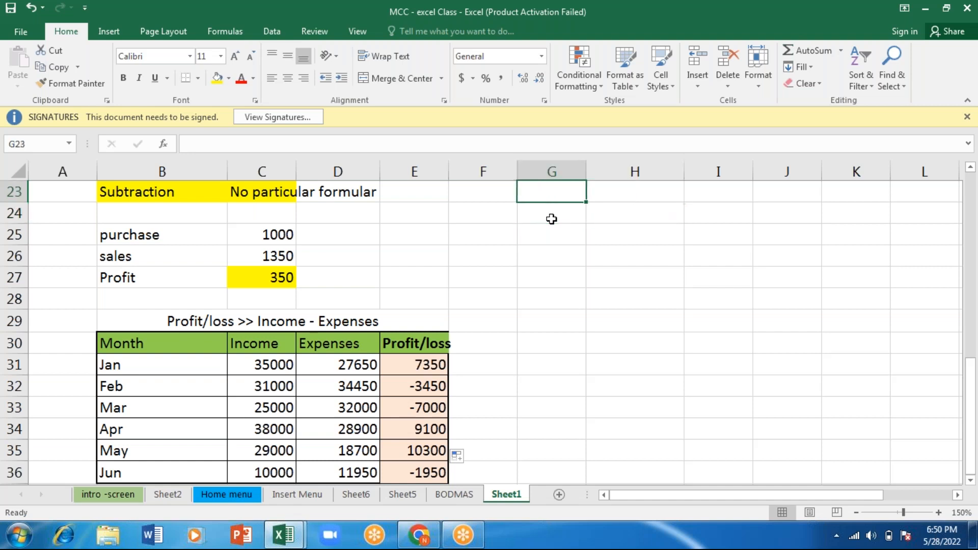
key(Down)
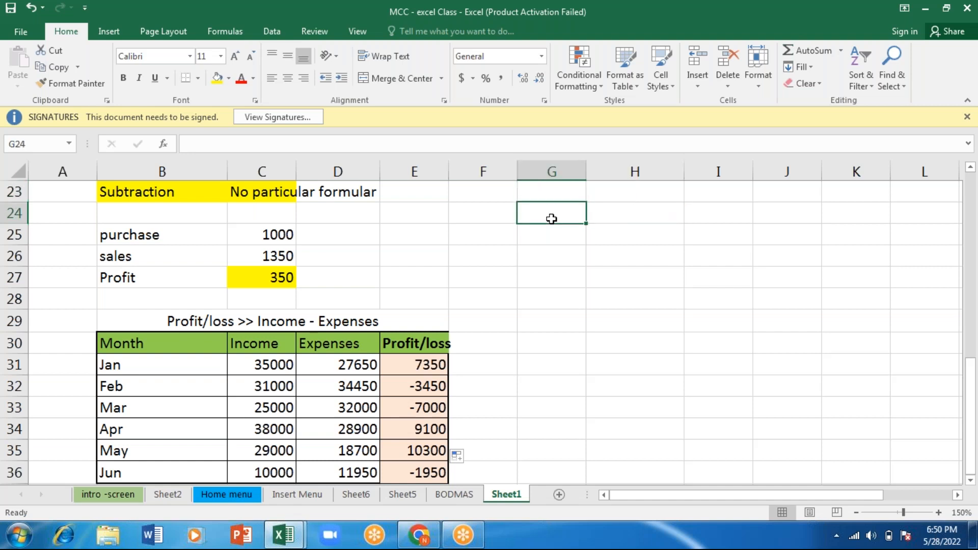
text(red Rice)
key(Right)
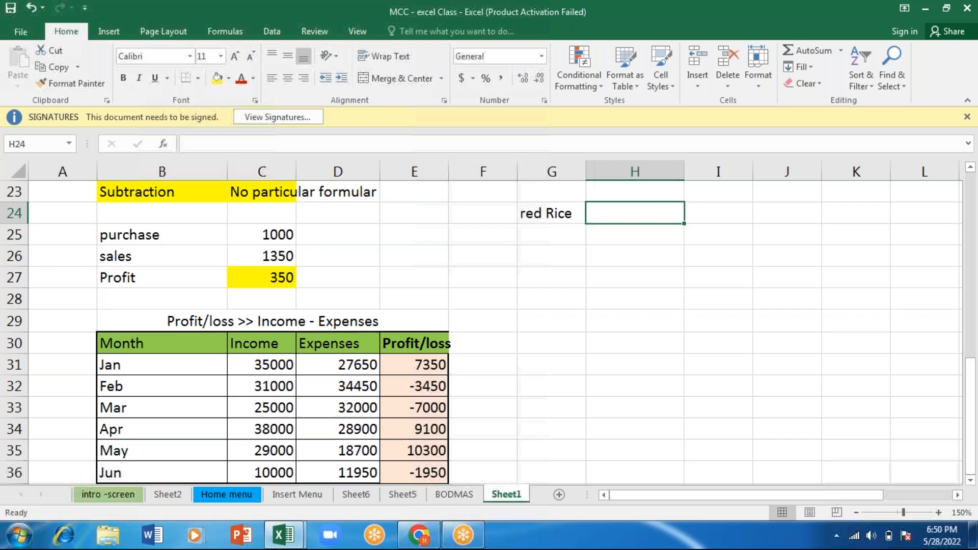
key(Left)
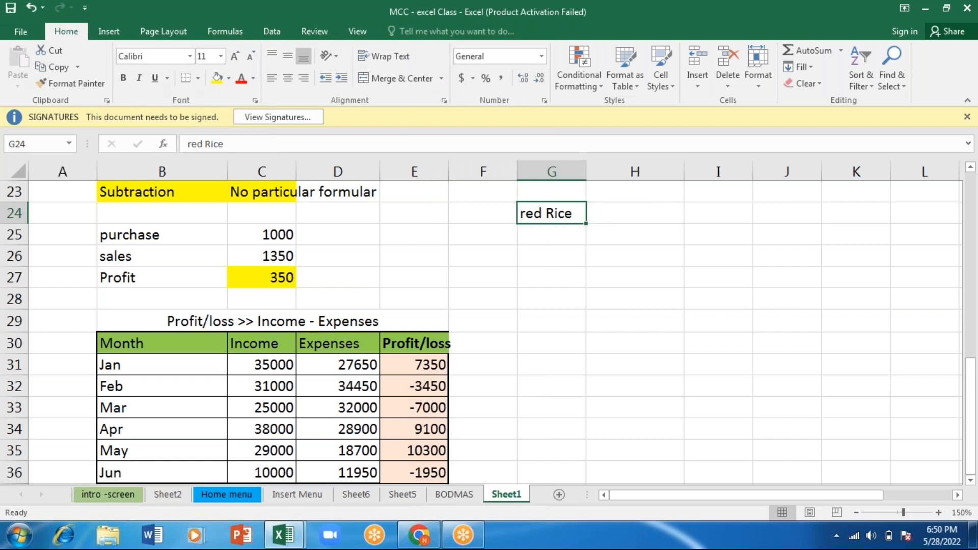
- Replace the label in G24 with "Red rice 25kg bag"
text(Red )
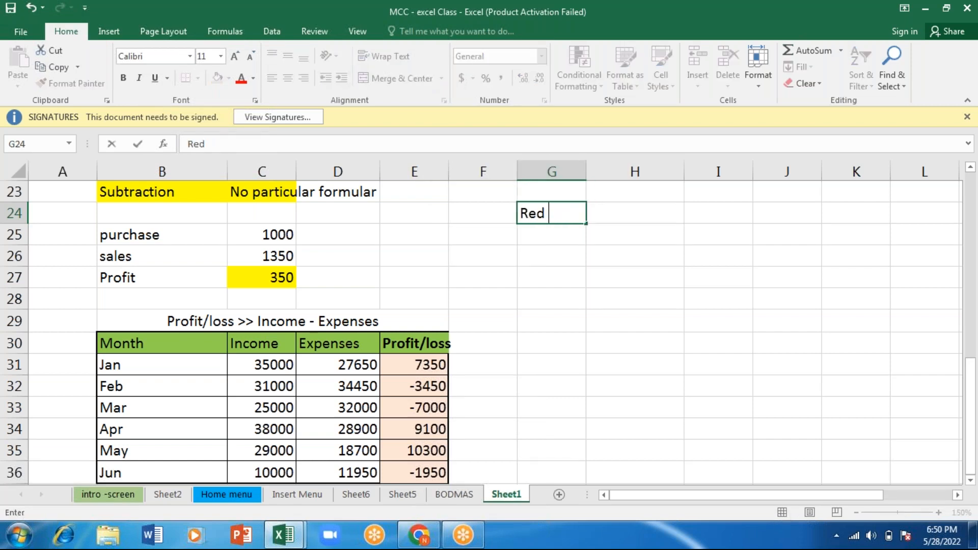
text(rice 25)
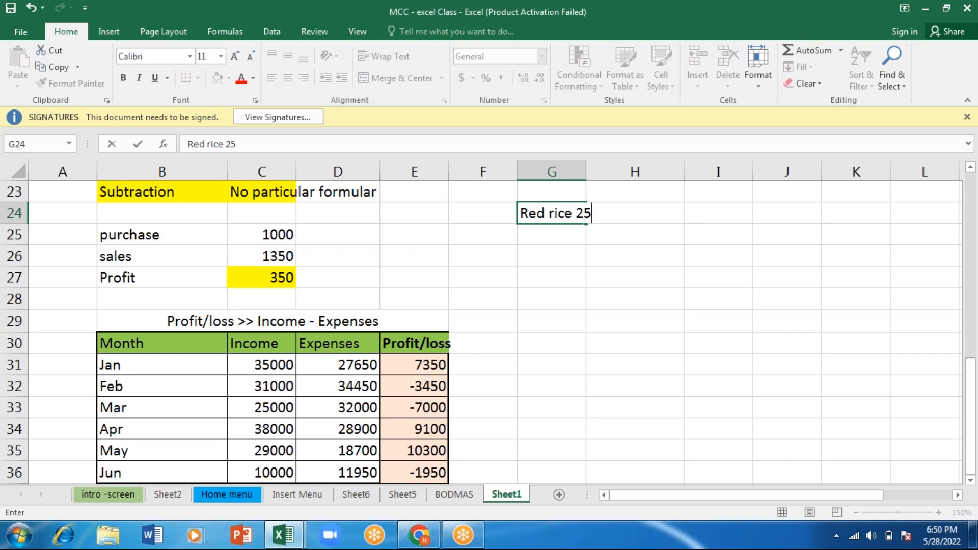
text(kg bag)
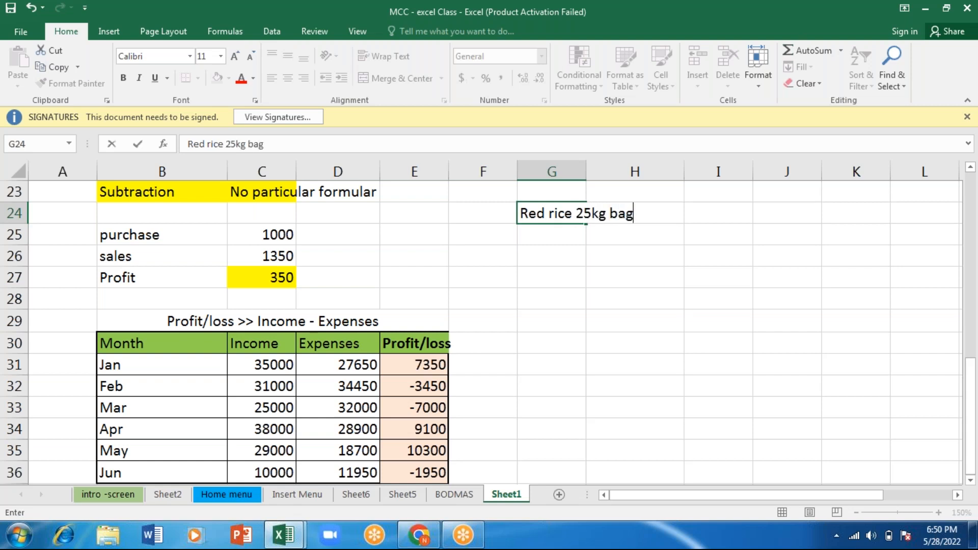
key(Tab)
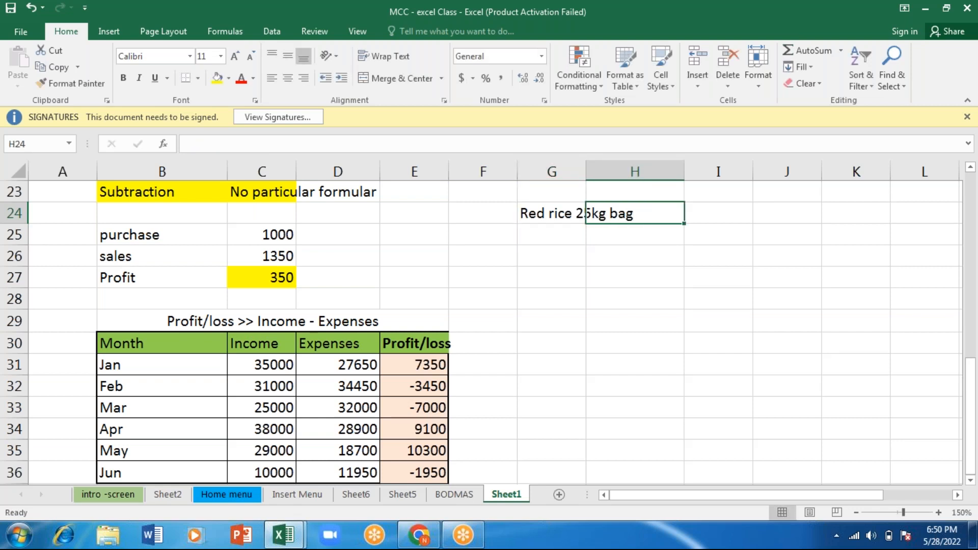
- Enter the red rice quantity 1 in H24 and its unit price 1500 in I24
text(1)
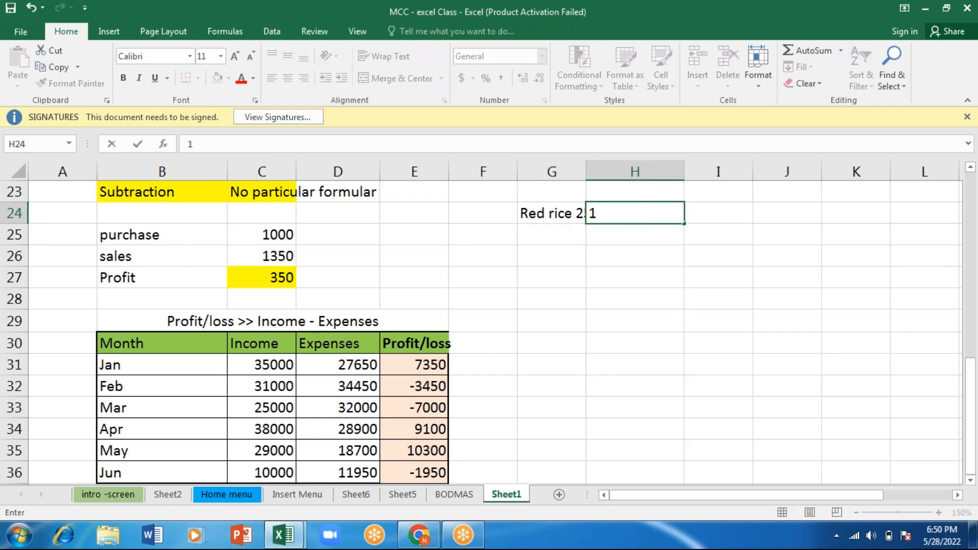
key(Tab)
text(1)
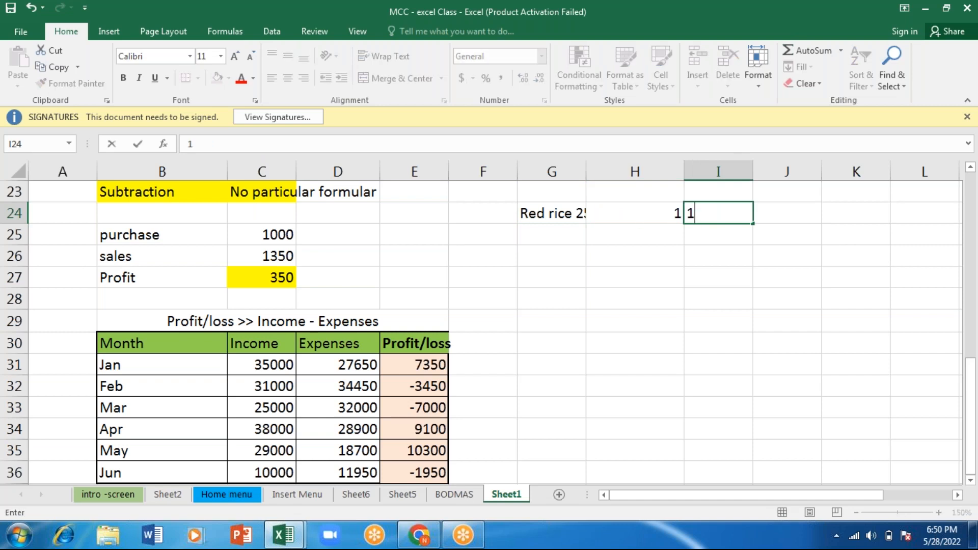
text(5000)
key(BackSpace)
key(Tab)
- Calculate the red rice total in J24 with the formula =H24*I24
text(=)
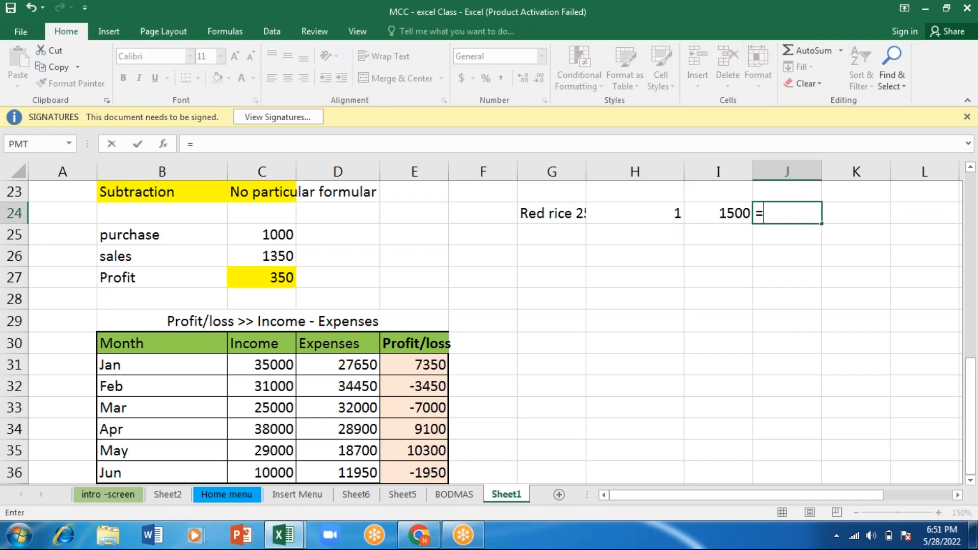
click(637, 215)
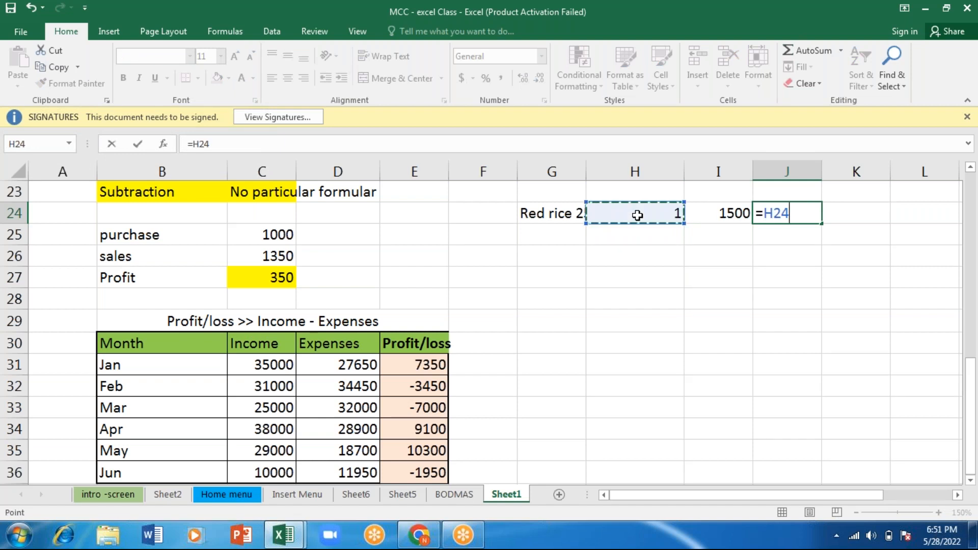
text(*)
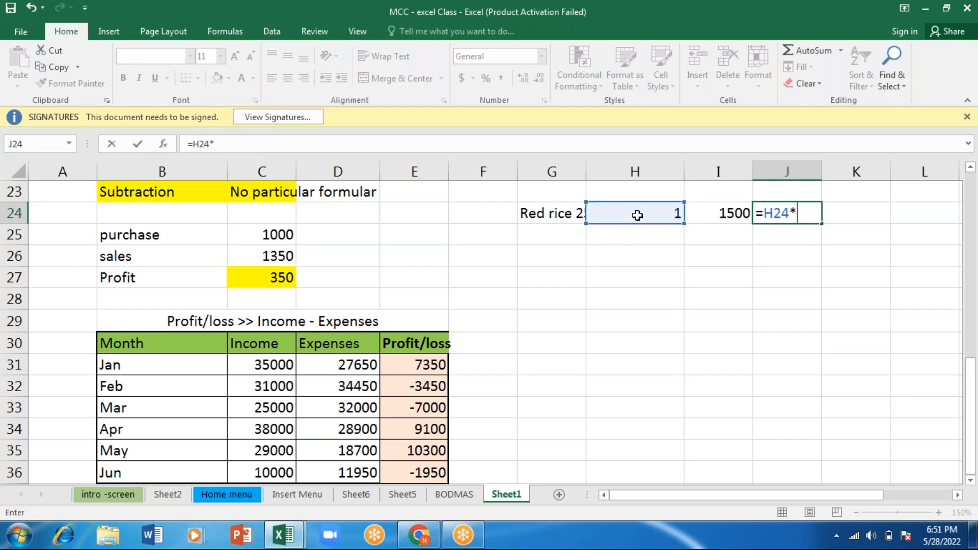
click(720, 213)
key(Return)
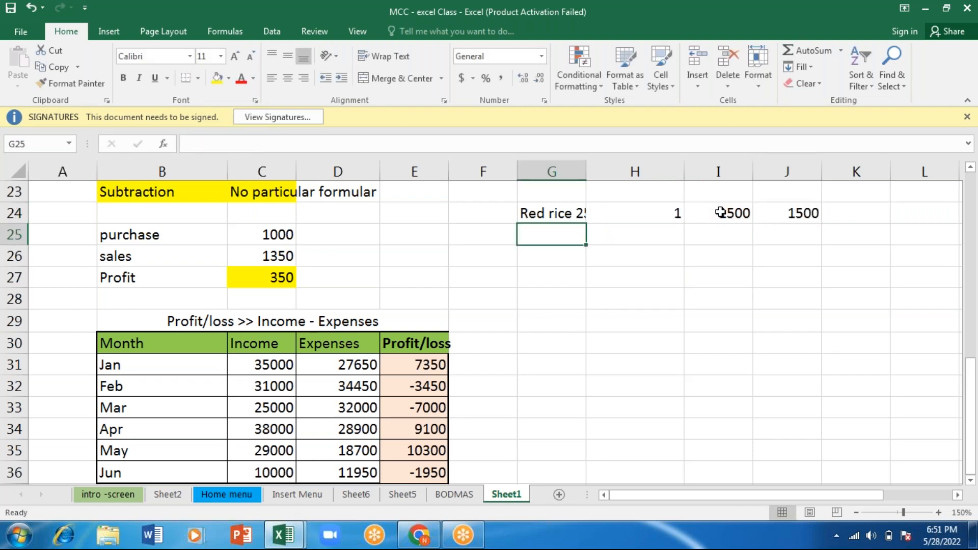
- Change the red rice quantity in H24 to 3, followed by 5, to recalculate the total
click(657, 210)
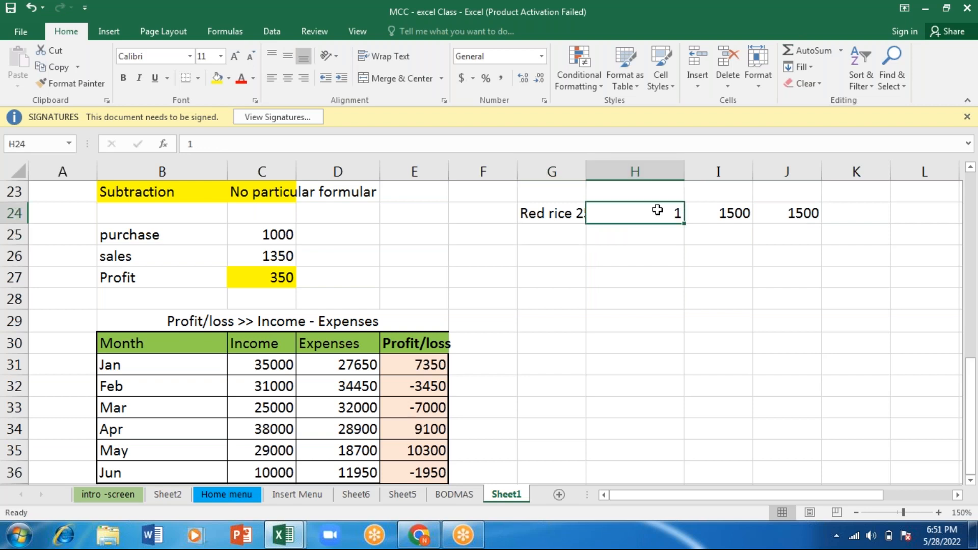
text(3)
key(Return)
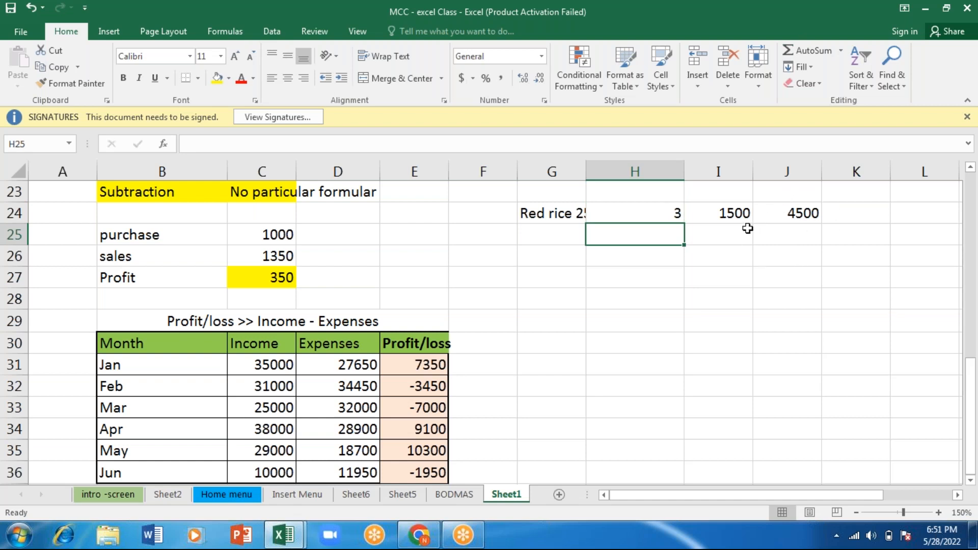
click(659, 212)
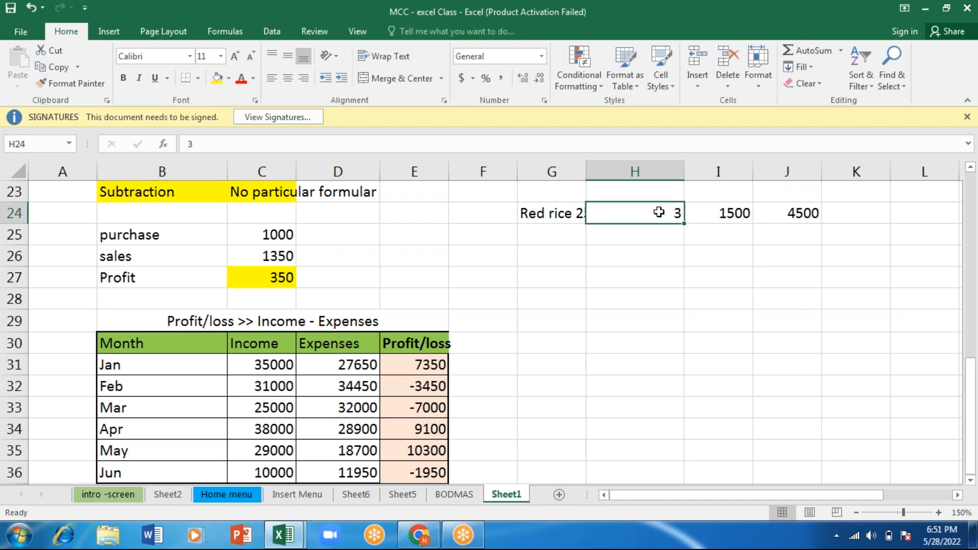
text(5)
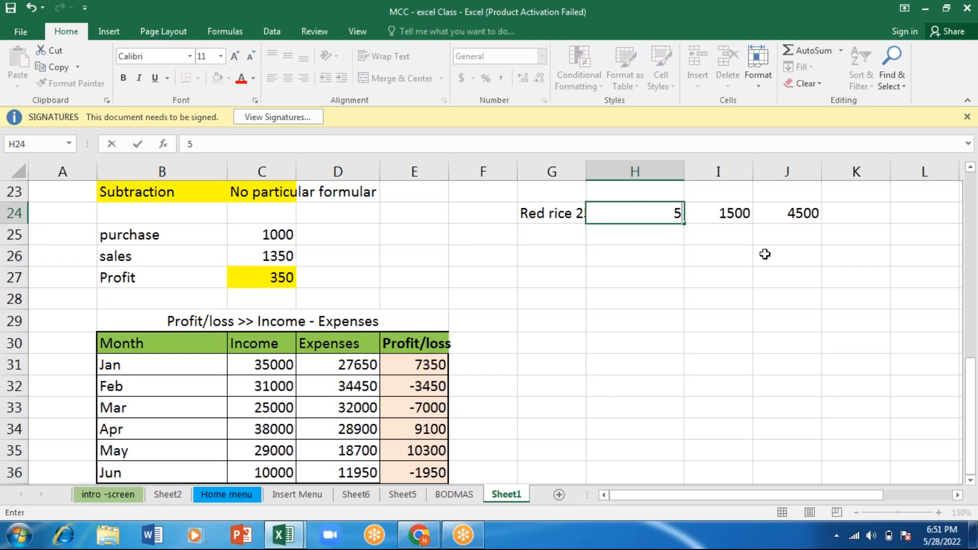
key(Return)
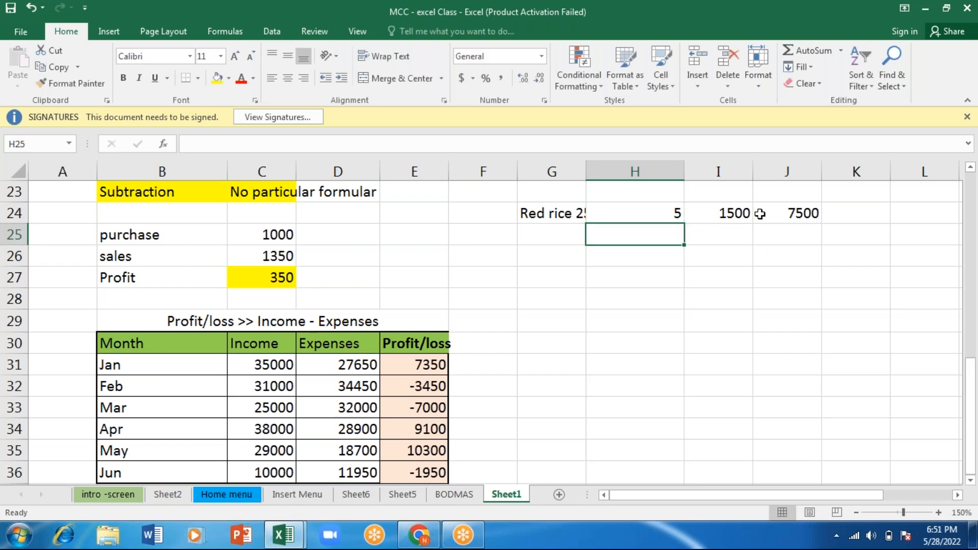
- Change January's income in C31 to 25000, followed by 30000, to recalculate its profit or loss
click(273, 364)
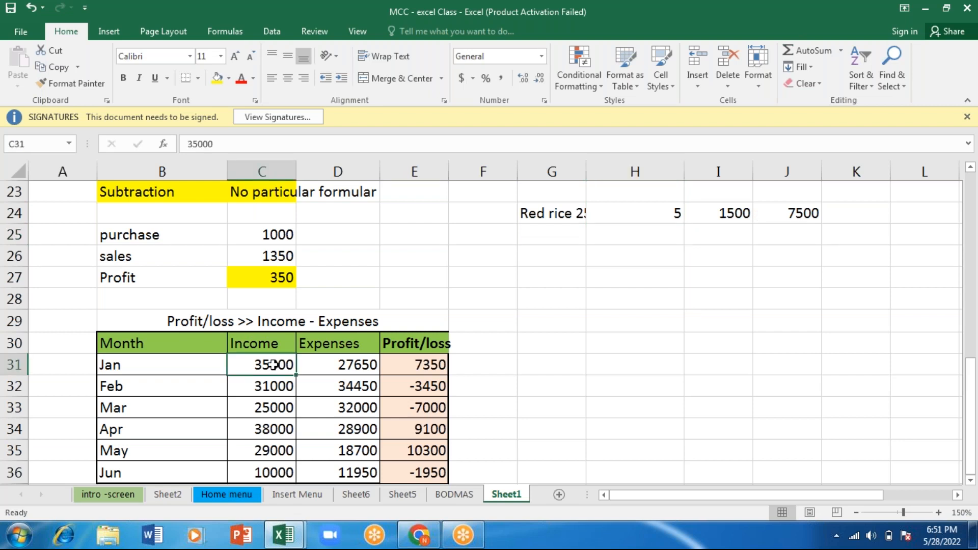
text(25000)
key(Return)
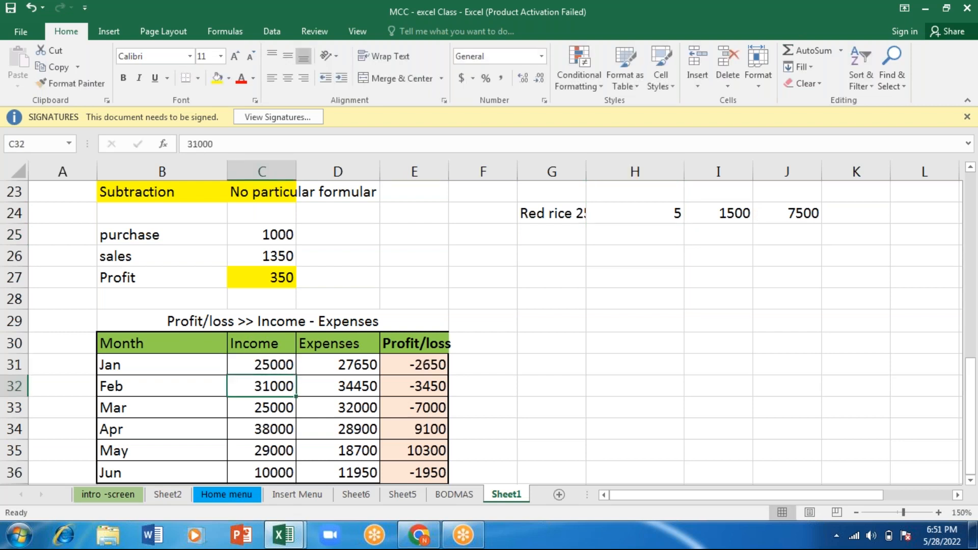
click(282, 365)
text(30000)
key(Return)
- Add a row below the red rice with "chocolates" in G25, quantity 20 in H25 and price 45 in I25
click(659, 214)
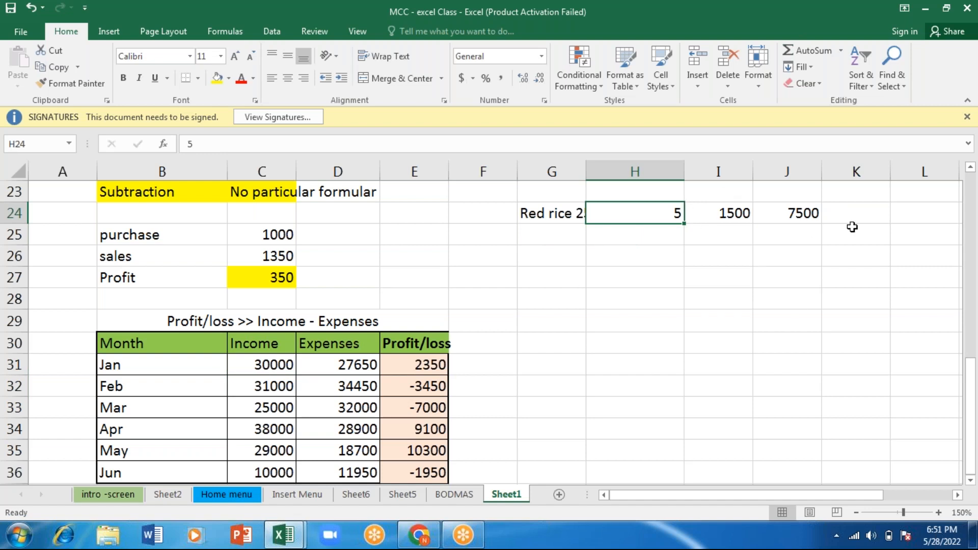
click(730, 212)
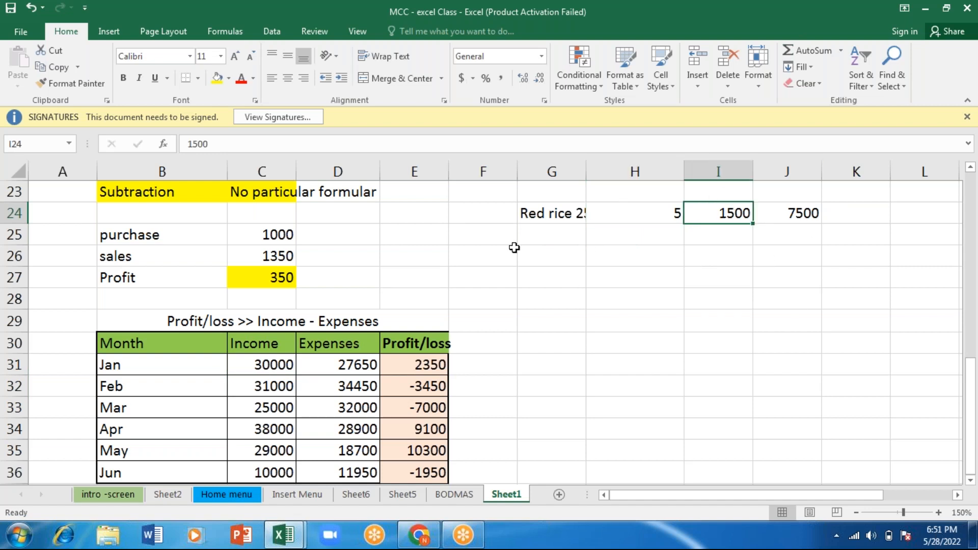
click(556, 229)
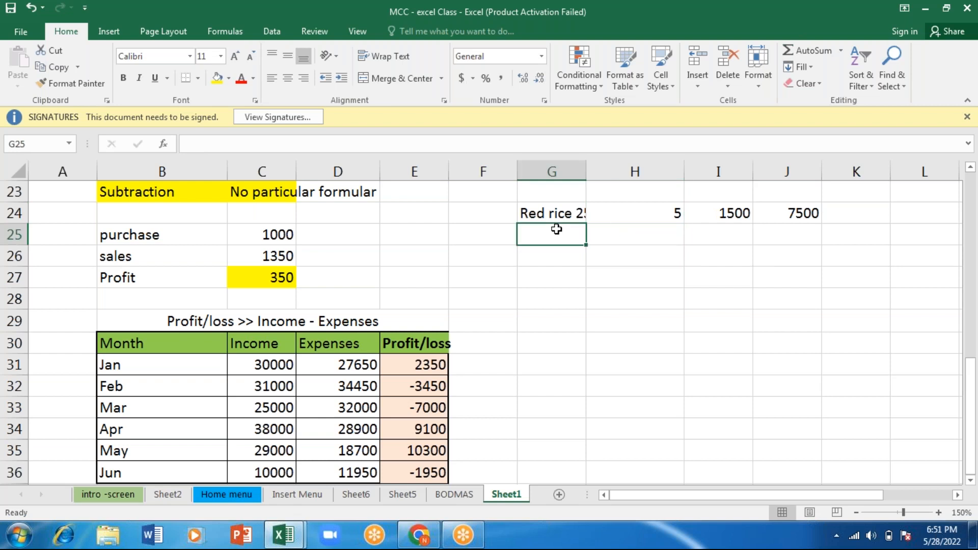
text(chocolates)
key(Tab)
text(20)
key(Tab)
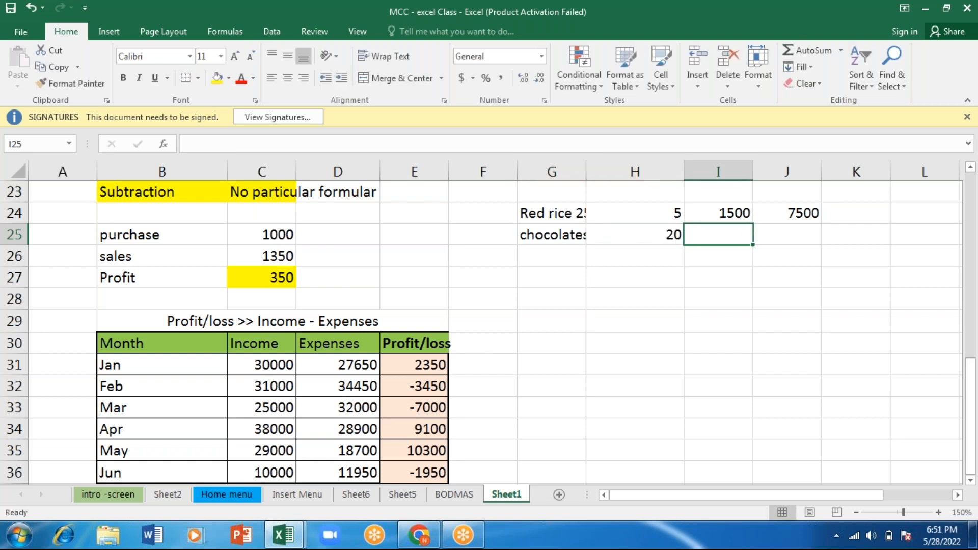
text(45)
key(Tab)
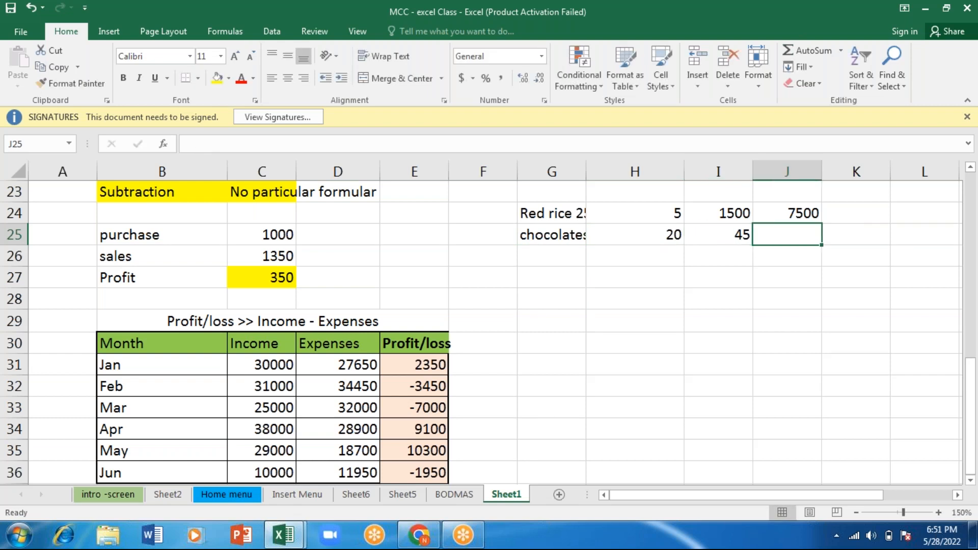
- Calculate the chocolates total in J25 with the formula =H25*I25
text(=)
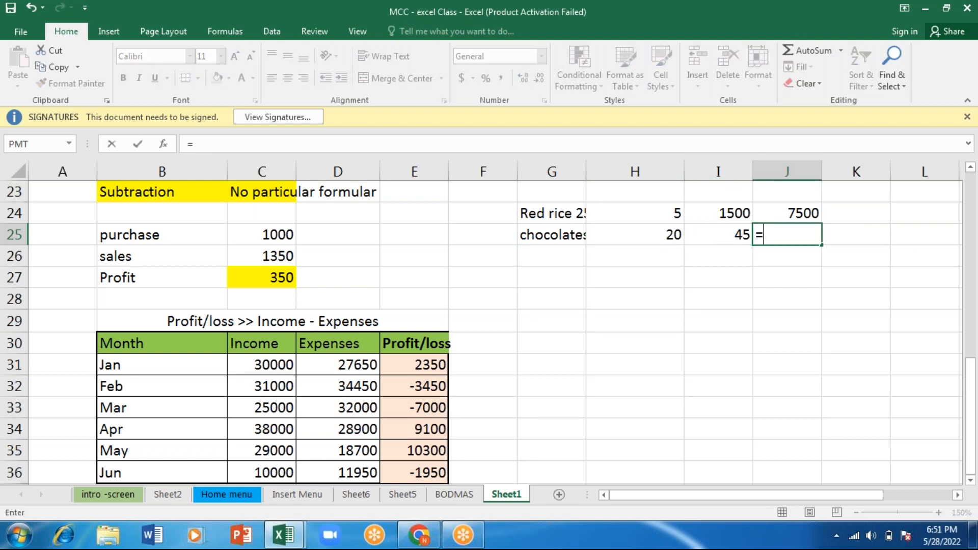
key(Left)
key(Left)
text(*)
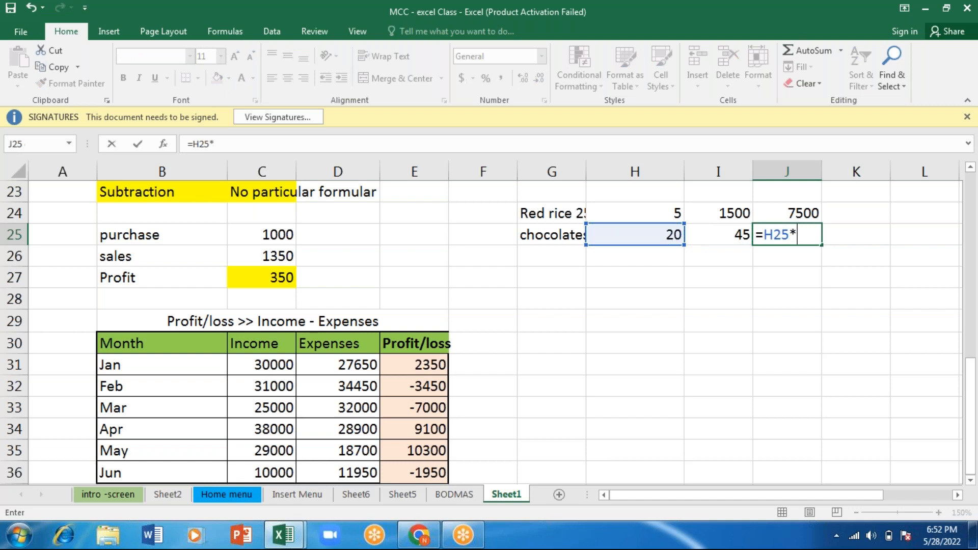
key(Left)
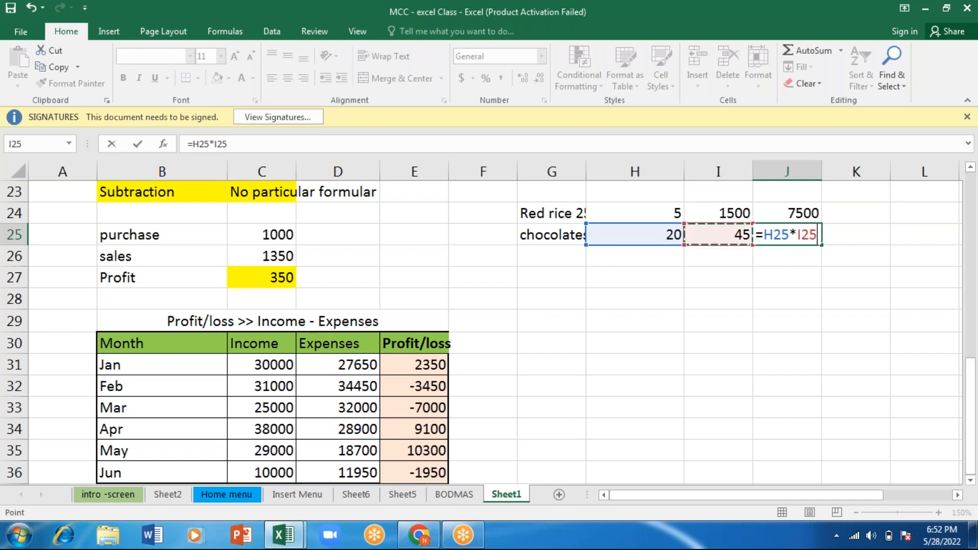
key(Return)
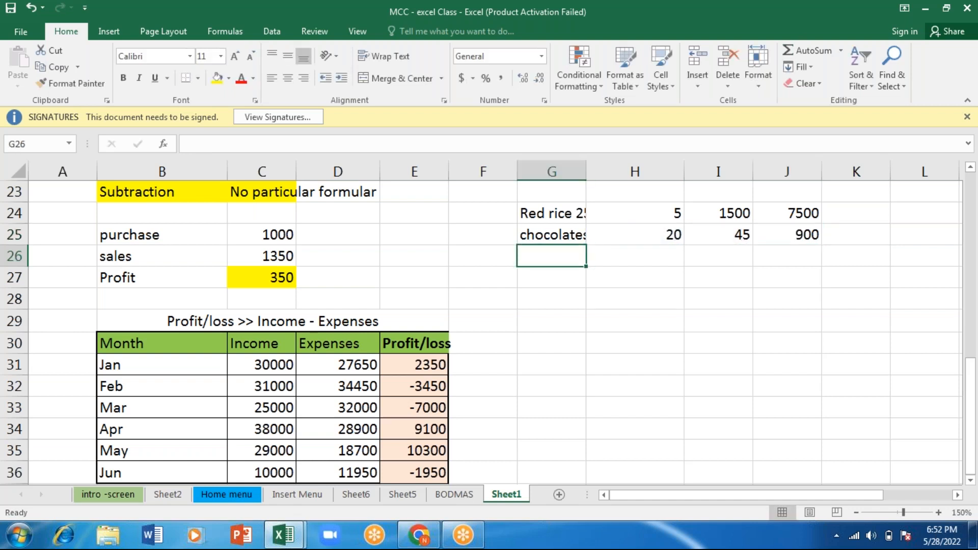
- Review the chocolates quantity and price cells and inspect the references in the J25 total formula
key(Up)
key(Right)
key(Right)
key(Right)
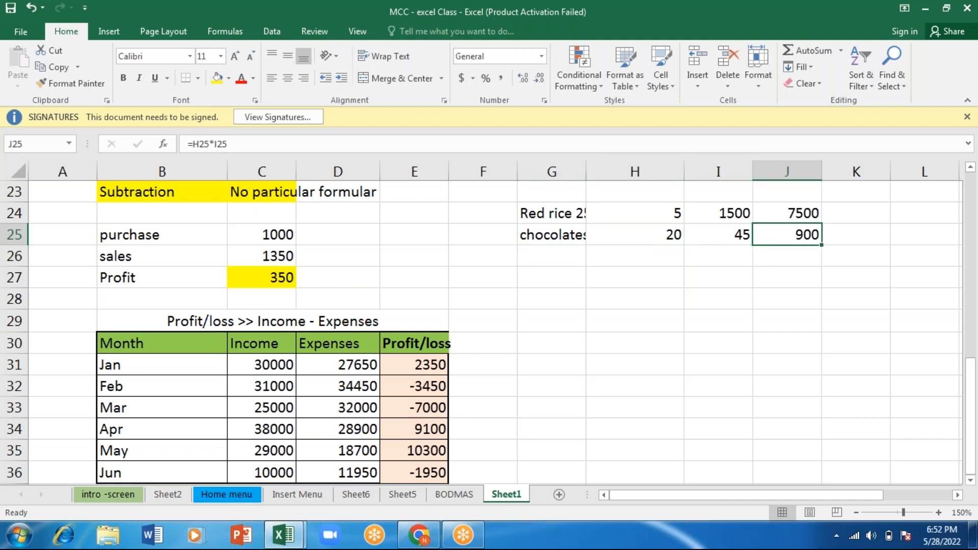
click(657, 238)
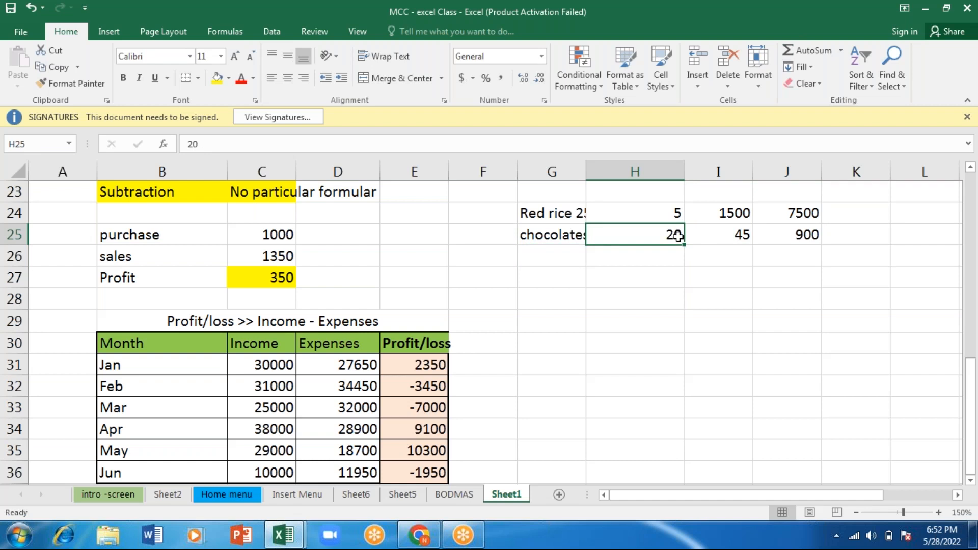
click(733, 237)
click(784, 238)
double_click(783, 238)
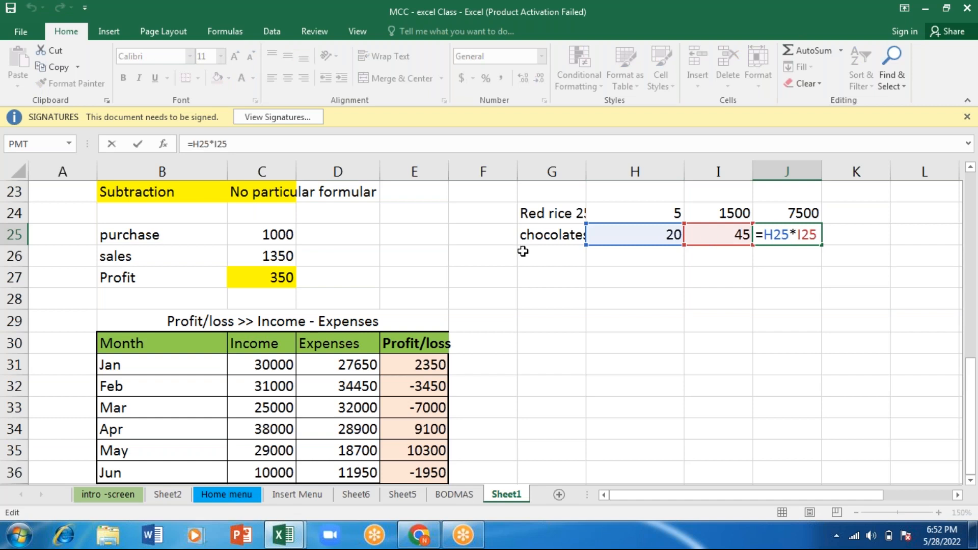
key(Return)
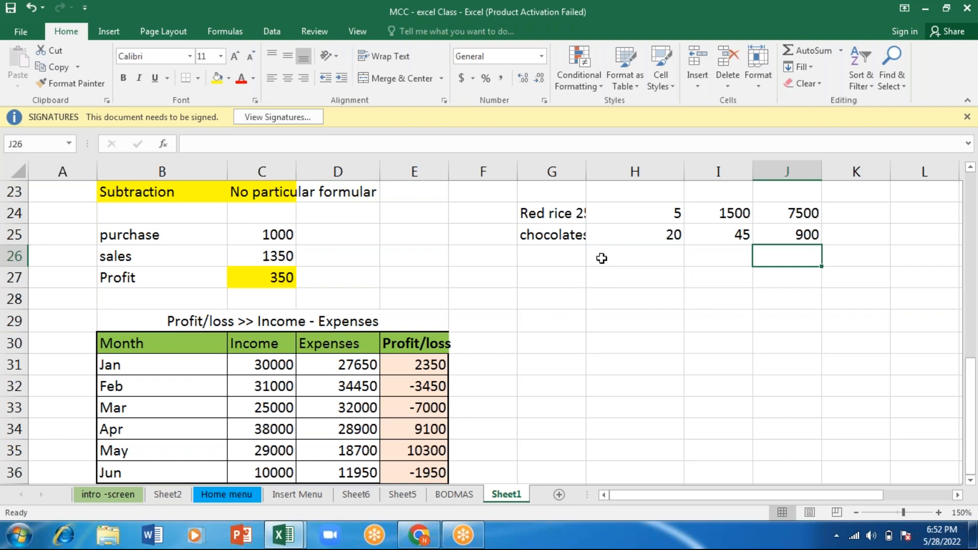
- Enter the heading "Product" in G27, below the red rice and chocolates rows
click(553, 267)
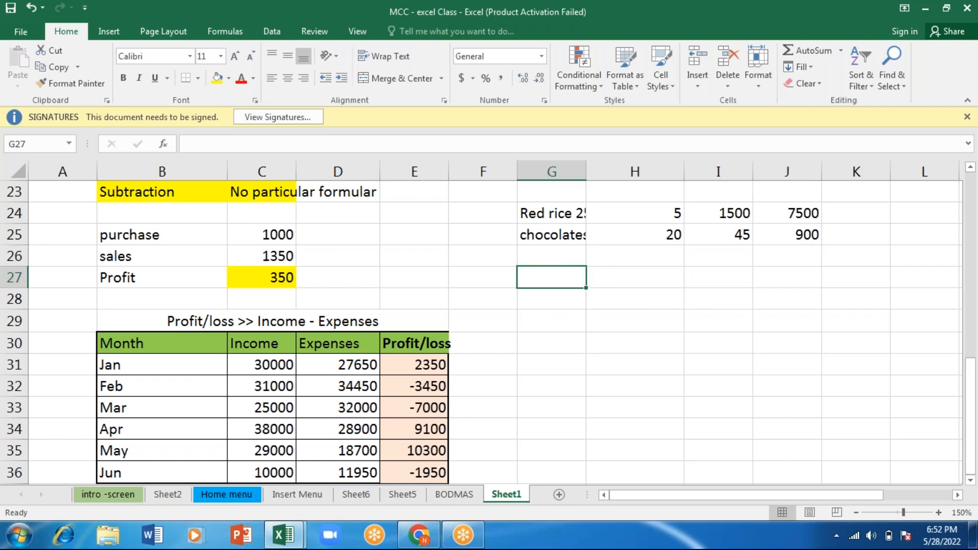
click(132, 187)
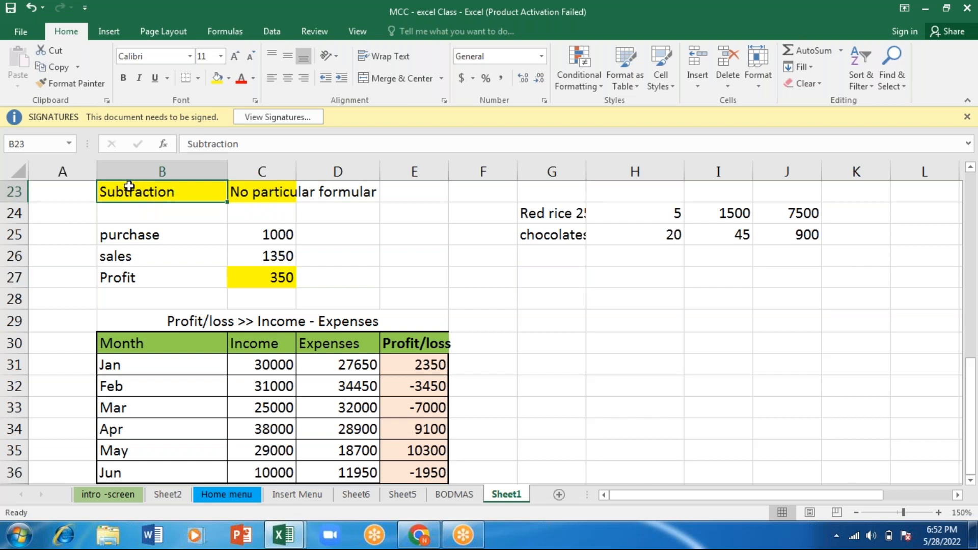
click(554, 275)
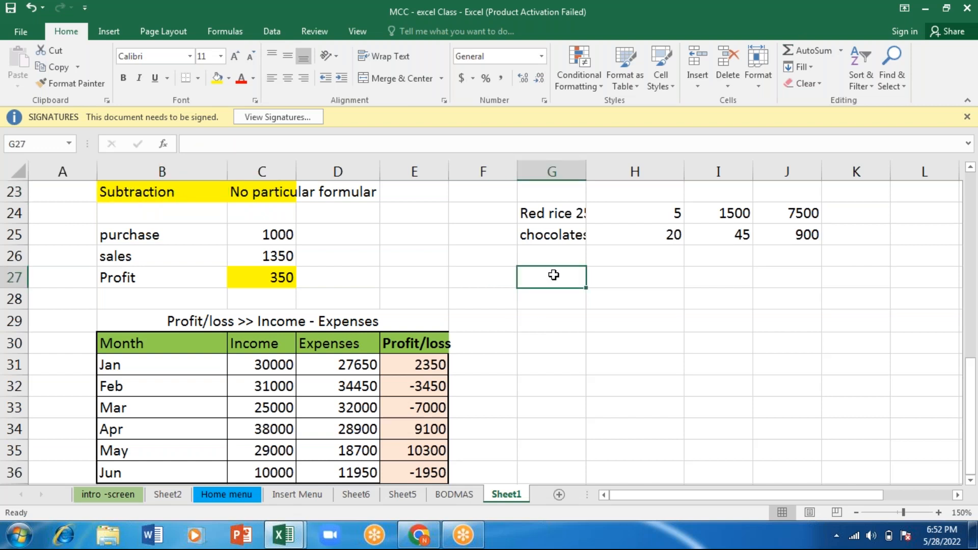
text(d)
key(BackSpace)
text(Product)
key(Tab)
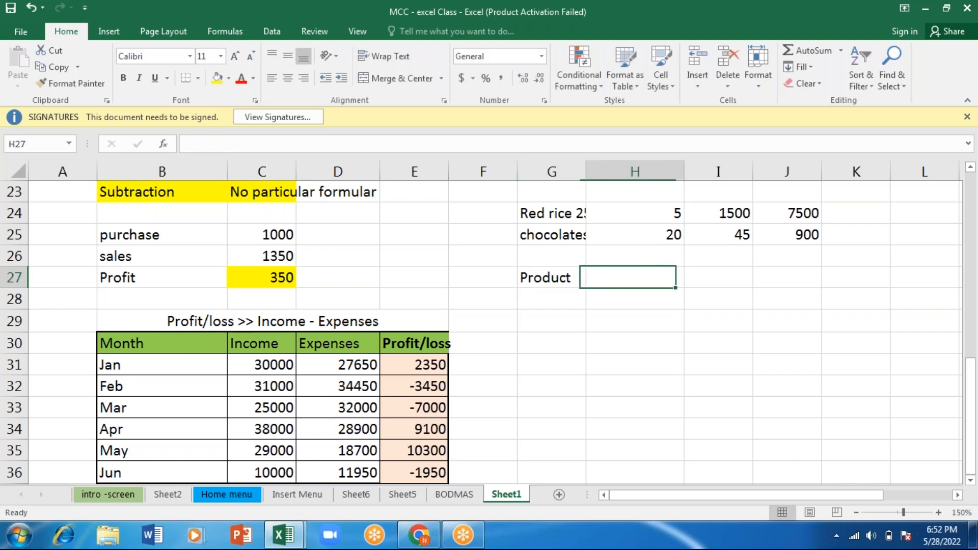
key(Left)
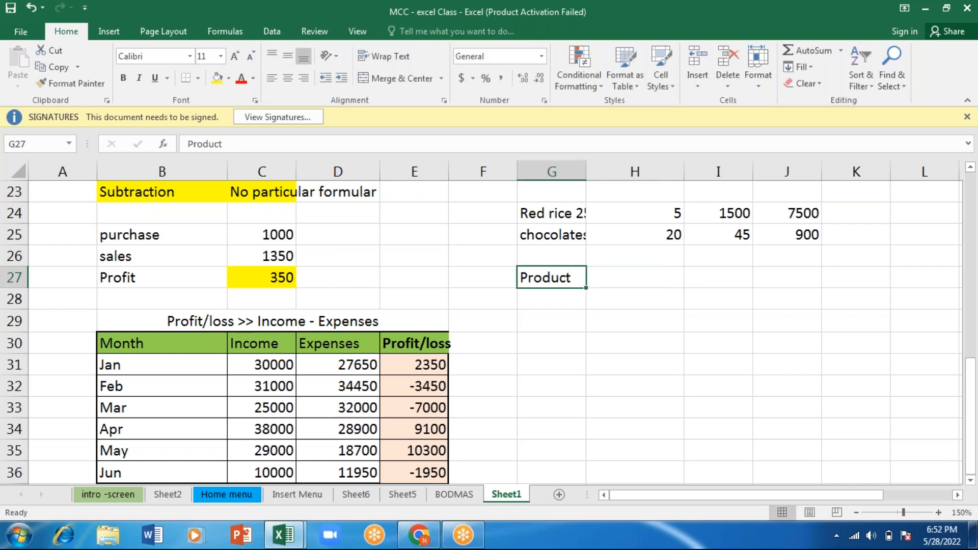
- Replace the heading in G27 with "Multiplication" and enter "Product" beside it in H27
text(M)
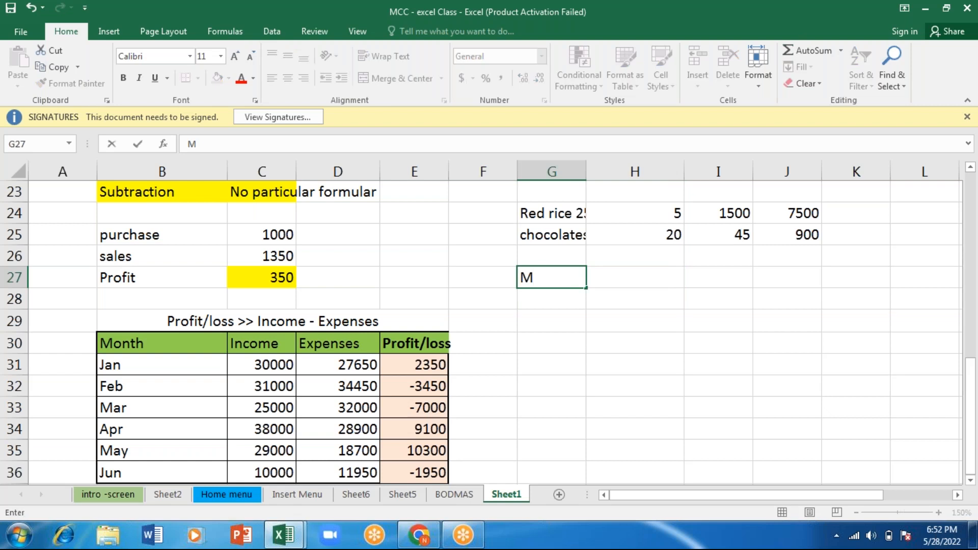
text(ultiplicatio)
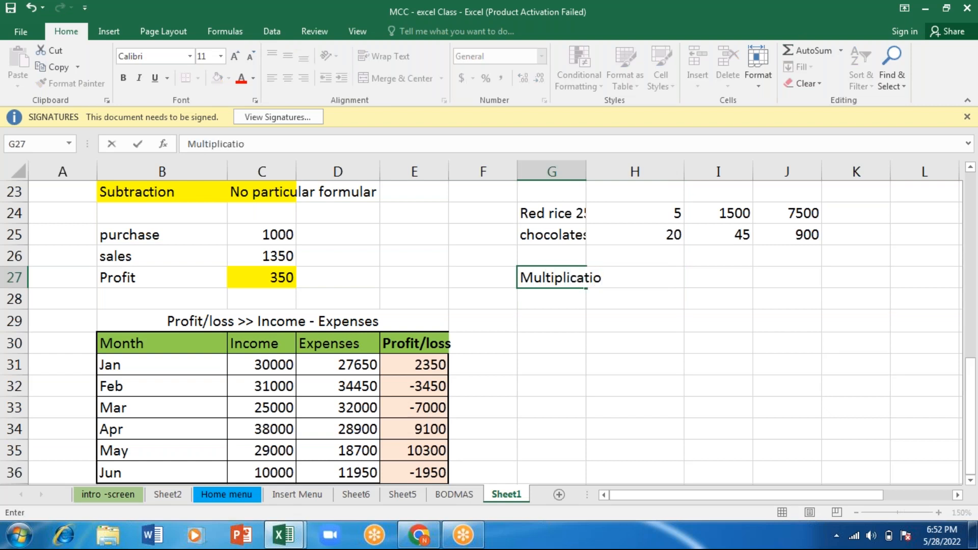
text(n)
key(Tab)
text(P)
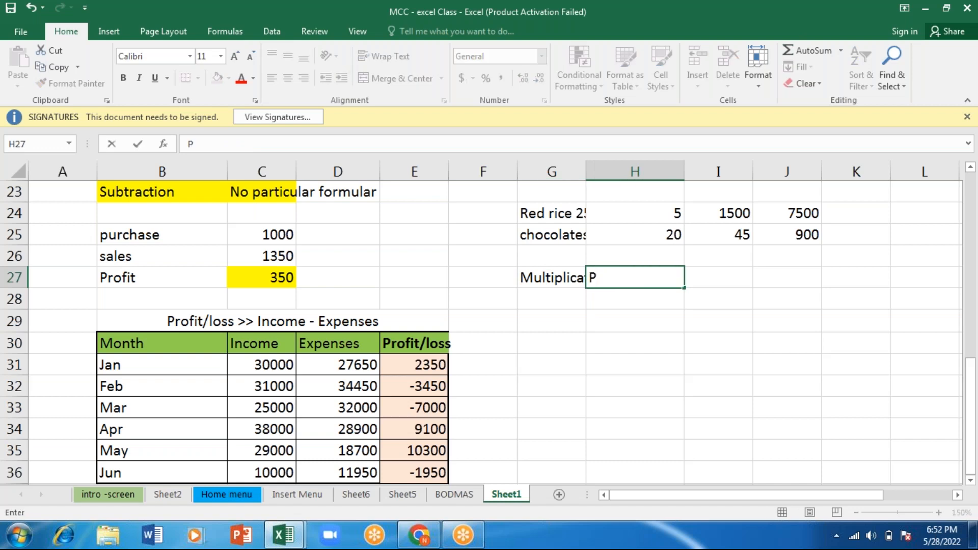
text(roduct)
- Widen column G to fit the "Multiplication" heading and fill cells G27:H27 with yellow
click(551, 272)
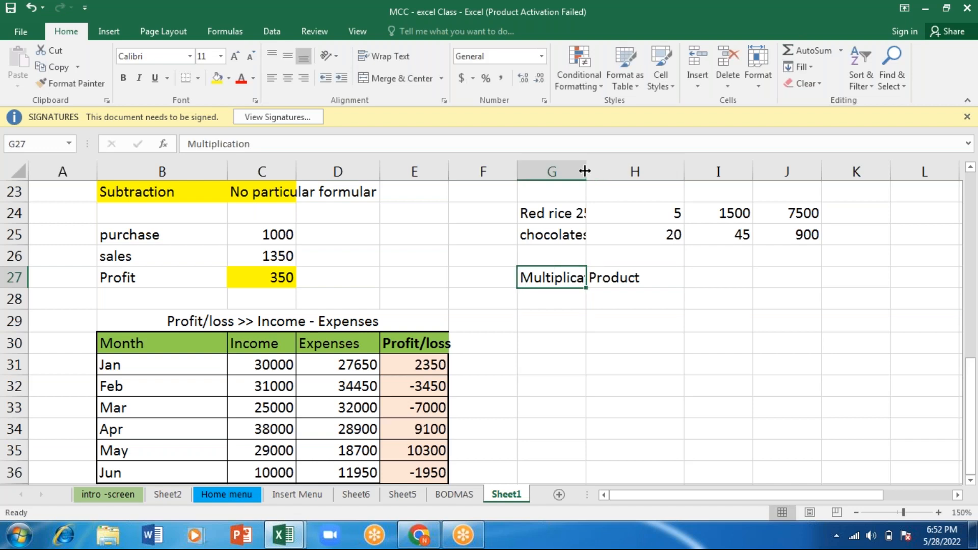
drag(586, 172, 615, 173)
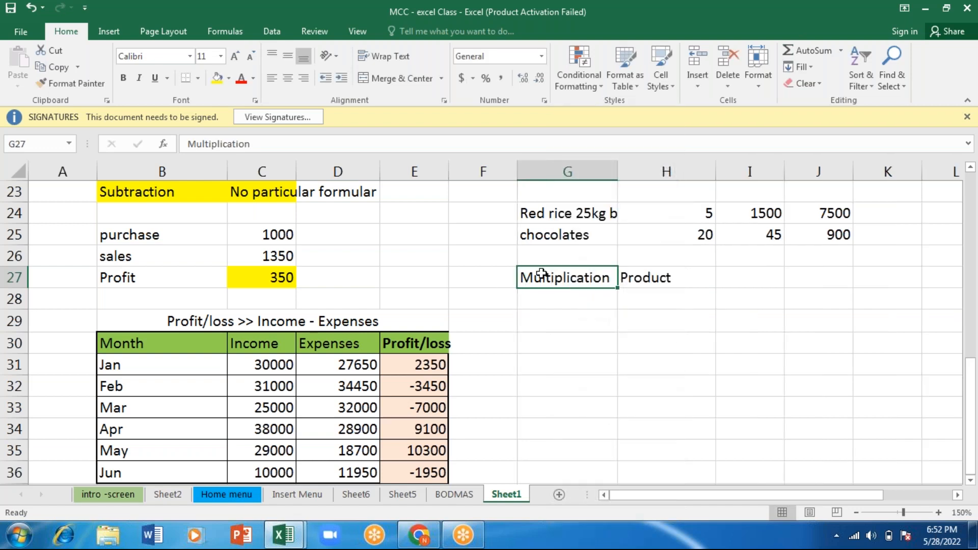
key(shift+Right)
click(216, 77)
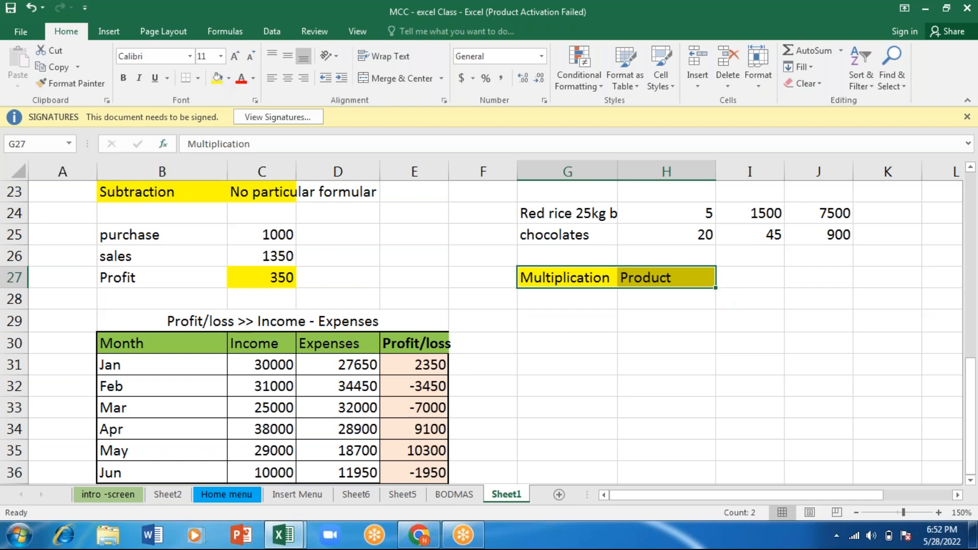
- Add an item row below the Multiplication heading with "Lay chips" in G29, quantity 50 in H29 and price 20 in I29
click(534, 321)
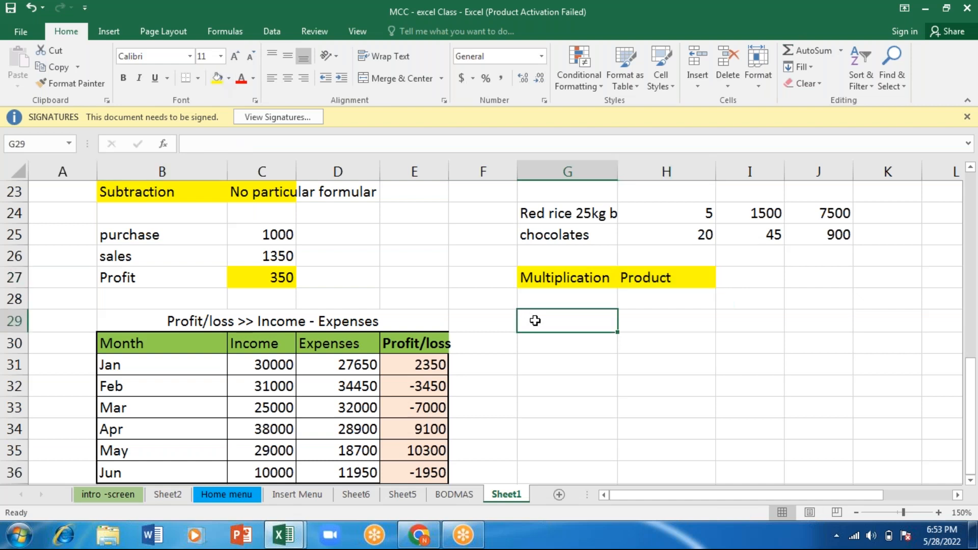
text(Juic)
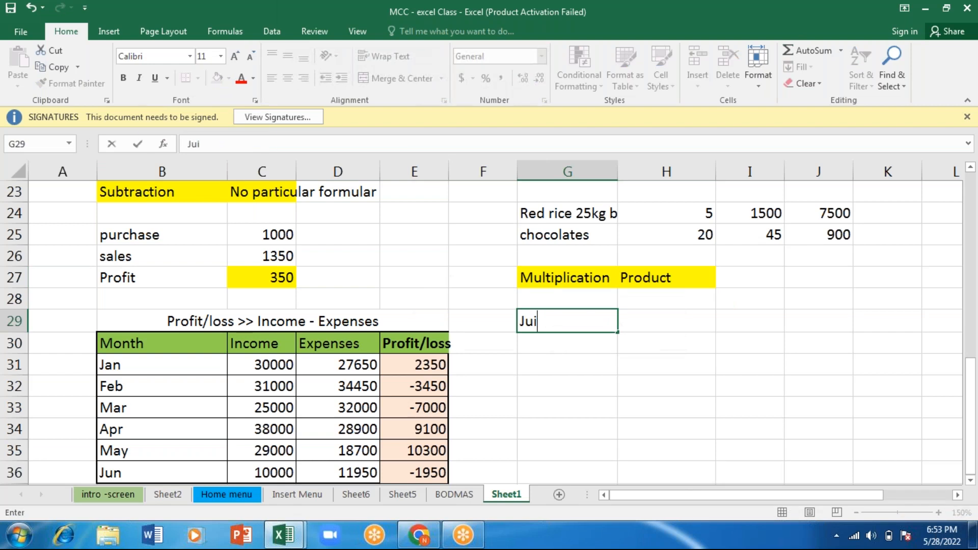
key(BackSpace)
key(BackSpace)
key(BackSpace)
key(BackSpace)
text(Lay ch)
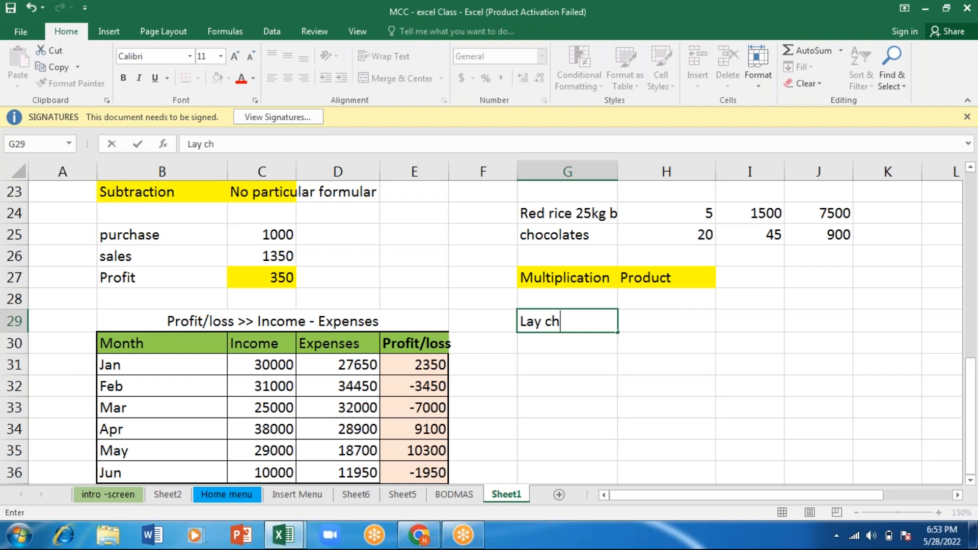
text(ips)
key(Tab)
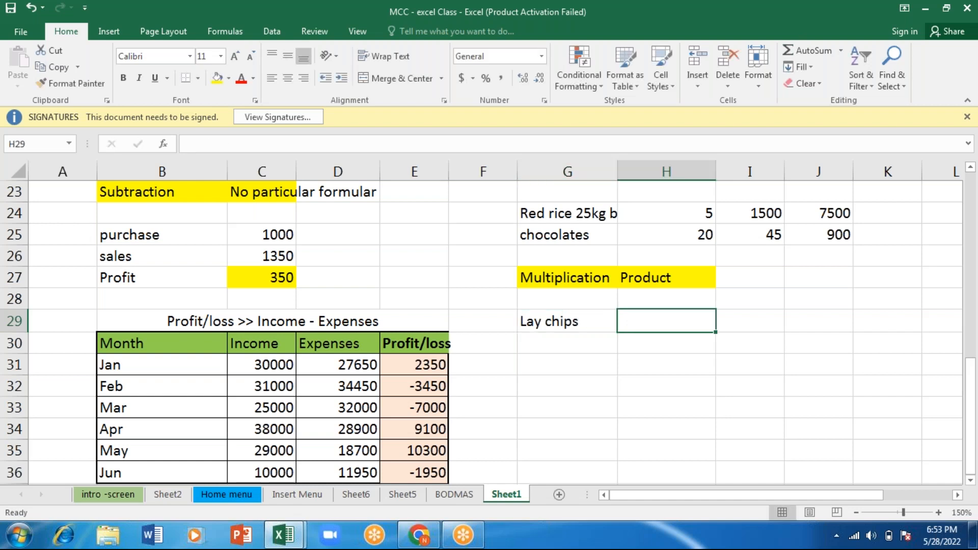
text(50)
key(Tab)
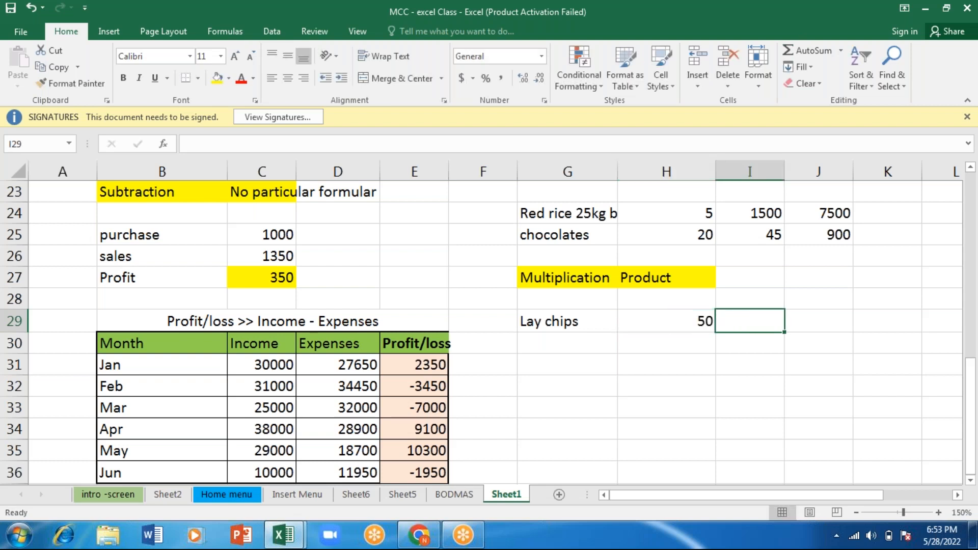
text(20)
key(Tab)
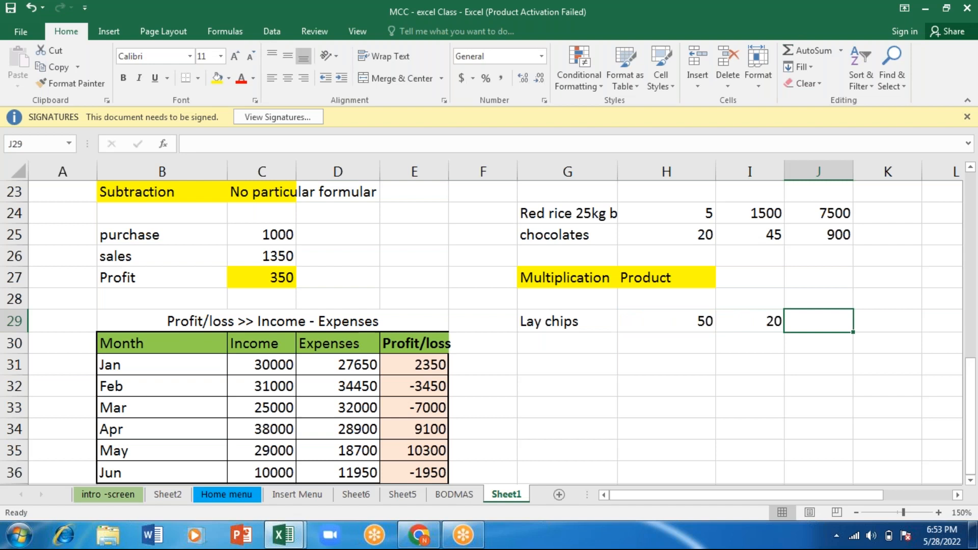
- Try to calculate the Lay chips total in J29 with the formula =PRODUCT(H29:I29)
text(=)
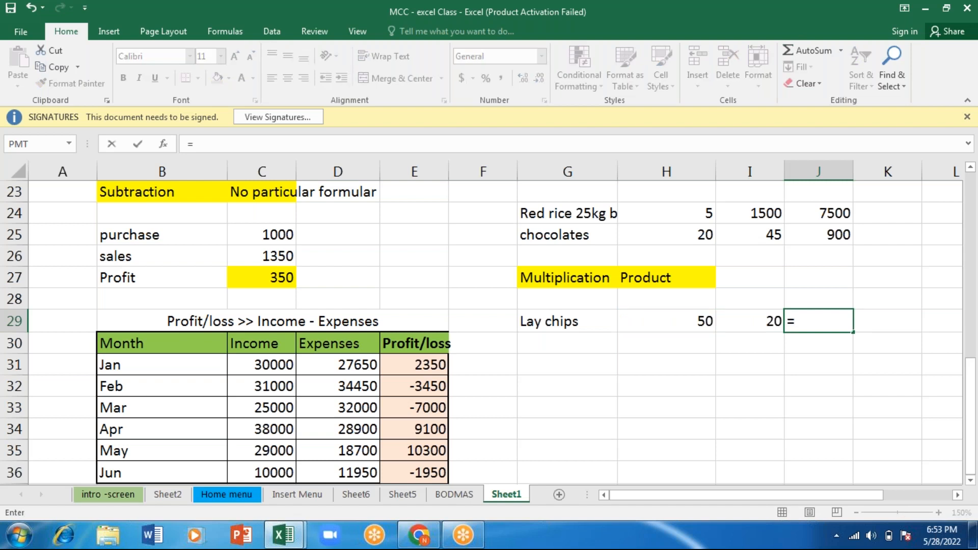
text(pr)
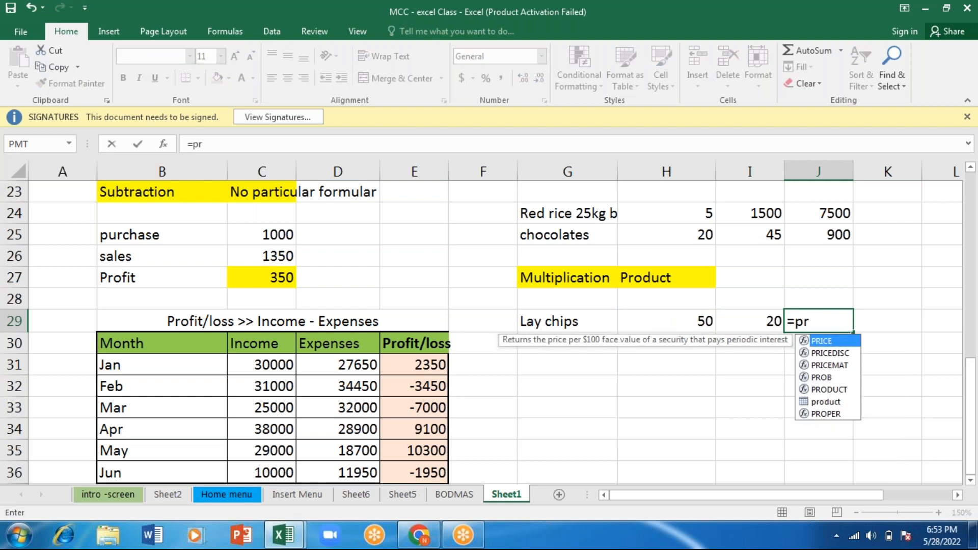
text(od)
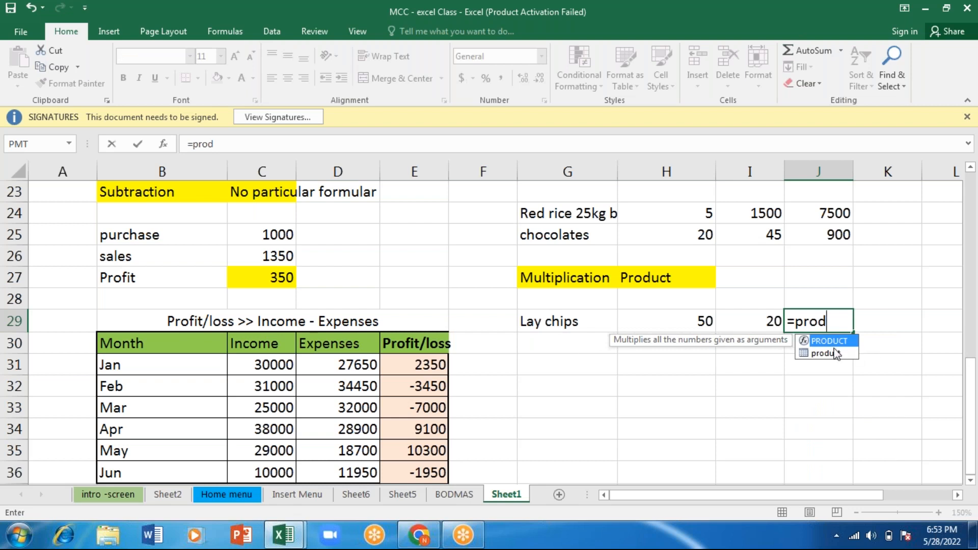
key(Tab)
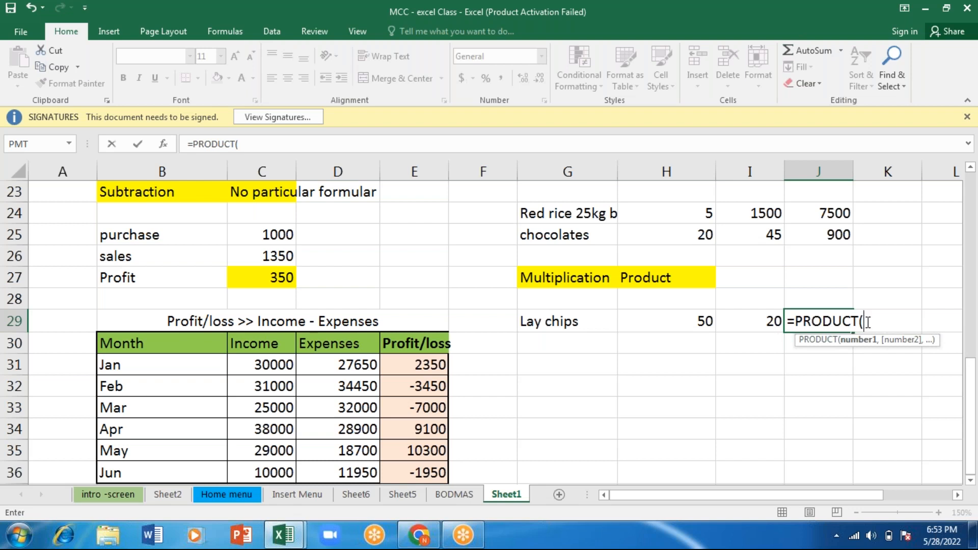
click(683, 321)
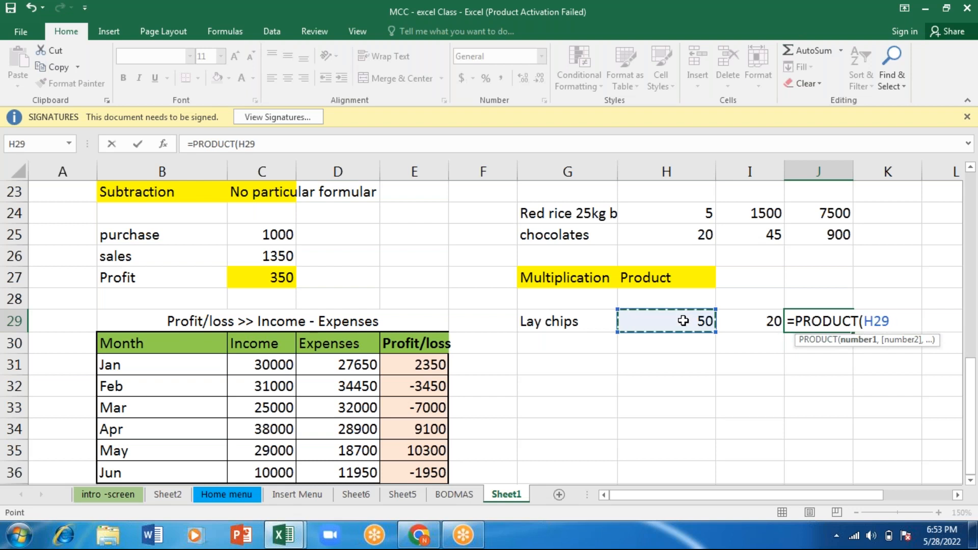
key(shift+Right)
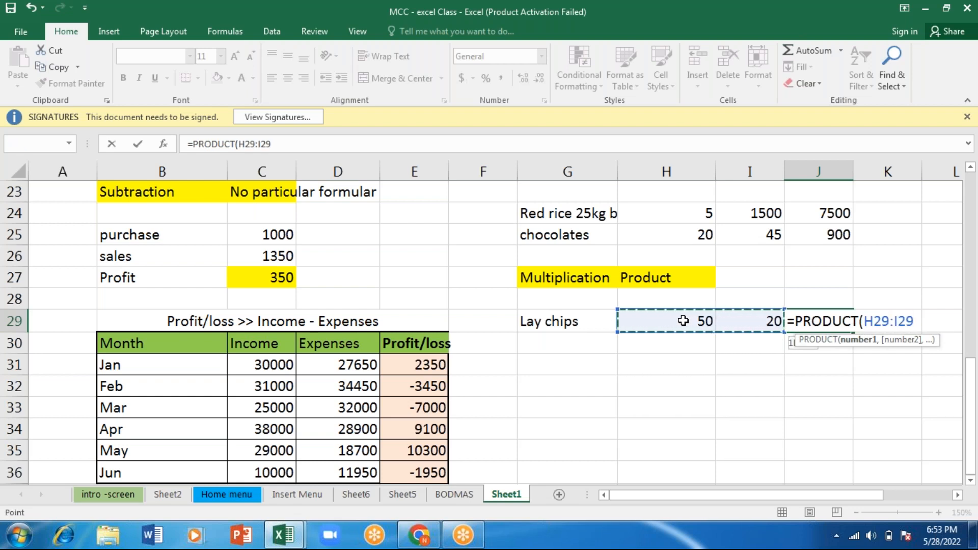
key(shift+Left)
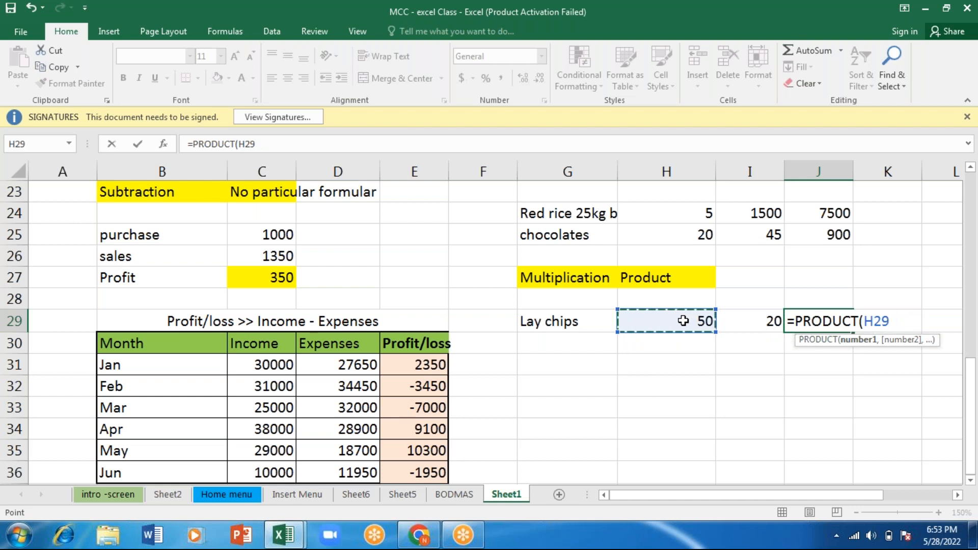
key(shift+Right)
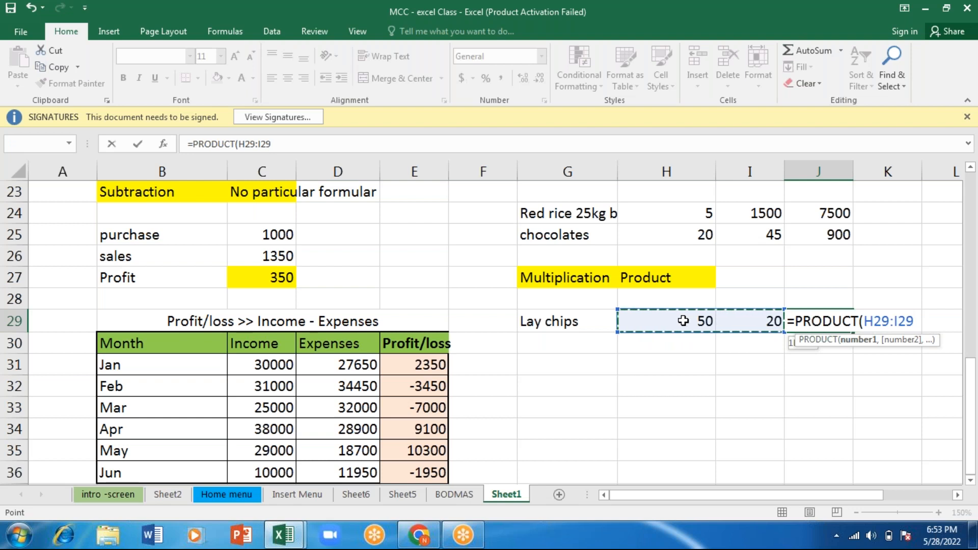
text())
key(Return)
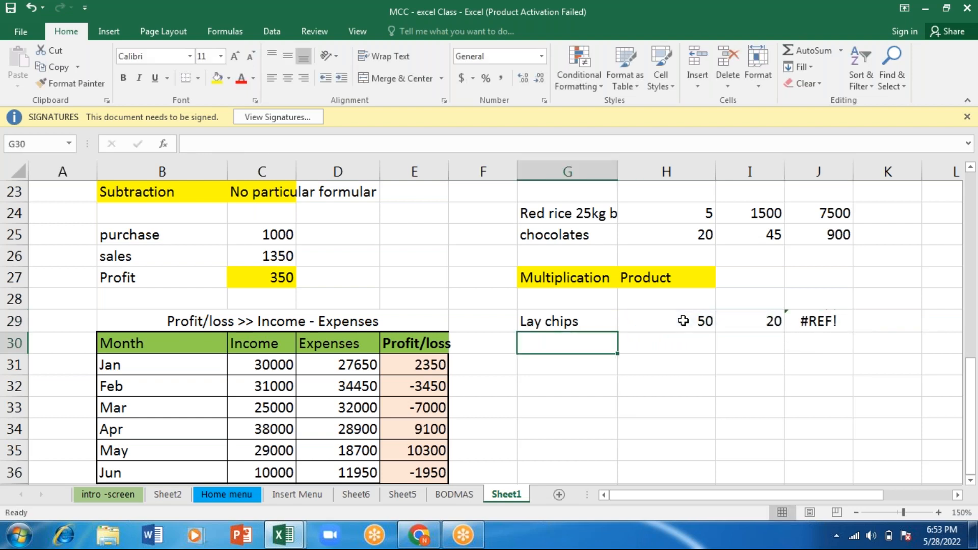
- Check the J29 formula and replace the colon between its references with an asterisk, making it =product(H29*I29)
double_click(835, 321)
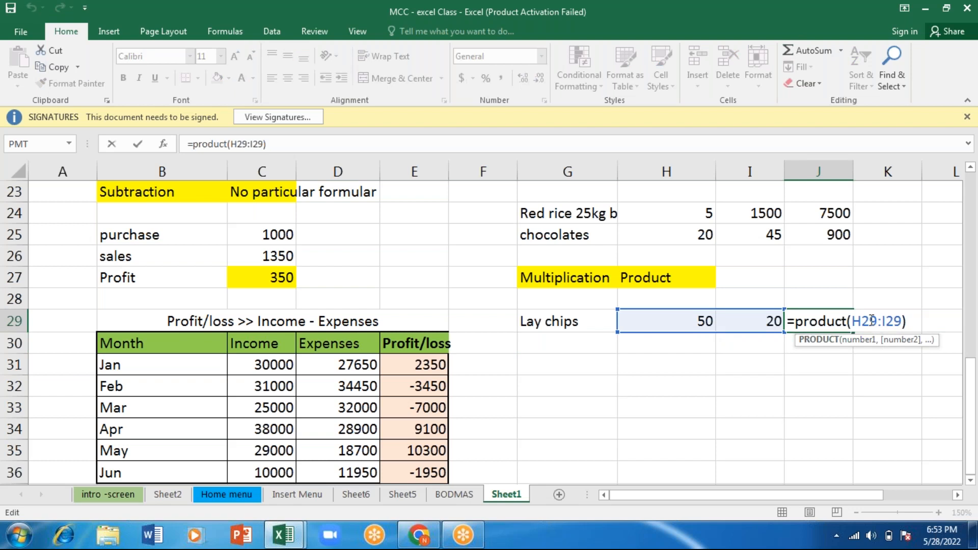
key(Return)
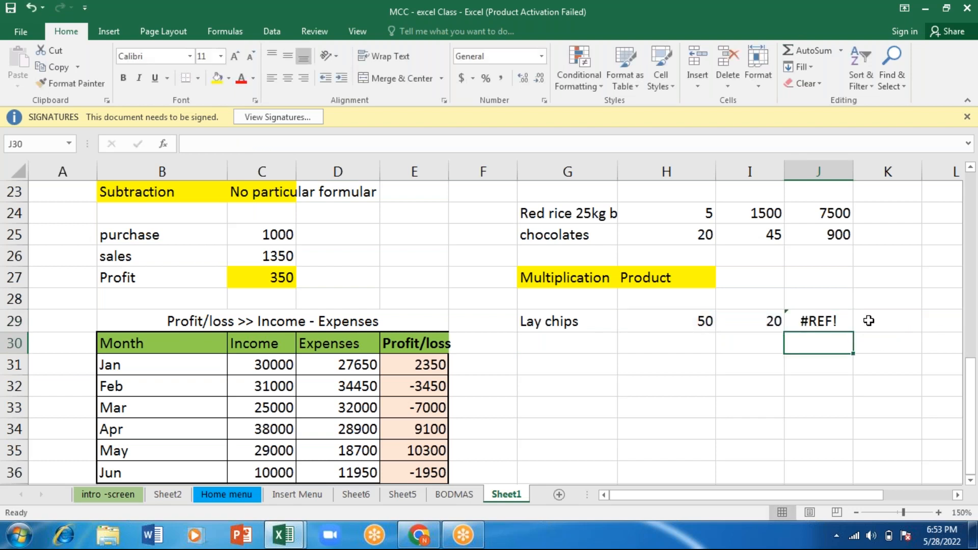
double_click(819, 322)
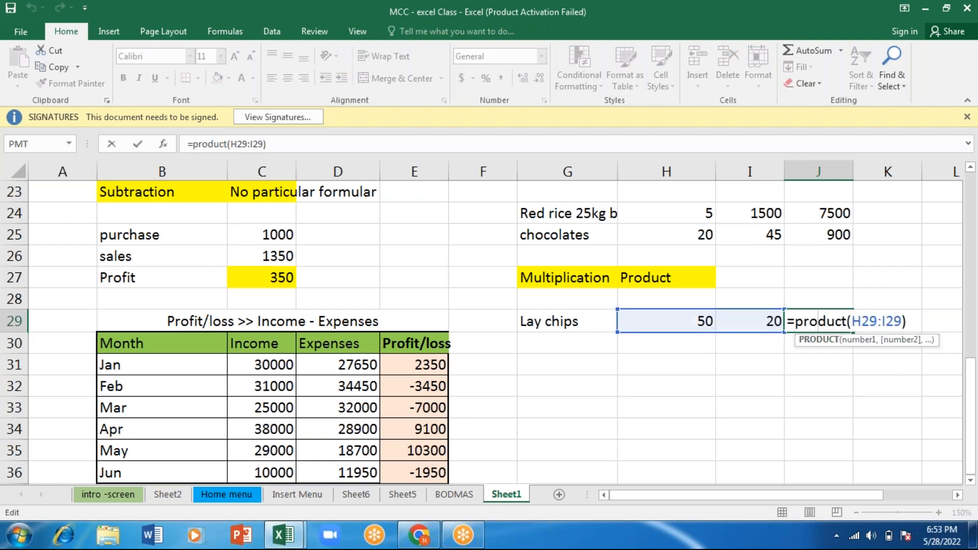
key(Right)
key(Right)
key(Right)
key(Right)
key(Right)
key(Right)
key(Right)
key(Right)
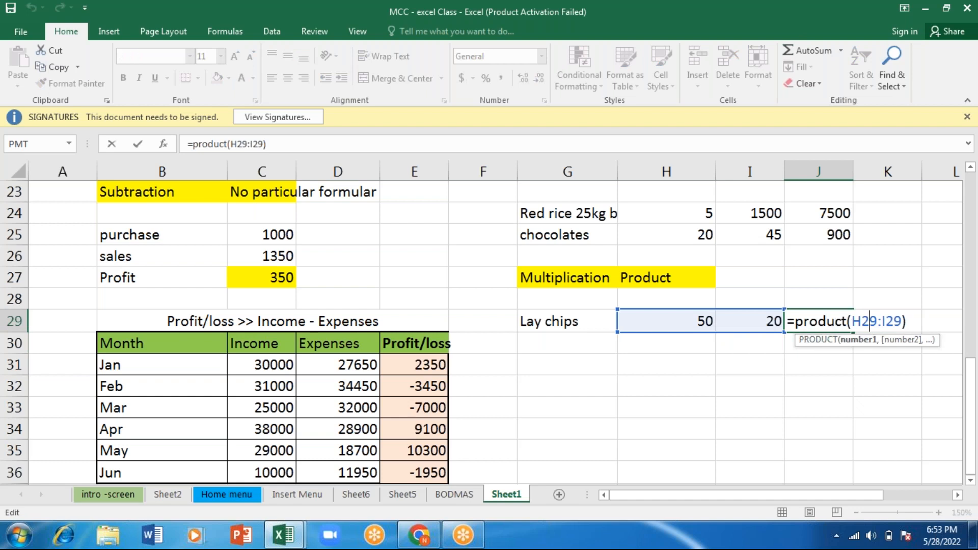
key(Right)
key(Right)
key(Right)
key(Left)
key(Left)
key(BackSpace)
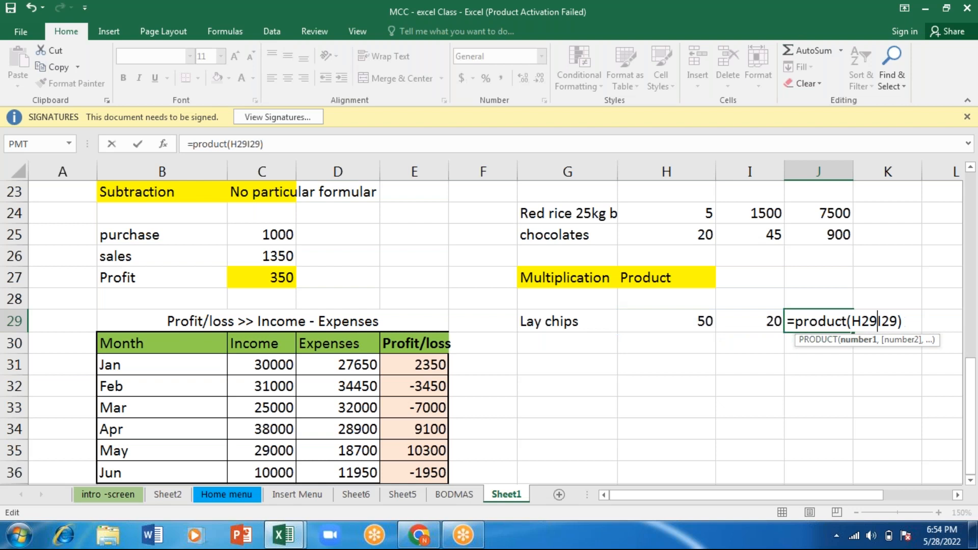
text(*)
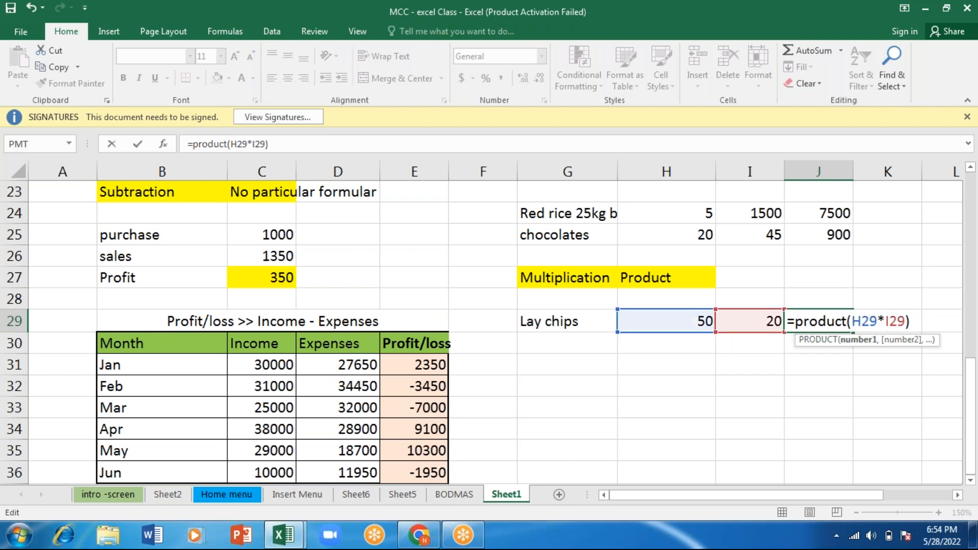
key(Return)
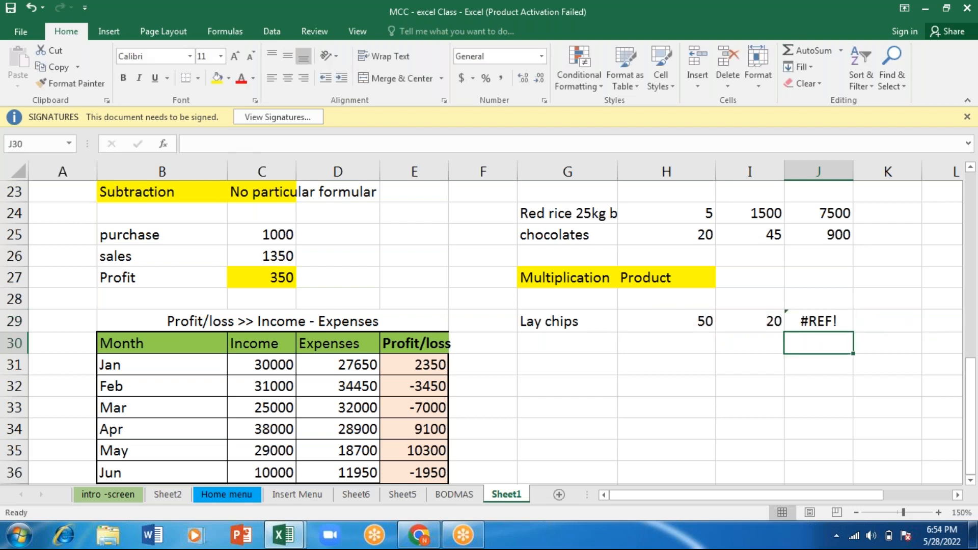
- Inspect the error options for the Lay chips total in J29 and apply Ignore Error
key(Up)
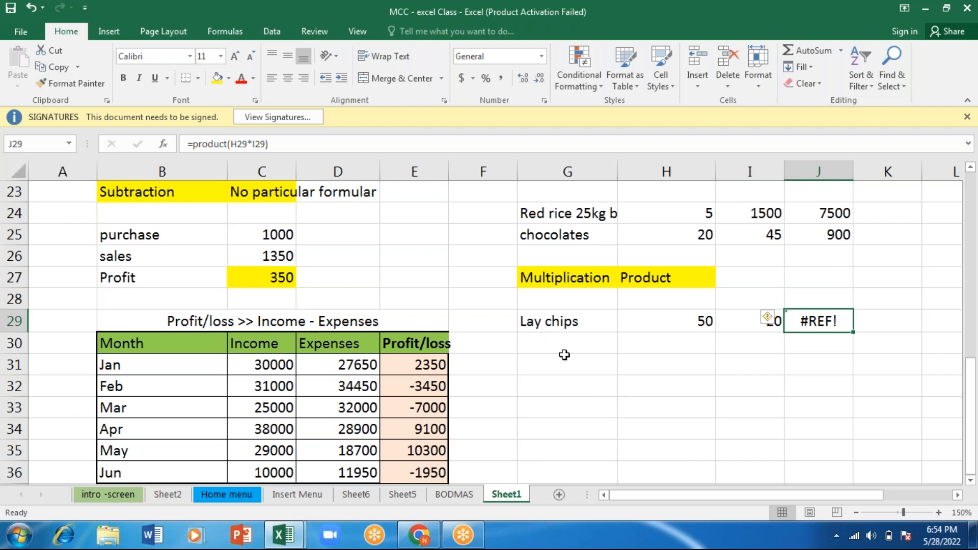
click(769, 321)
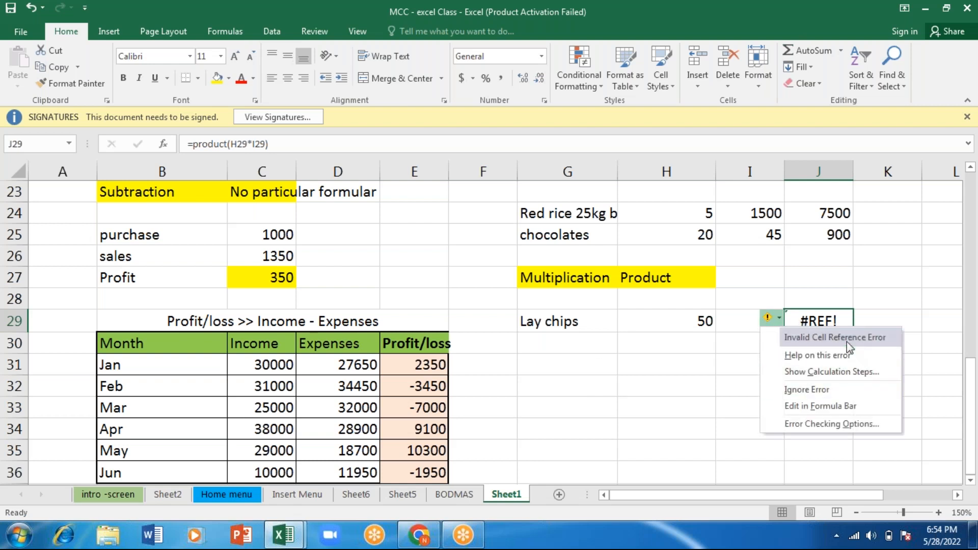
click(807, 390)
- Try to multiply the Lay chips quantity and price in H31 with the formula =PRODUCT(H29,I29)
click(656, 365)
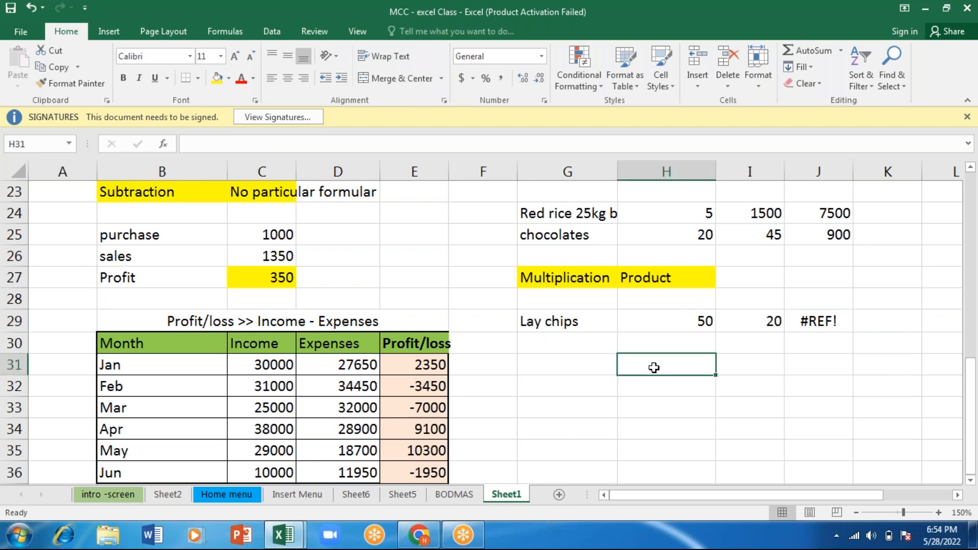
right_click(656, 368)
key(Escape)
text(=pr)
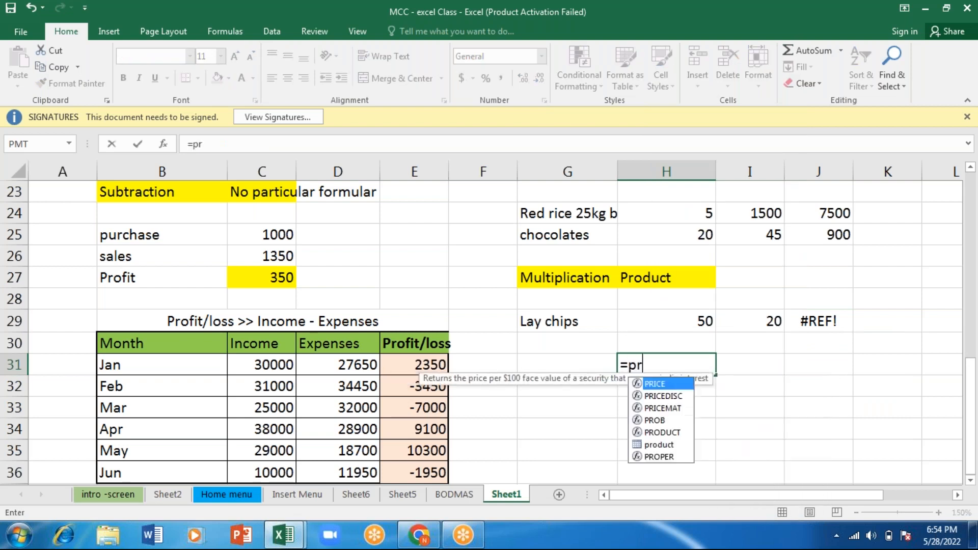
text(oduct)
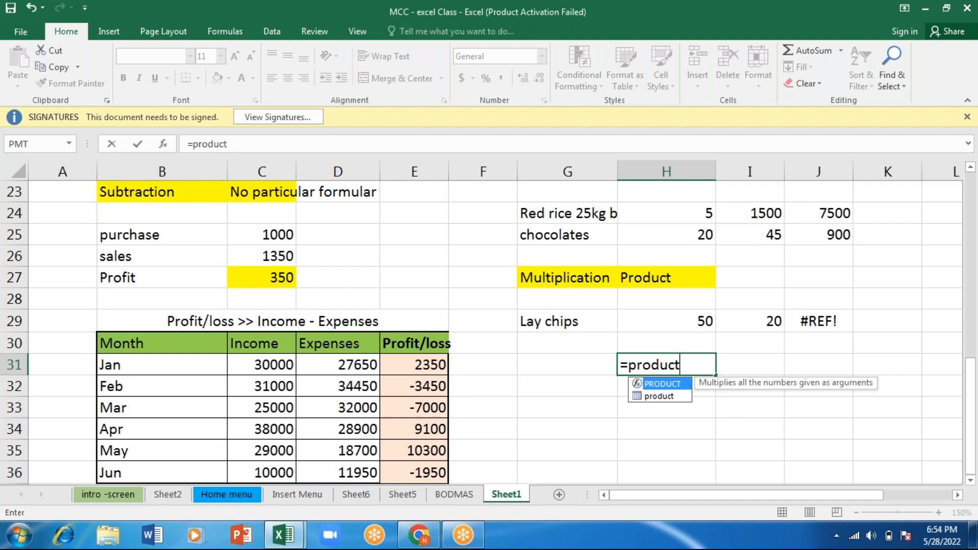
key(Tab)
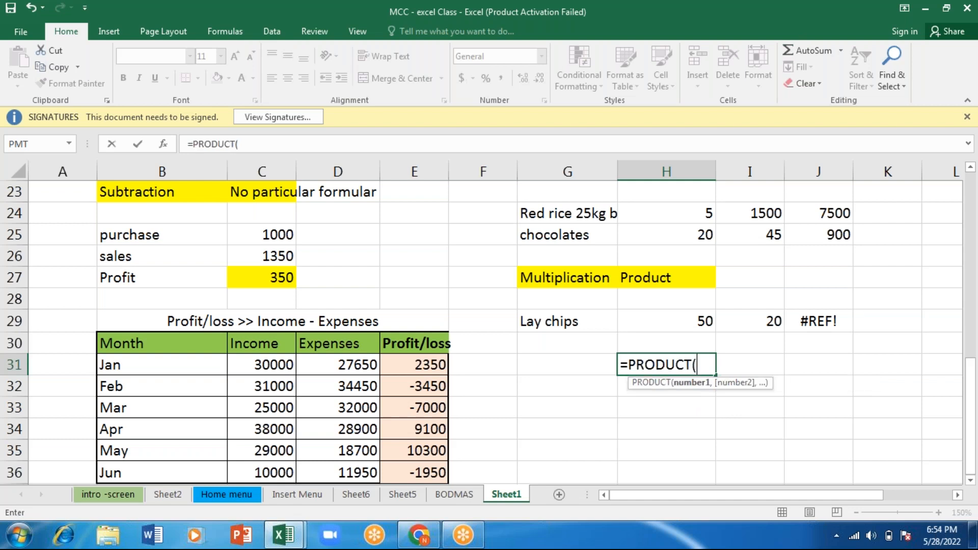
click(696, 318)
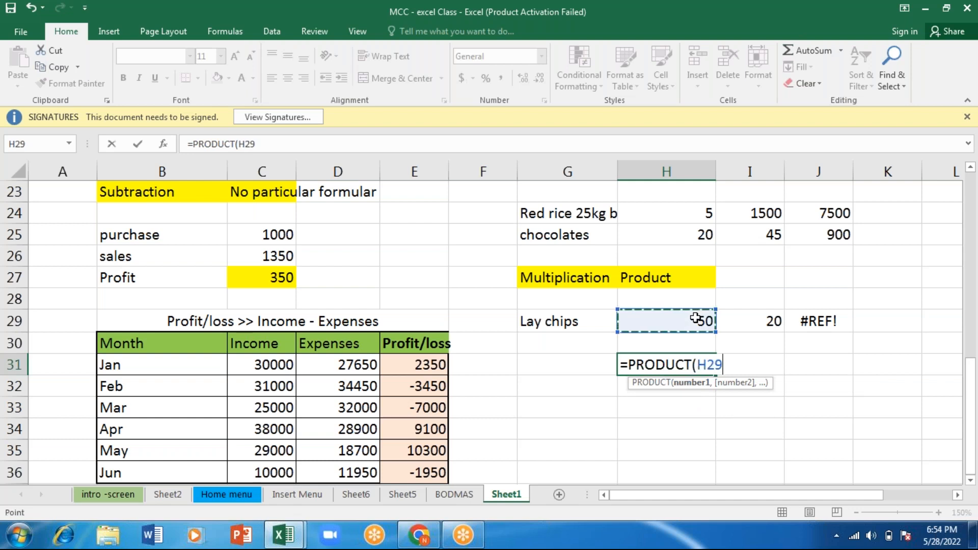
text(,)
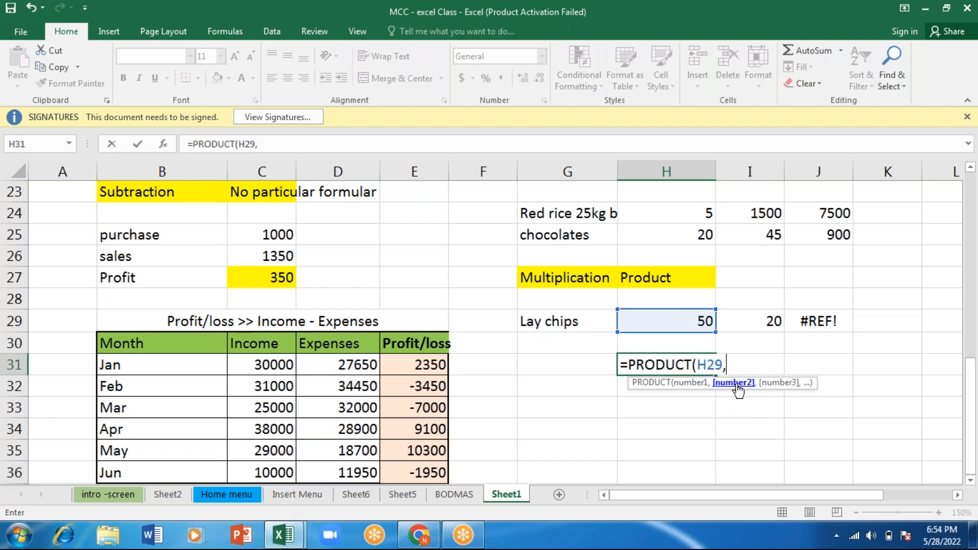
click(767, 319)
text())
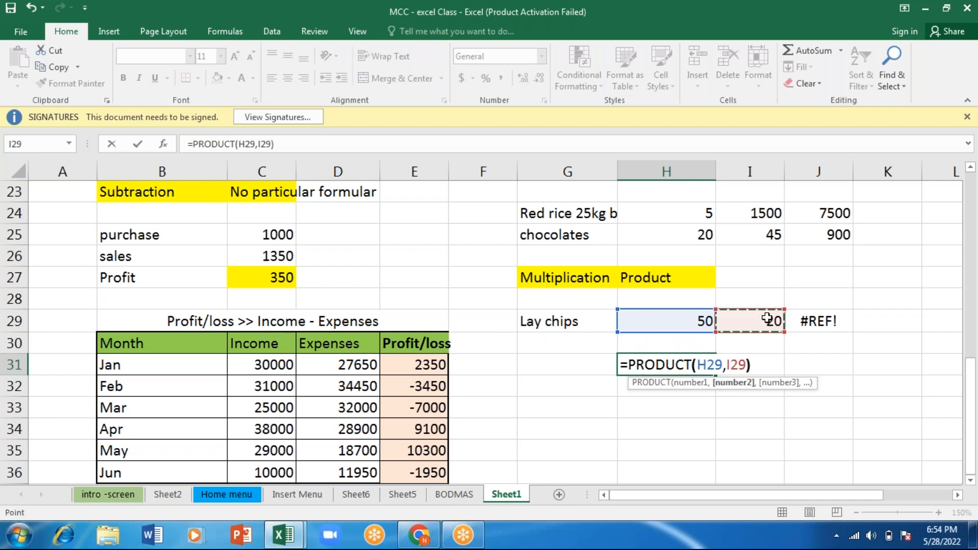
key(Return)
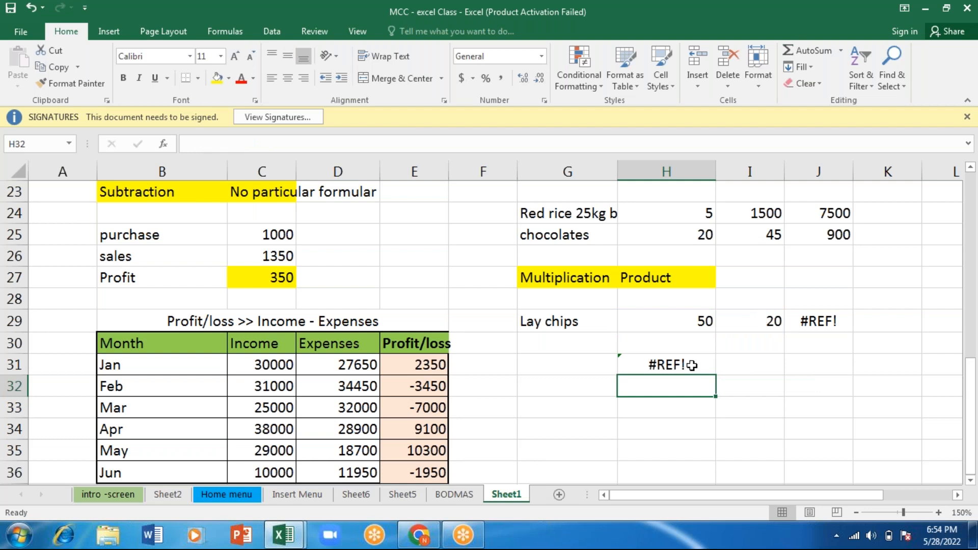
- Inspect the number1 and number2 arguments of the PRODUCT formula in H31
click(667, 363)
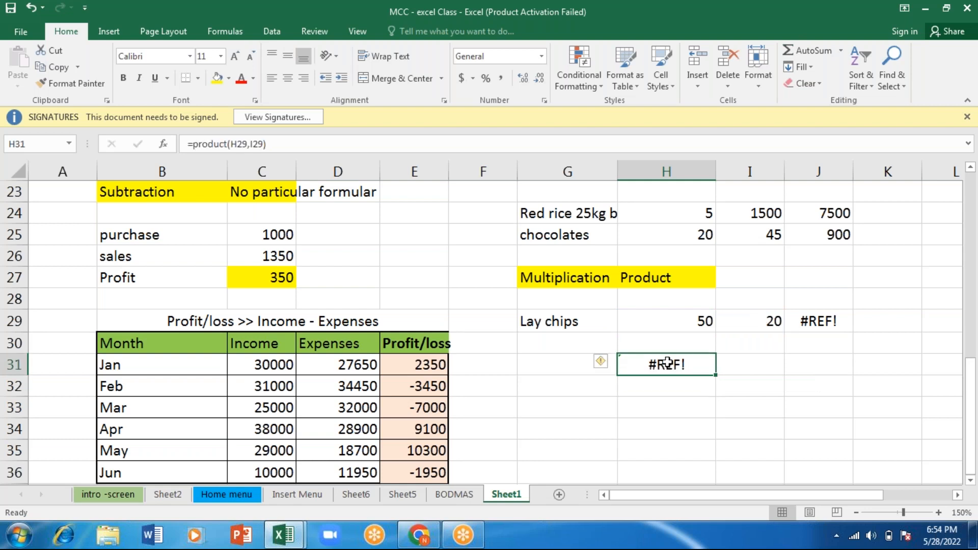
double_click(667, 363)
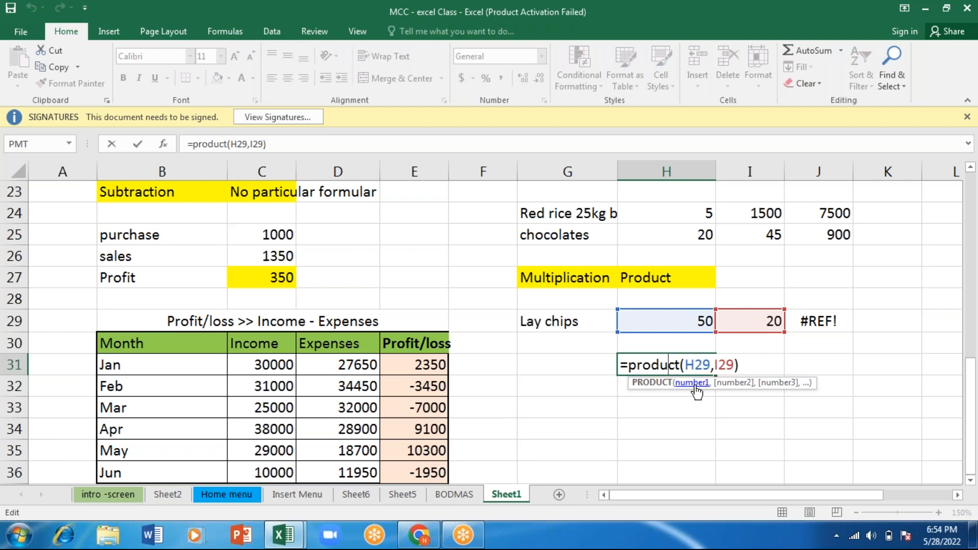
click(696, 391)
click(735, 392)
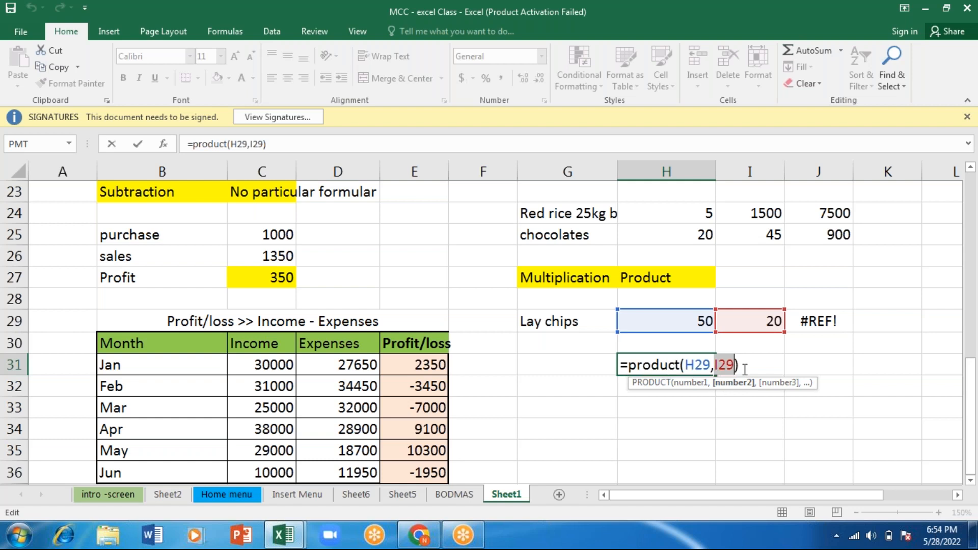
click(744, 369)
key(Return)
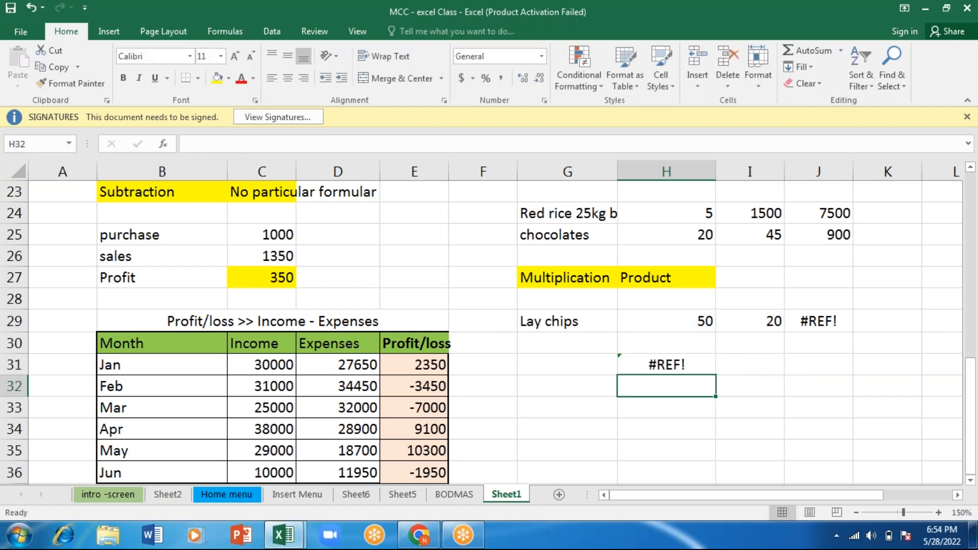
- Remove the equals sign and function name from the H31 formula, leaving only (H29,I29)
click(672, 365)
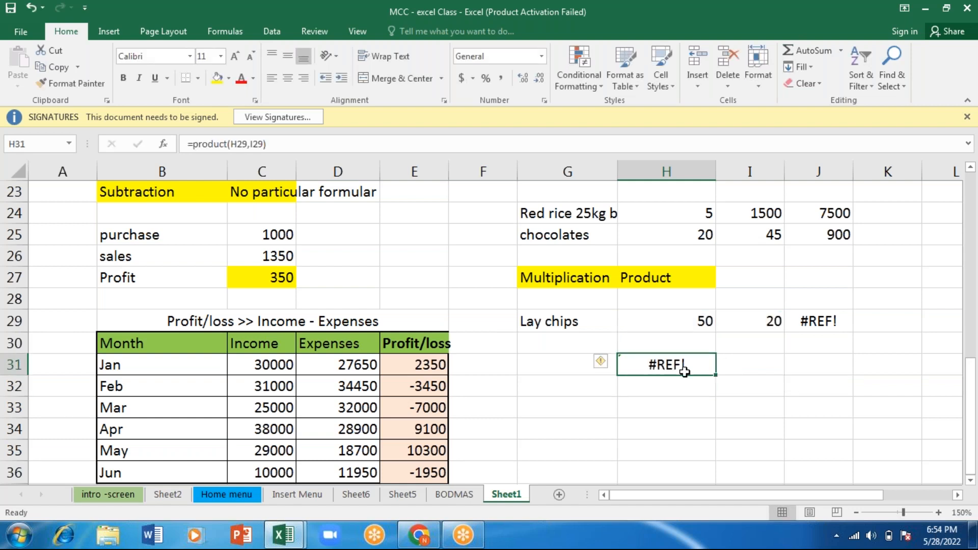
double_click(674, 367)
click(670, 367)
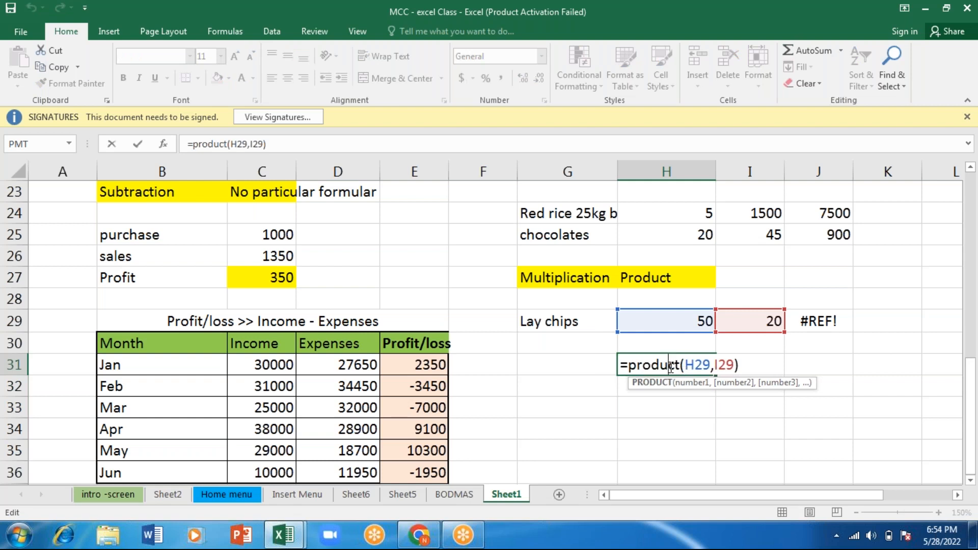
key(BackSpace)
key(BackSpace)
key(BackSpace)
key(BackSpace)
key(BackSpace)
key(BackSpace)
key(BackSpace)
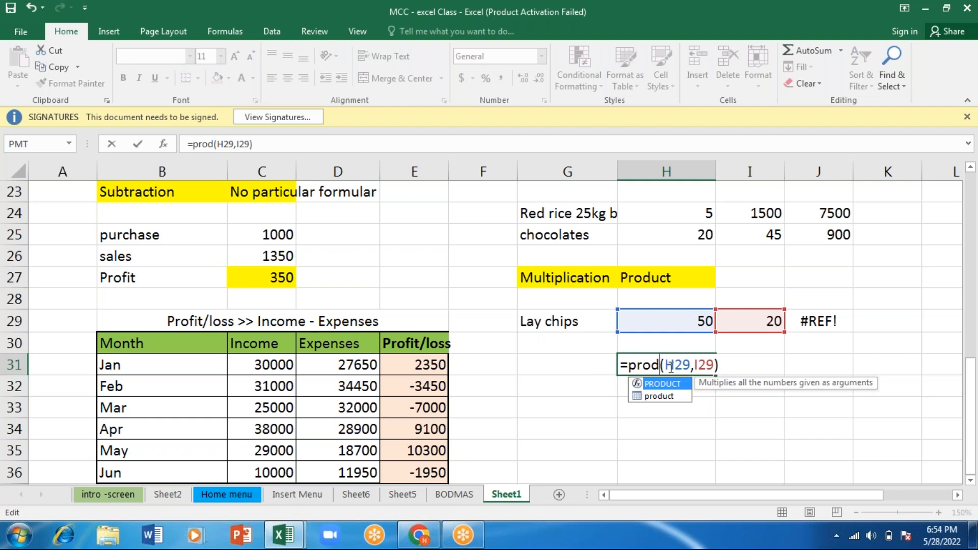
key(BackSpace)
key(Right)
key(Right)
key(Right)
key(Right)
key(Right)
key(Right)
key(Right)
key(Right)
key(Right)
key(Return)
key(Down)
key(Down)
key(Up)
key(Up)
key(Up)
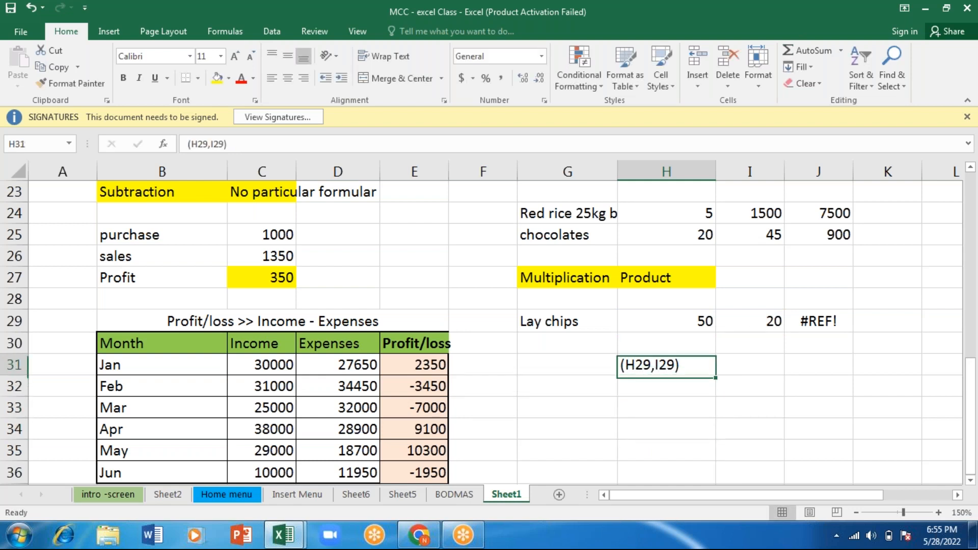
- Replace the content of H31 with a PRODUCT formula that uses direct numbers, =PRODUCT(1,5)
key(BackSpace)
text(=product)
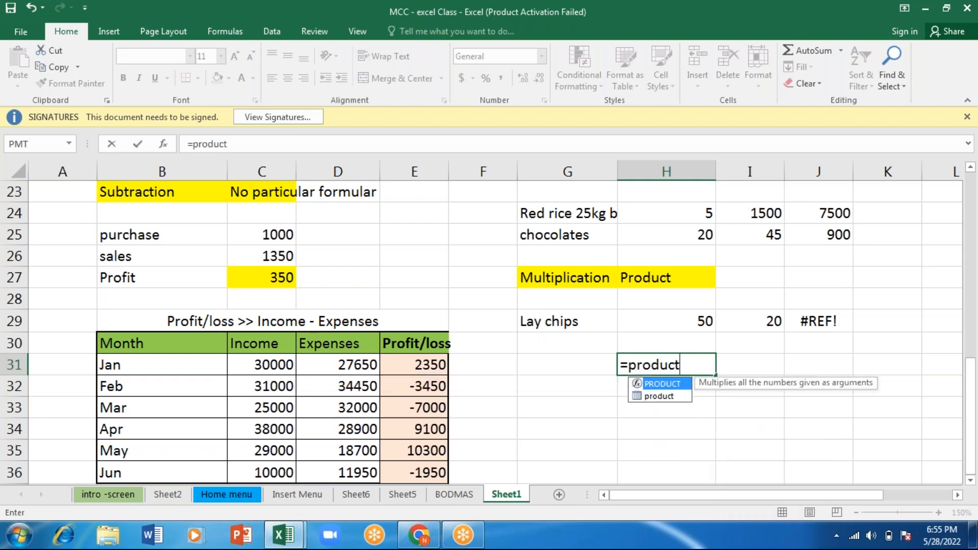
key(Tab)
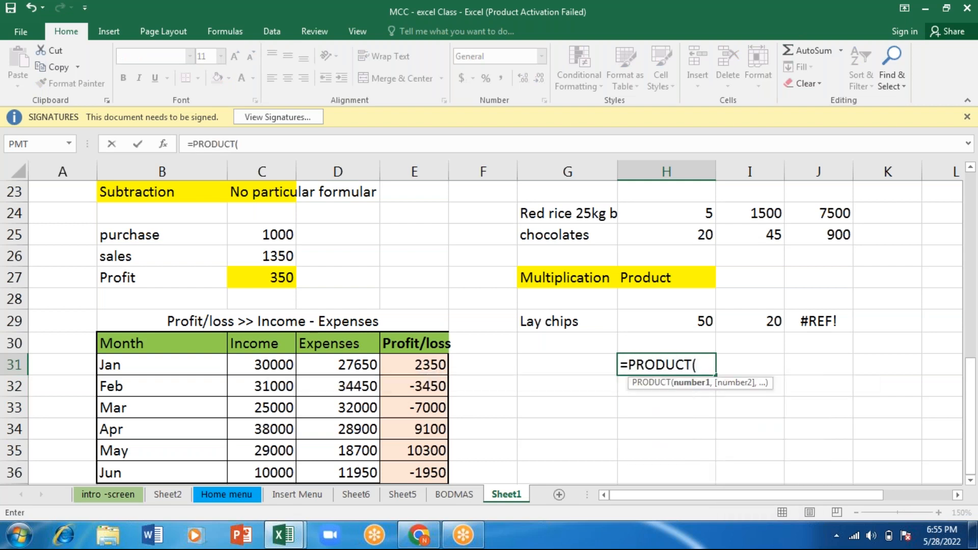
text(1234)
key(BackSpace)
key(BackSpace)
key(BackSpace)
text(*)
key(BackSpace)
text(,5))
key(Return)
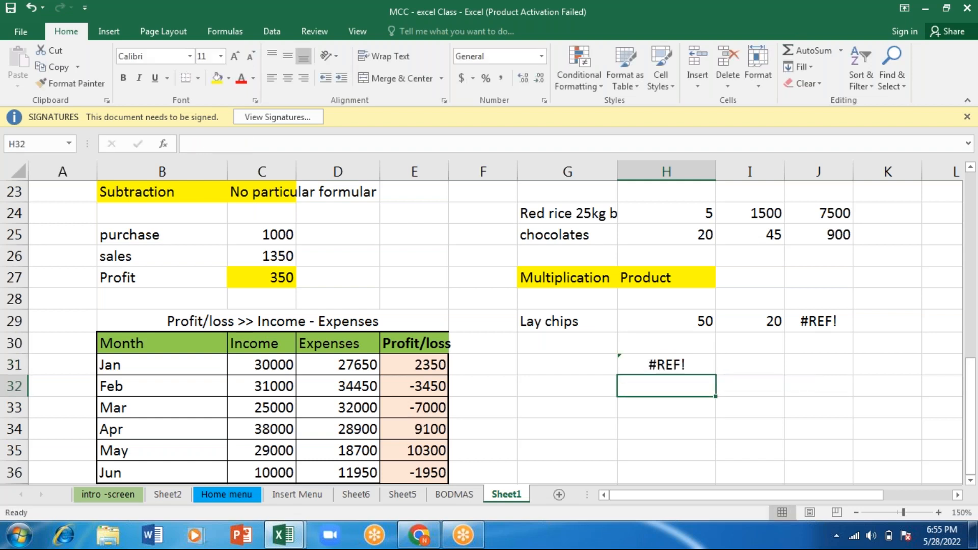
key(Up)
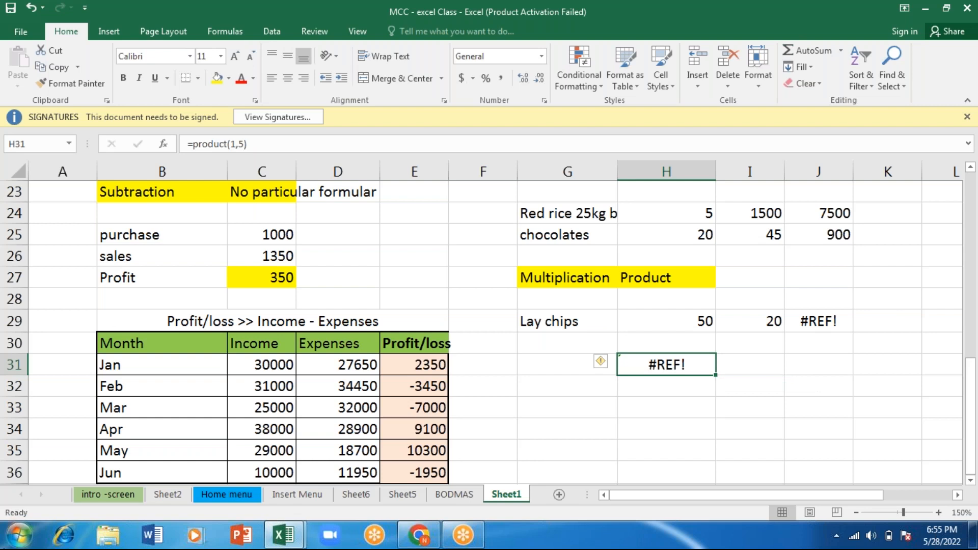
- Launch Remote Desktop Connection with the Run command mstsc and start a connection to 192.168.1.10
click(19, 534)
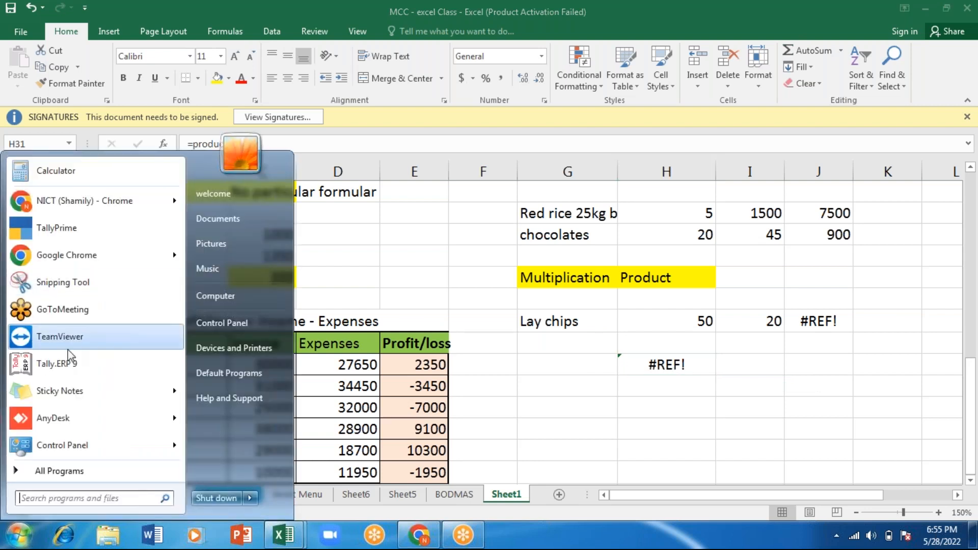
click(40, 531)
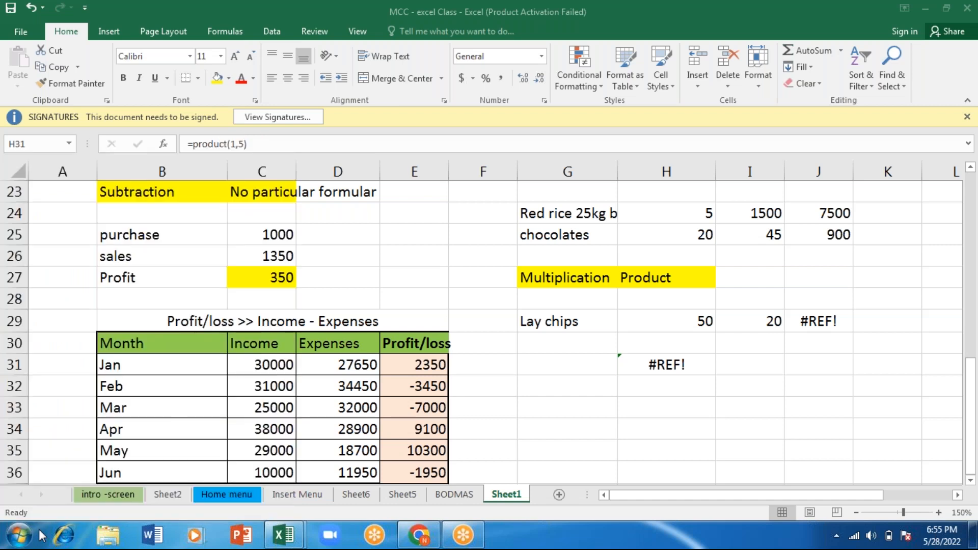
key(super+r)
text(,)
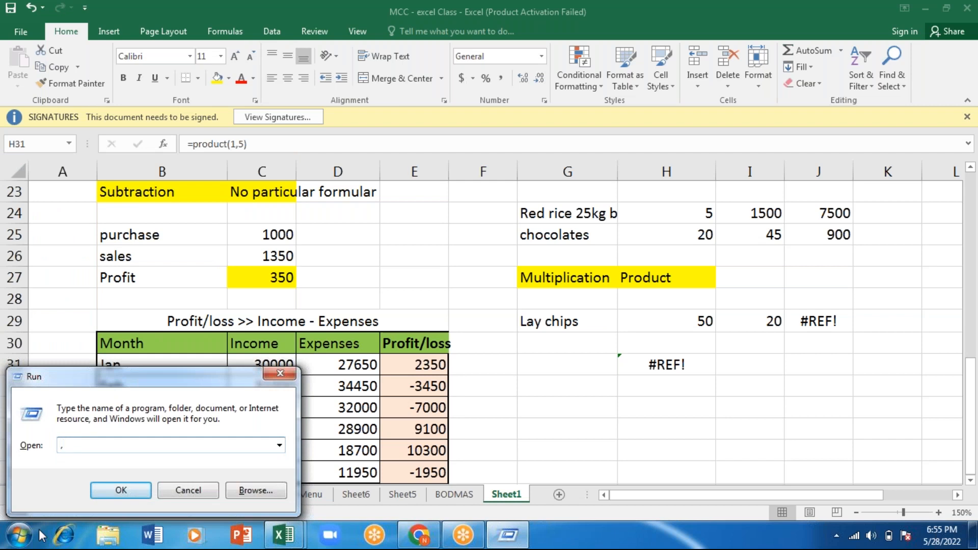
key(BackSpace)
text(mst)
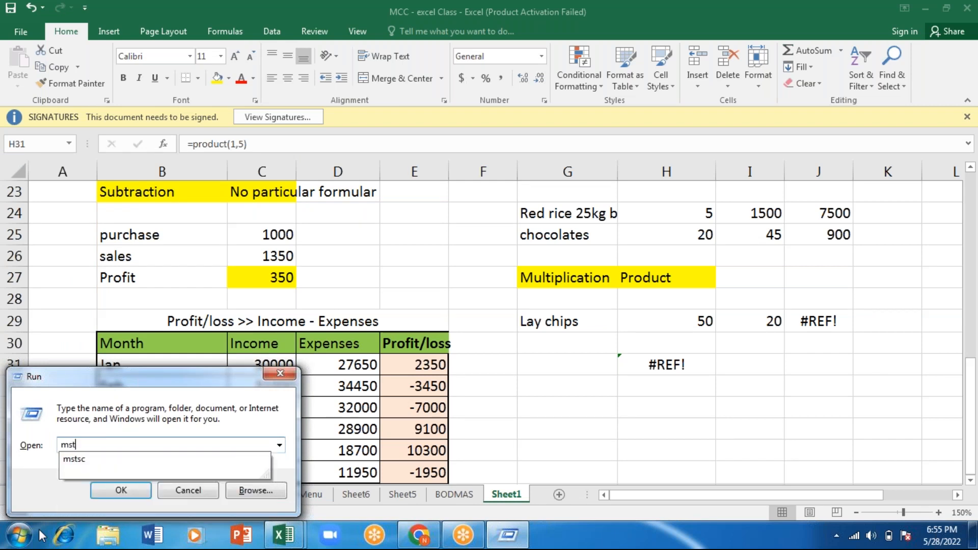
text(sc)
key(Return)
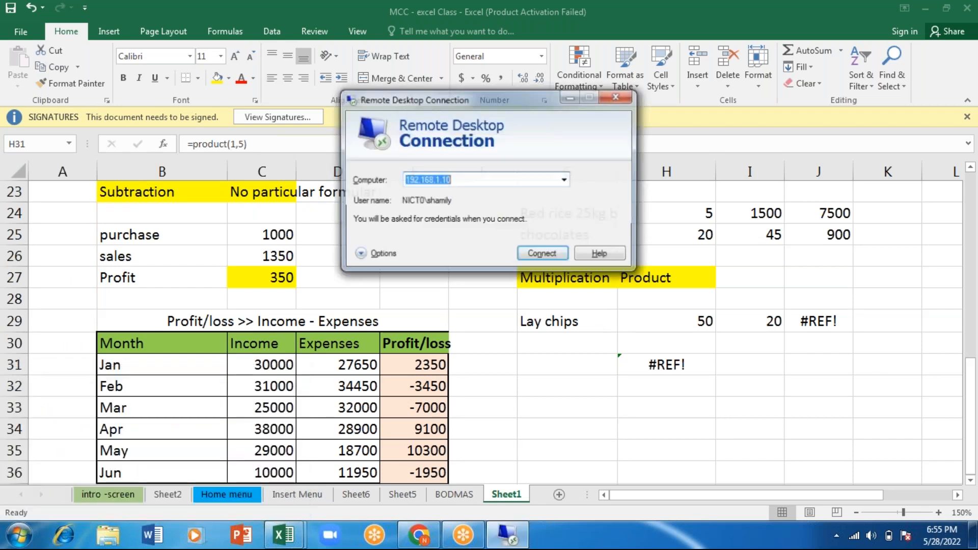
click(546, 257)
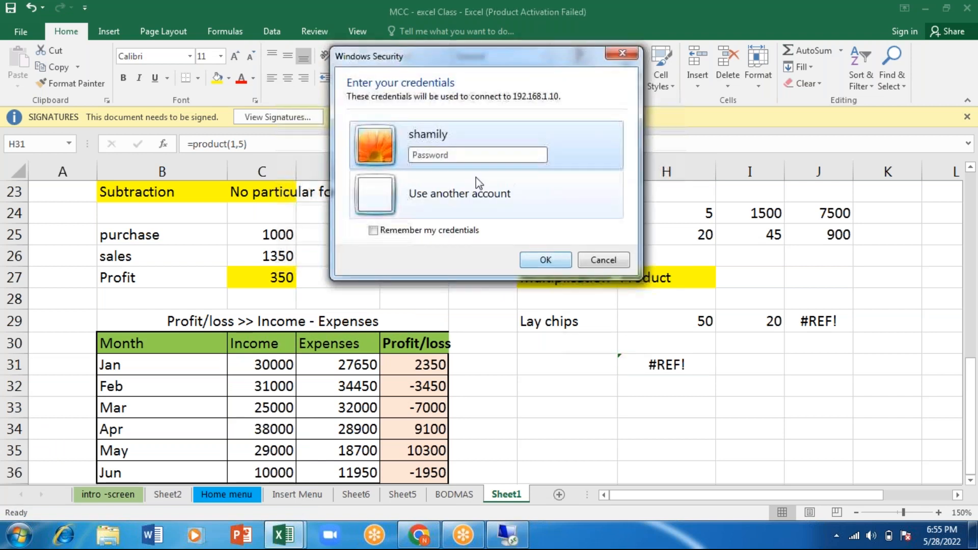
- Enter the account password for the remote computer and accept connecting despite the certificate errors
text(•••••)
key(BackSpace)
key(BackSpace)
key(BackSpace)
key(BackSpace)
key(BackSpace)
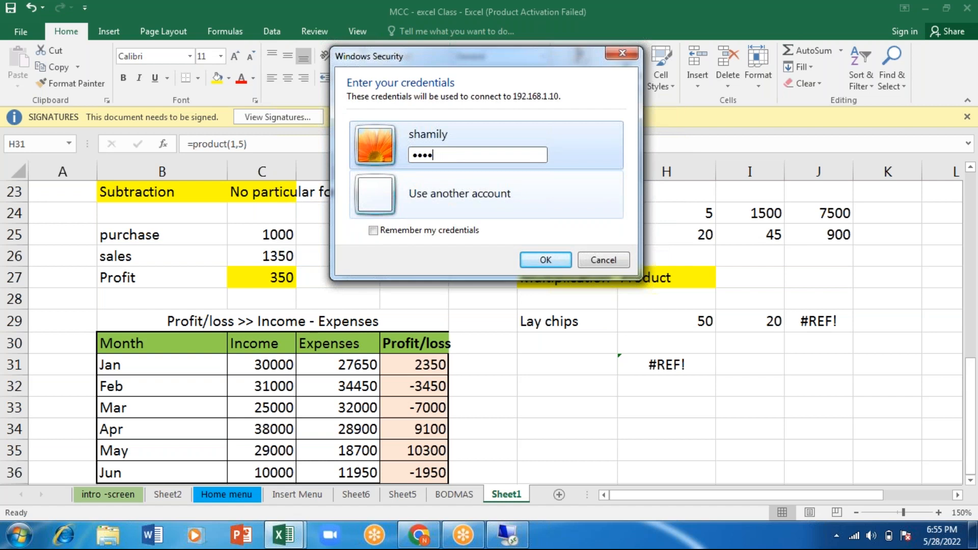
text(•••••)
key(Return)
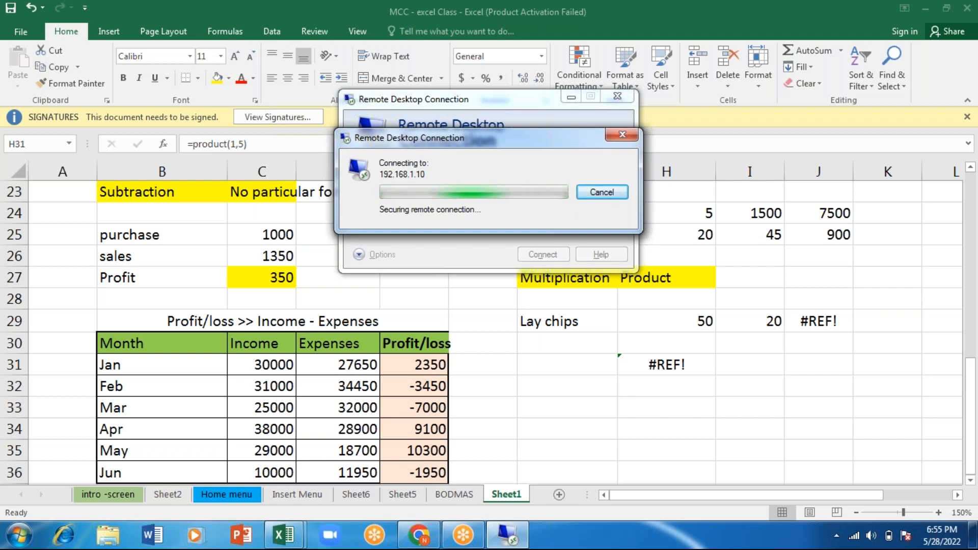
key(Left)
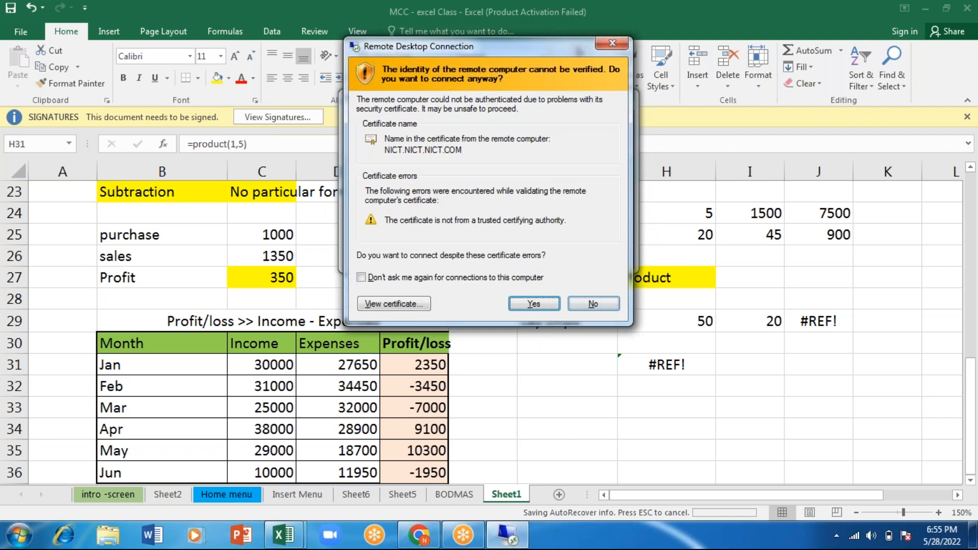
key(Return)
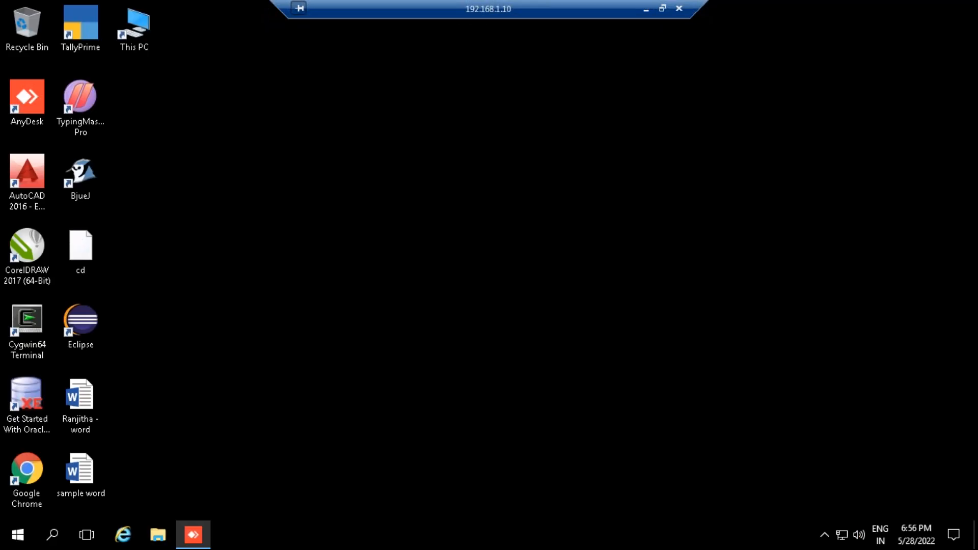
- Launch Excel 2016 on the remote desktop, create a blank workbook and maximize its window
click(20, 538)
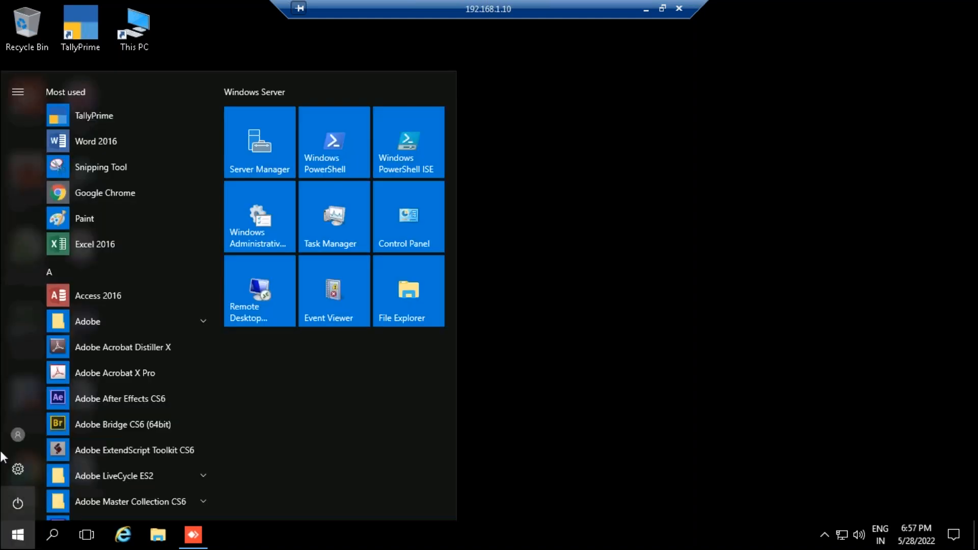
click(84, 244)
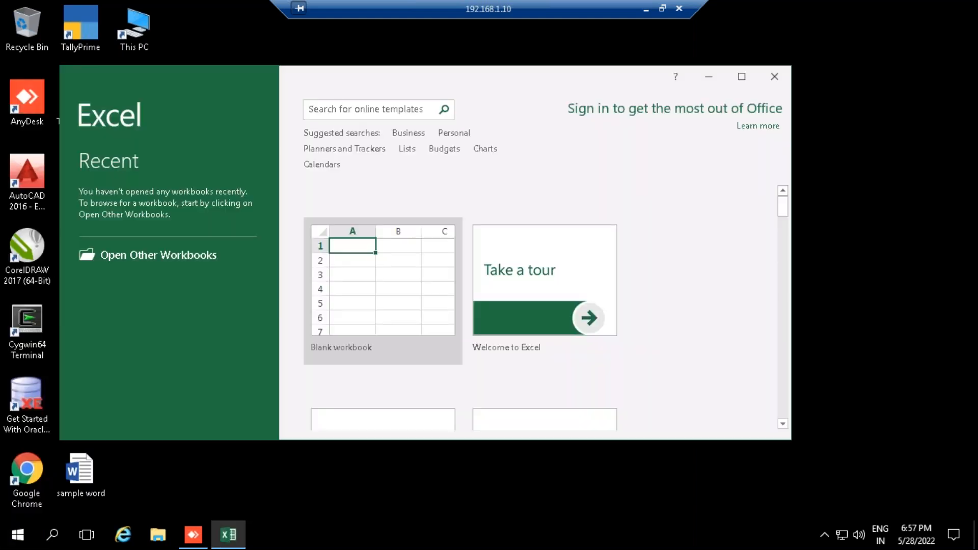
click(377, 280)
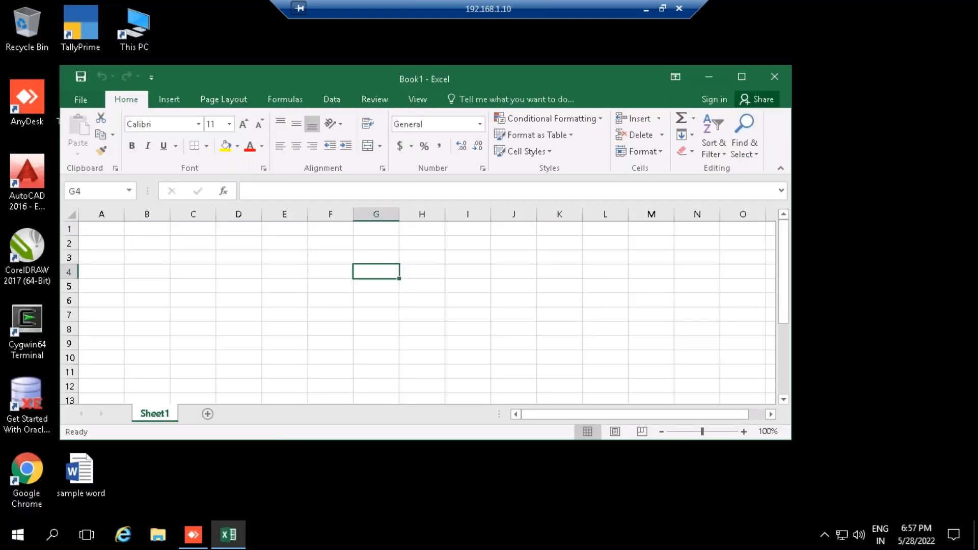
click(742, 77)
- Enter the item name Chips in cell C4, correcting the misspelled first entry
click(127, 208)
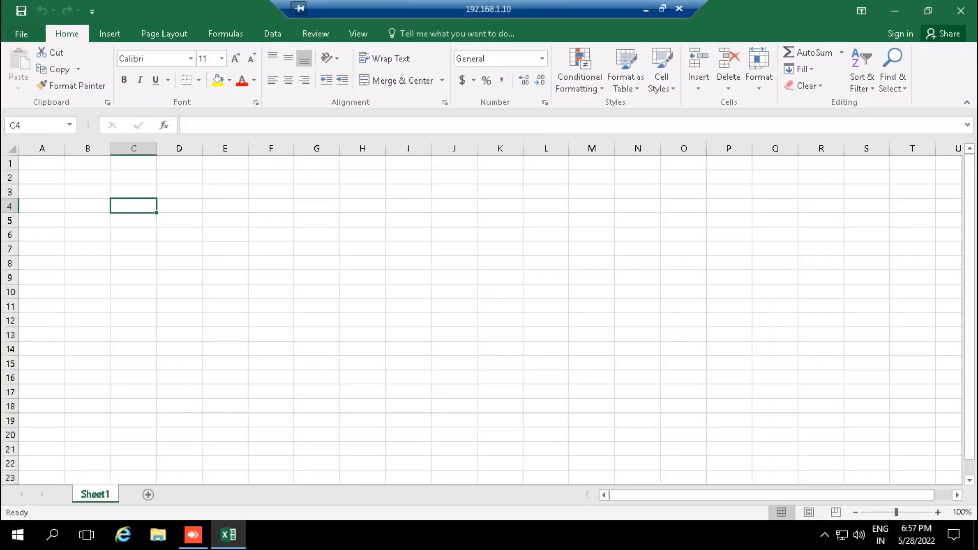
text(cips)
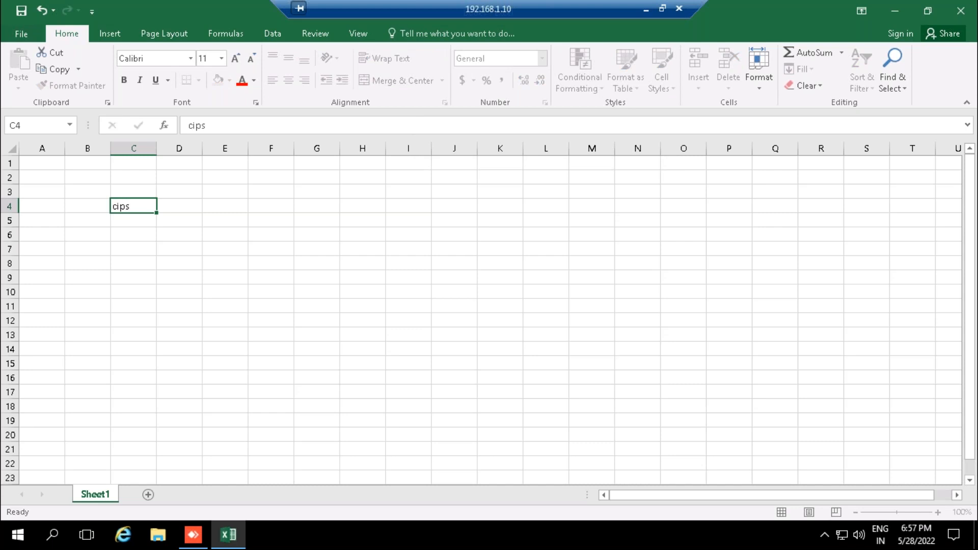
key(Tab)
key(Left)
text(C)
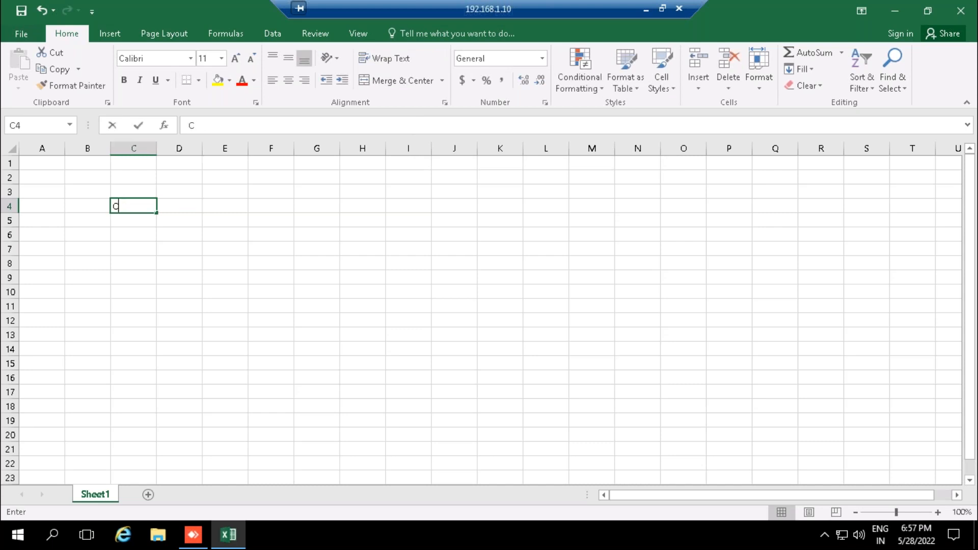
text(hips)
key(Tab)
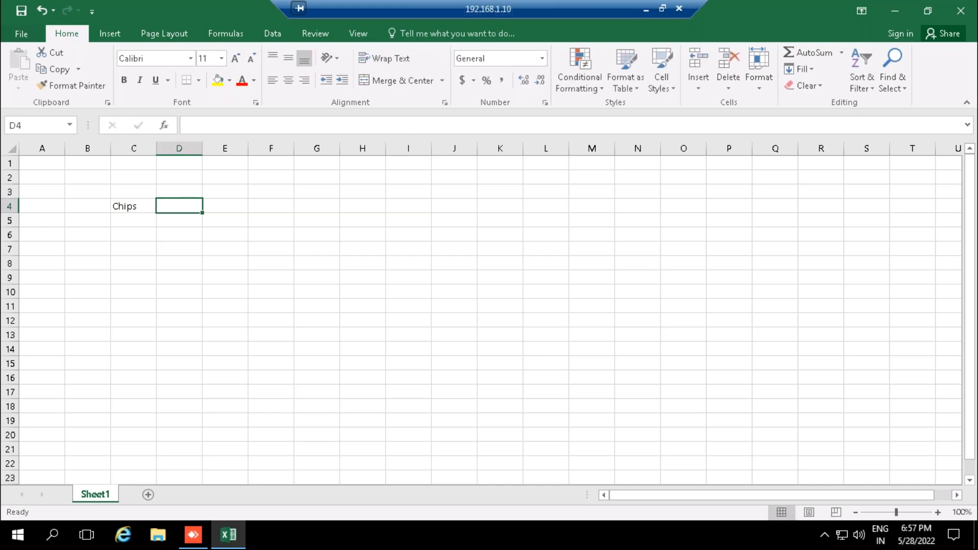
- Enter 15 in D4 and 30 in E4 as the two numbers for the Chips row
click(937, 512)
click(937, 512)
click(937, 512)
click(936, 512)
click(936, 512)
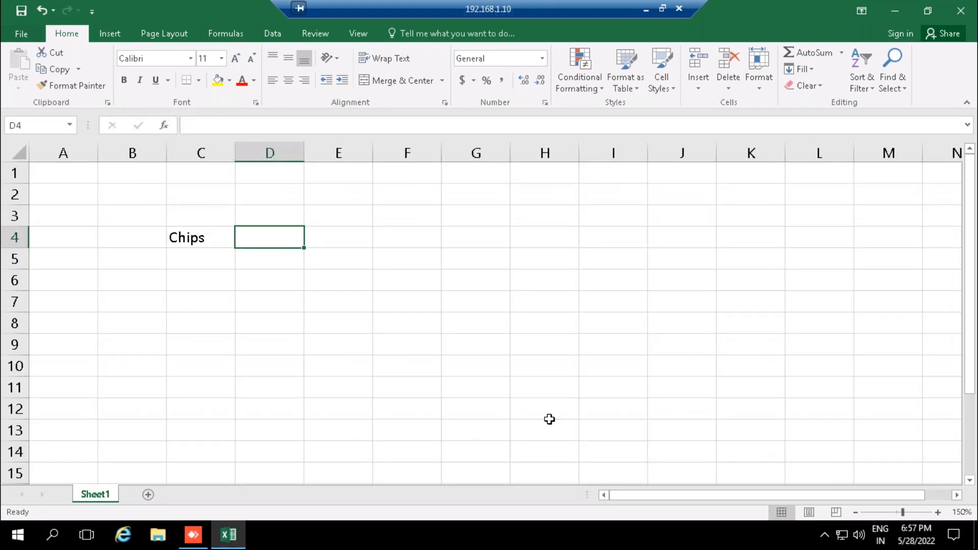
text(15)
key(Tab)
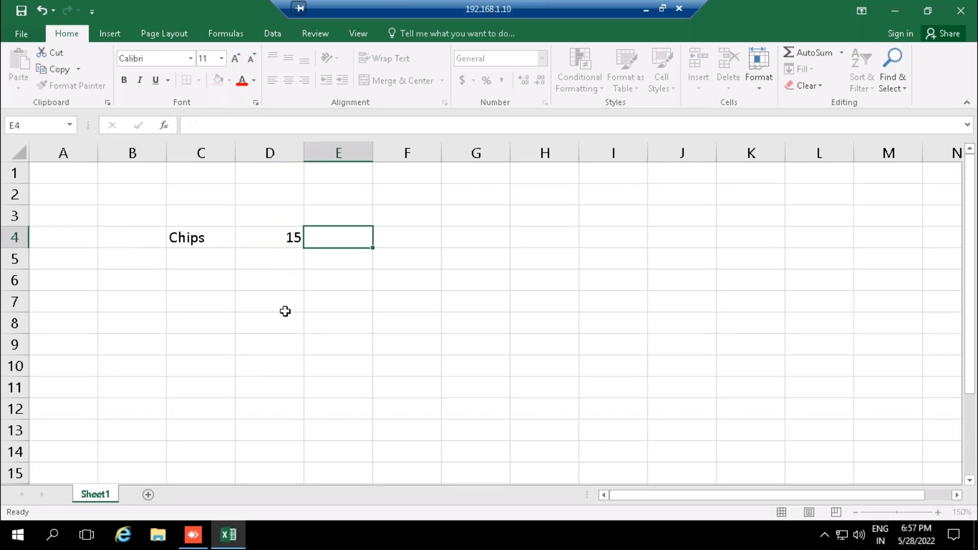
text(30)
key(Tab)
- Multiply the two Chips values in F4 with the formula =PRODUCT(D4,E4)
text(=)
text(pri)
key(BackSpace)
text(od)
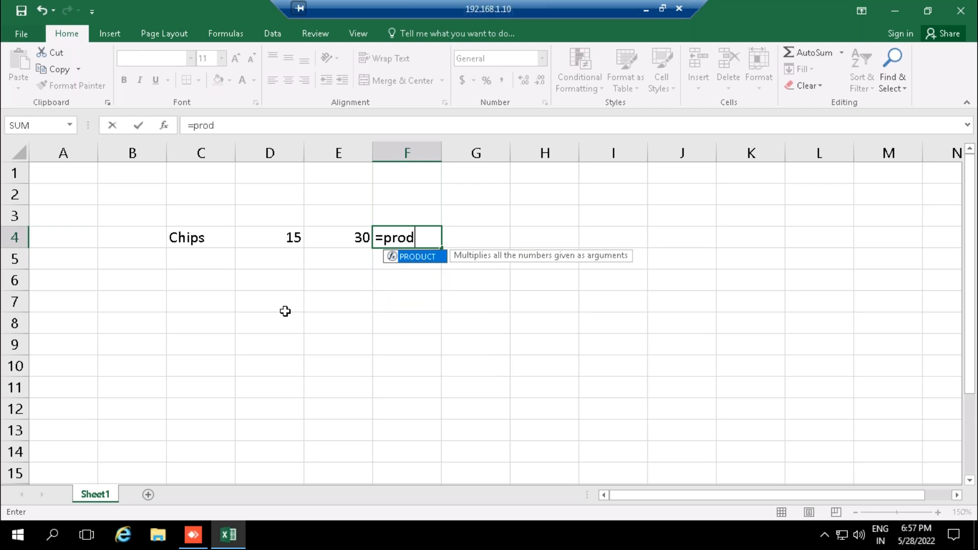
key(Tab)
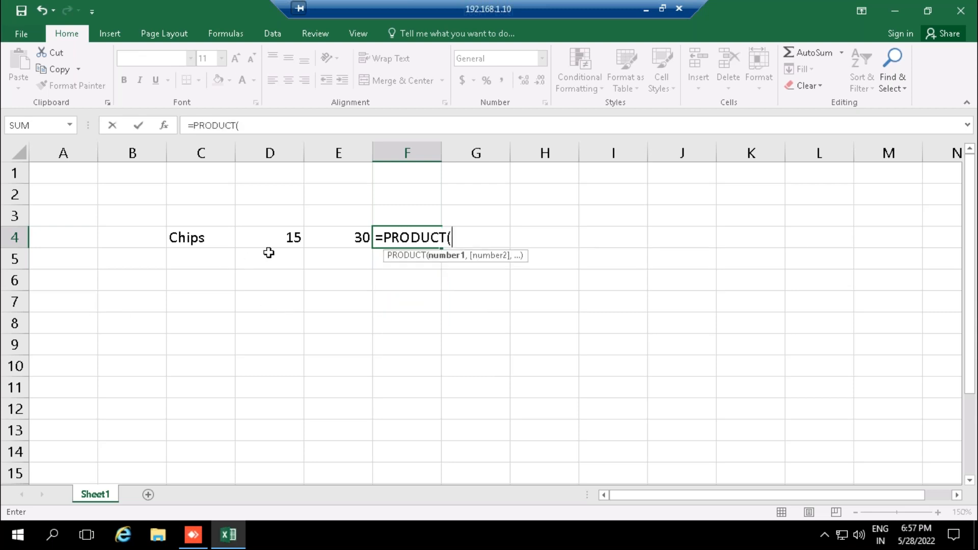
click(284, 236)
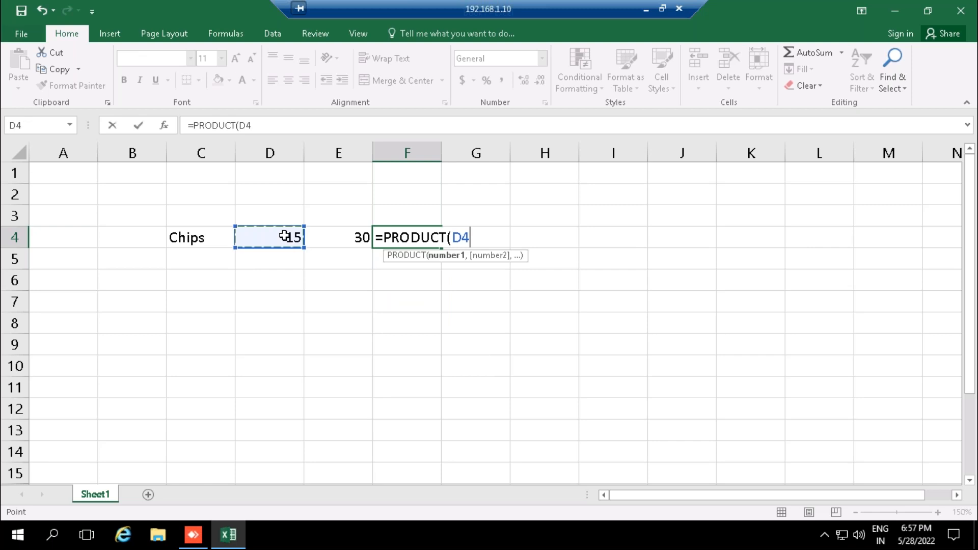
text(,)
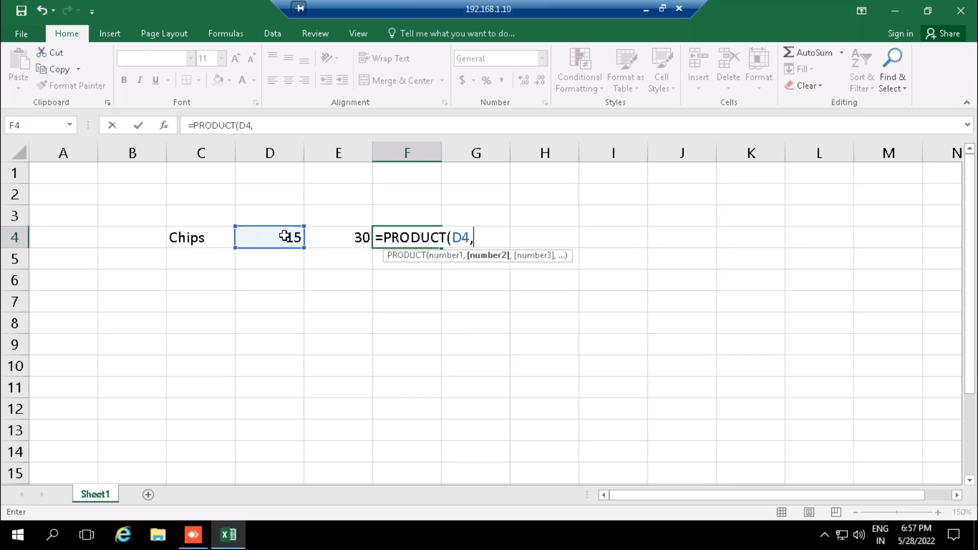
click(353, 241)
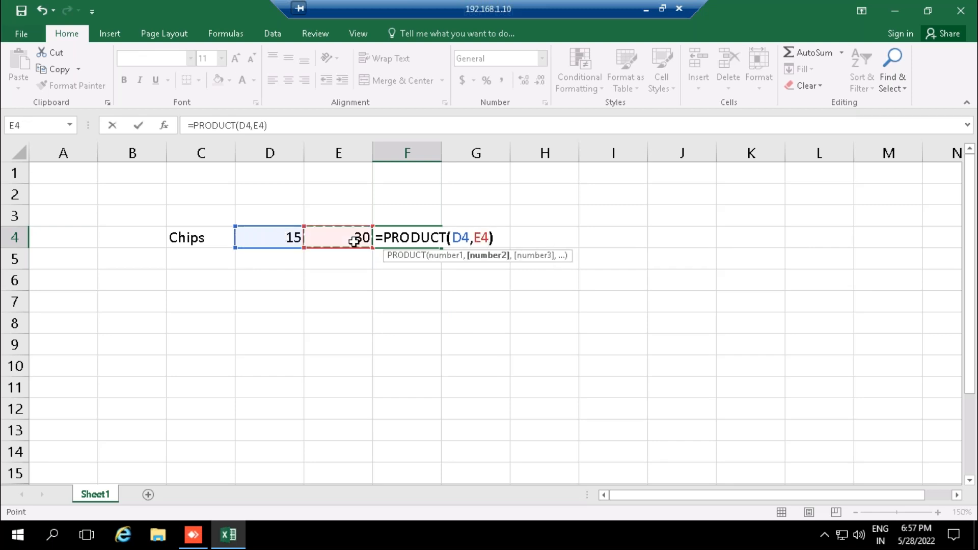
key(Return)
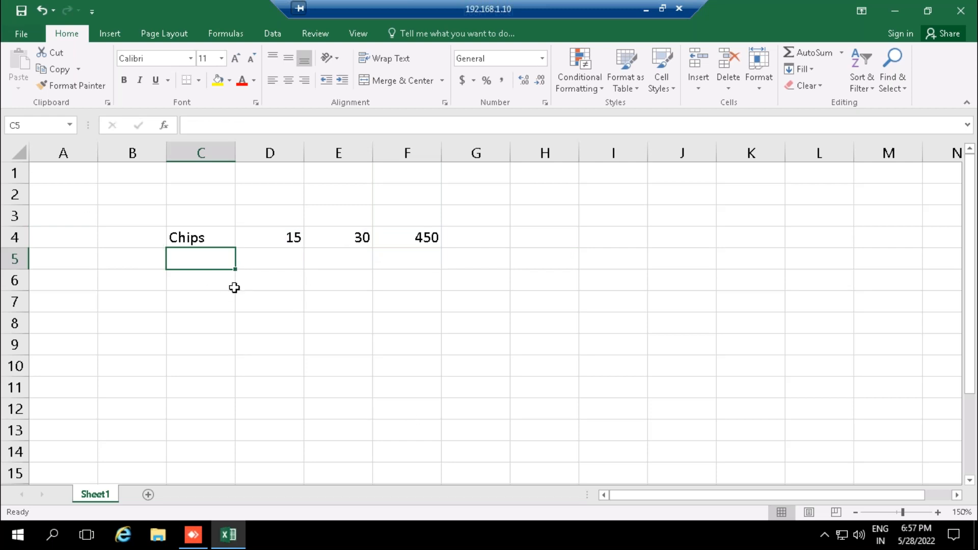
click(185, 239)
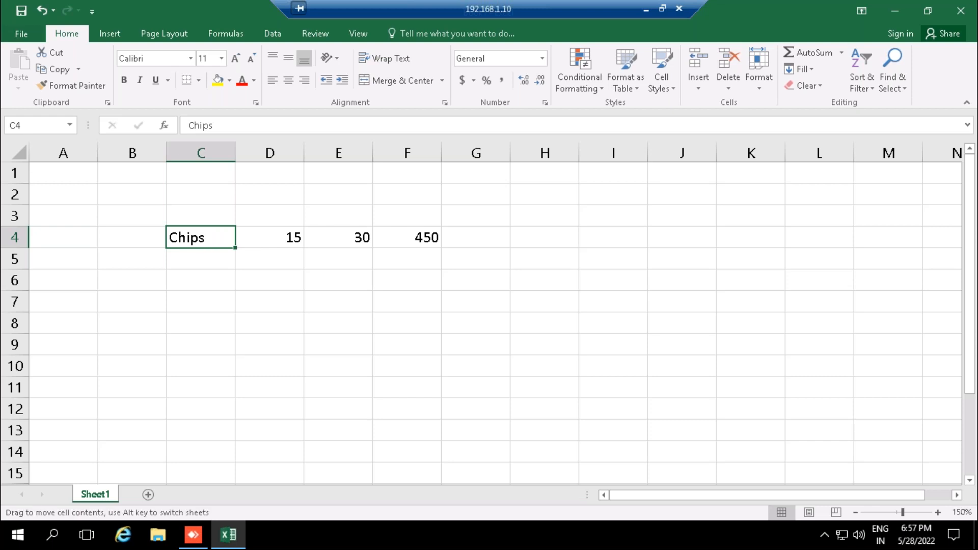
click(422, 229)
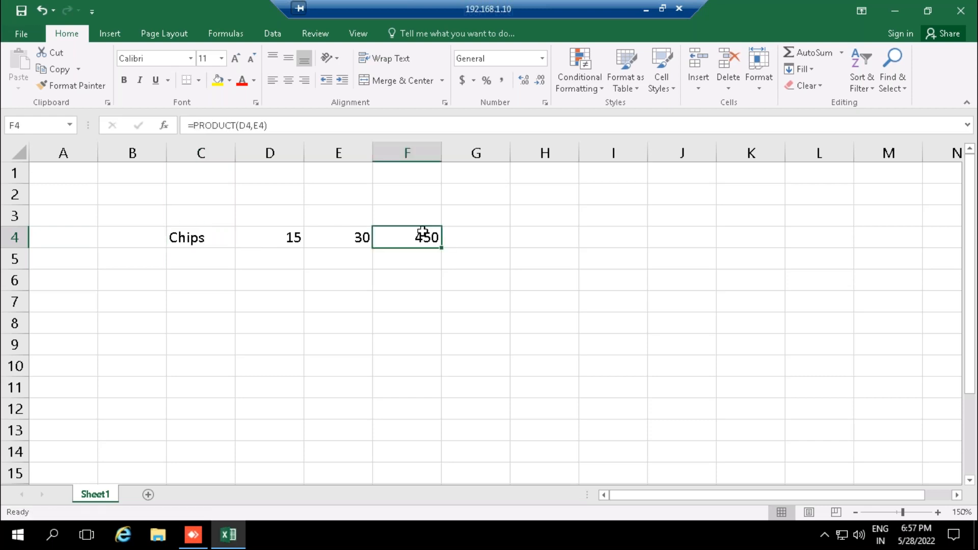
- Enter the heading Multiplication in cell C2, correcting its spelling before committing it
click(206, 197)
text(Mulitp)
key(BackSpace)
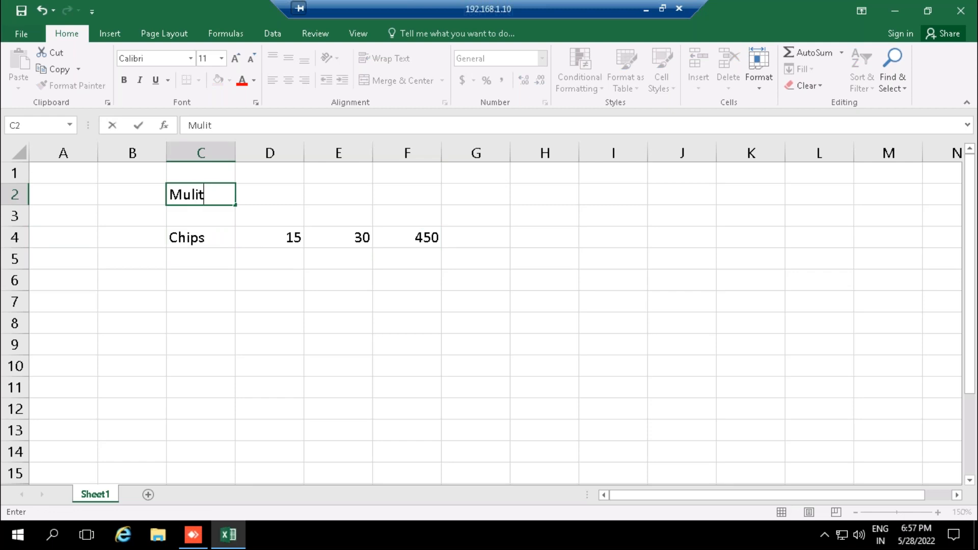
text(iplication)
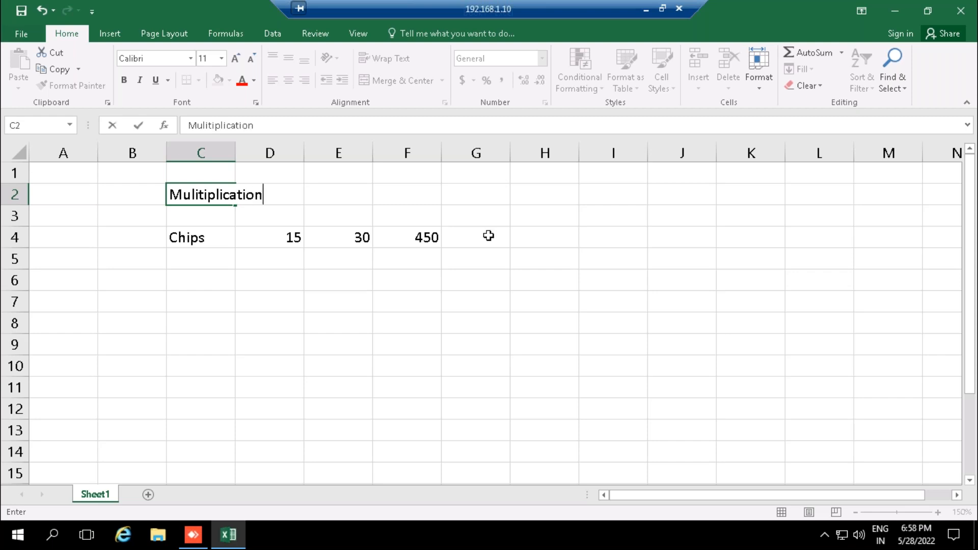
key(BackSpace)
key(BackSpace)
key(BackSpace)
key(BackSpace)
key(BackSpace)
key(BackSpace)
key(BackSpace)
key(BackSpace)
key(BackSpace)
key(BackSpace)
key(BackSpace)
key(BackSpace)
text(t)
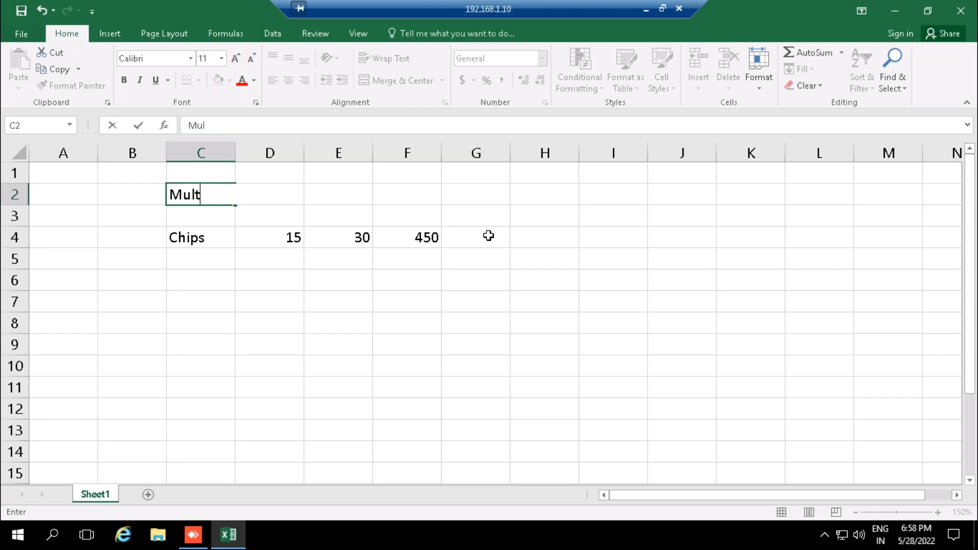
text(iplication)
key(Tab)
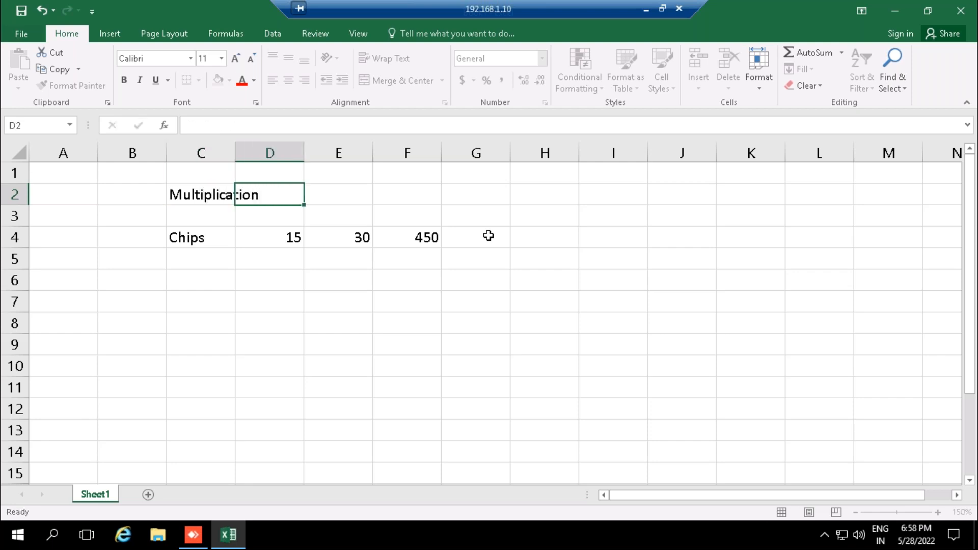
- Enter Product in D2 and autofit column C to the width of its heading
text(Product)
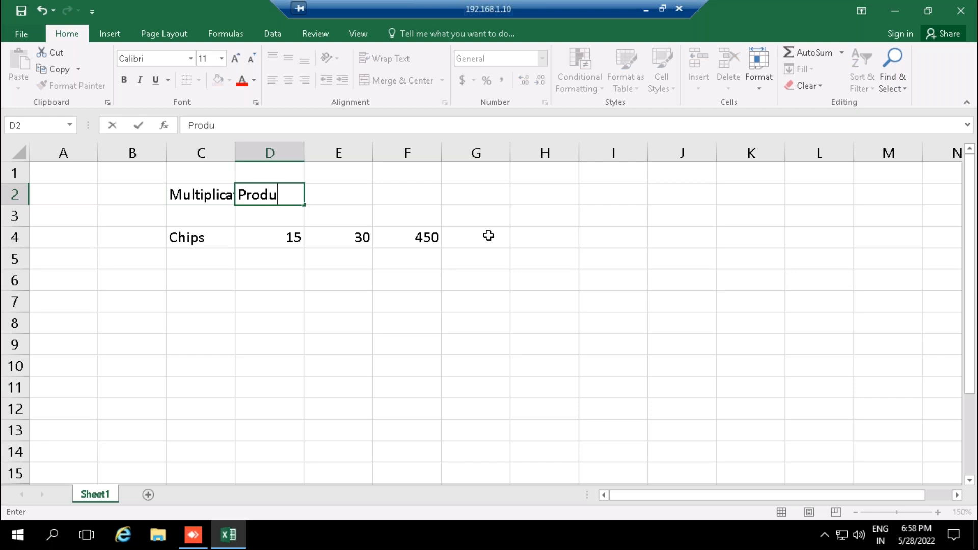
key(Return)
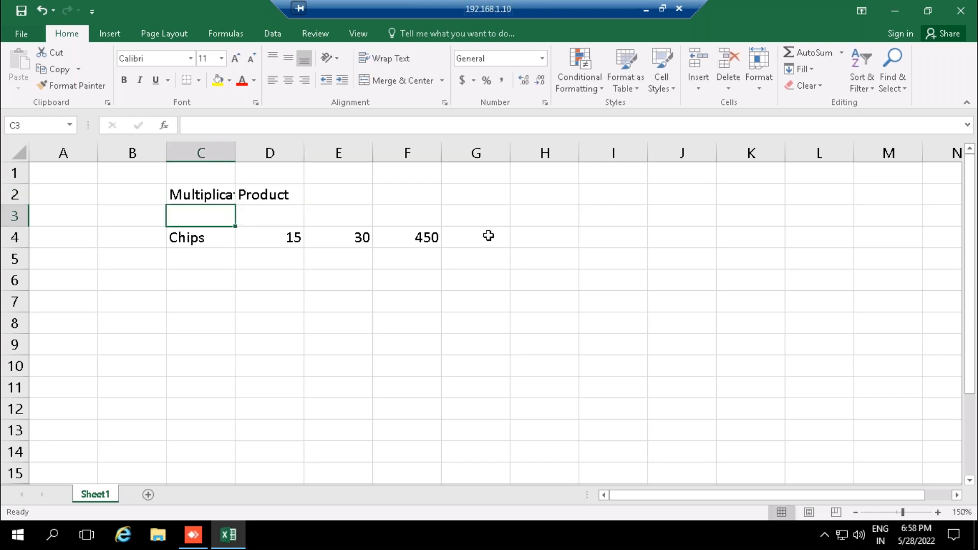
key(Up)
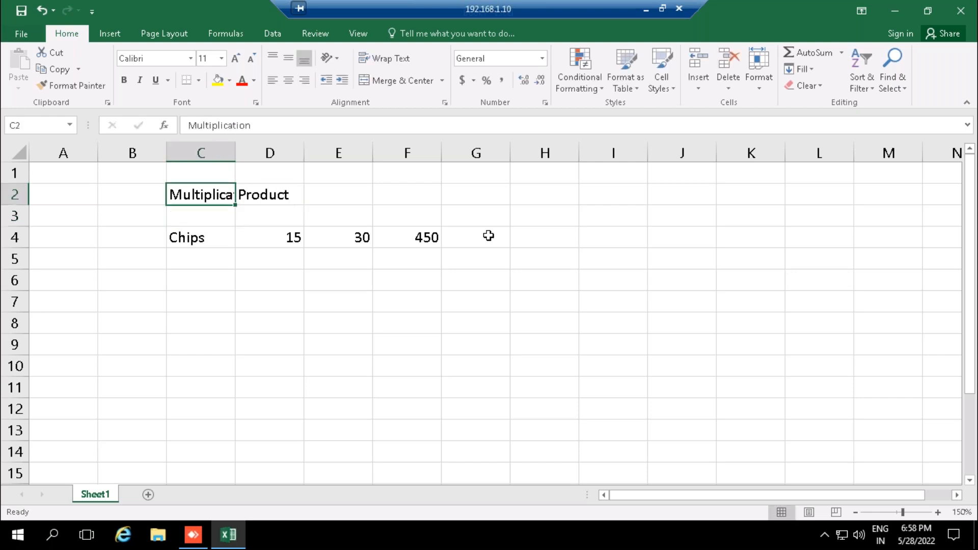
double_click(235, 153)
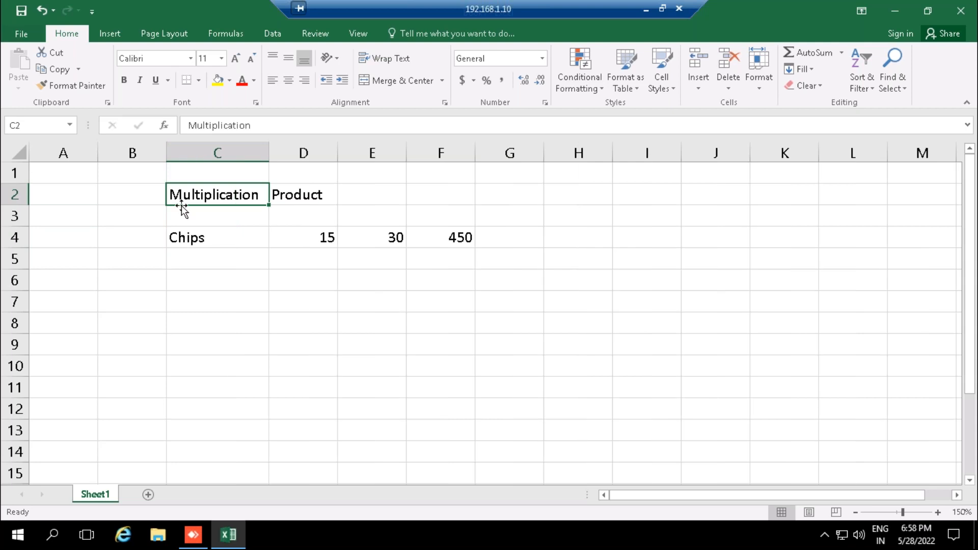
- Fill the heading cells C2:D2 with yellow
key(shift+Right)
key(alt)
key(h)
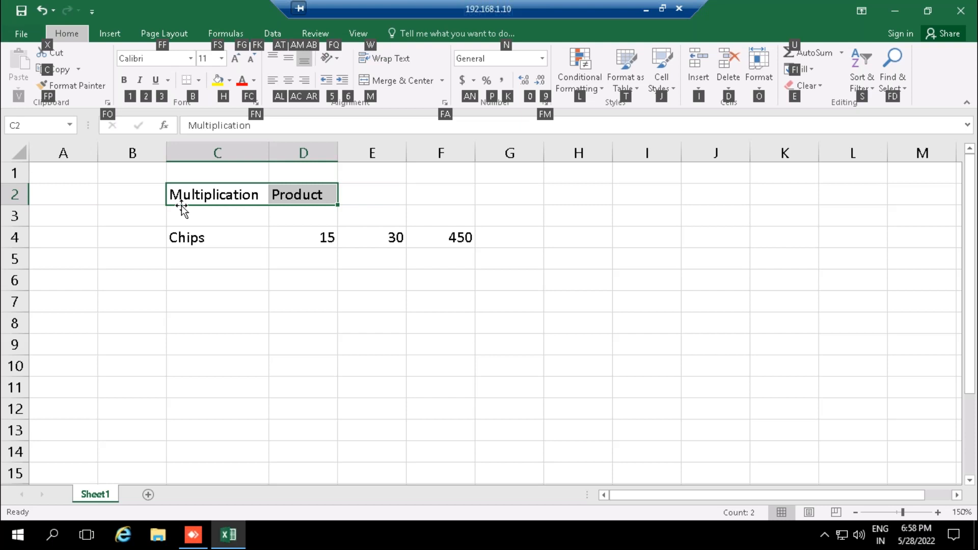
key(h)
key(Up)
key(Up)
key(Up)
key(Left)
key(Left)
key(Return)
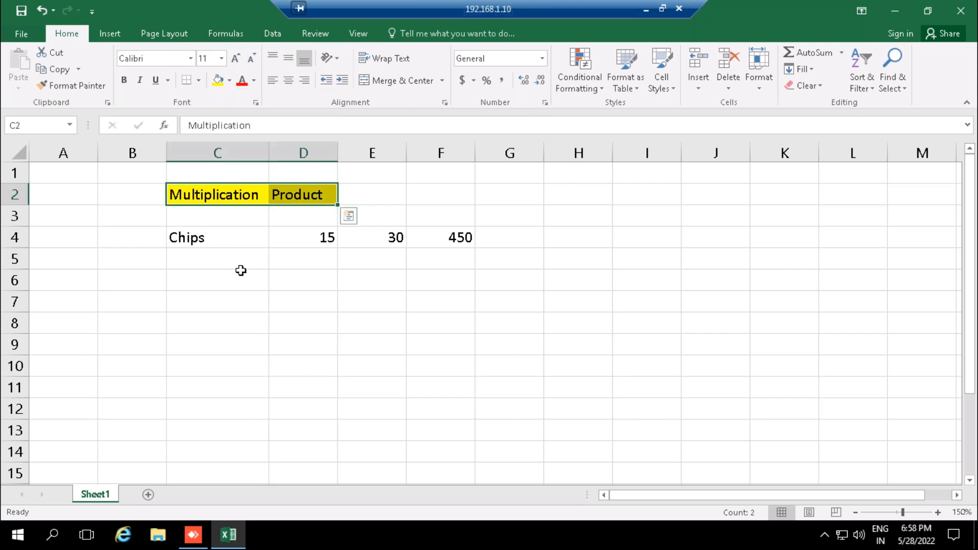
- Paste the copied tea table with Item, cost, qty and Total columns at B6 and autofit column B
click(232, 279)
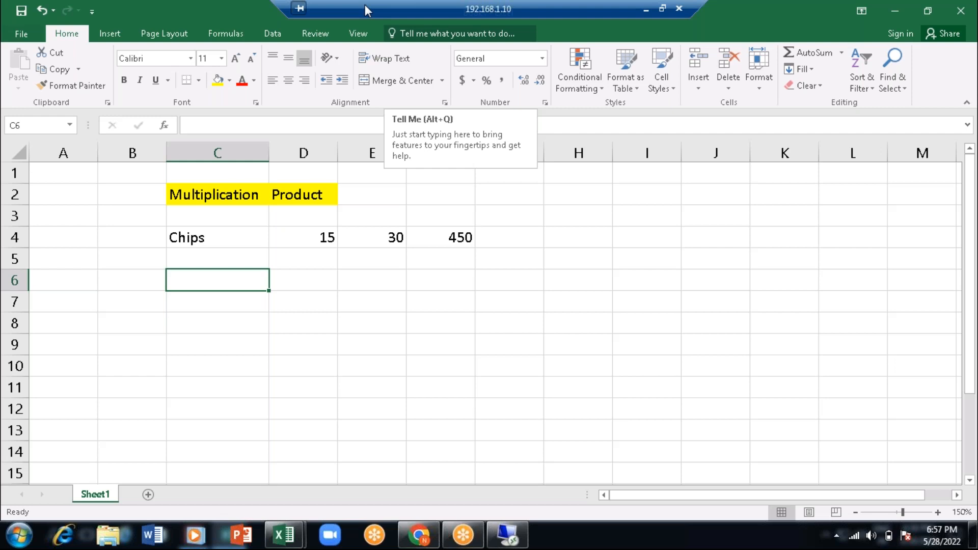
text(Item	cost	qty	Total Ginger tea	25	9	 Lemon tea	30	8	 Green tea	50	7	 mint tea	45	6	 Normal tea	20	5	 Herbal tea	75	10)
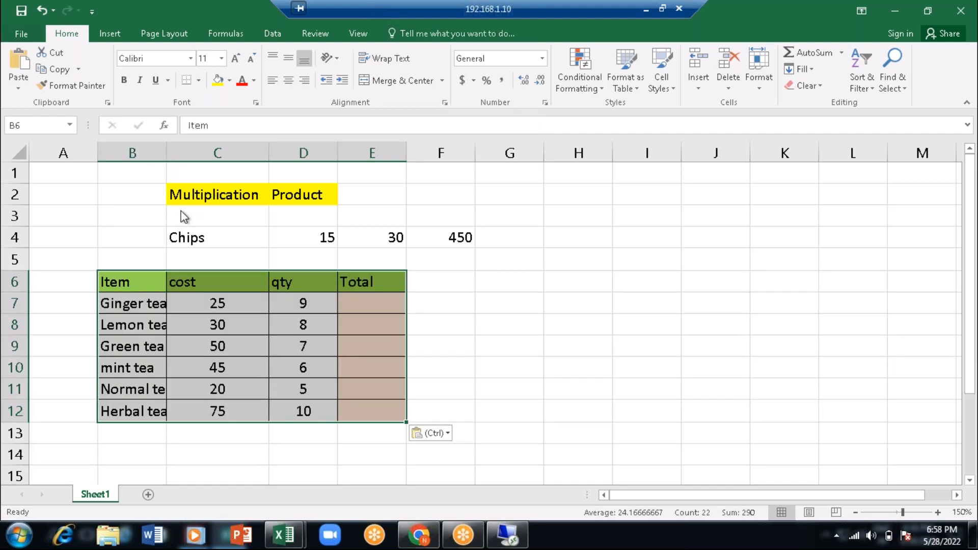
click(162, 264)
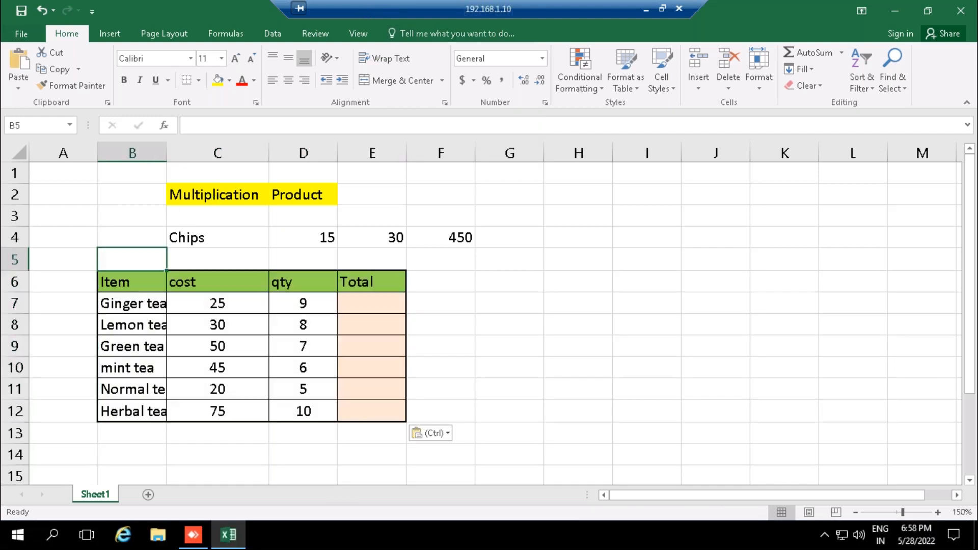
double_click(166, 148)
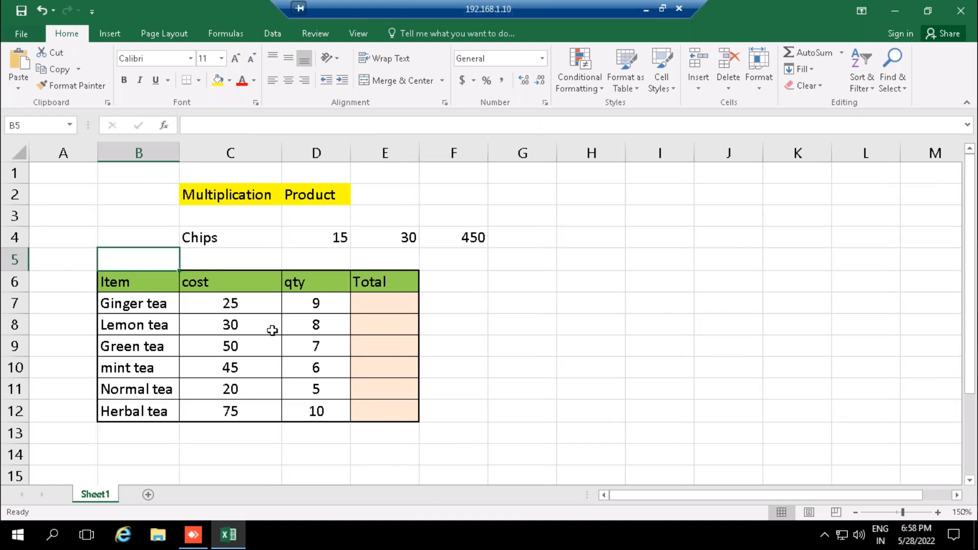
- Examine the cost and qty values in the tea table, especially the Ginger tea row and its empty Total cell E7
click(230, 304)
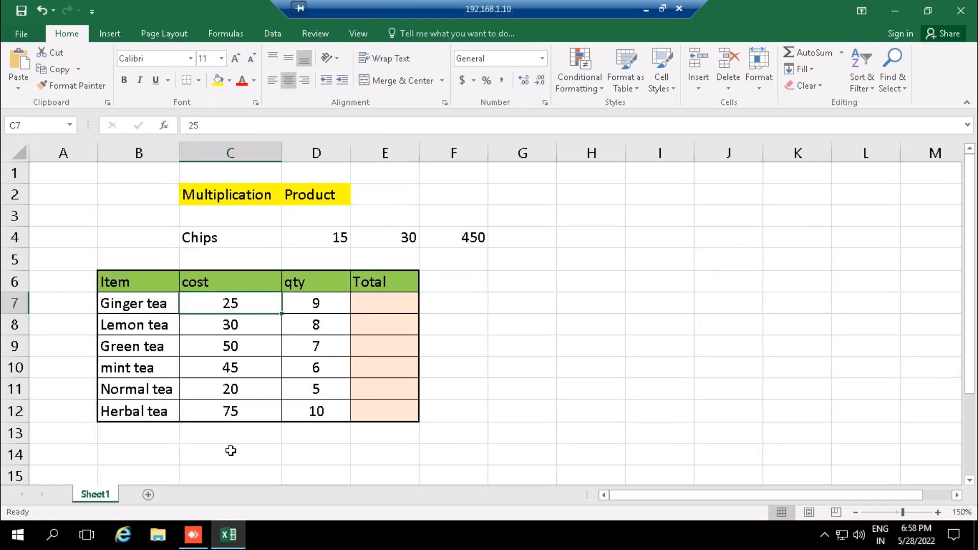
click(230, 413)
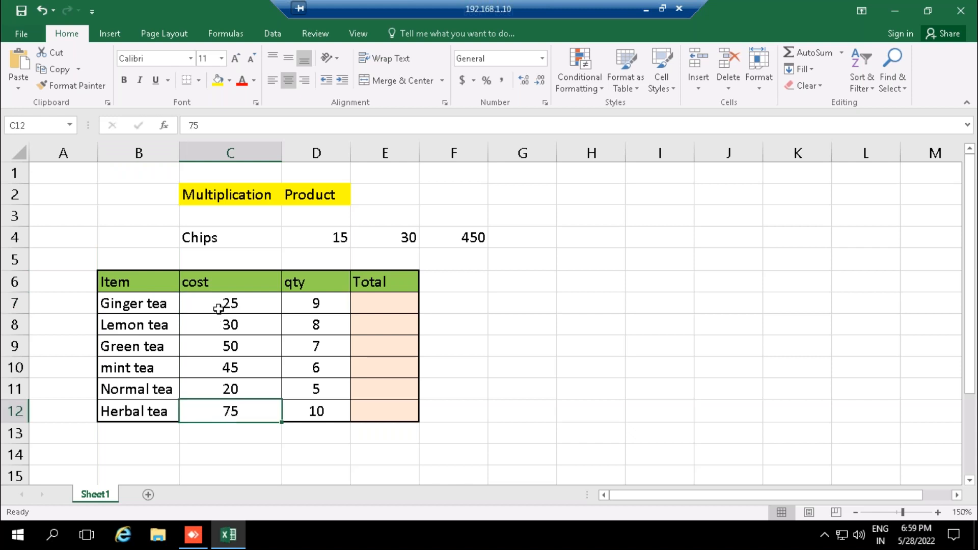
click(308, 302)
click(236, 303)
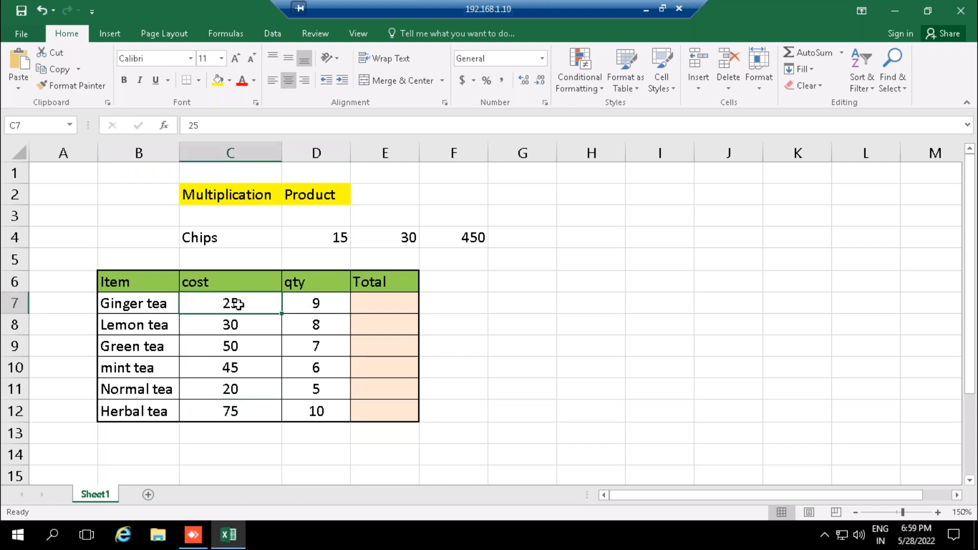
click(317, 307)
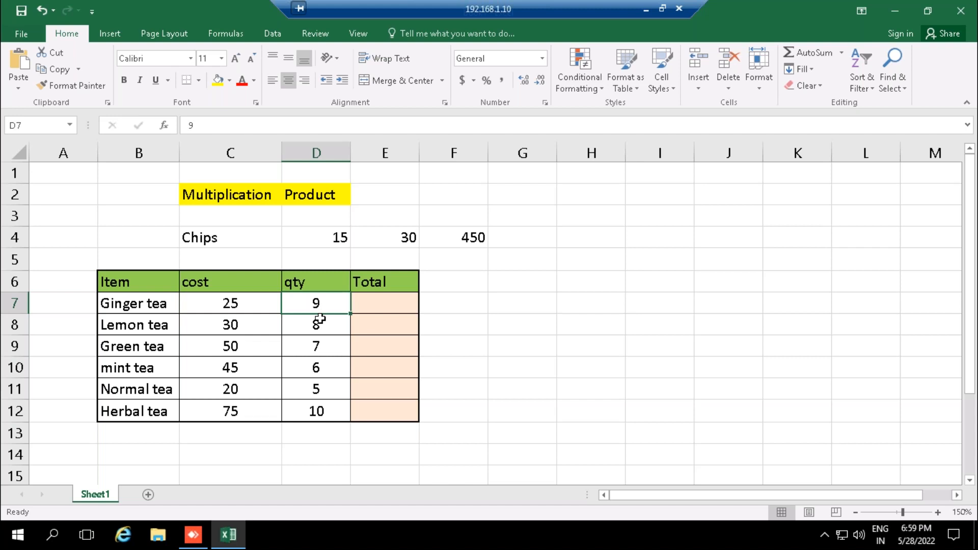
click(226, 305)
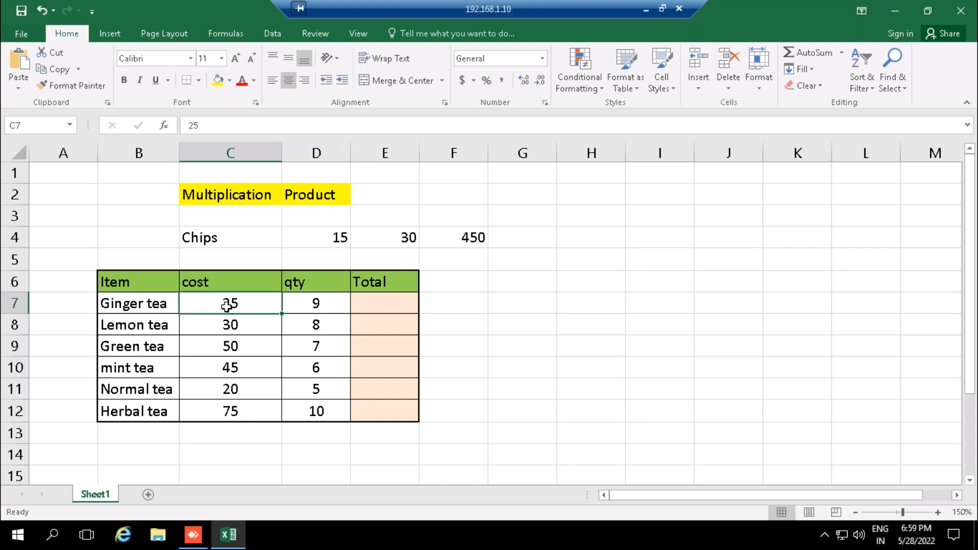
click(152, 308)
click(222, 309)
click(300, 308)
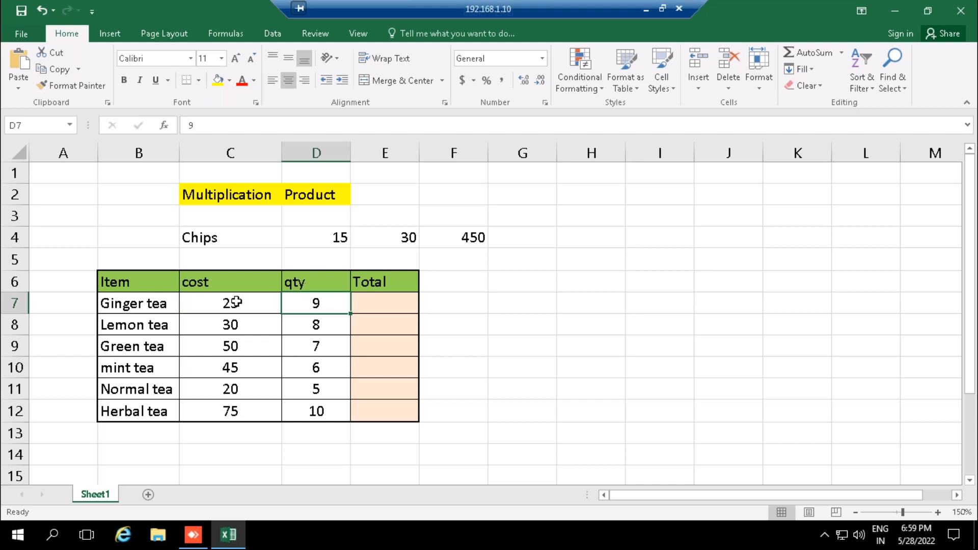
click(381, 303)
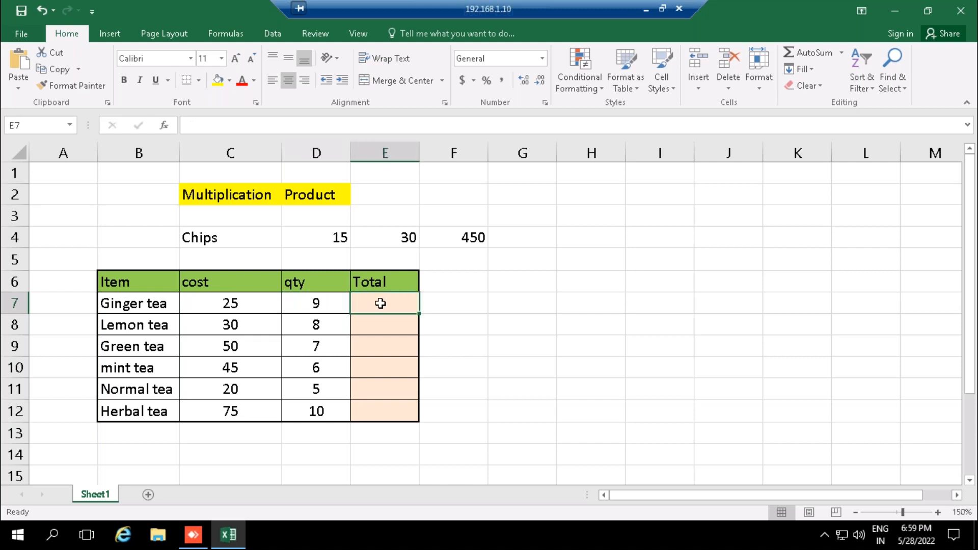
- Calculate the Ginger tea total in E7 by multiplying cost by quantity with the formula =C7*D7
text(=)
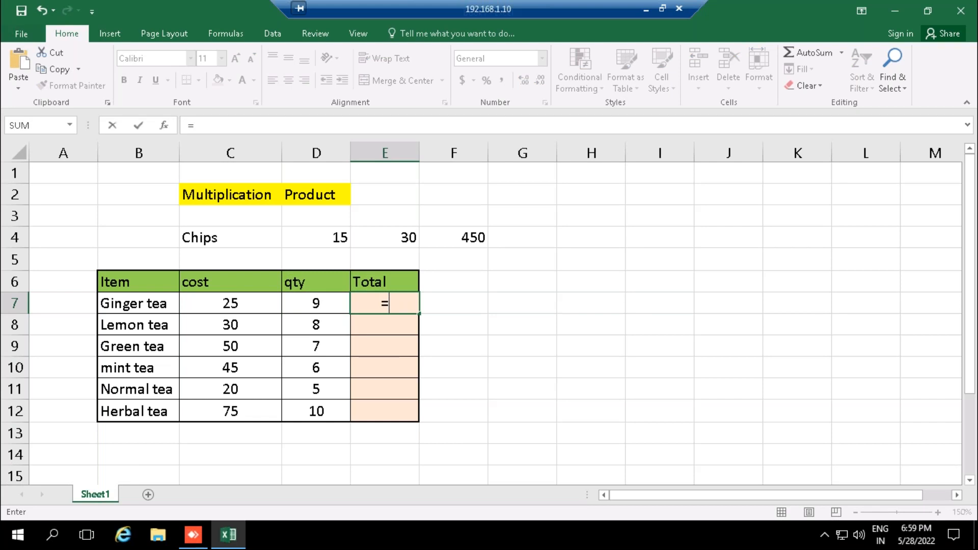
click(246, 306)
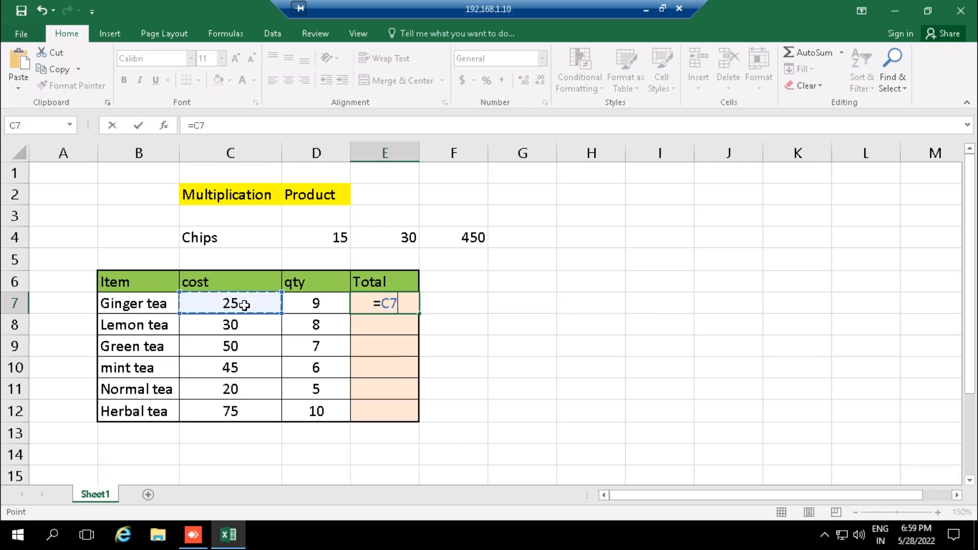
text(*)
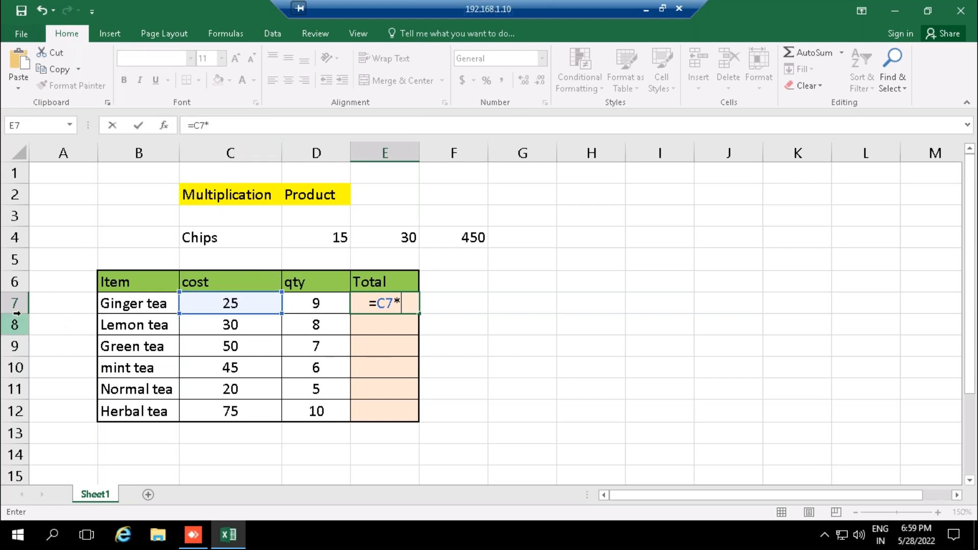
click(325, 304)
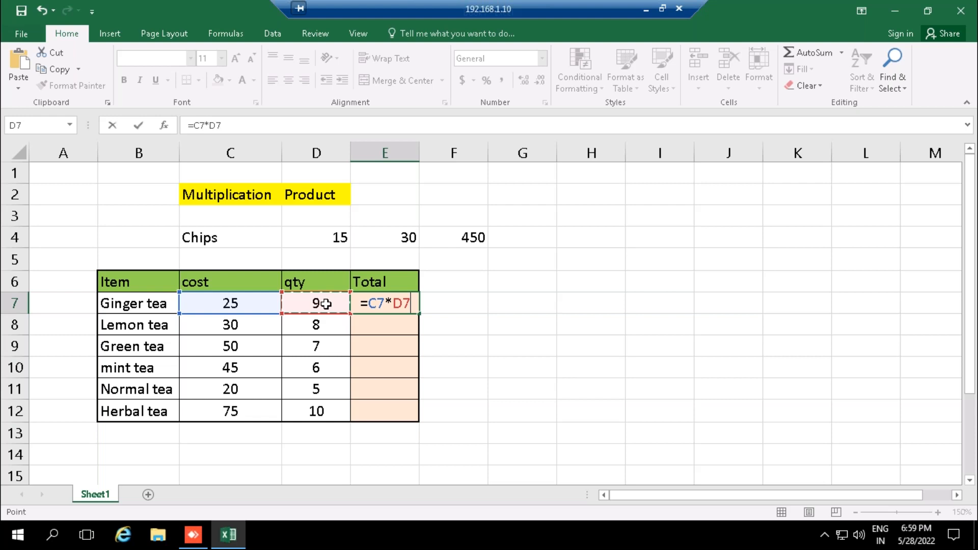
key(Return)
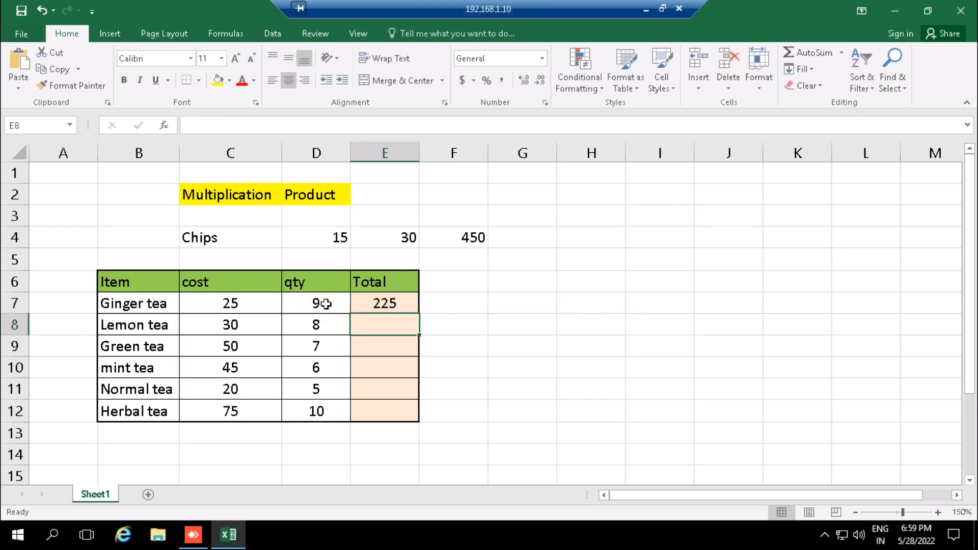
- Calculate the Lemon tea total in E8 with the PRODUCT function and separate cell arguments, =PRODUCT(C8,D8)
text(=)
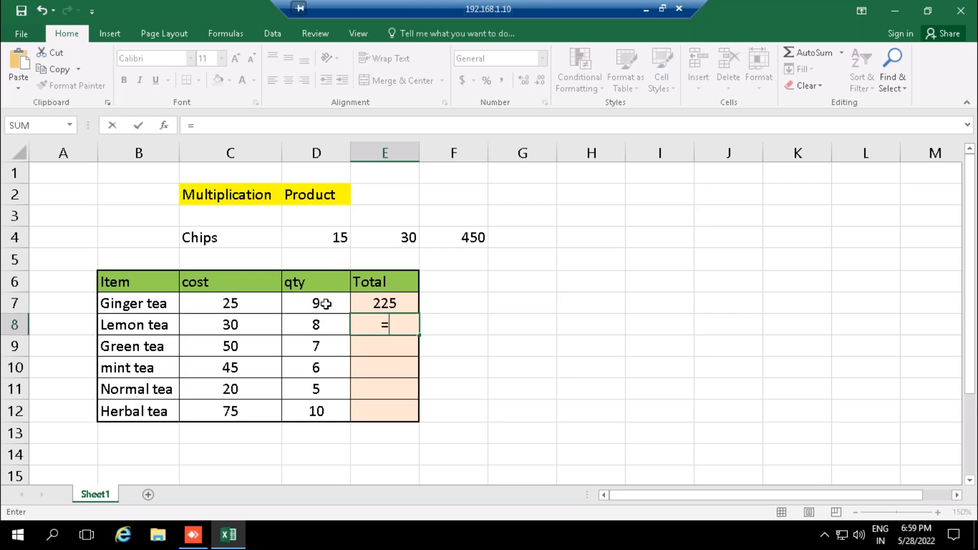
text(pro)
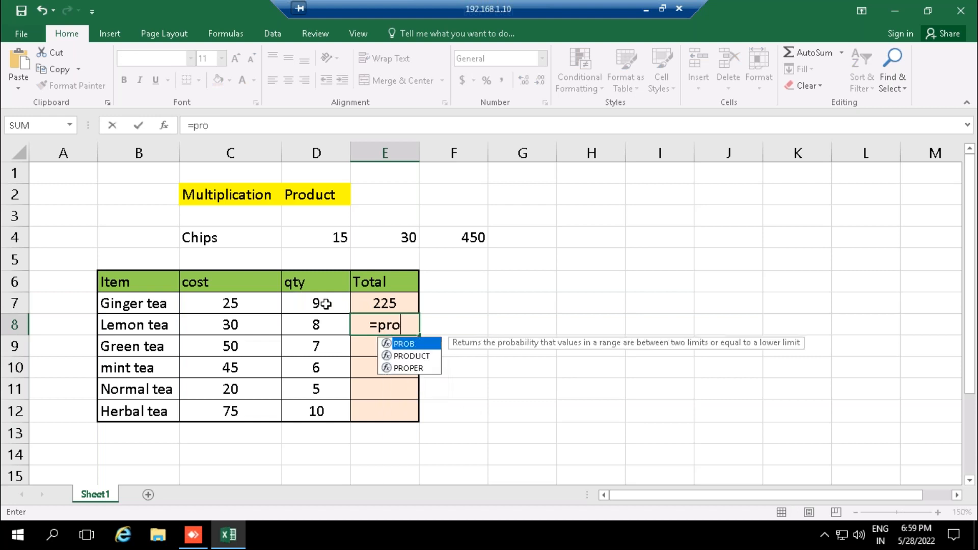
key(Down)
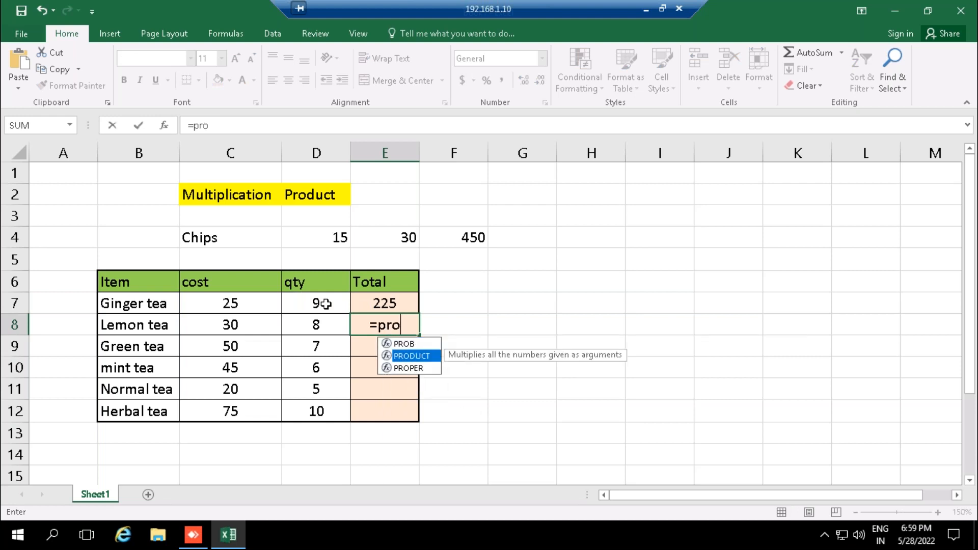
key(Tab)
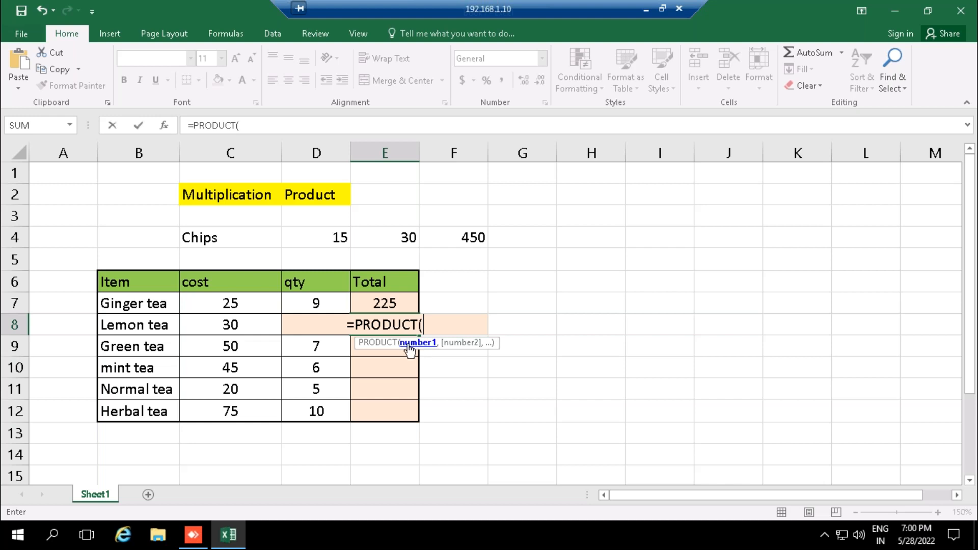
click(230, 324)
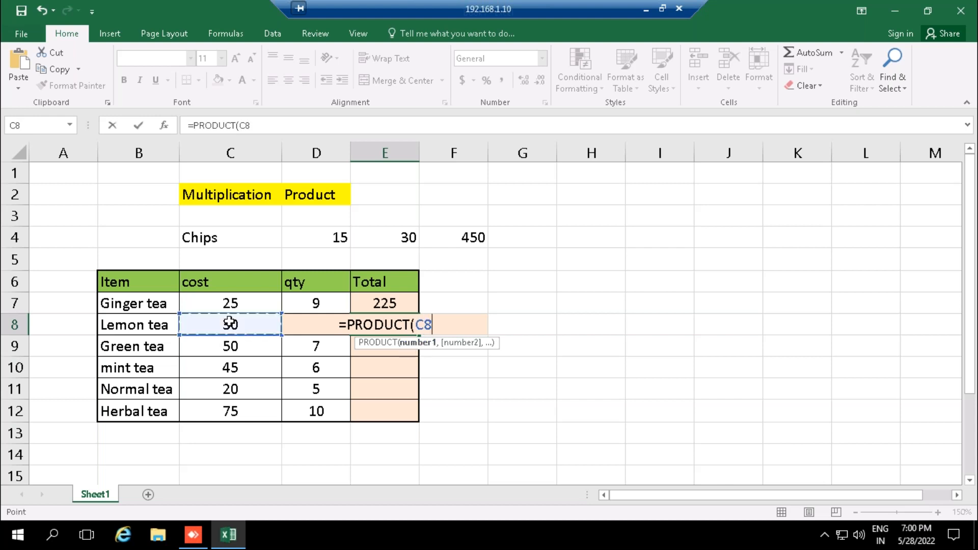
text(,)
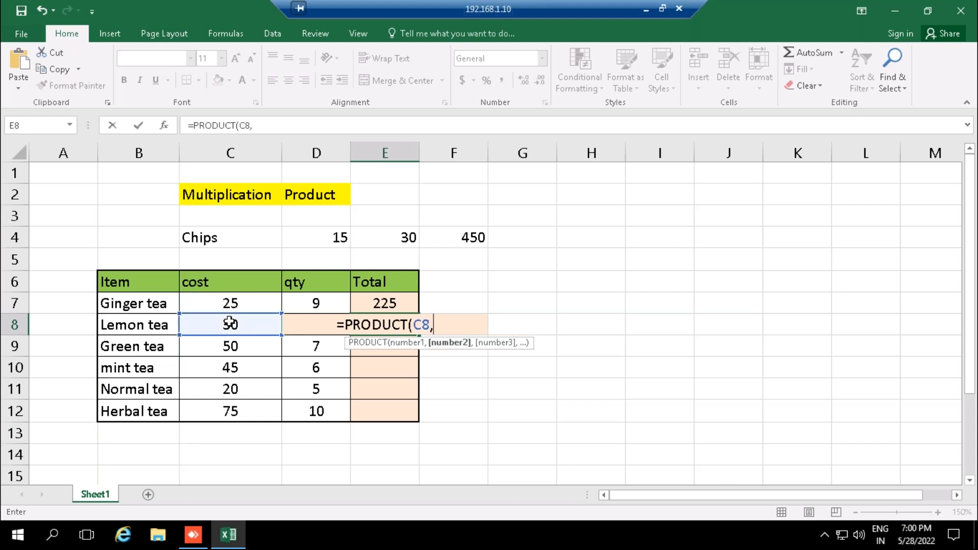
click(303, 322)
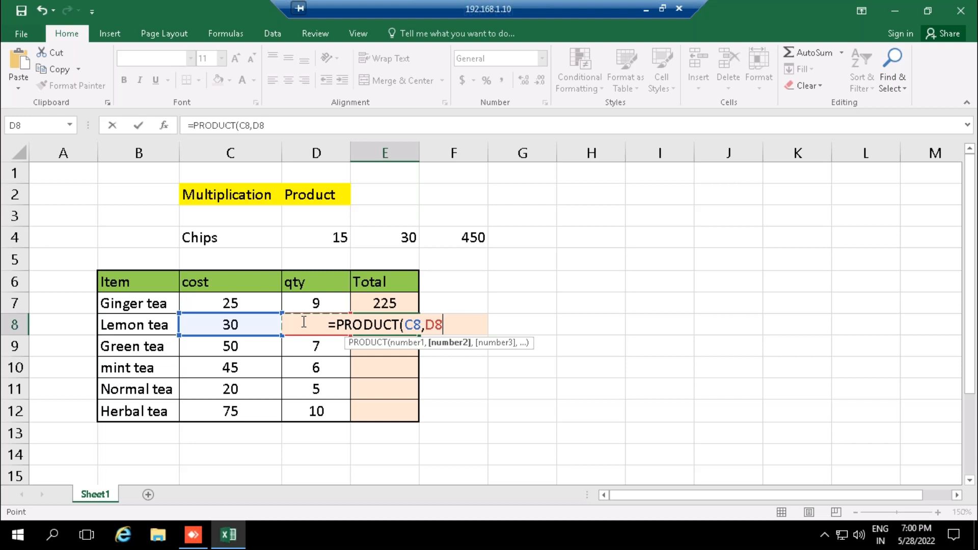
text())
key(Return)
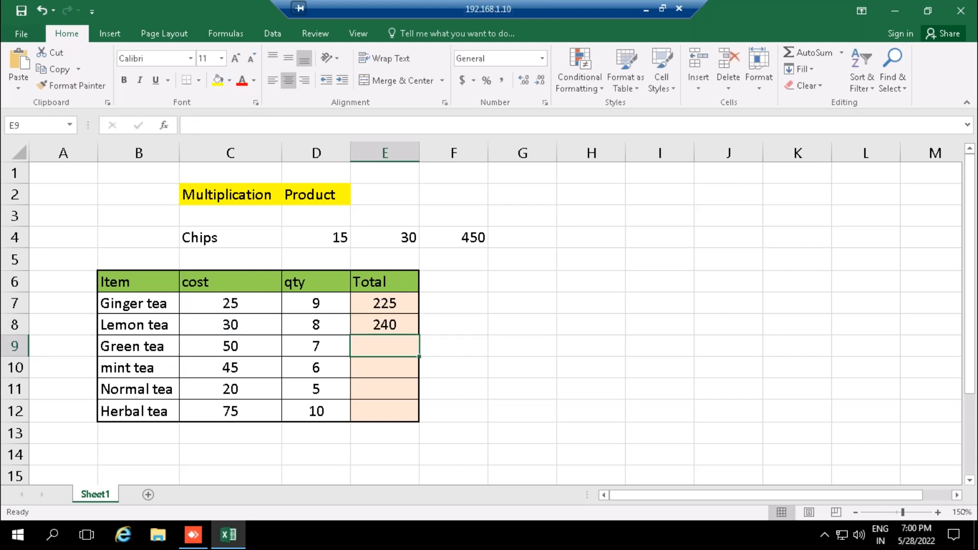
- Calculate the Green tea total in E9 with the range formula =PRODUCT(C9:D9), and compare it with the formula in E8
text(=prod)
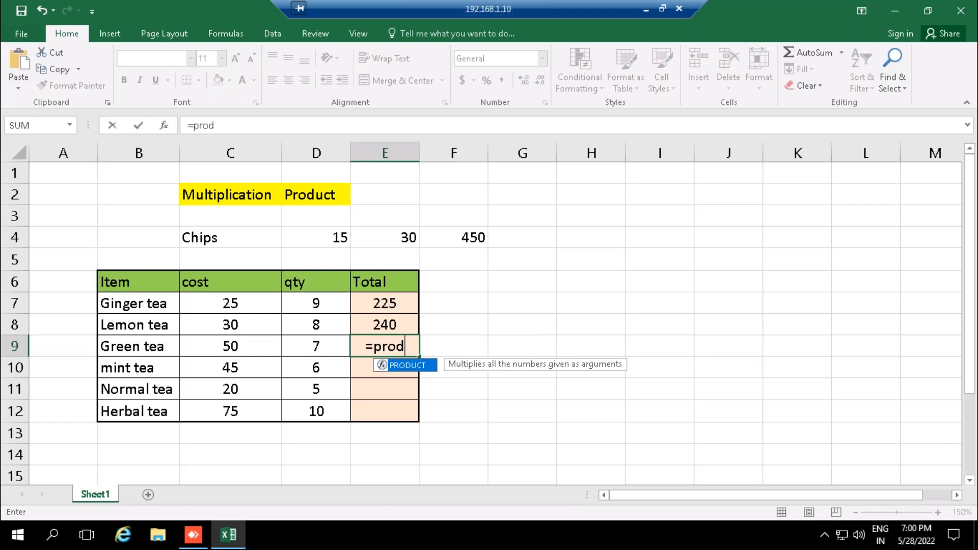
key(Tab)
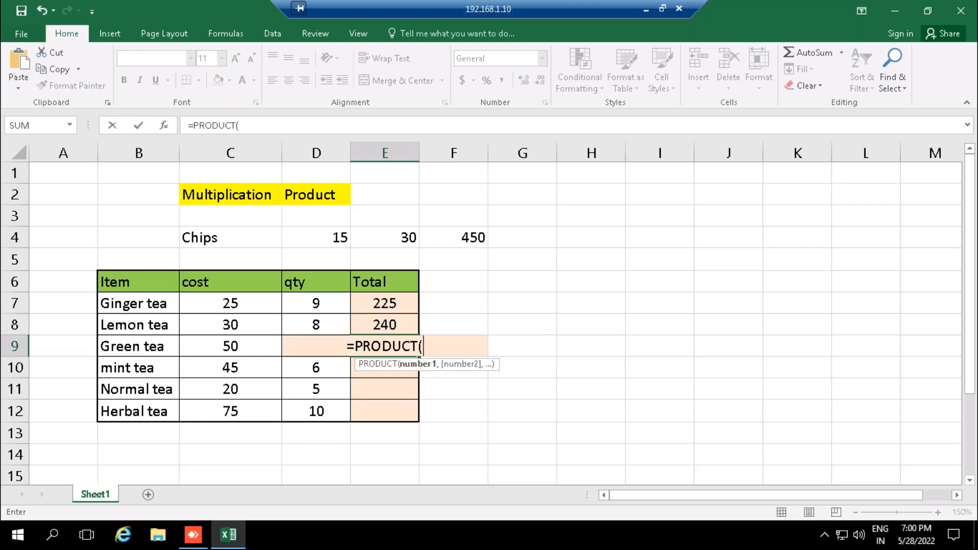
click(219, 347)
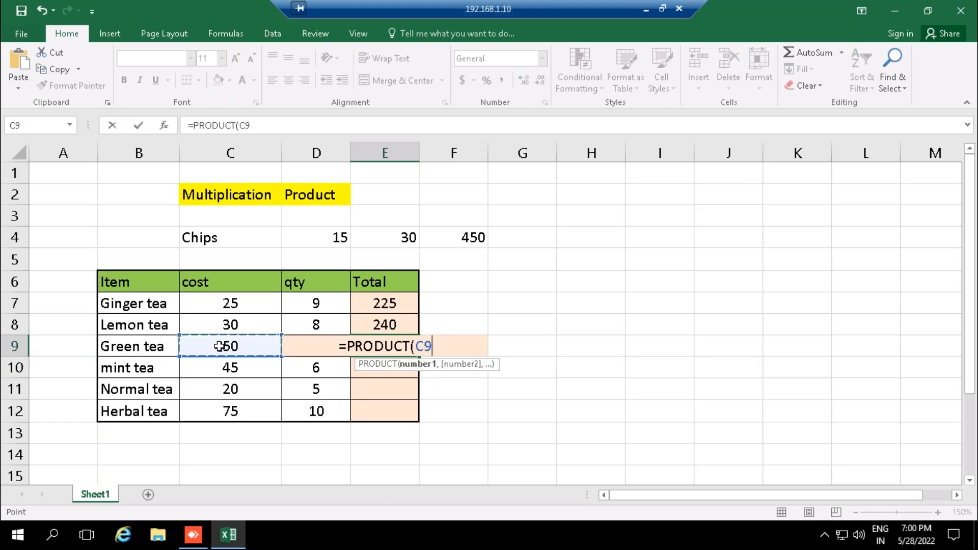
key(shift+Right)
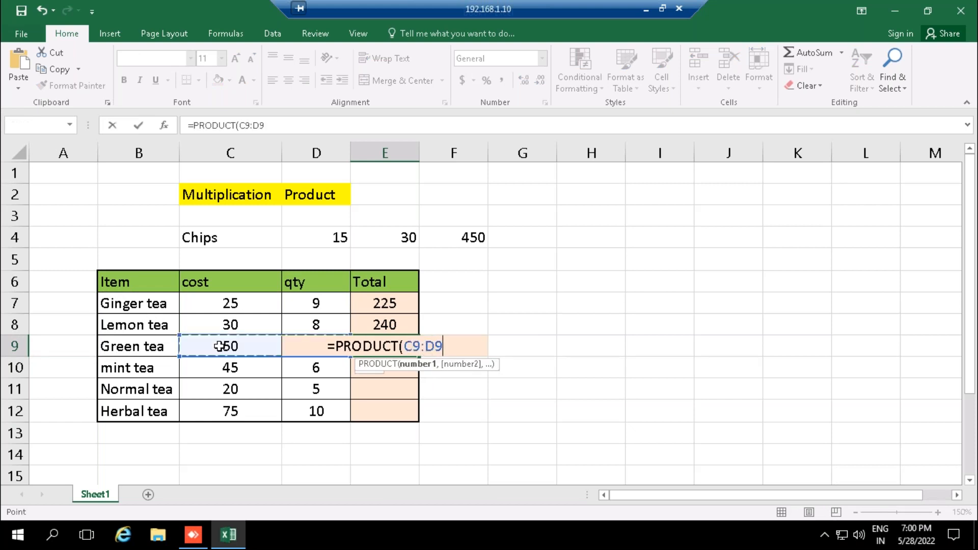
text())
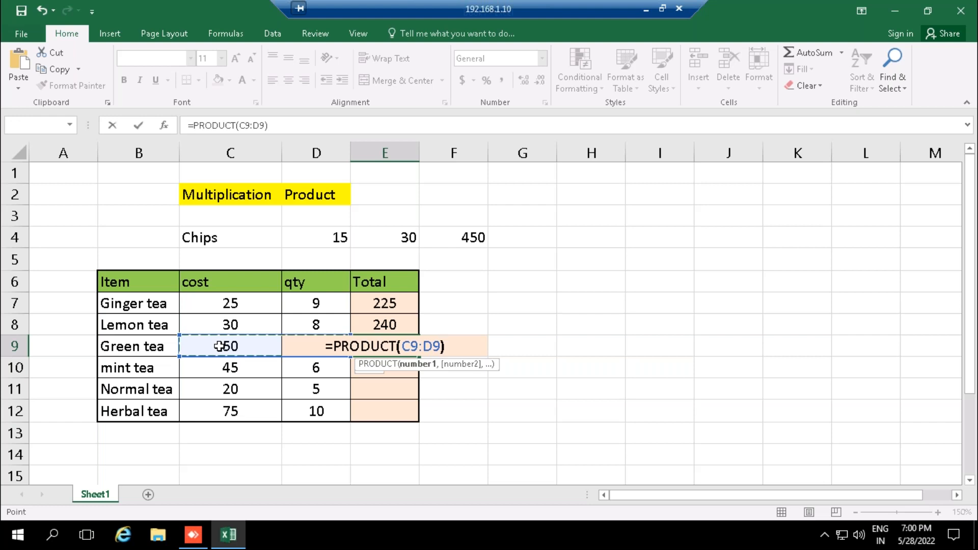
key(Return)
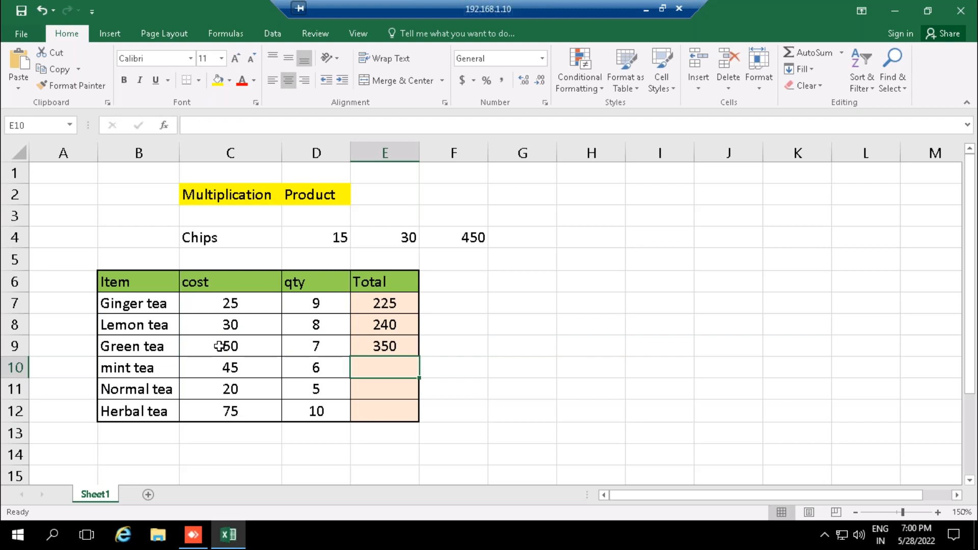
key(Up)
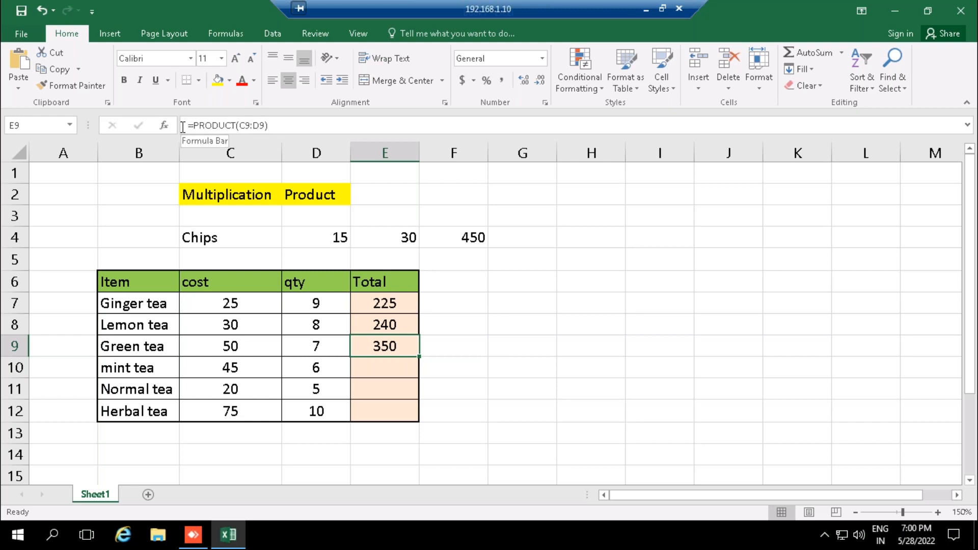
click(392, 323)
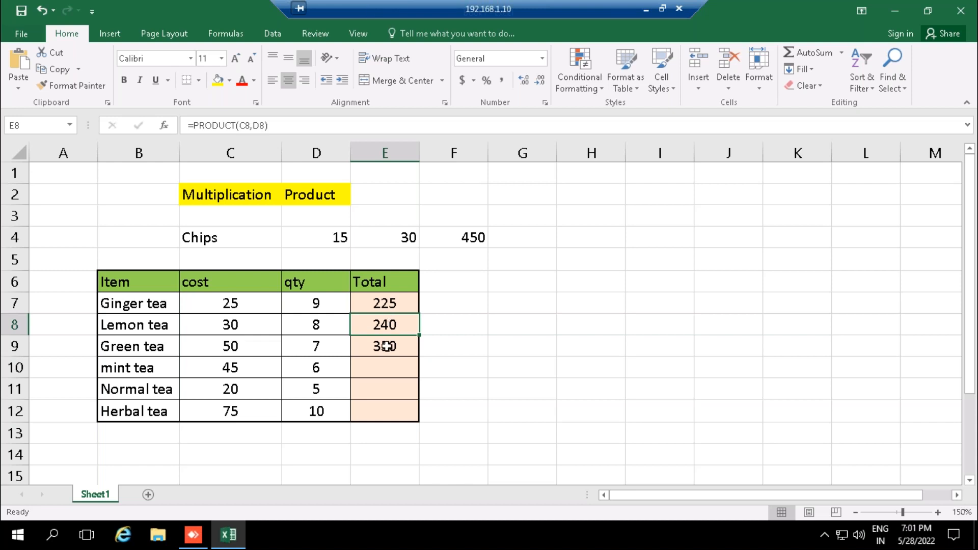
- Compare the multiplication formula in E7 with the PRODUCT formula in E8
click(384, 306)
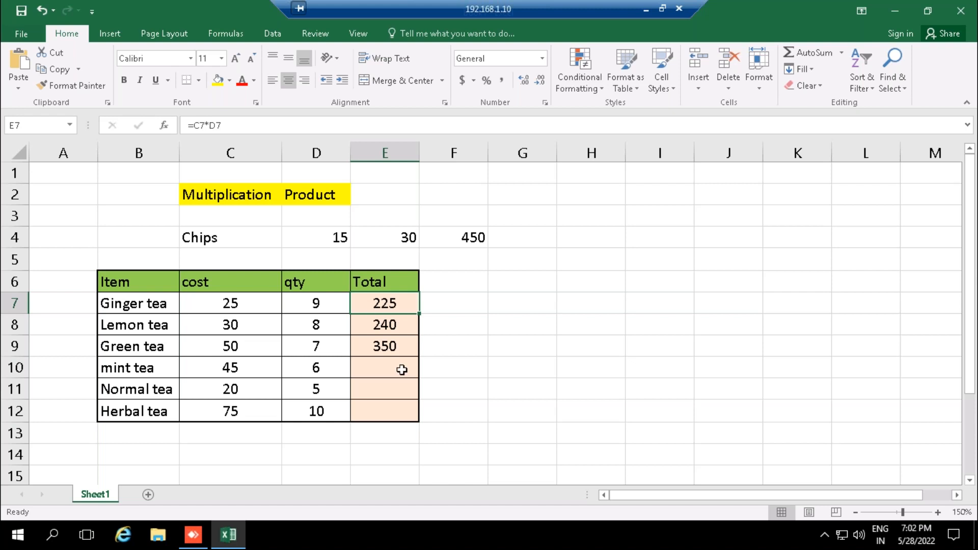
click(381, 367)
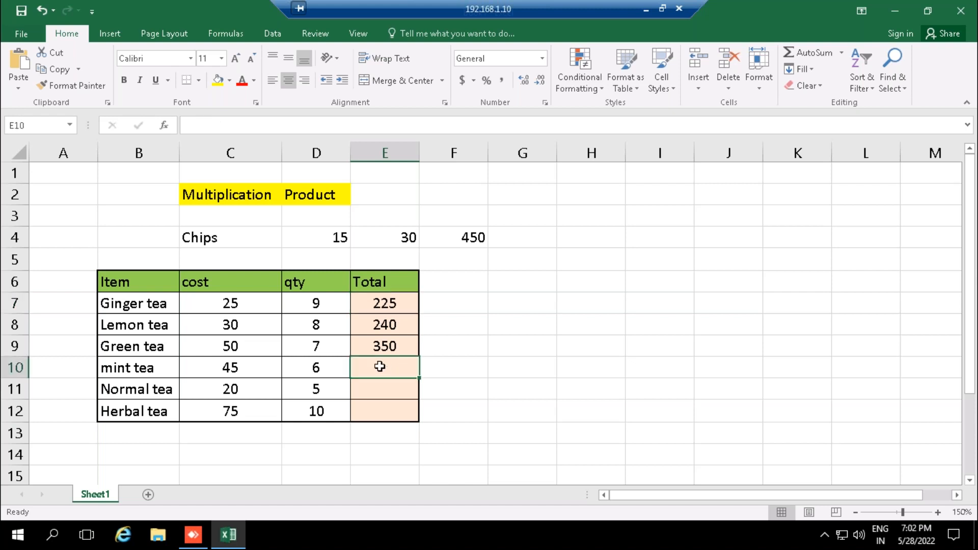
click(382, 310)
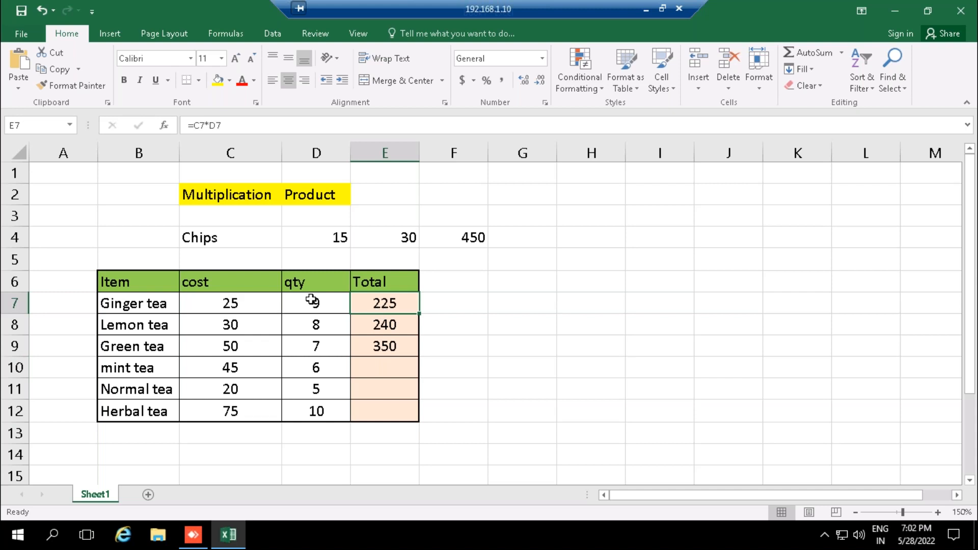
click(385, 328)
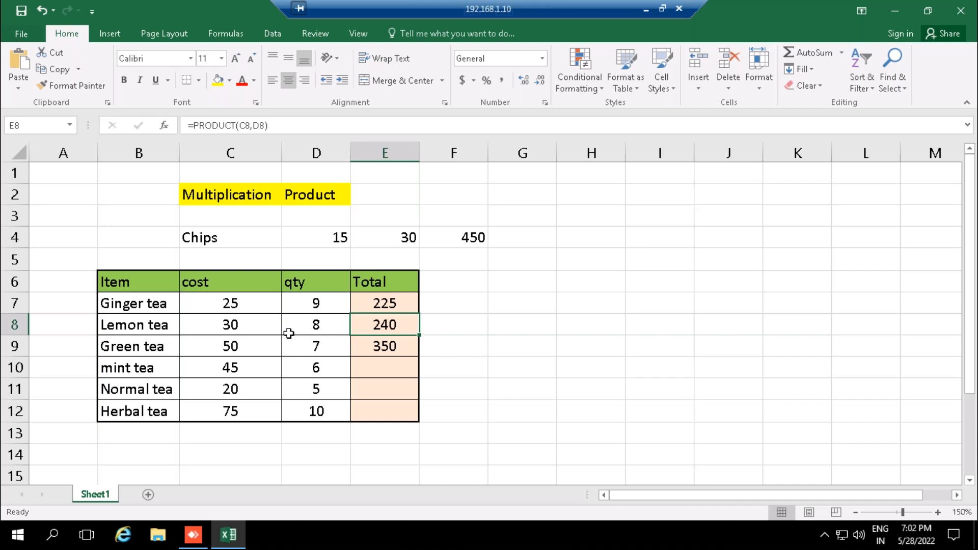
- Fill the PRODUCT formula from E9 down through E12 to total the mint, Normal and Herbal tea rows
click(373, 350)
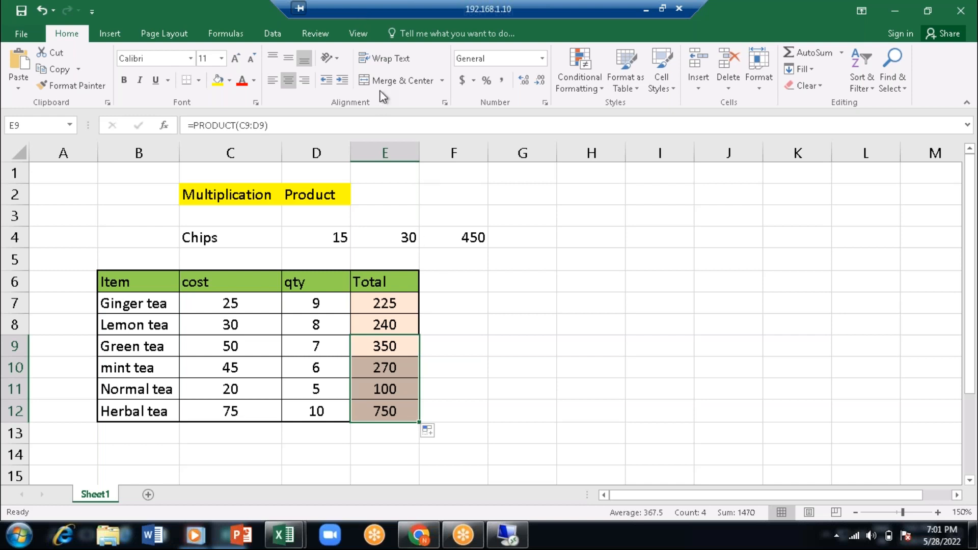
click(453, 295)
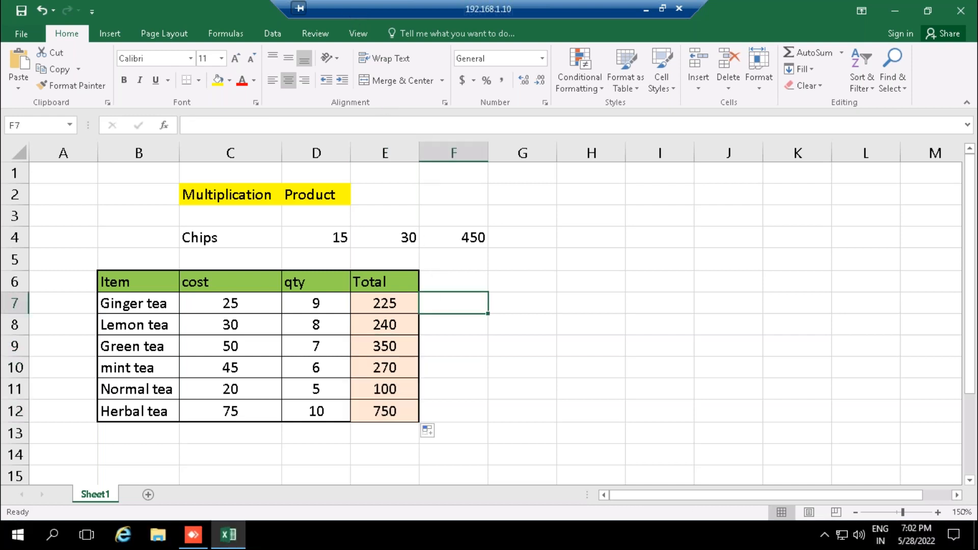
click(515, 279)
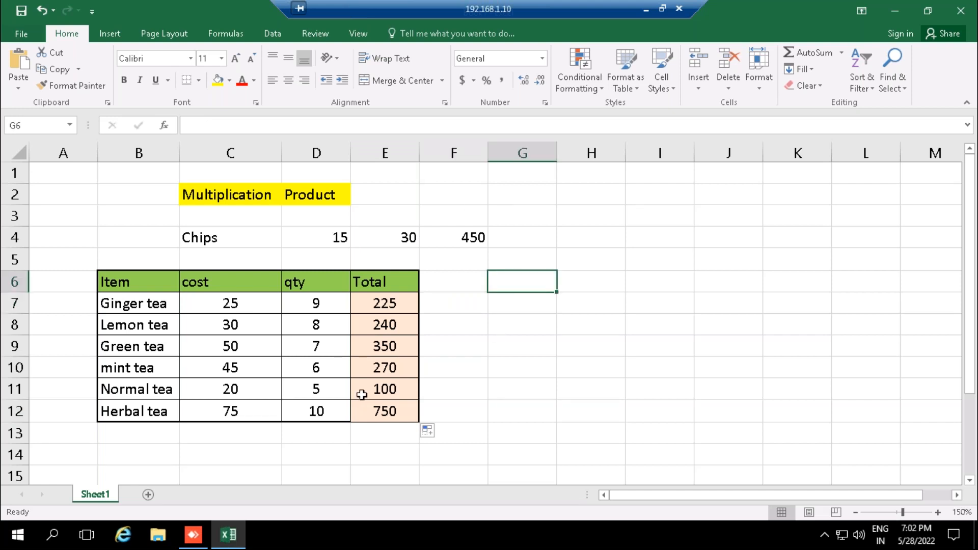
- Try costs of 30 and 15 for Ginger tea in C7 to test how its total recalculates
click(243, 303)
text(30)
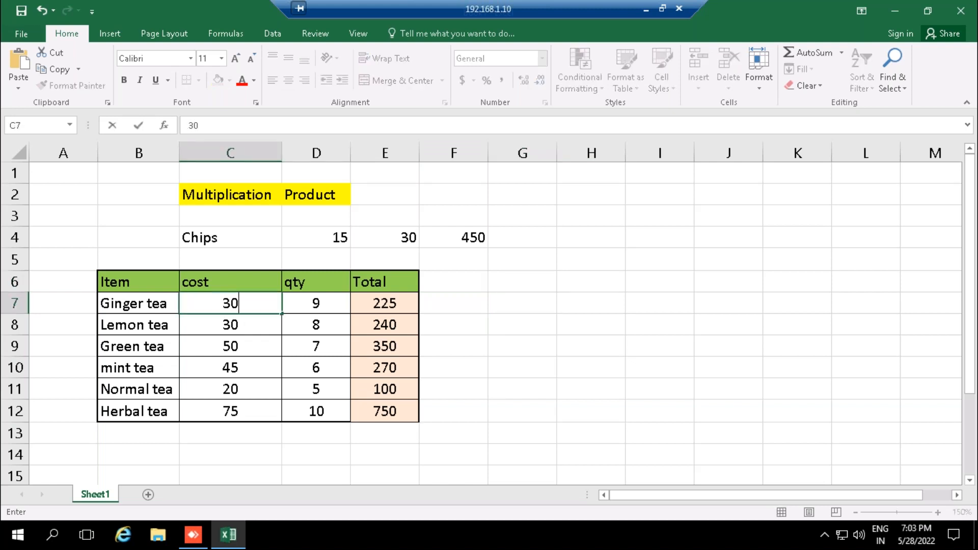
key(Return)
key(Up)
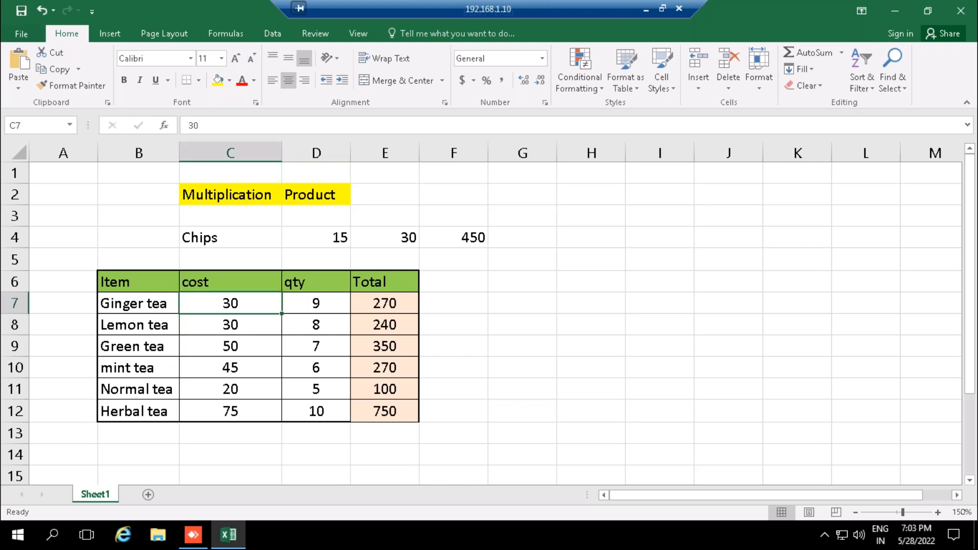
text(15)
key(Return)
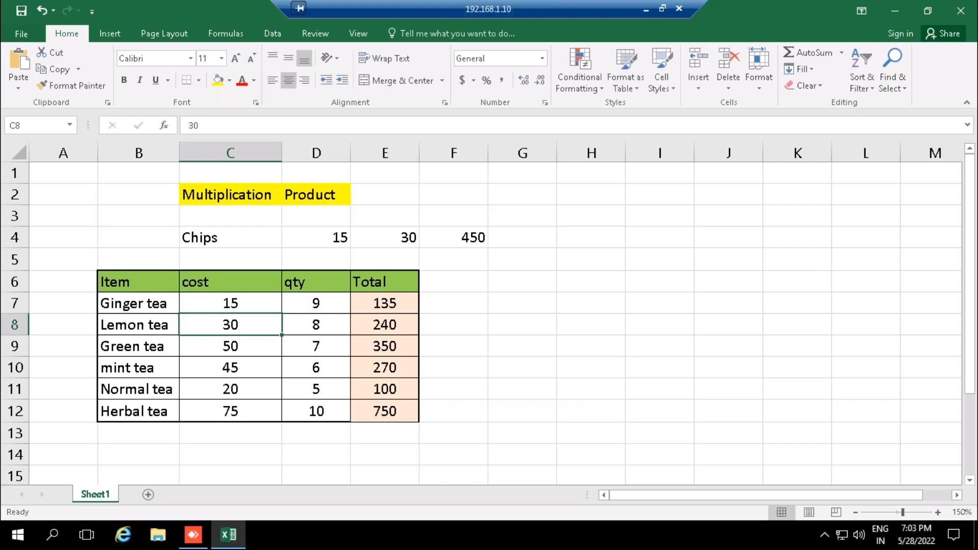
- Set the Ginger tea cost in C7 to 20 and its quantity in D7 to 10
click(238, 300)
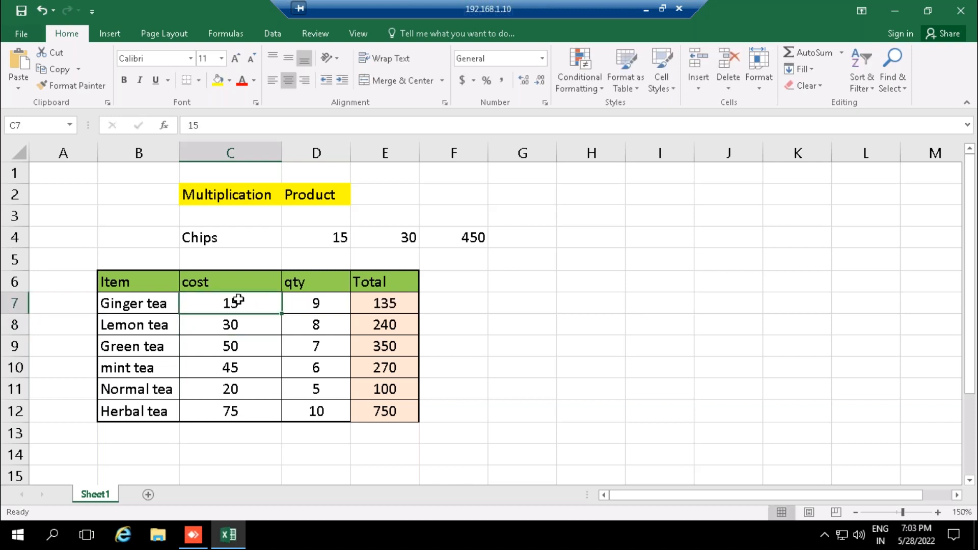
text(20)
key(Return)
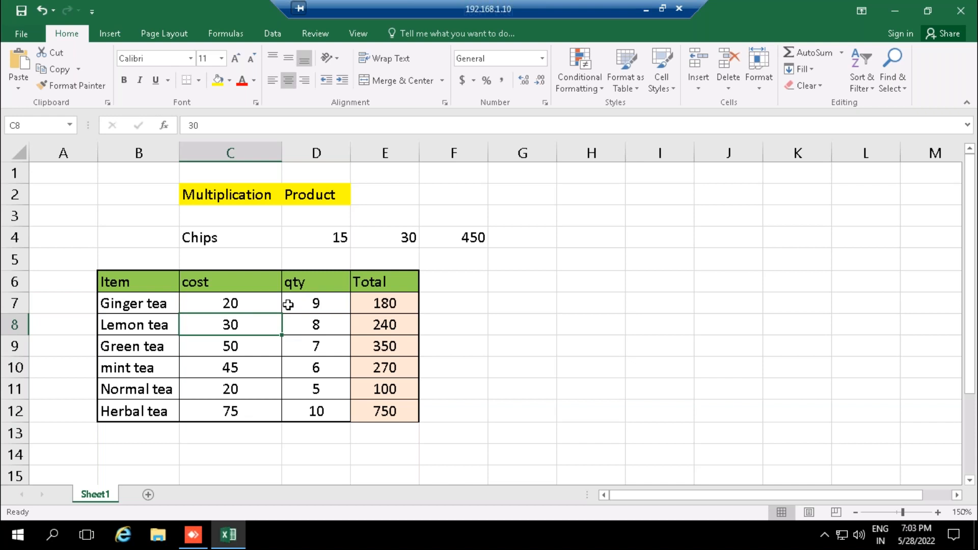
click(309, 305)
text(10)
key(Return)
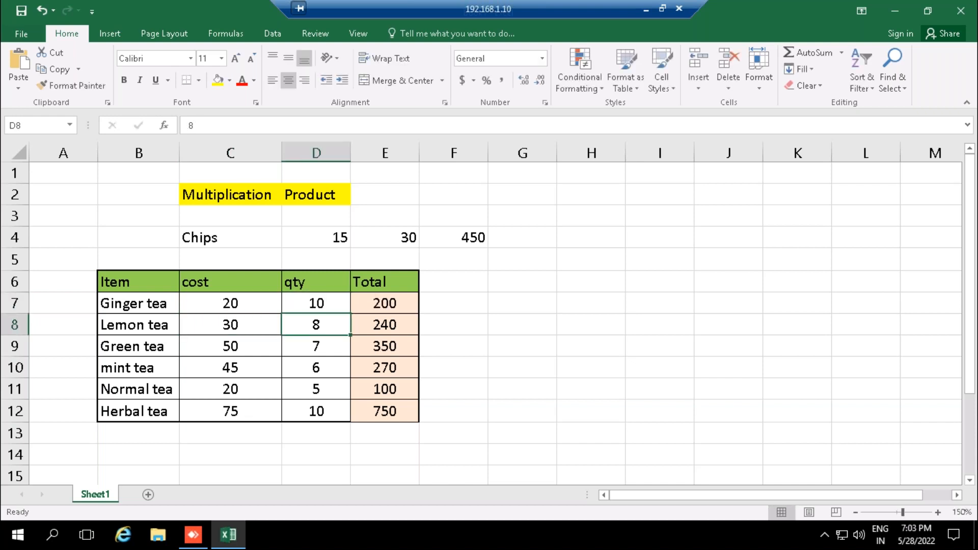
click(230, 304)
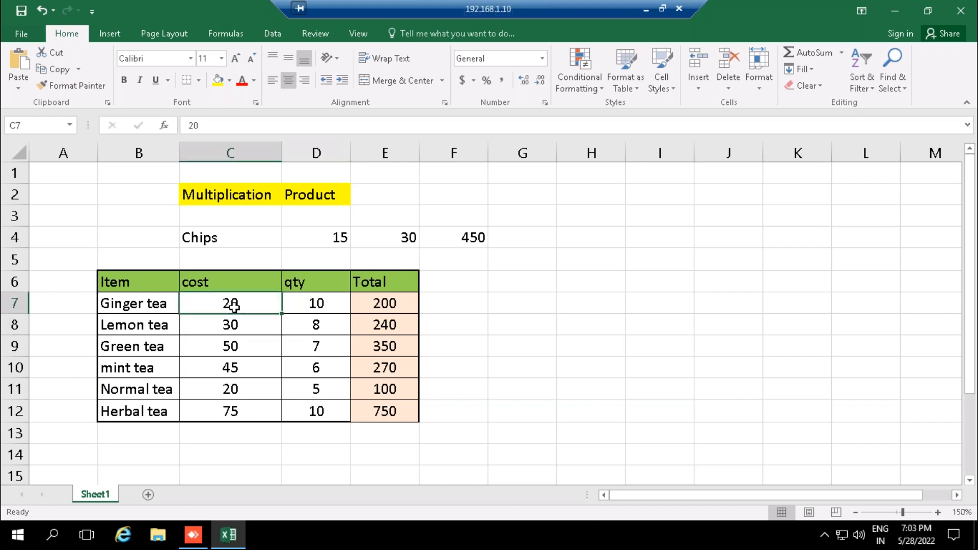
click(335, 306)
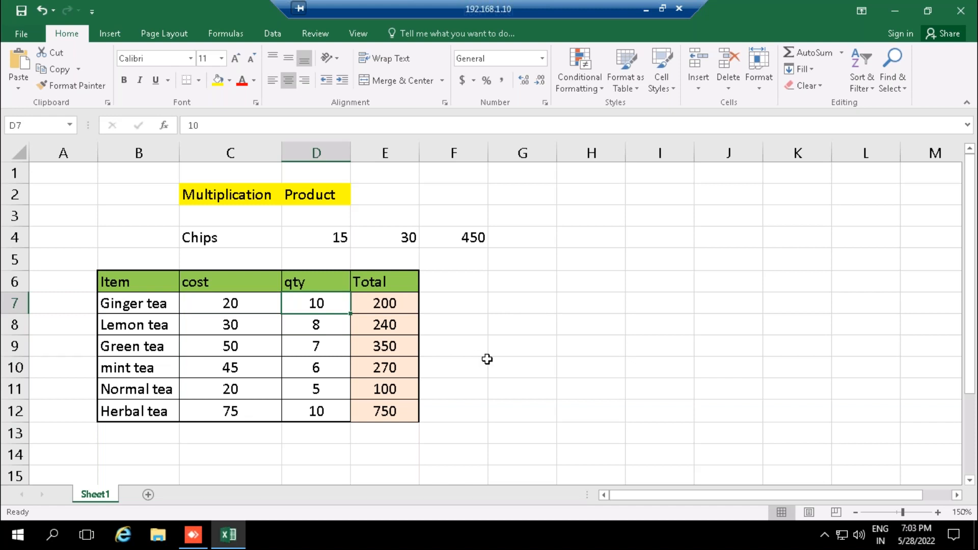
- Enter the heading Division in cell I2
click(646, 196)
text(Divios)
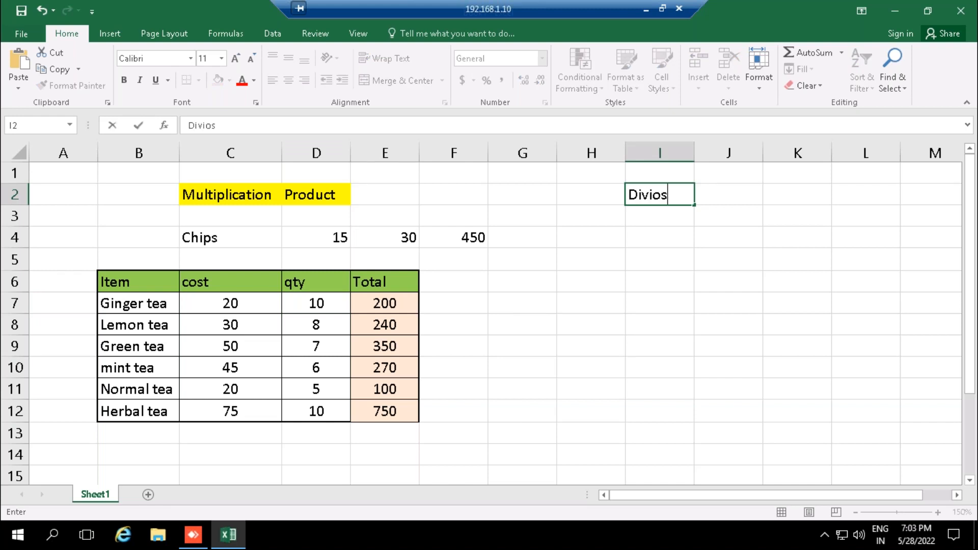
key(BackSpace)
key(BackSpace)
text(sion)
key(Tab)
- Enter the note No particular formula in J2 beside the Division heading
text(No particulat)
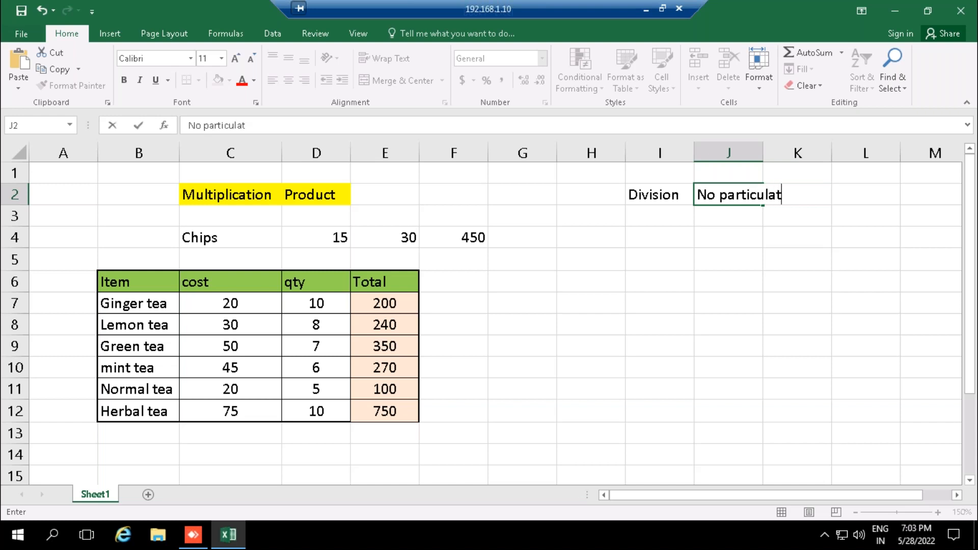
key(BackSpace)
key(BackSpace)
text(ar )
text(fi)
key(BackSpace)
text(ormula)
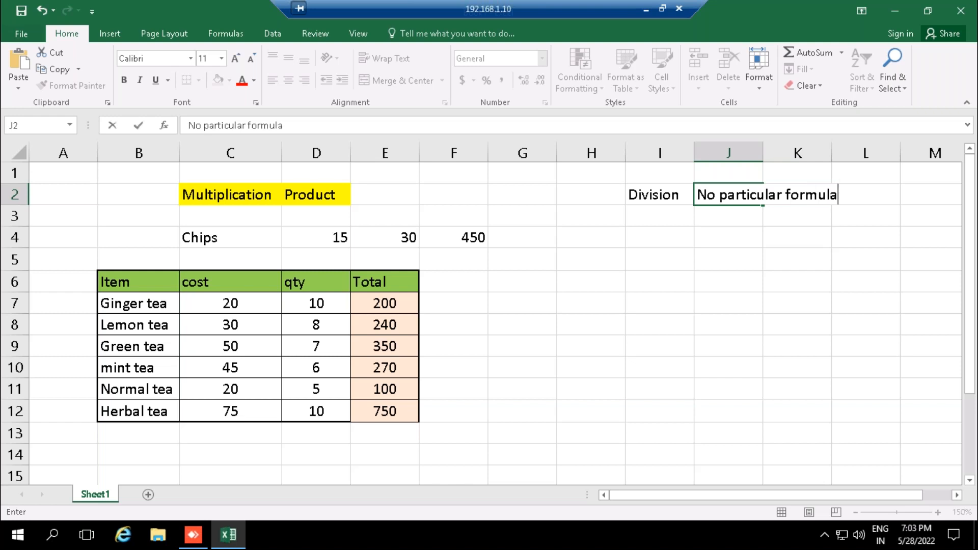
key(Return)
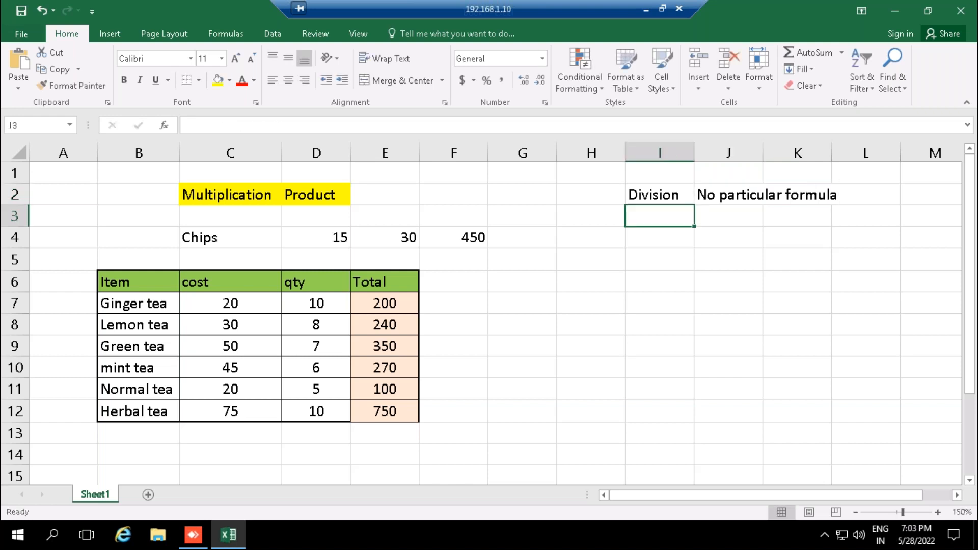
- Highlight the headings in I2:J2 with yellow fill and widen column J to about the length of its note
key(Up)
key(shift+Right)
key(shift+Right)
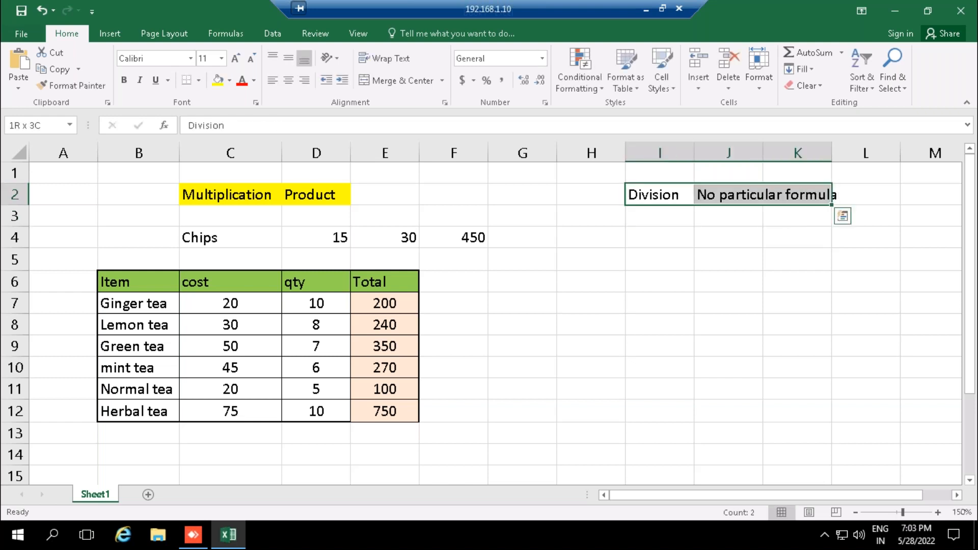
key(shift+Left)
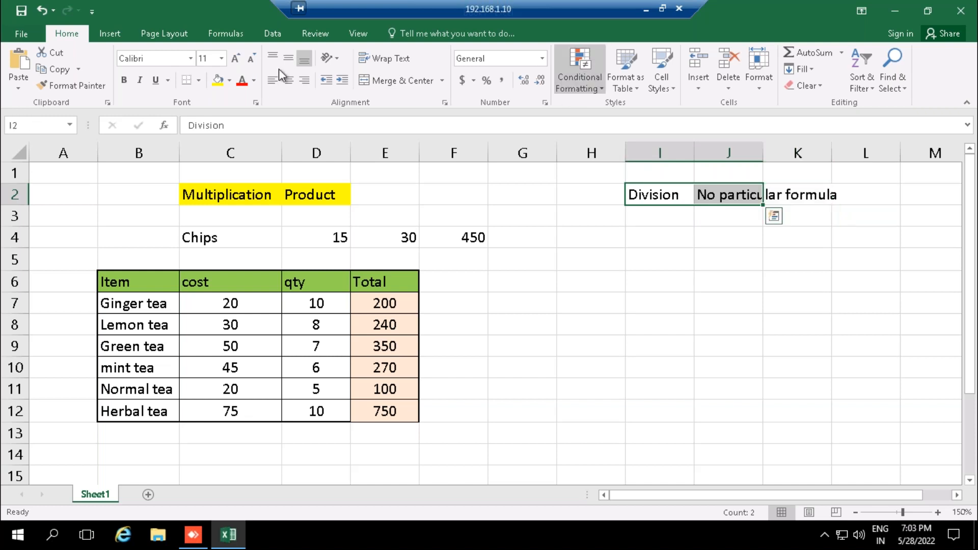
click(218, 80)
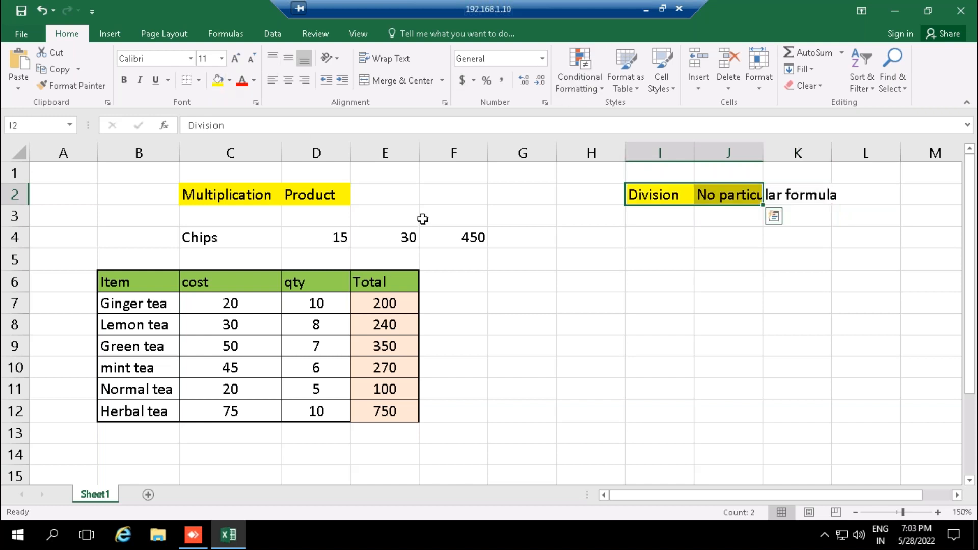
drag(762, 149, 830, 164)
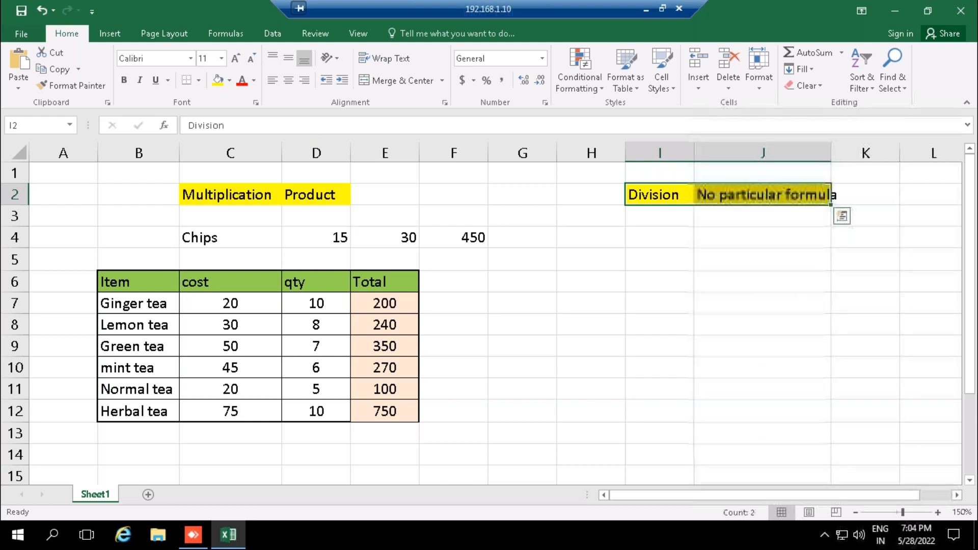
- Enter the item label basmati Rice in cell I5
click(652, 261)
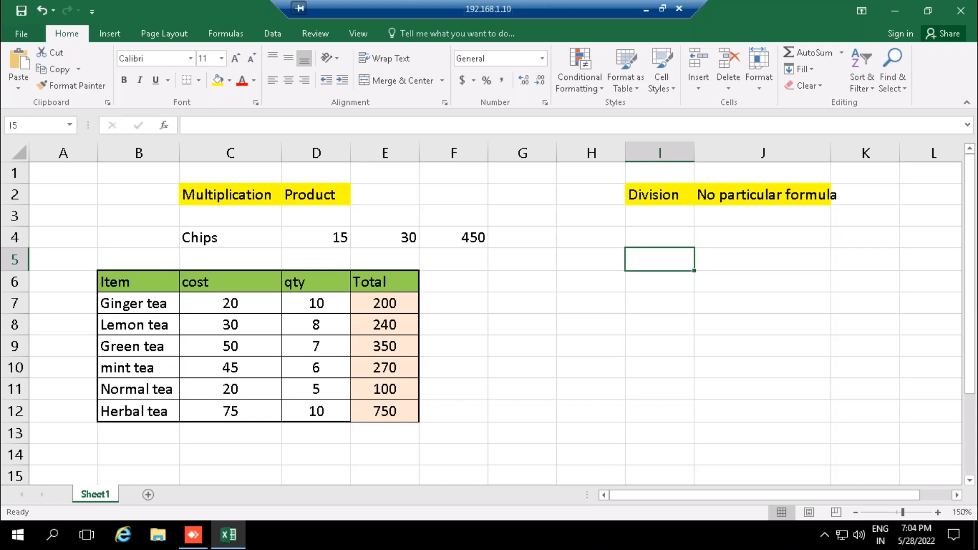
text(basmat)
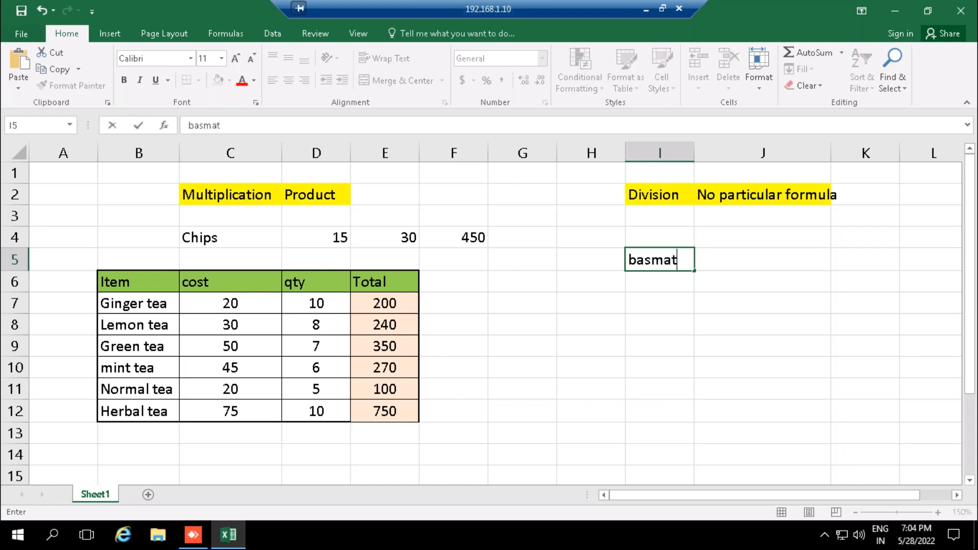
text(i Rice)
key(Tab)
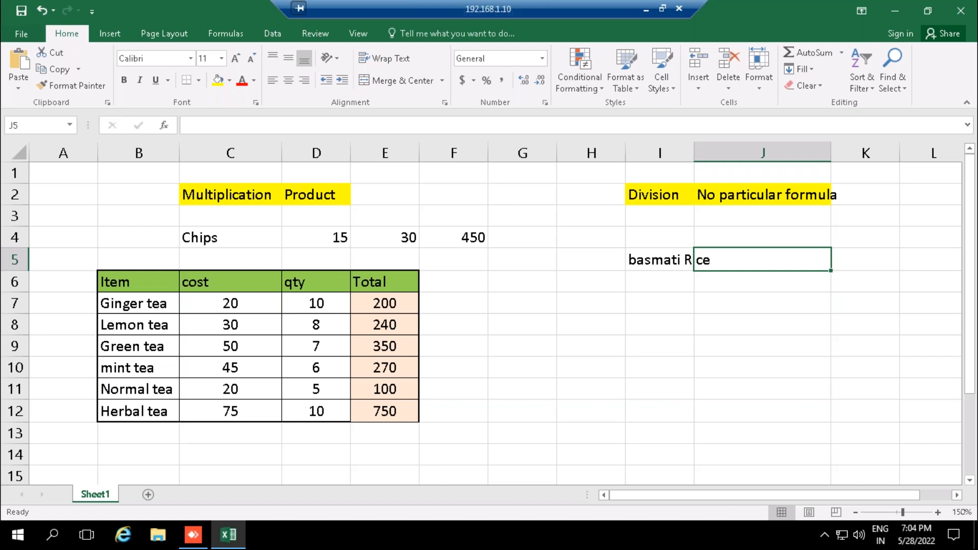
text(2)
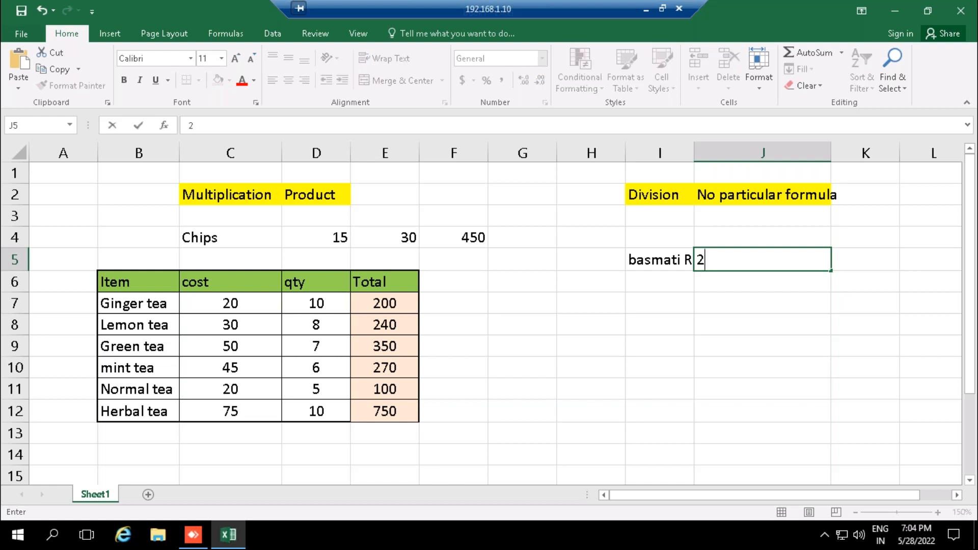
text(kg)
key(BackSpace)
key(BackSpace)
key(BackSpace)
key(BackSpace)
- Extend the label in I5 so it reads basmati Rice 2kg pks
click(655, 261)
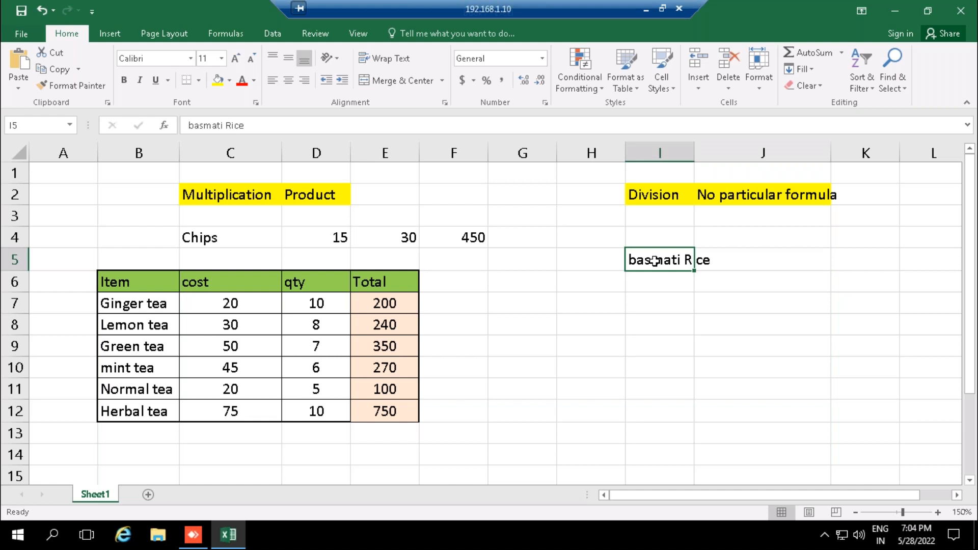
key(F2)
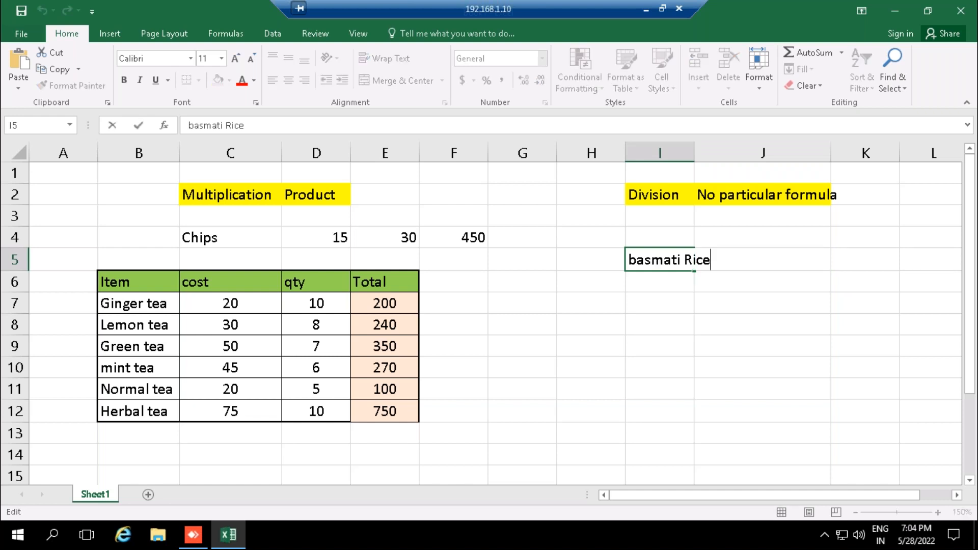
text(2kg pks)
key(Tab)
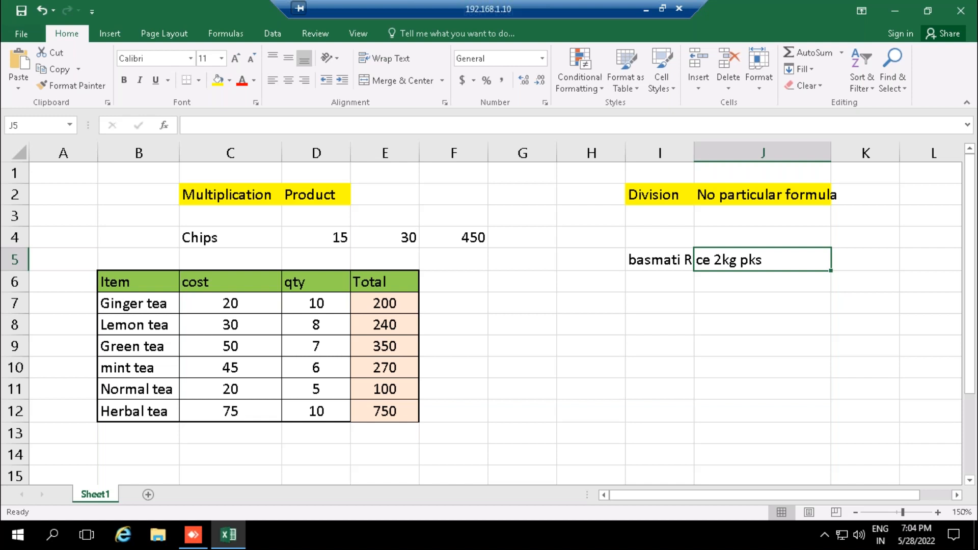
- Enter 5000 in J5 and 8 in K5 as the basmati rice division values
text(5000)
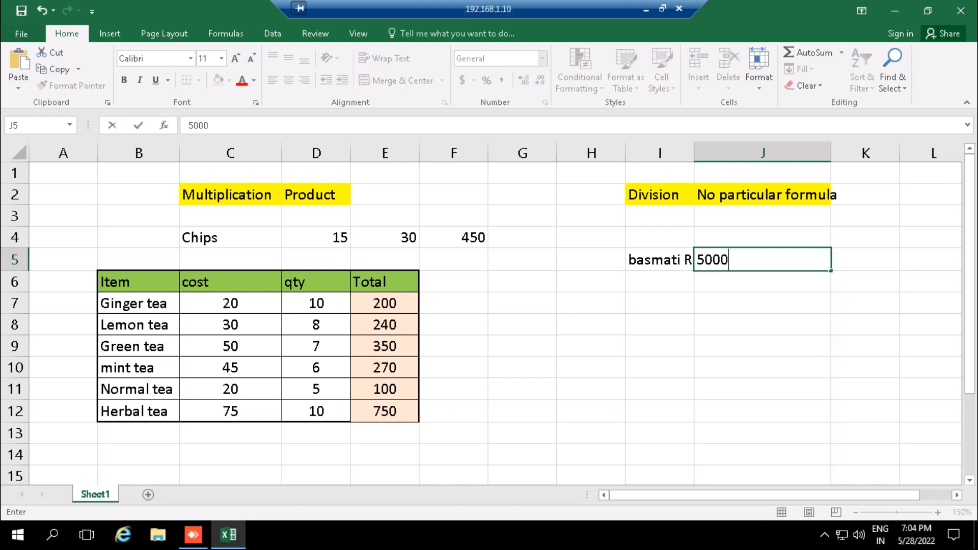
key(Tab)
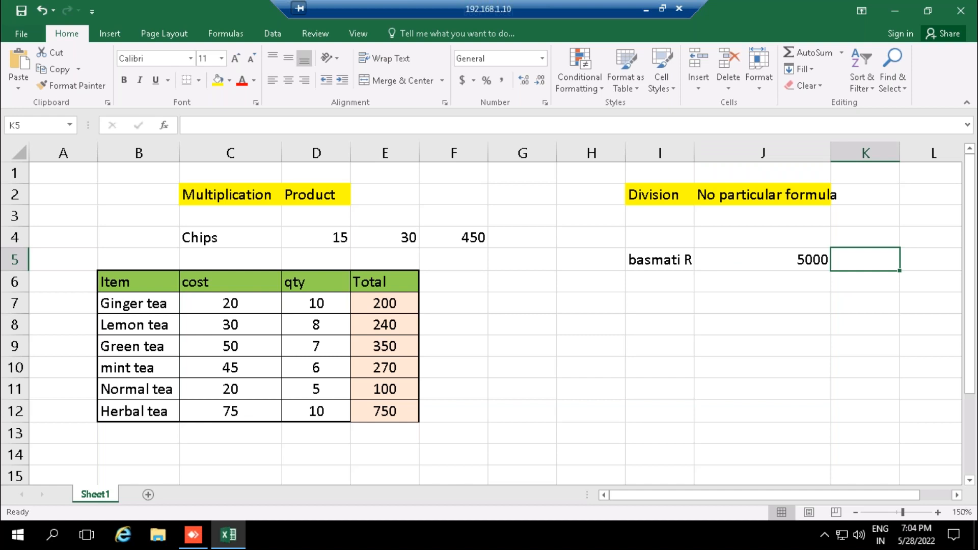
text(8)
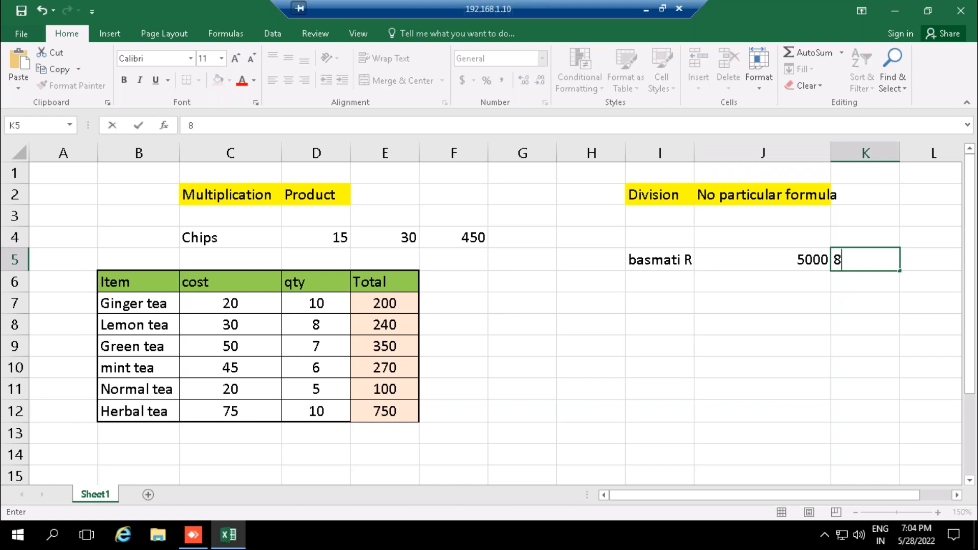
key(Tab)
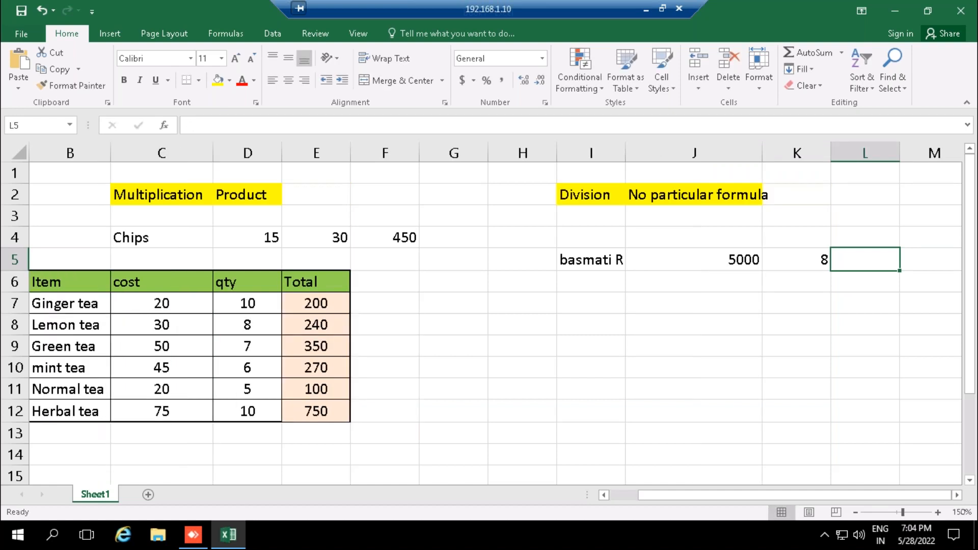
- Set the basmati rice quantity in K5 to 12
click(681, 265)
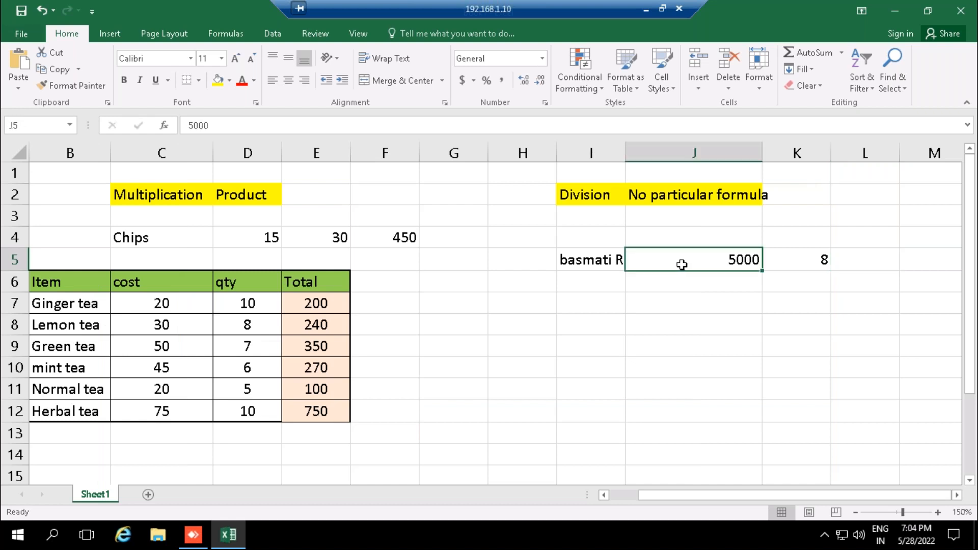
click(816, 258)
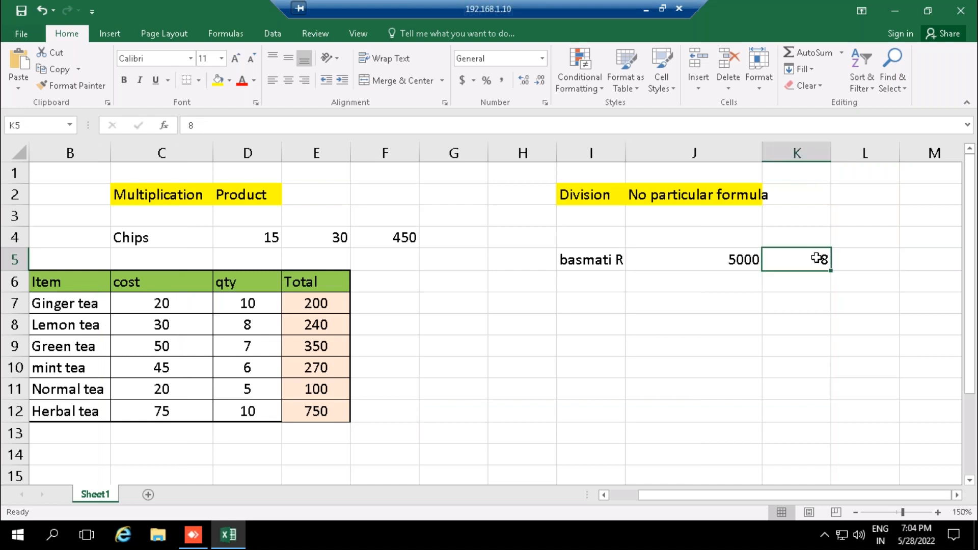
key(BackSpace)
text(12)
key(Return)
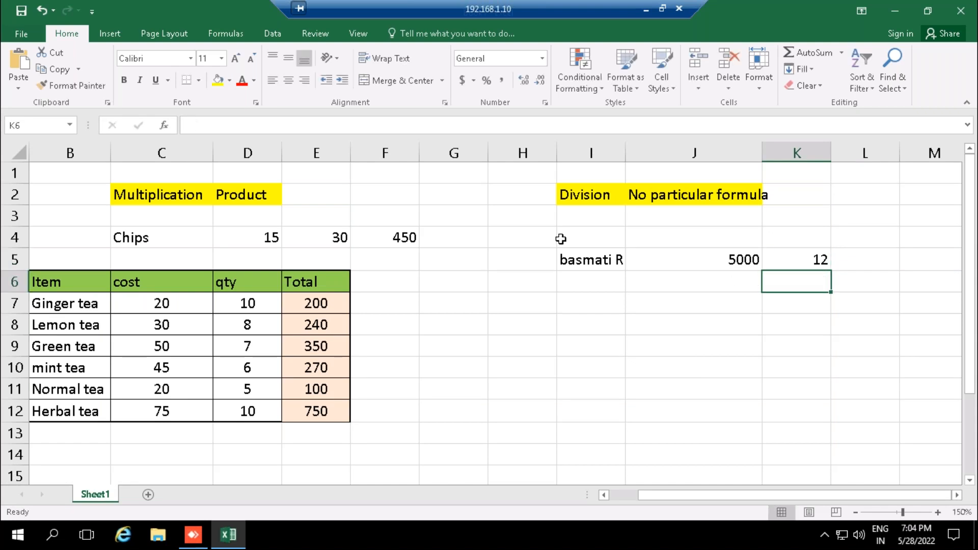
- Select cell L4, just above the empty result cell of the basmati rice row
click(573, 253)
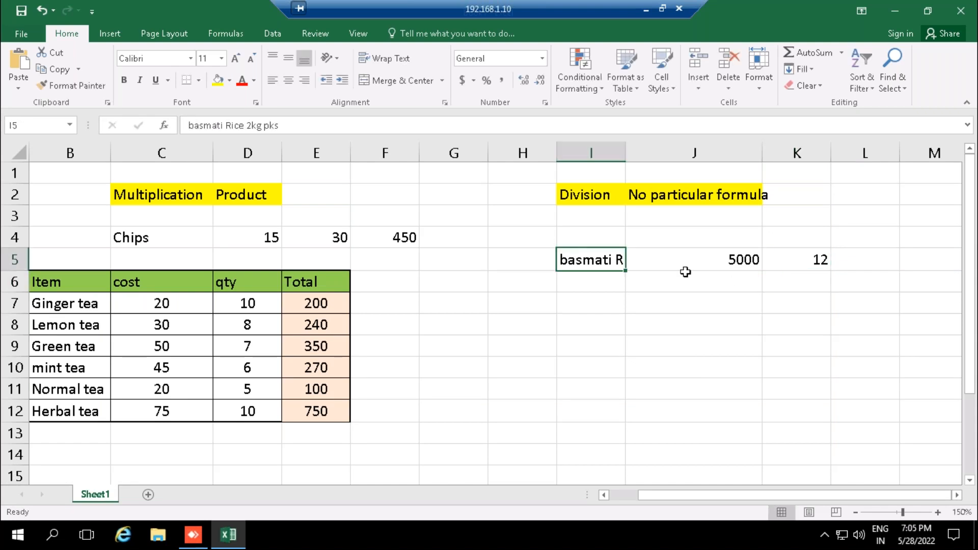
click(725, 257)
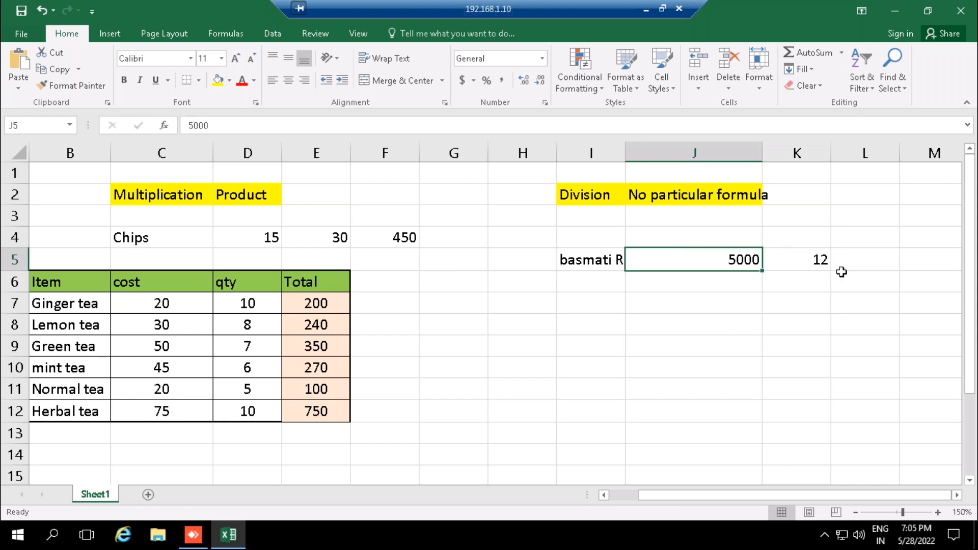
click(852, 260)
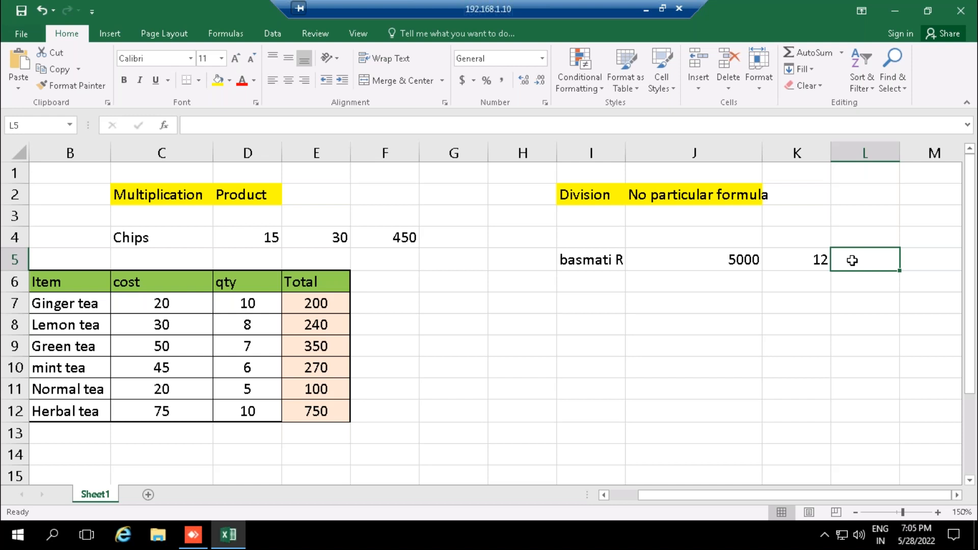
key(Up)
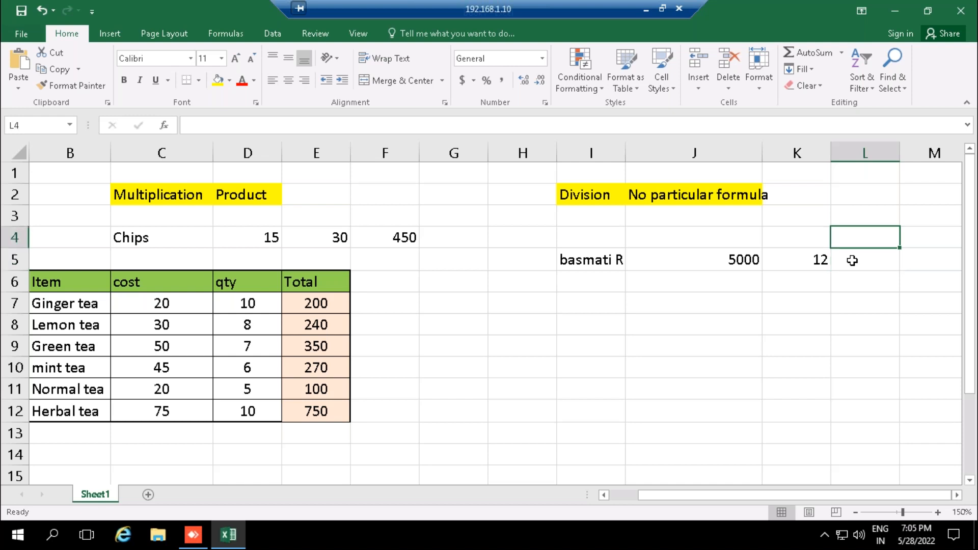
key(alt)
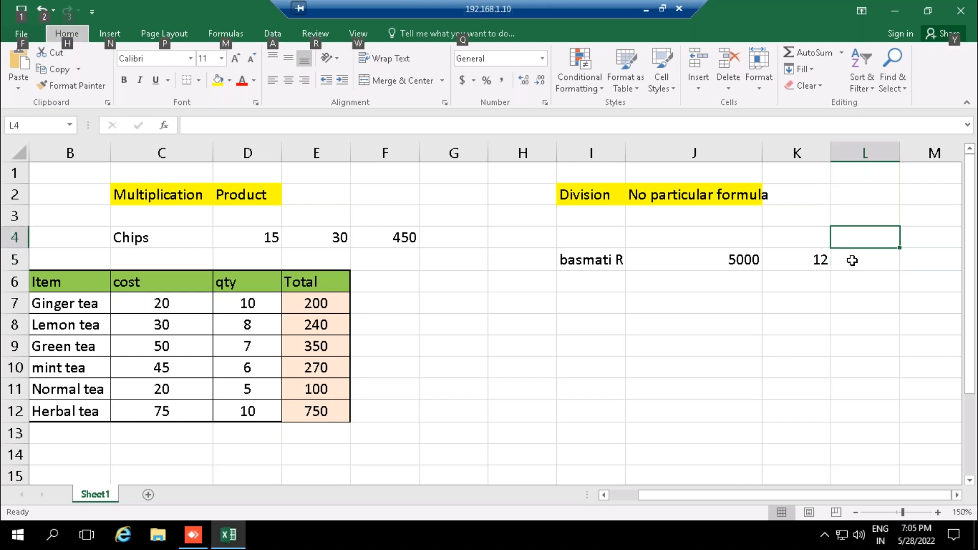
key(p)
key(r)
key(s)
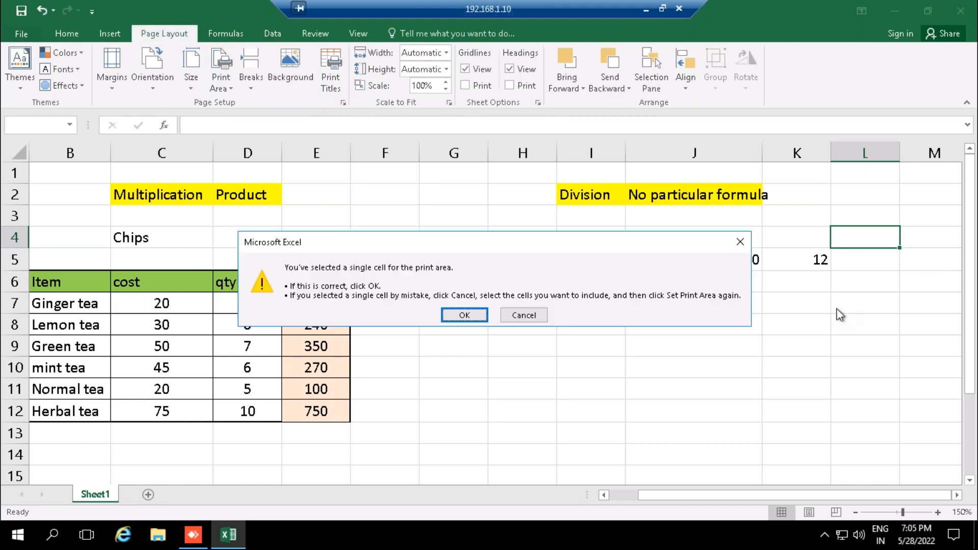
click(740, 242)
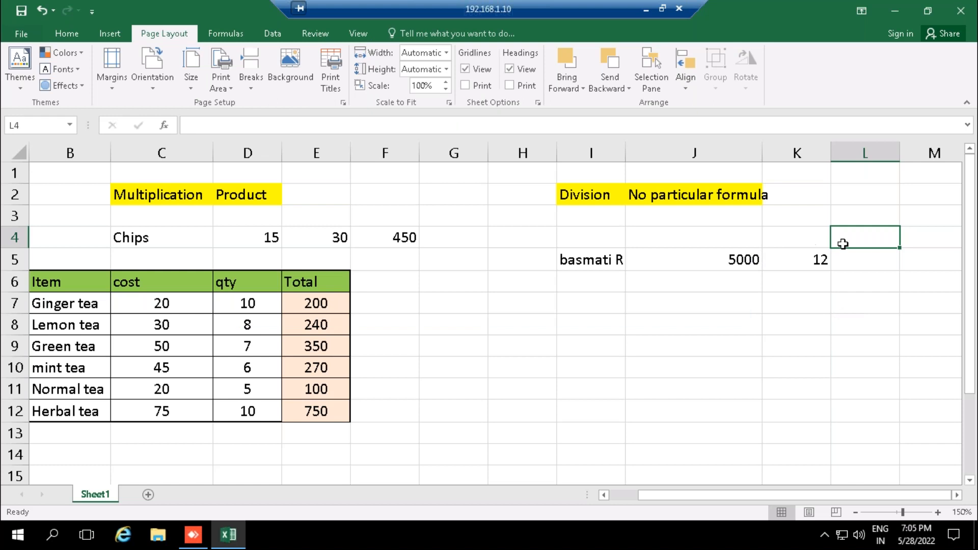
- Enter the column label per / pkt in cell L4
text(per)
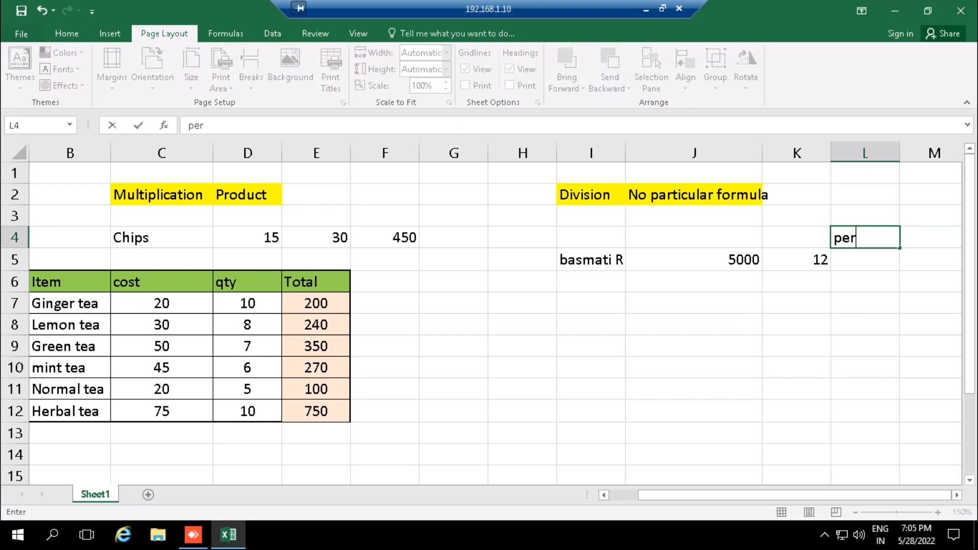
text( / pkt)
key(Return)
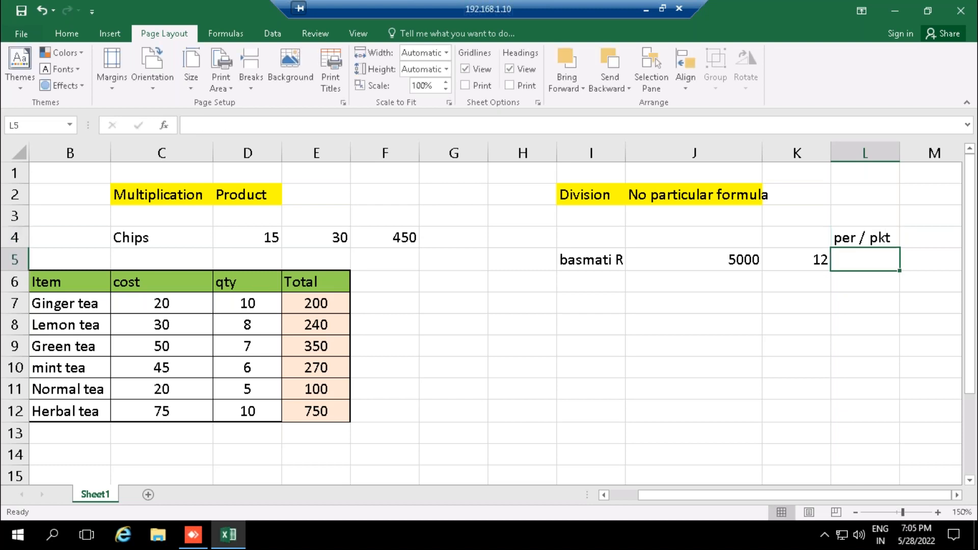
- Calculate the basmati rice price per packet in L5 with the formula =J5/K5
text(=)
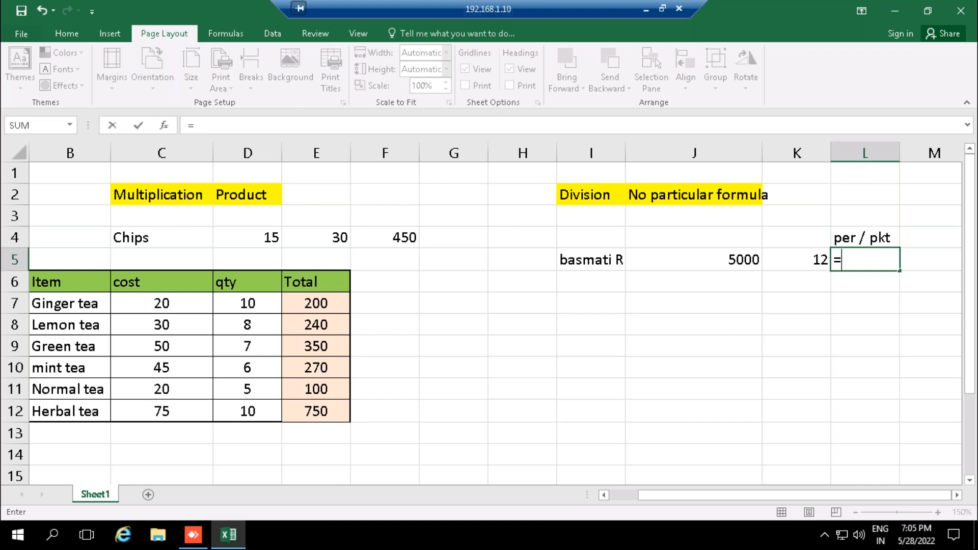
click(694, 260)
text(/)
click(797, 260)
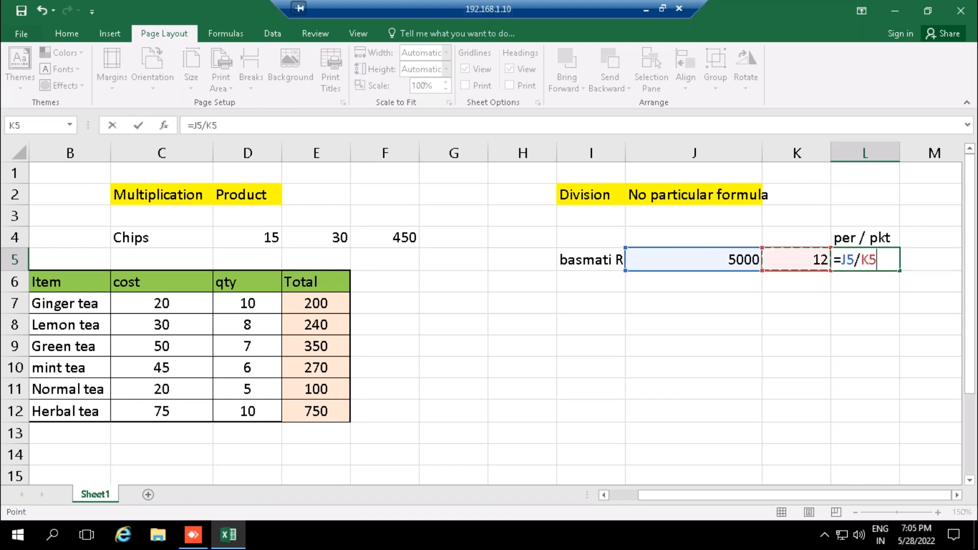
key(Return)
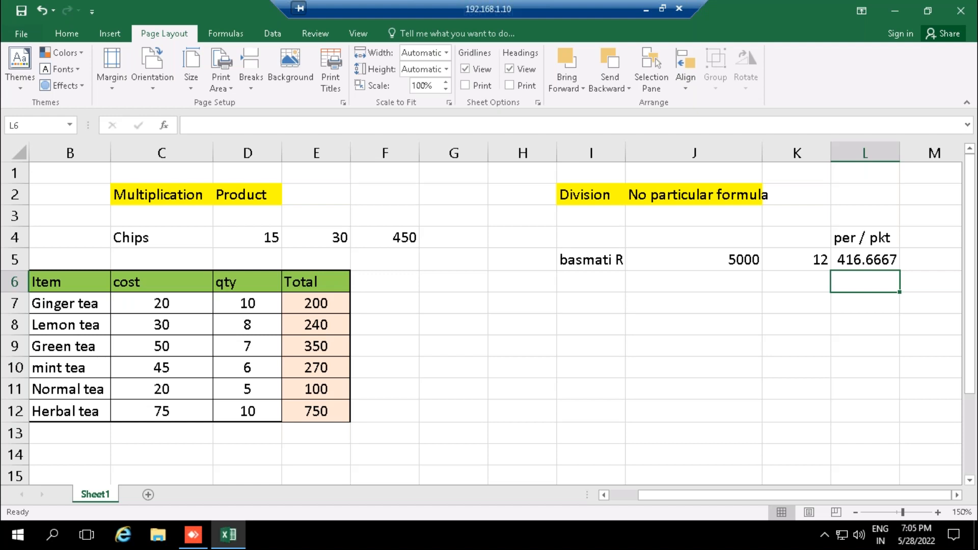
- Set the basmati rice amount in J5 to 5200
click(736, 260)
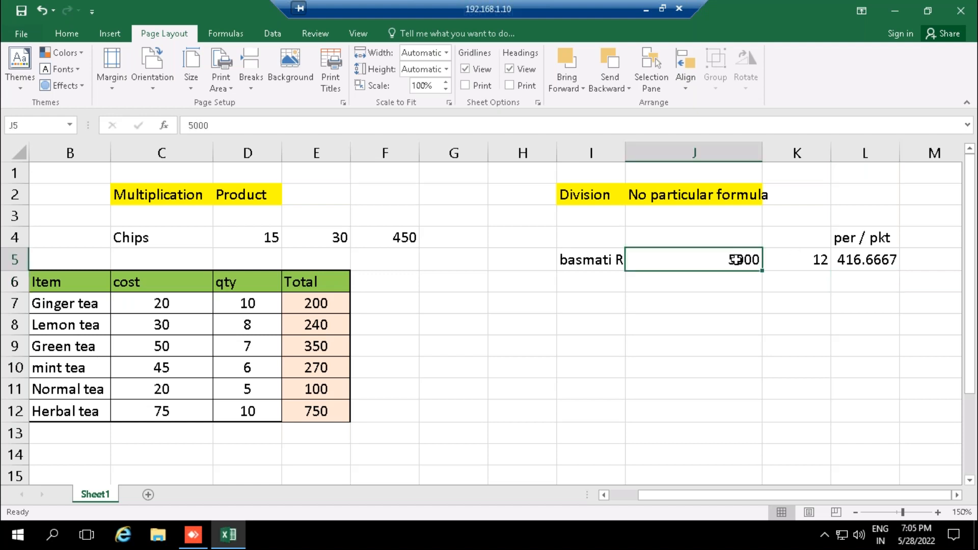
text(5200)
key(Return)
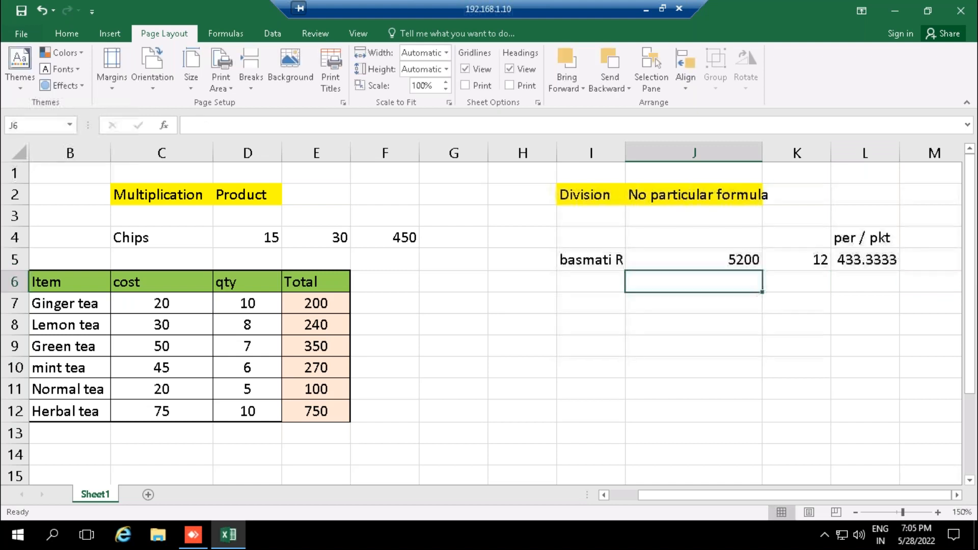
click(735, 260)
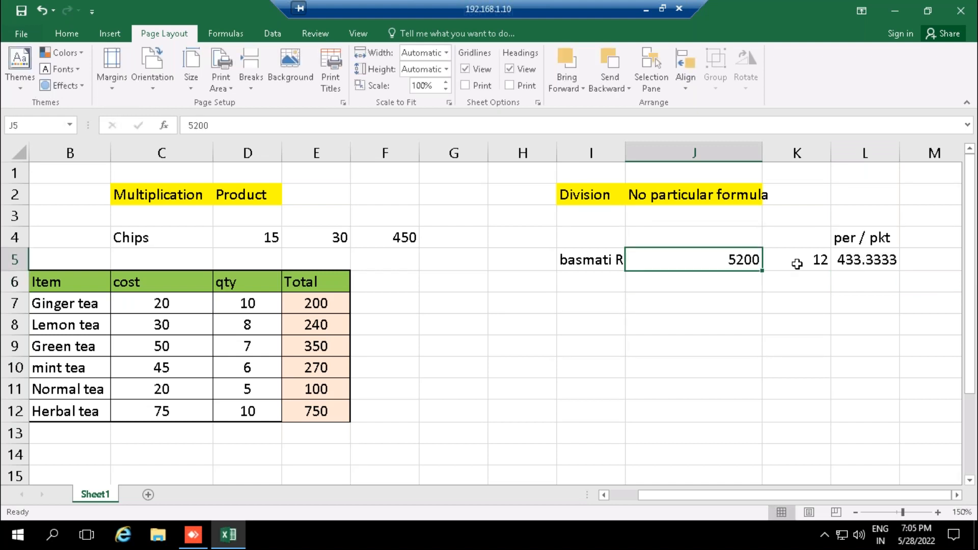
- Try quantities of 10 and 9 in K5 to test how the division result in L5 recalculates
click(806, 263)
text(10)
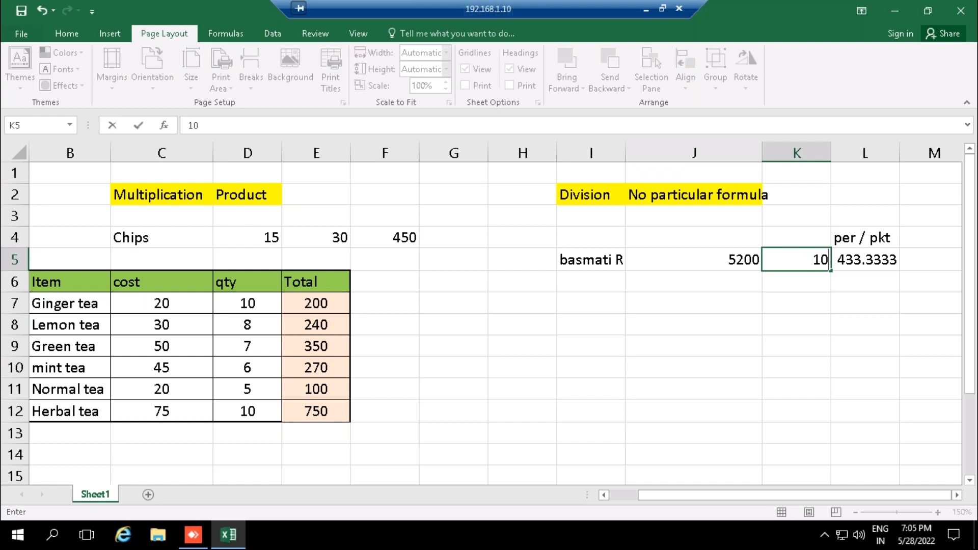
key(Return)
click(880, 260)
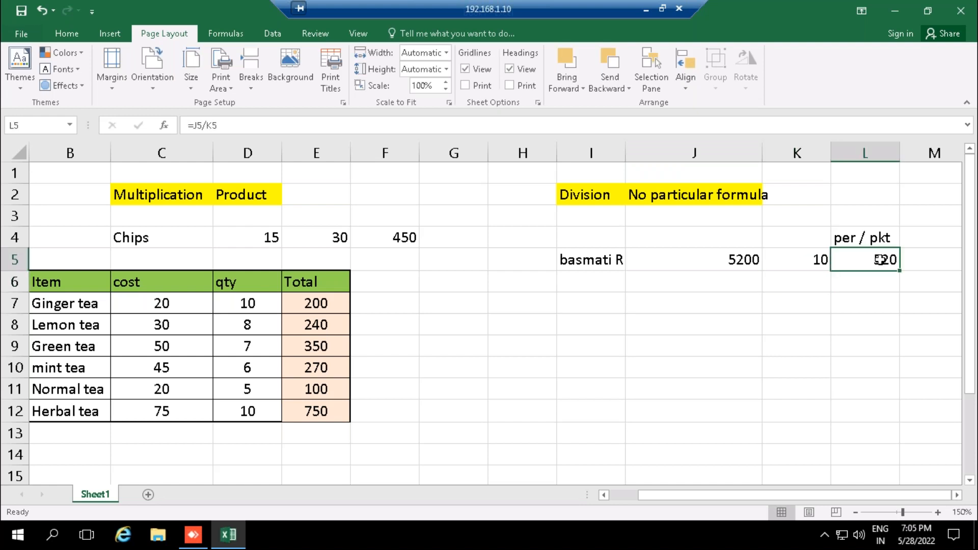
click(799, 258)
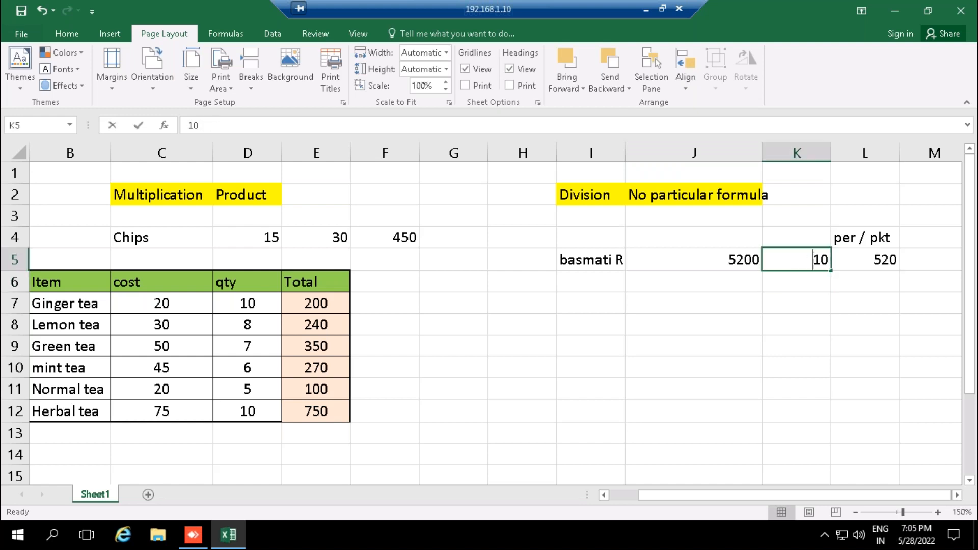
text(9)
key(Return)
- Set the basmati rice quantity in K5 to 8
click(797, 260)
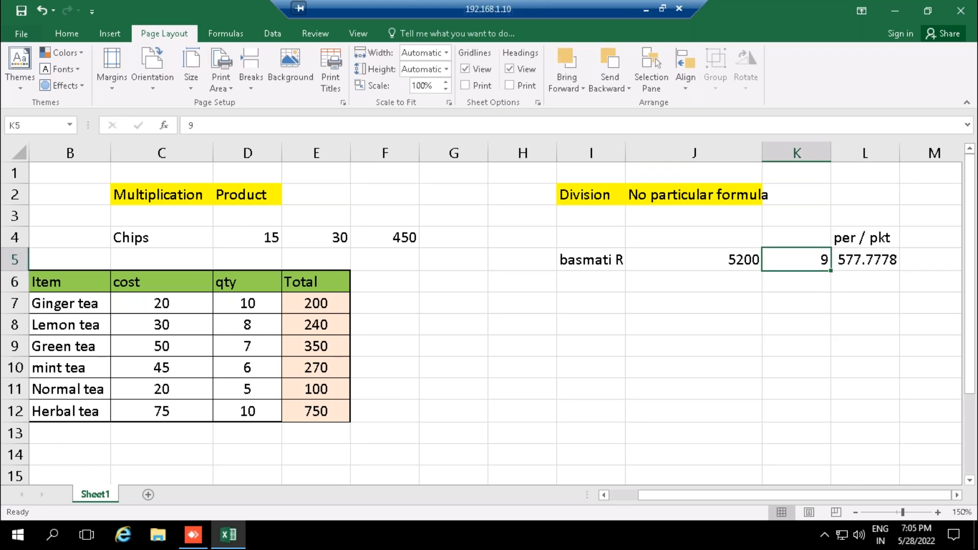
text(8)
key(Return)
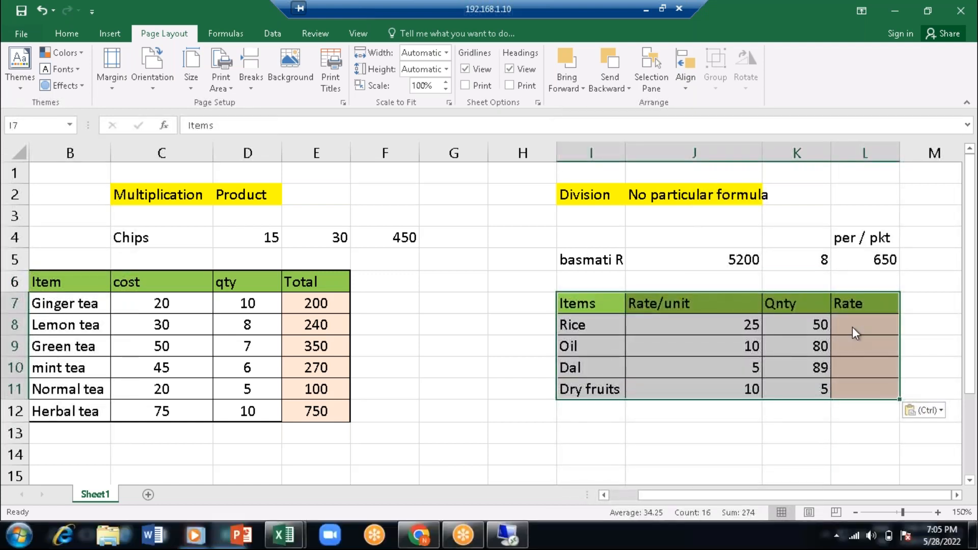
- Divide the Rice quantity by its rate in L8 with the formula =K8/J8
click(858, 323)
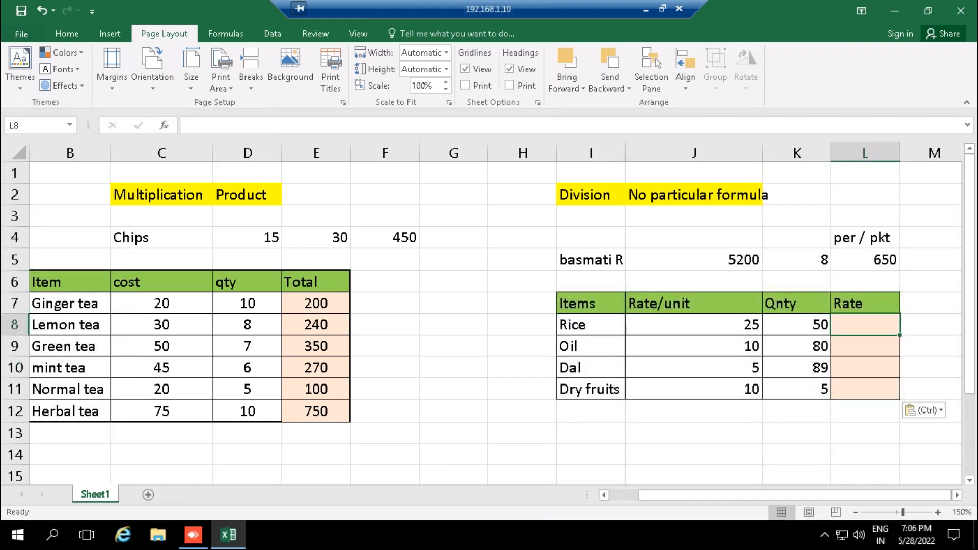
text(=)
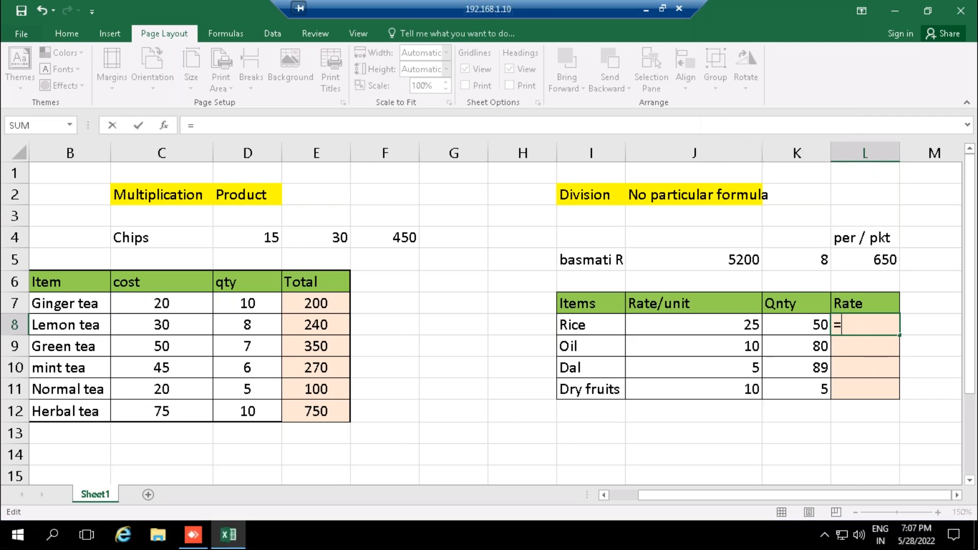
click(720, 321)
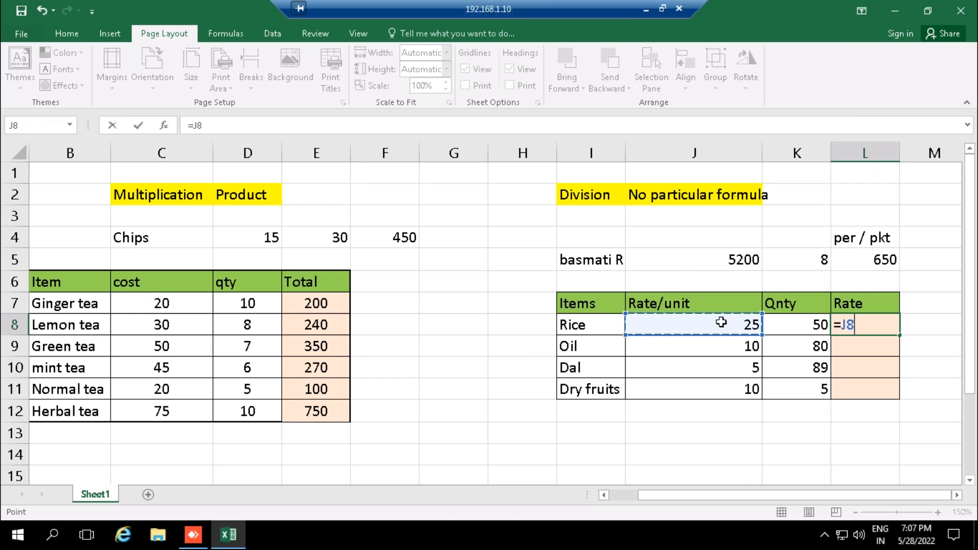
click(820, 323)
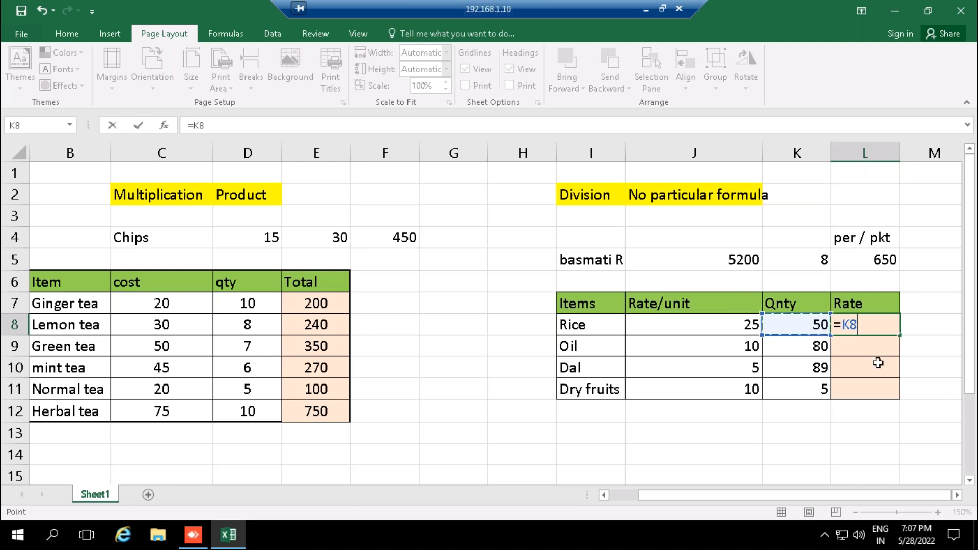
text(/)
click(742, 322)
key(Return)
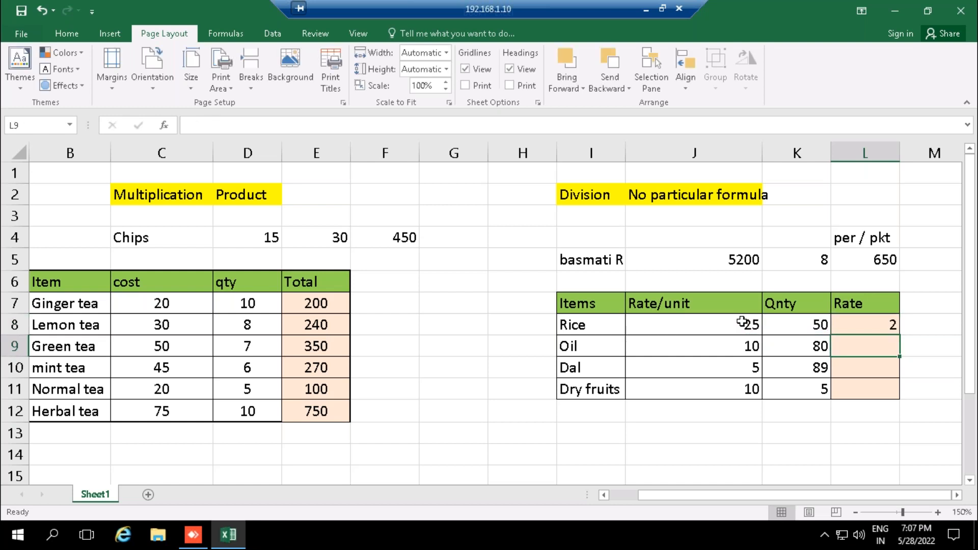
key(alt+Tab)
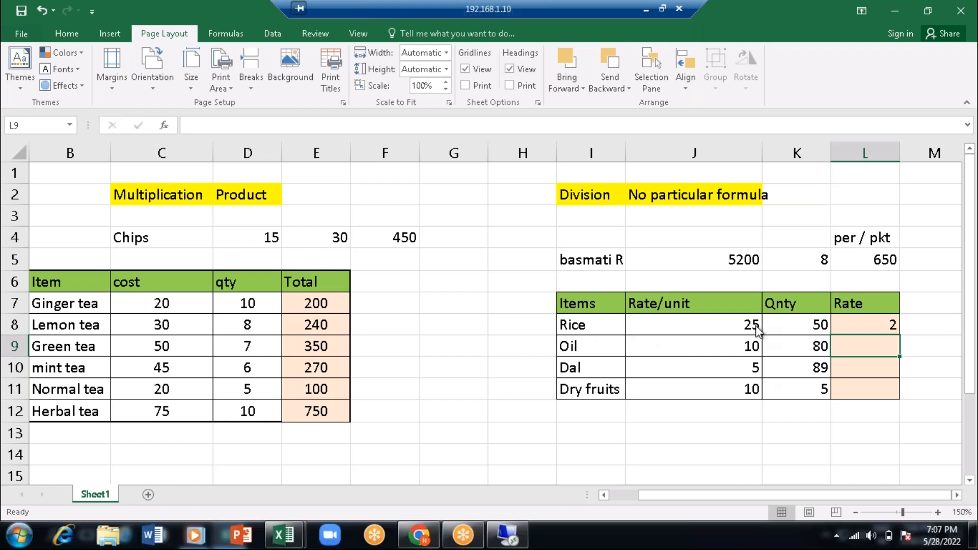
- Move the Rate/unit heading from J7 to L7, replacing the heading there, and enter Rate in J7
click(677, 300)
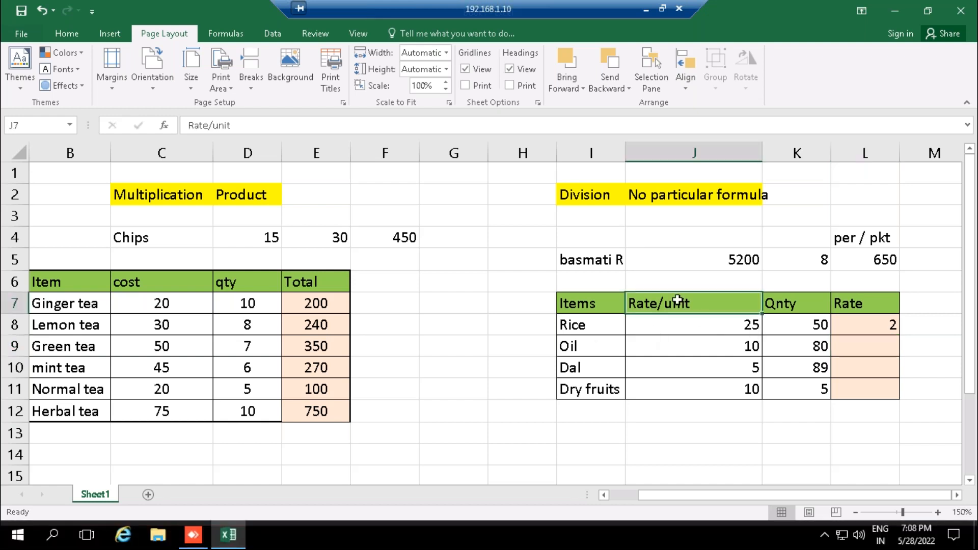
drag(680, 301, 851, 305)
click(718, 302)
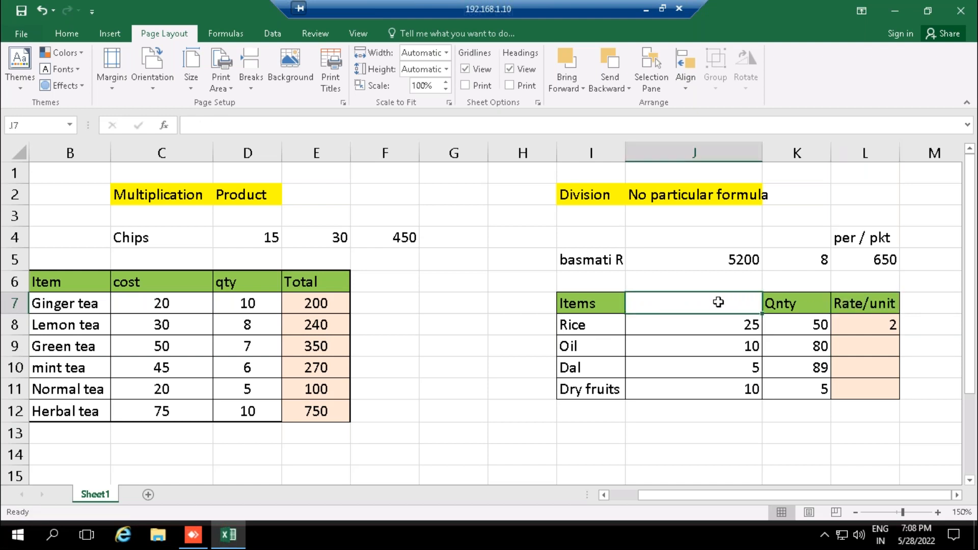
text(Rate)
key(Return)
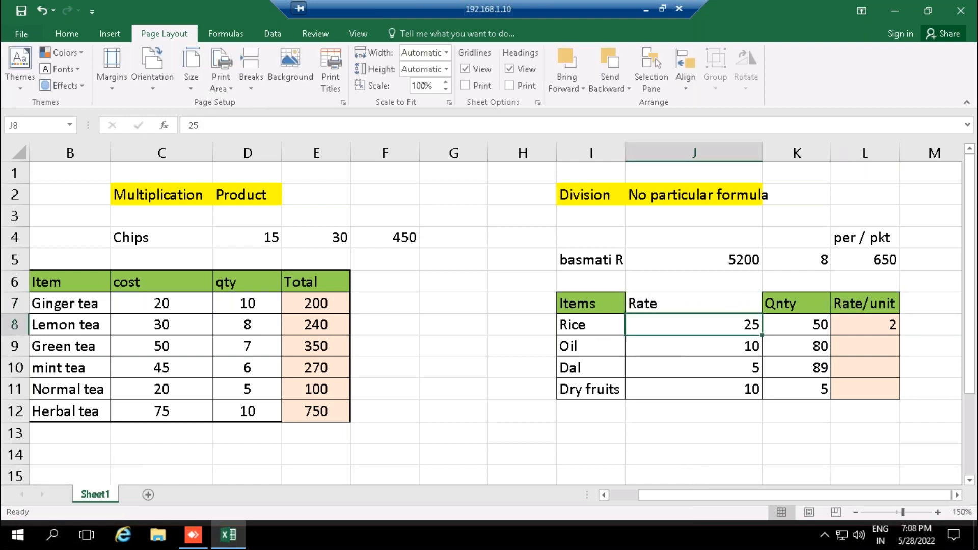
- Fill the Rate heading cell J7 with the standard Green color
click(708, 302)
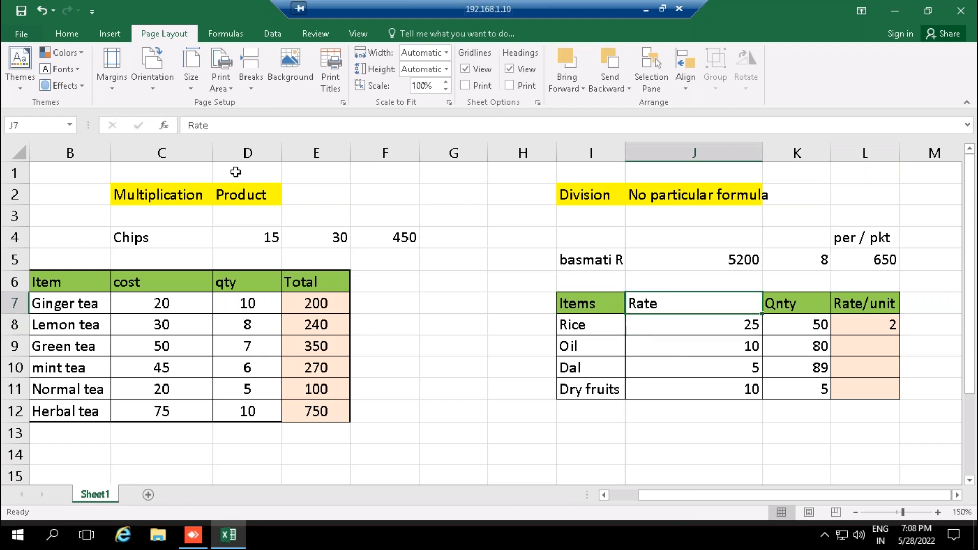
click(77, 33)
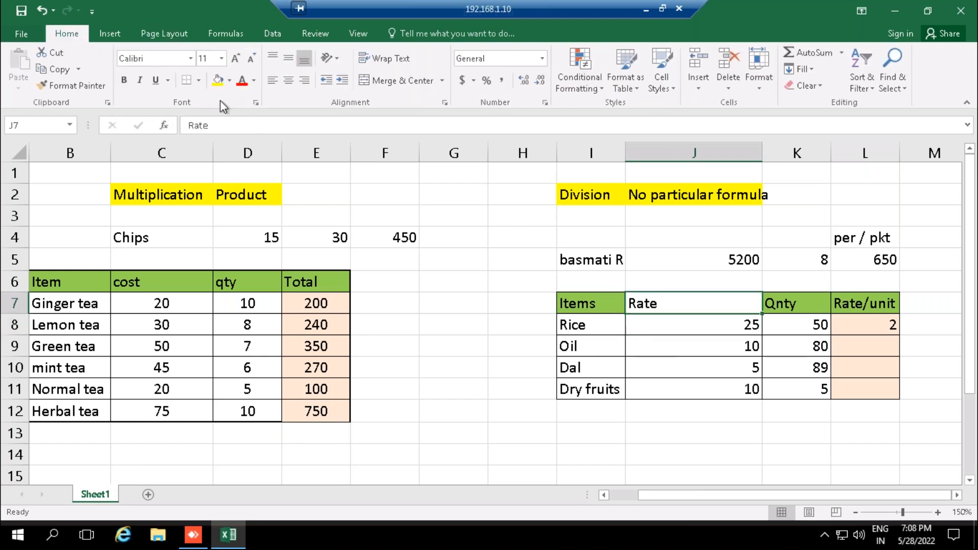
click(230, 80)
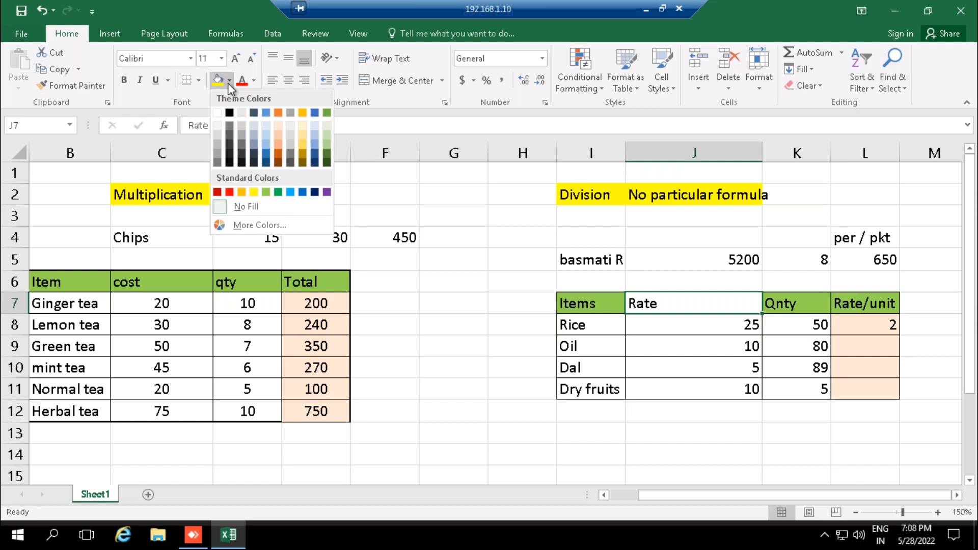
click(275, 191)
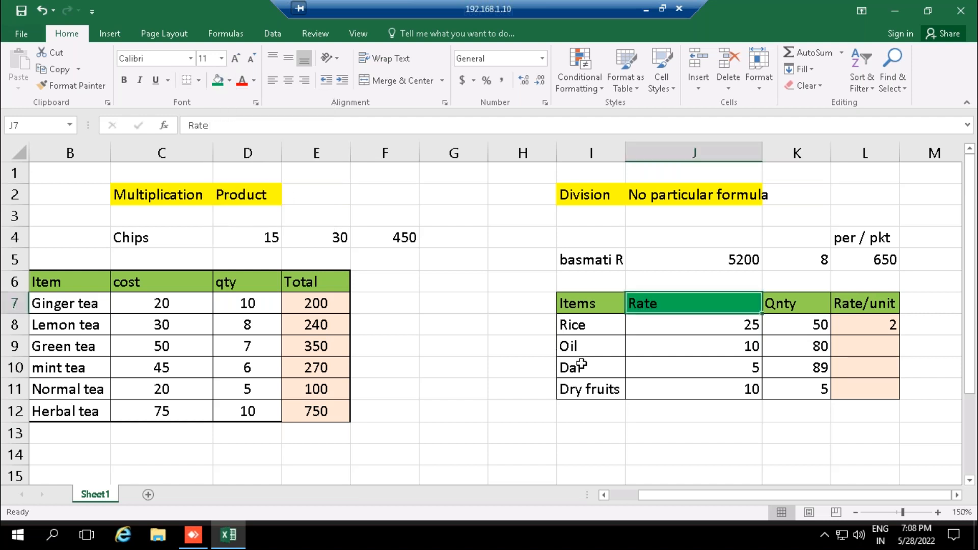
click(707, 319)
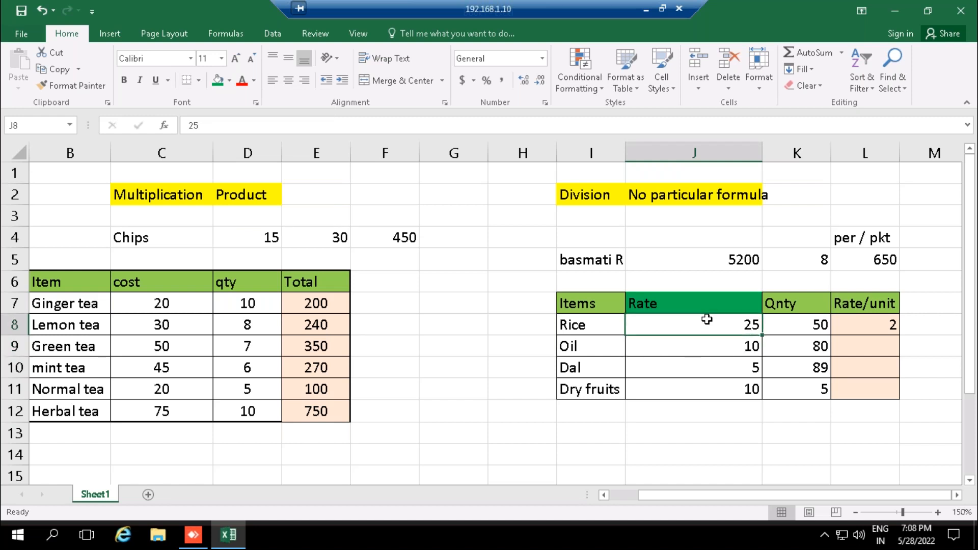
- Set the Rice rate in J8 to 3000
click(794, 302)
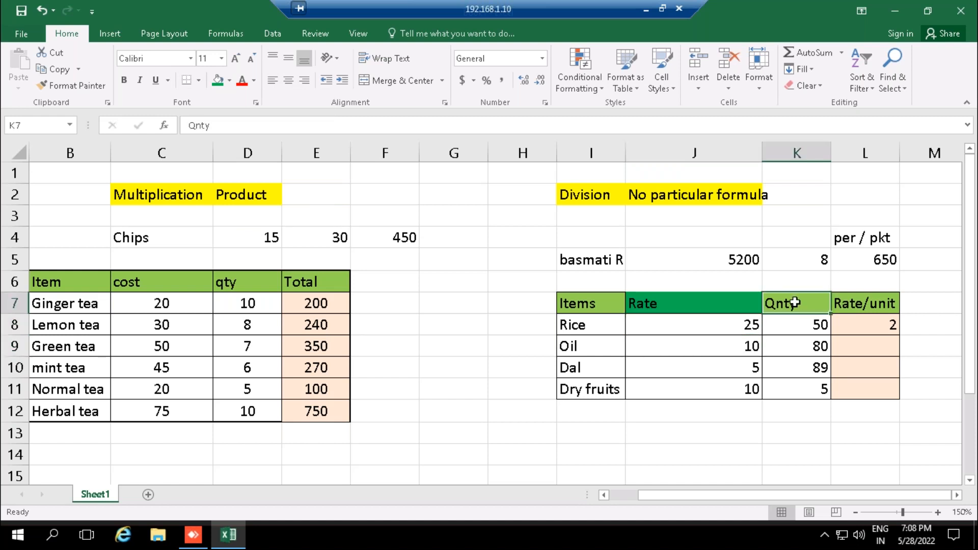
click(723, 321)
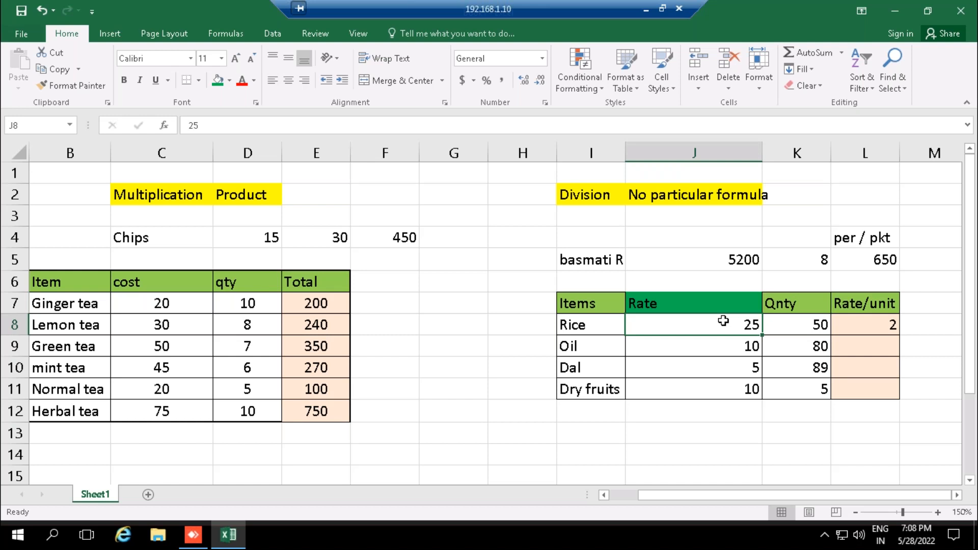
text(250)
key(BackSpace)
key(BackSpace)
key(BackSpace)
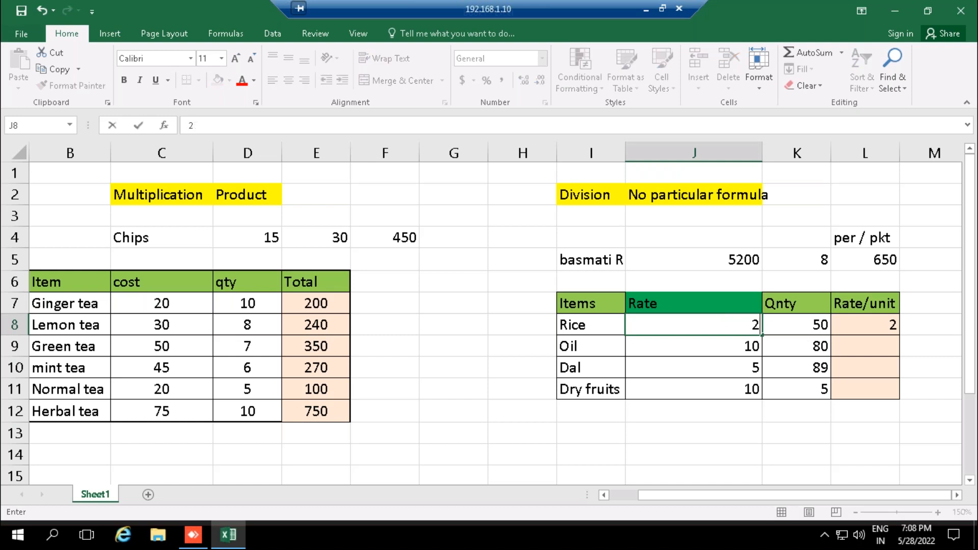
text(3000)
click(796, 325)
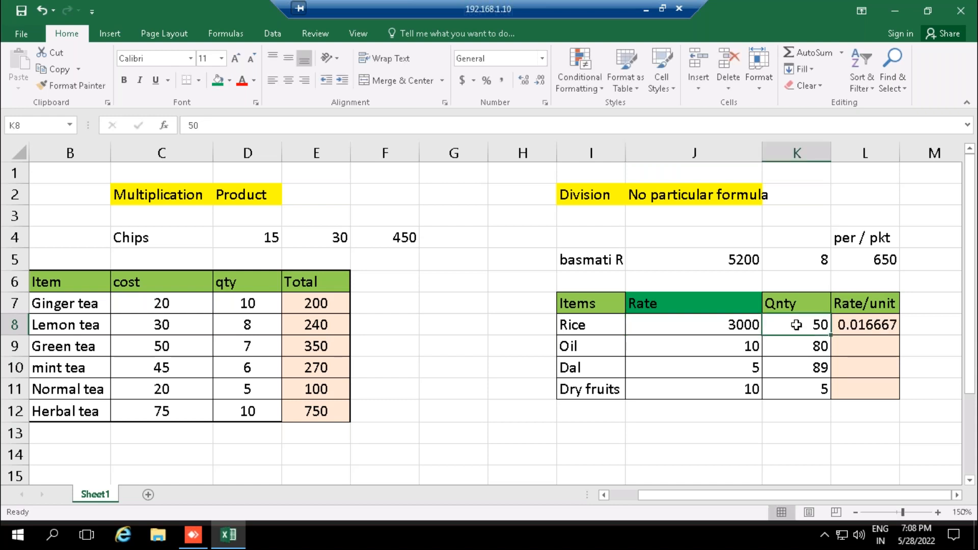
click(701, 348)
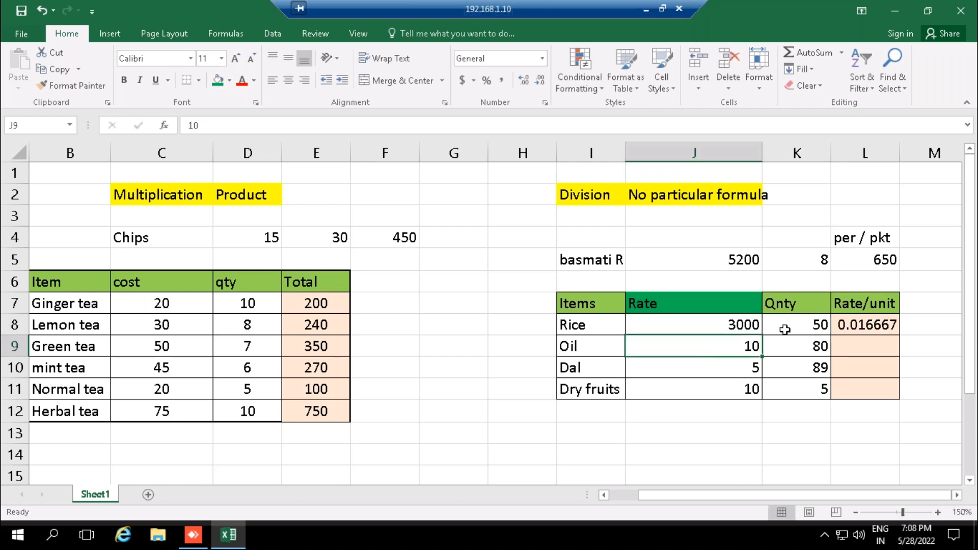
- Set the Rice rate in J8 to 10000
click(732, 325)
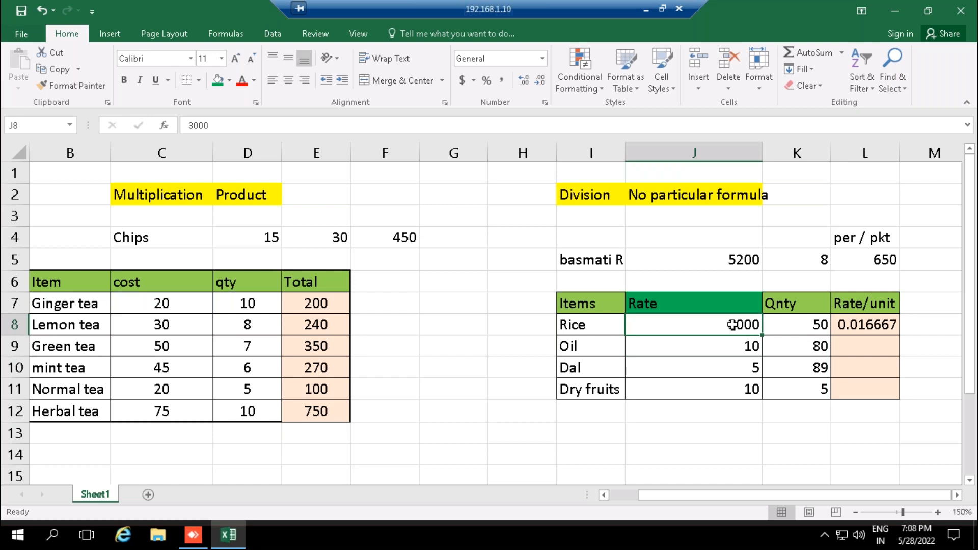
text(10000)
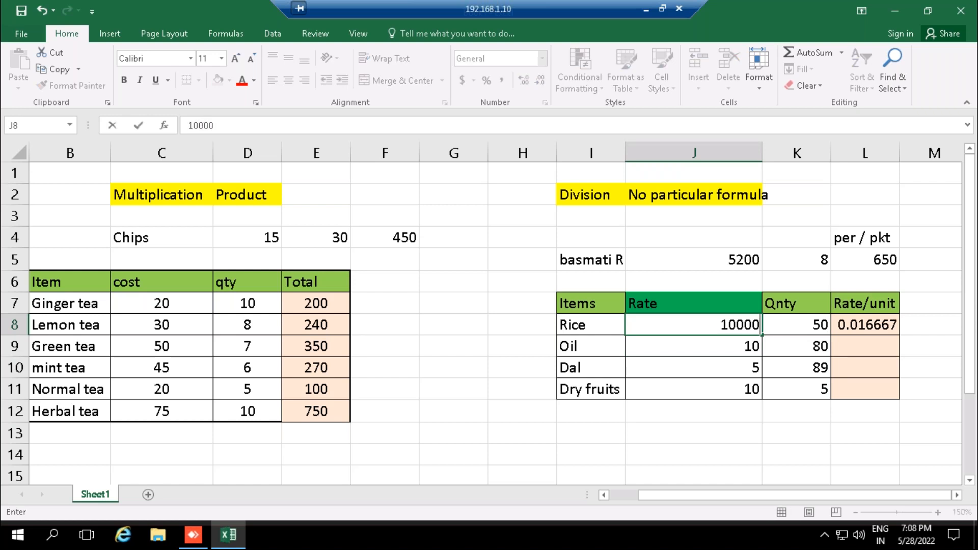
key(BackSpace)
text(0)
key(Return)
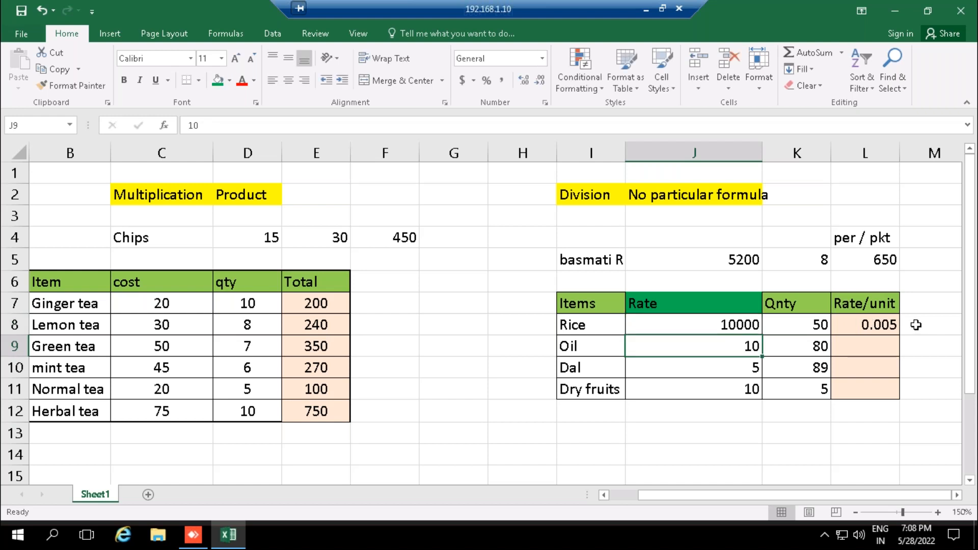
- Clear the division formula from the Rice Rate/unit cell L8
click(875, 325)
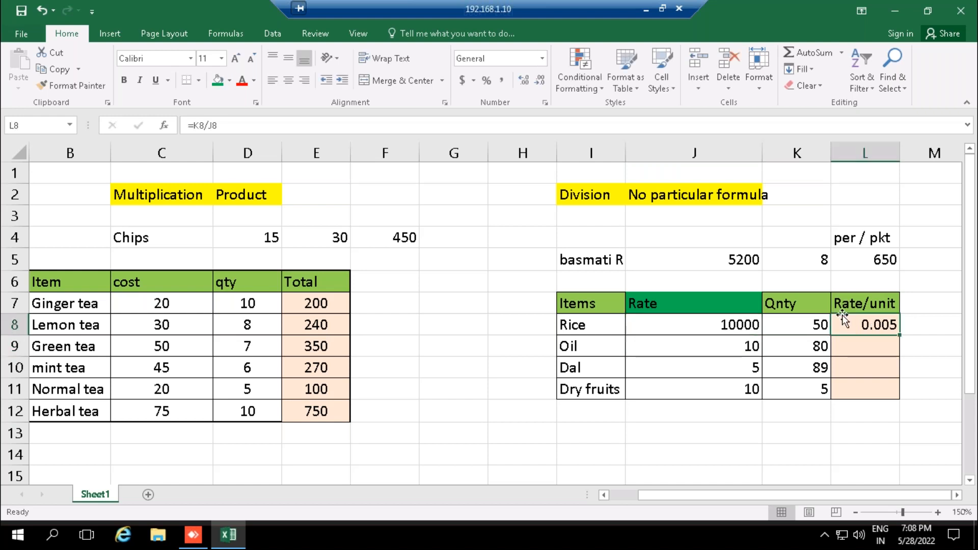
click(735, 346)
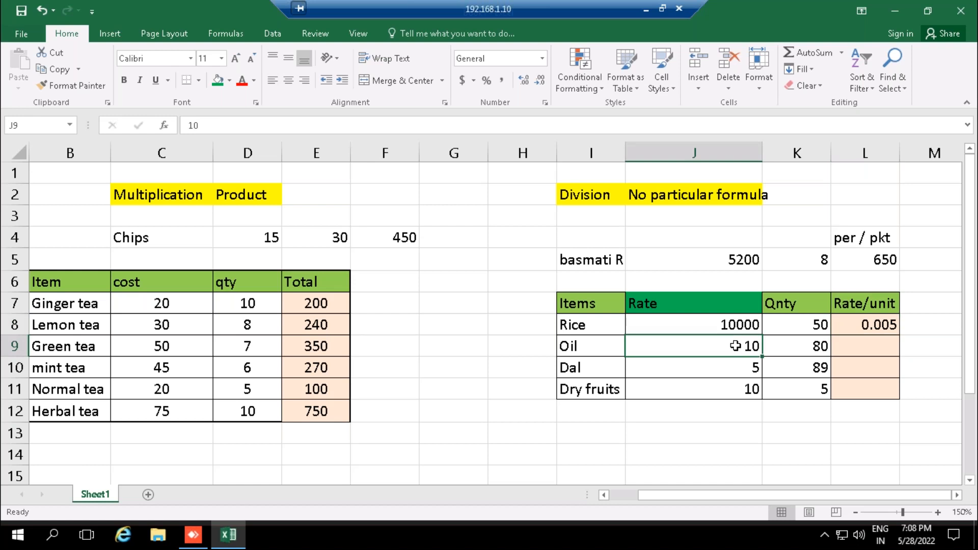
click(883, 326)
key(Delete)
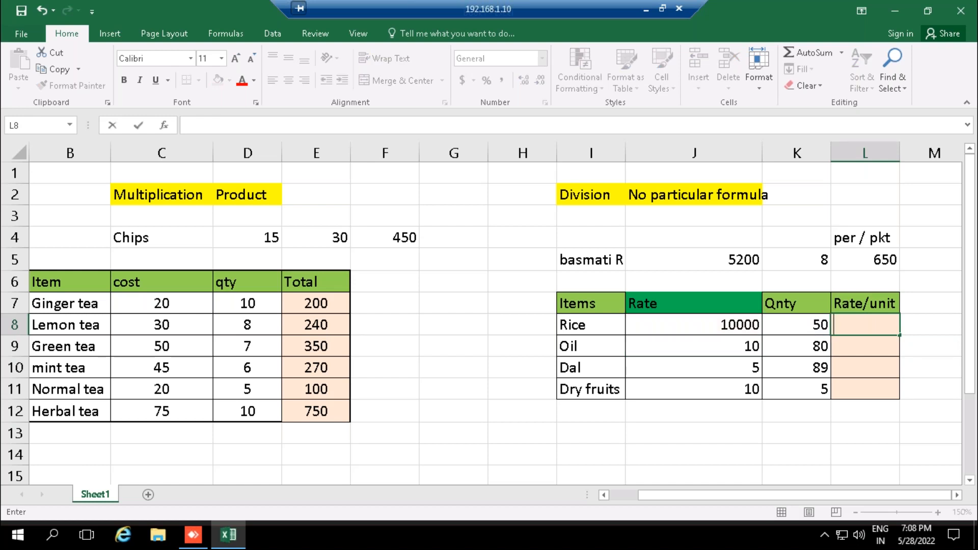
key(Down)
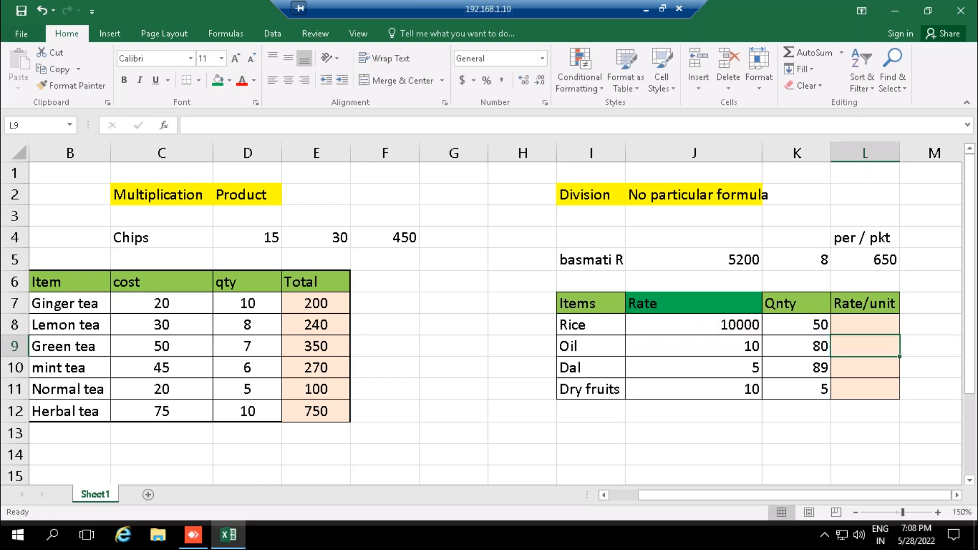
- Set the Oil rate in J9 to 800 and its quantity in K9 to 5
click(688, 345)
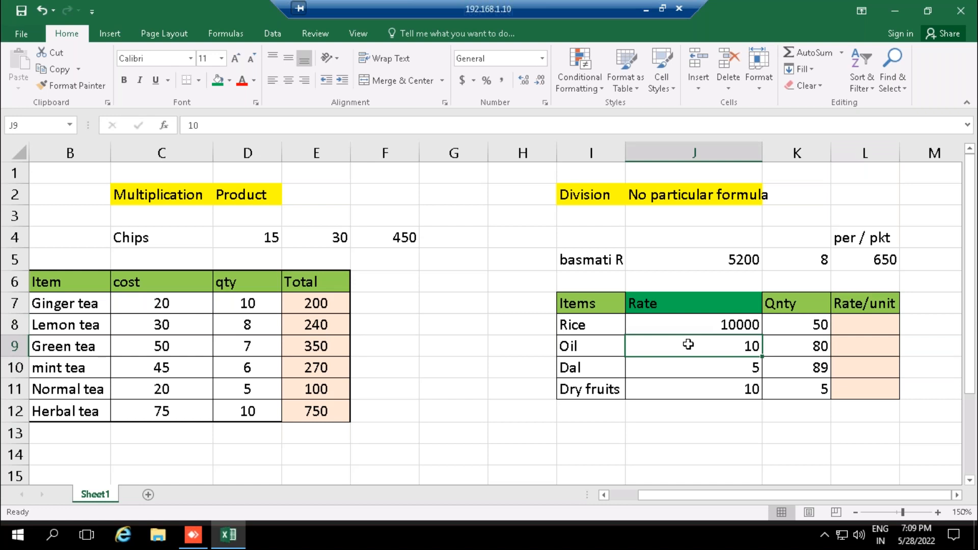
text(8000)
key(BackSpace)
key(Tab)
text(5)
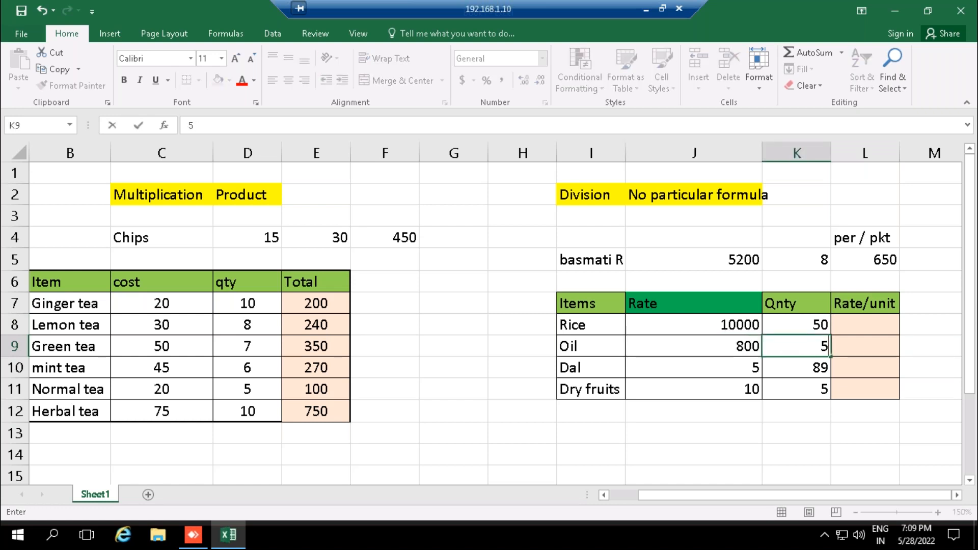
key(Return)
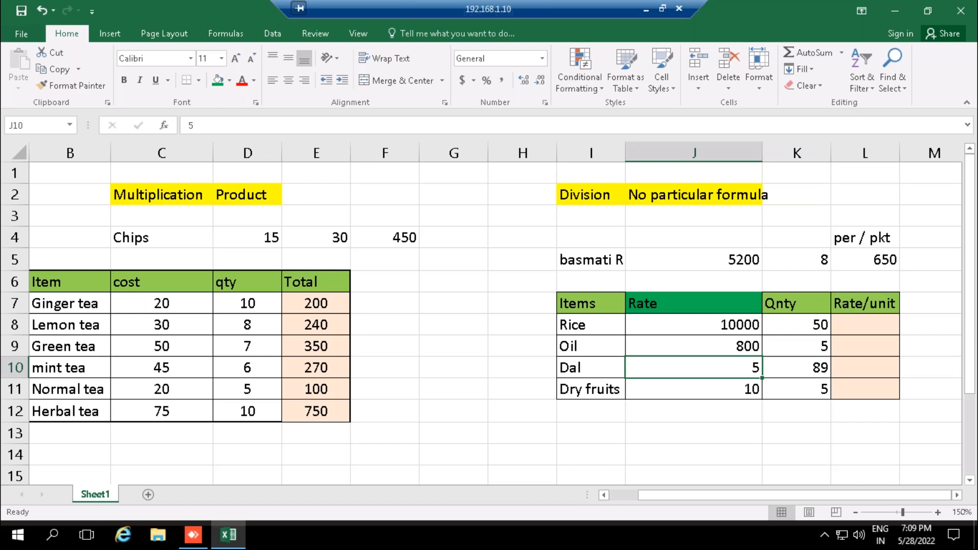
- Set the Dal rate in J10 to 450 and its quantity in K10 to 2
text(450)
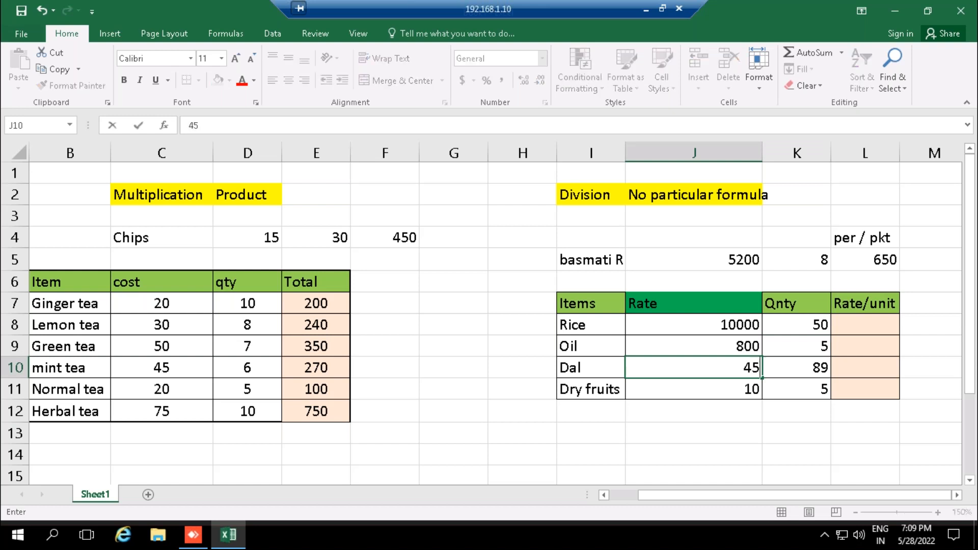
click(797, 366)
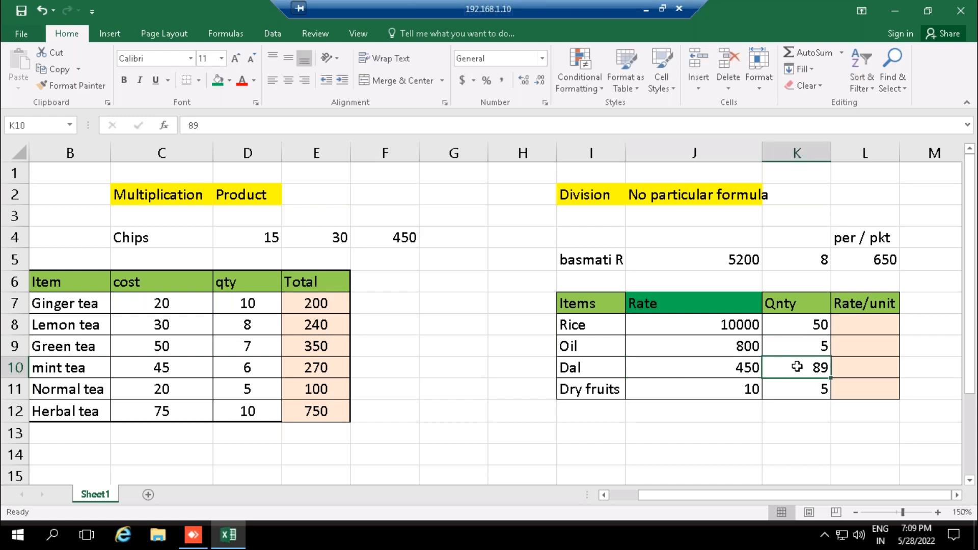
text(2)
key(Return)
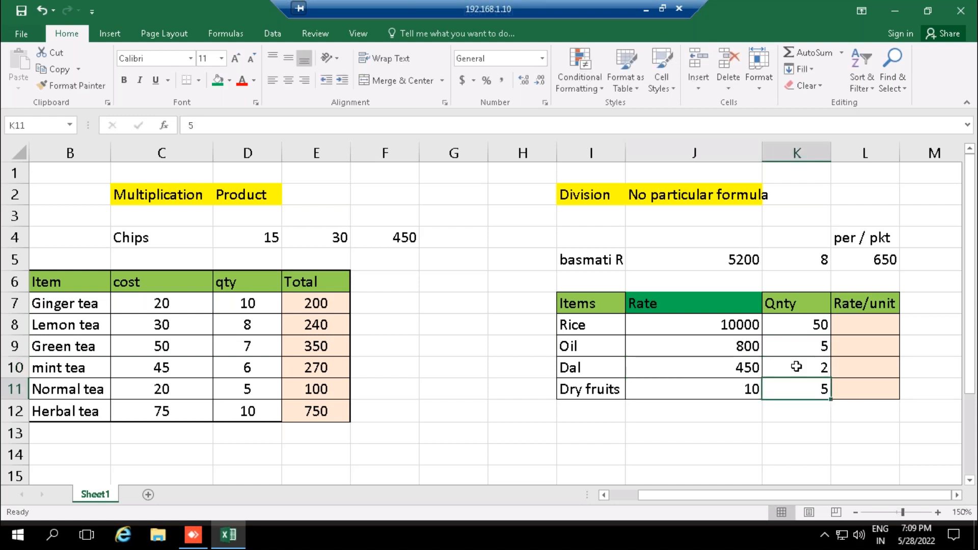
- Set the Dry fruits rate in J11 to 3500 and its quantity in K11 to 4
click(739, 392)
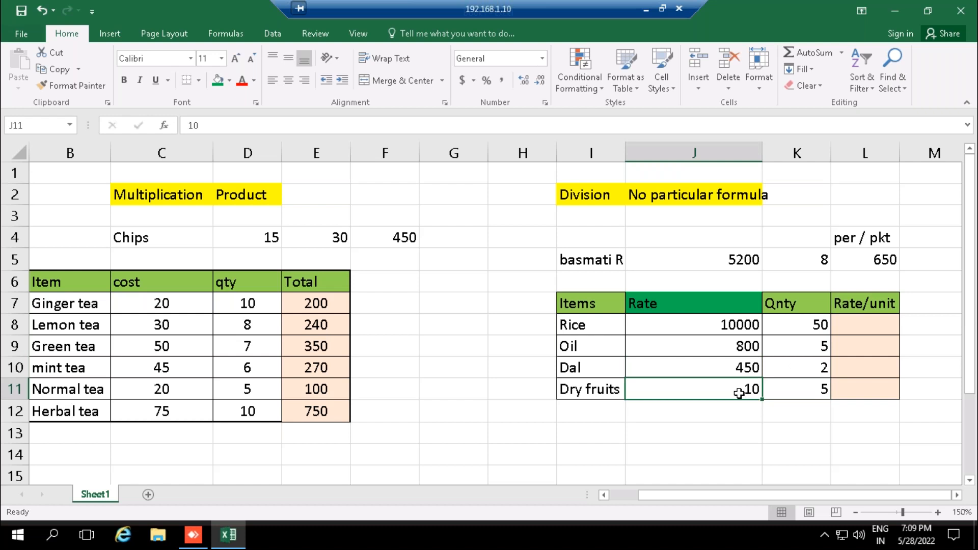
text(35)
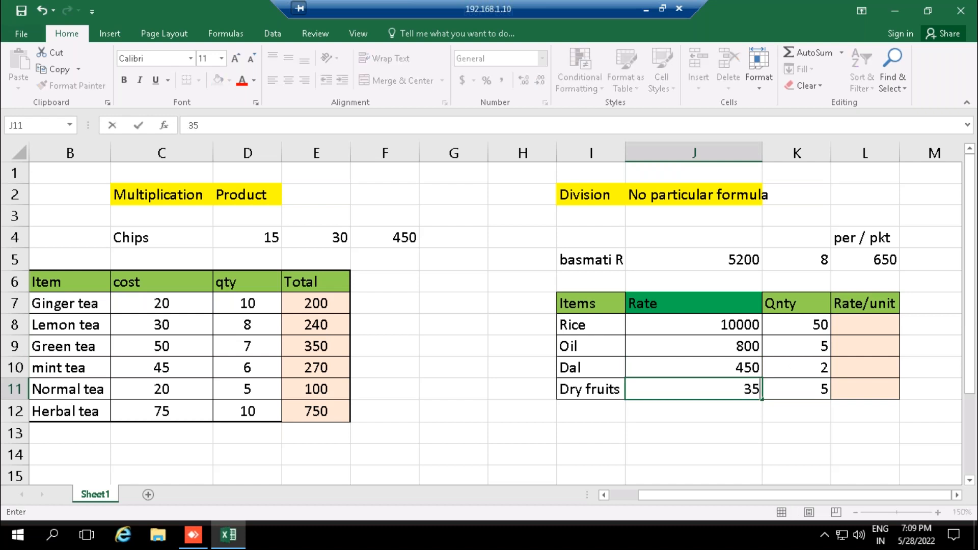
text(00)
click(811, 392)
key(BackSpace)
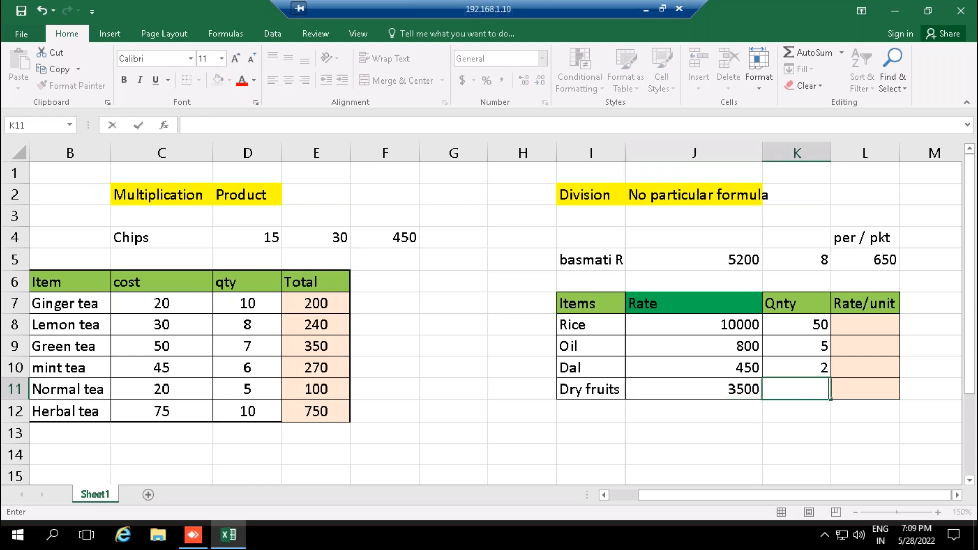
text(4)
click(864, 388)
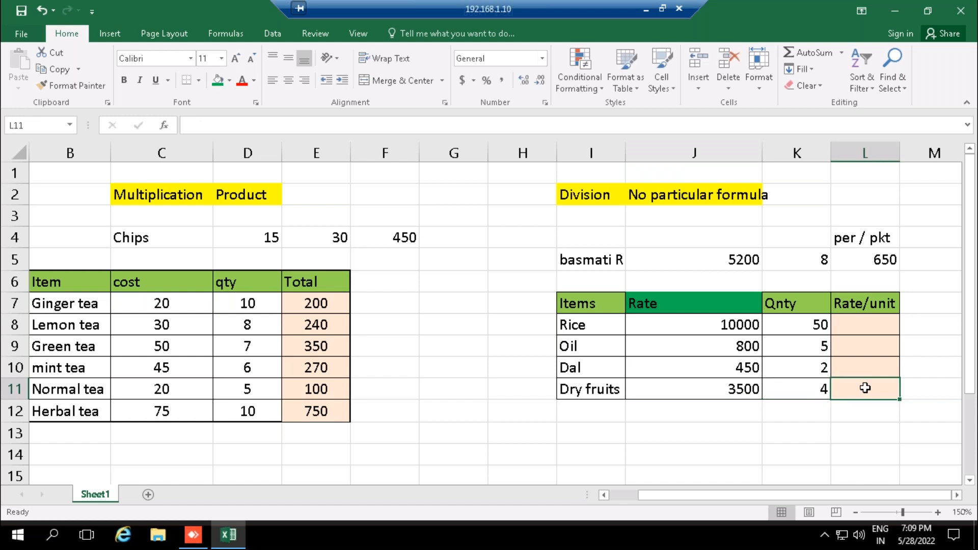
- Enter the note "bags" in M8 beside the Rice row
click(864, 321)
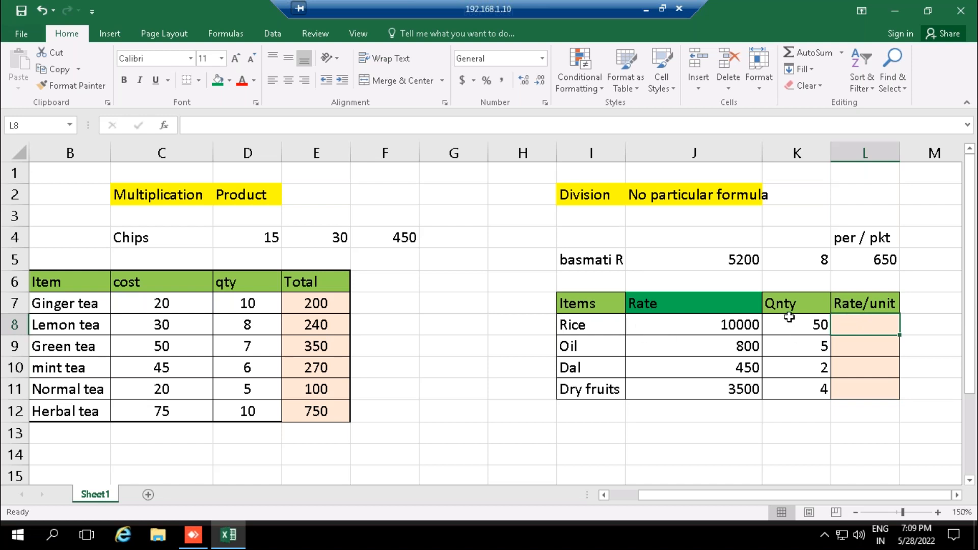
click(946, 324)
text(bags)
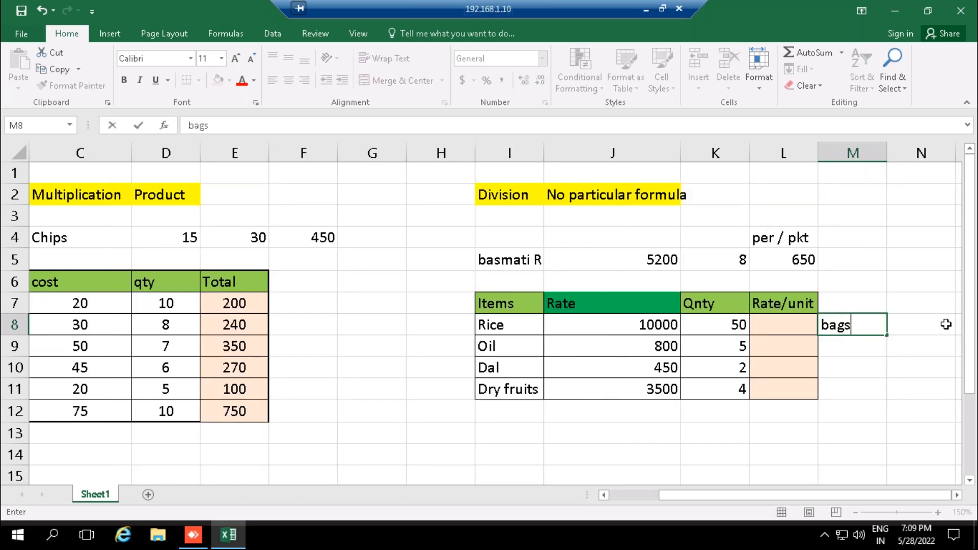
key(Return)
key(Up)
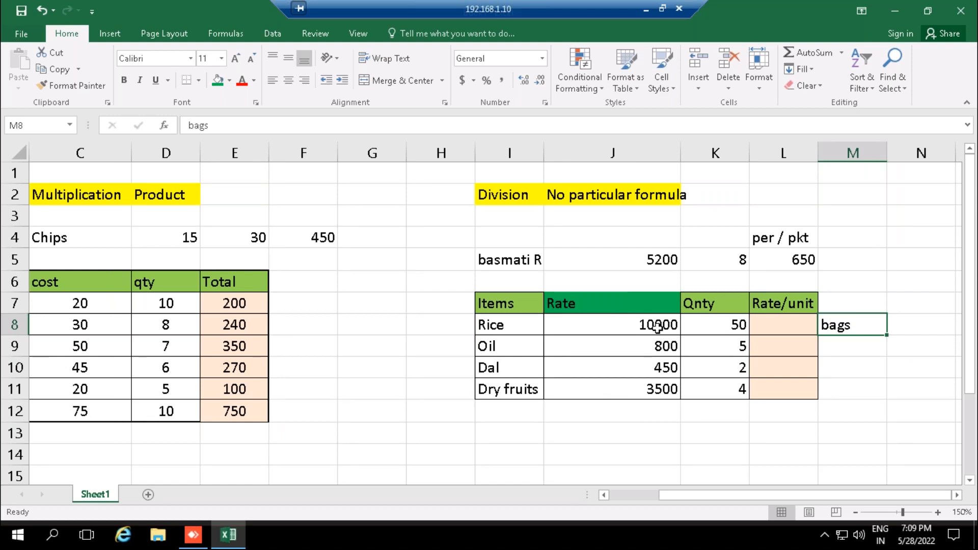
- Calculate the Rice rate per unit in L8 with the formula =J8/K8
click(782, 325)
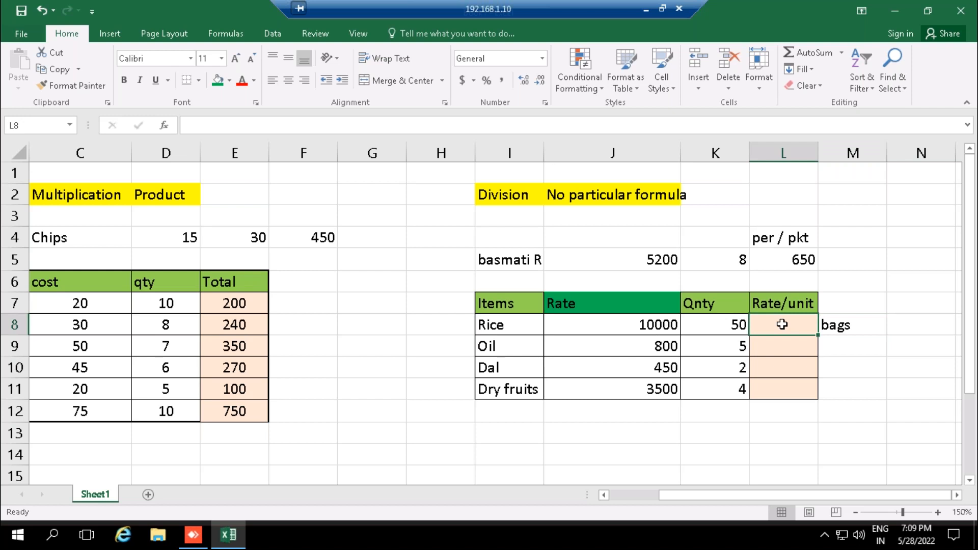
text(=)
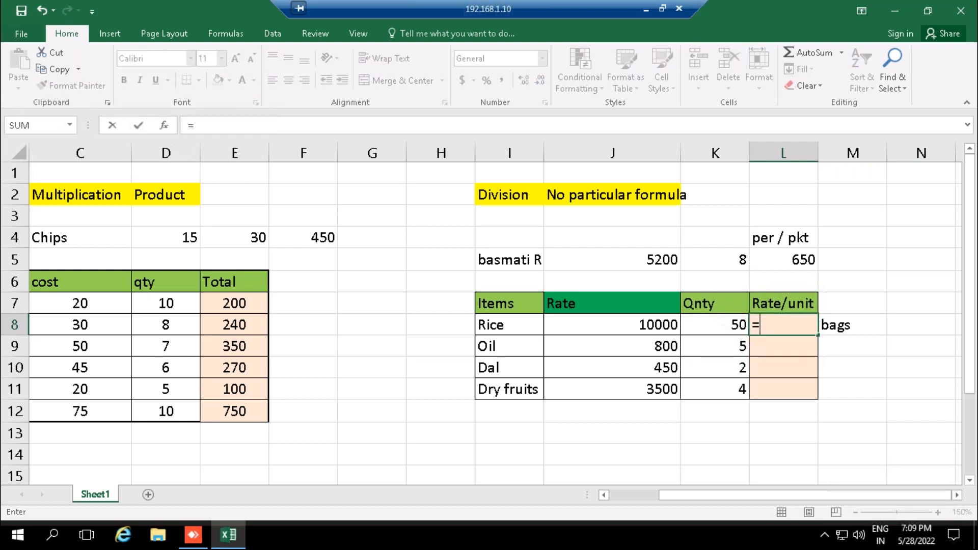
click(650, 322)
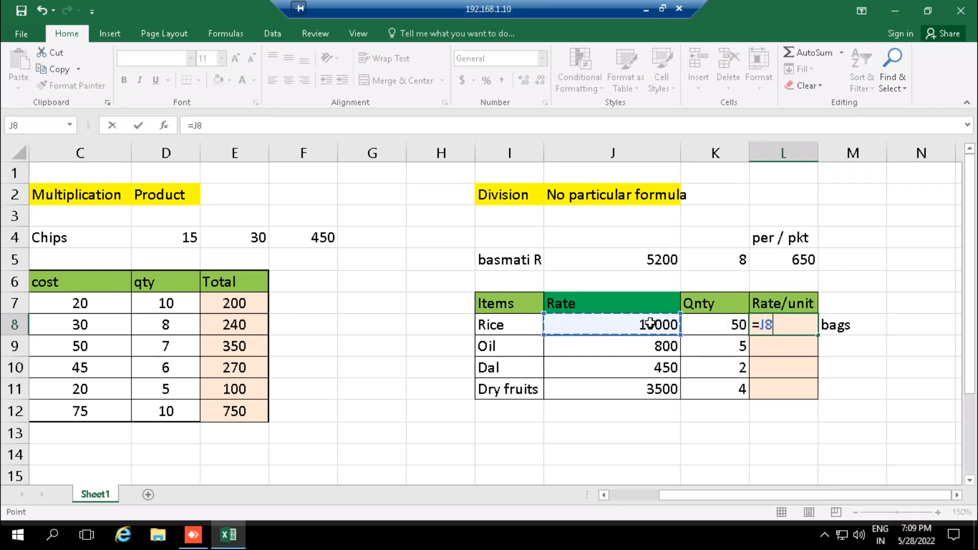
text(/)
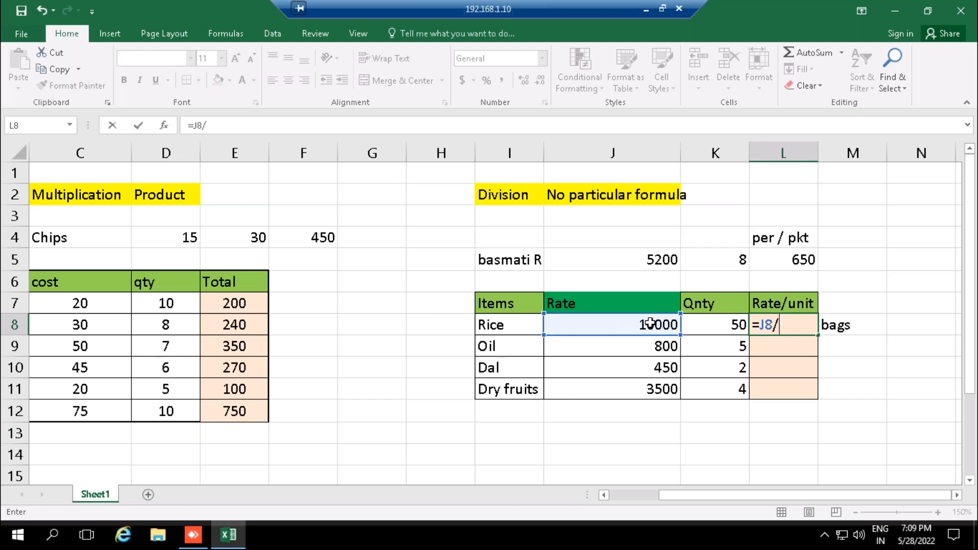
click(719, 324)
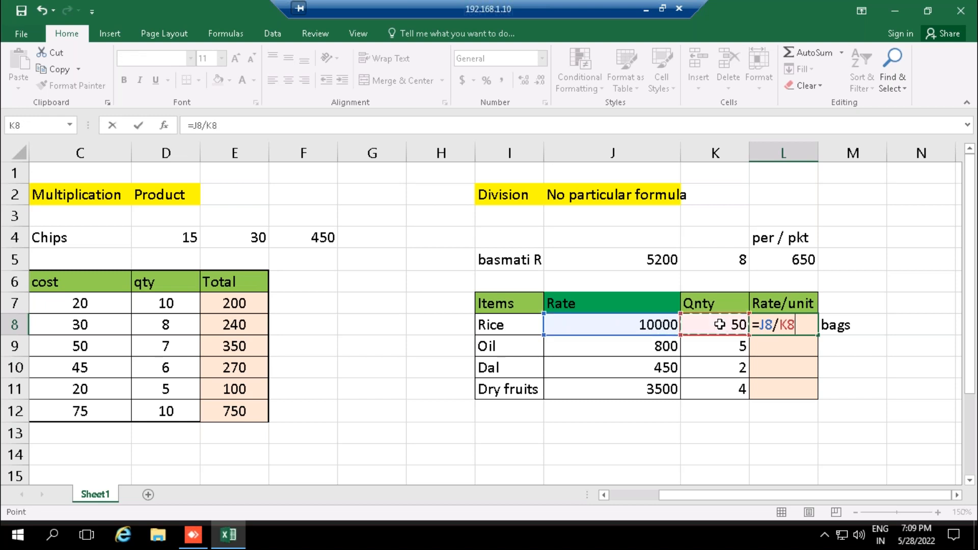
key(Return)
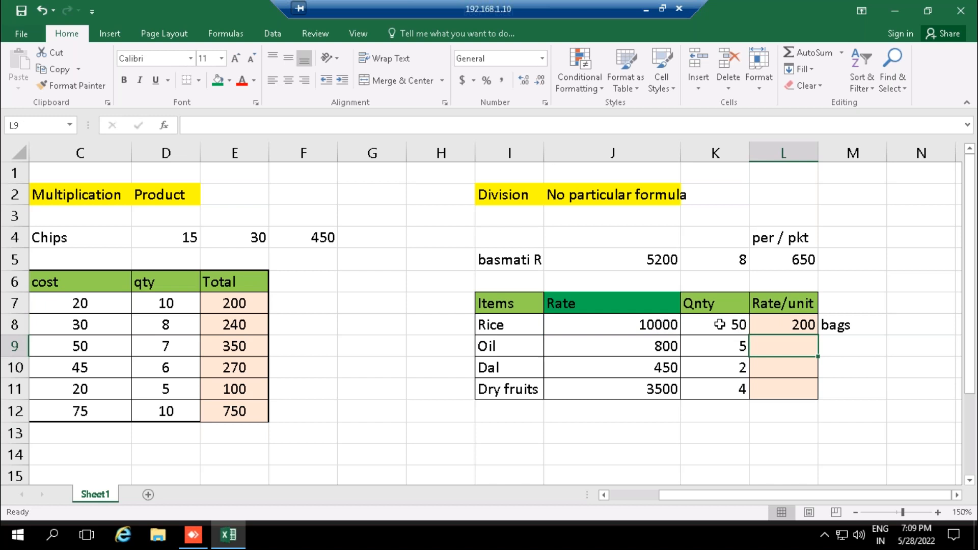
click(796, 322)
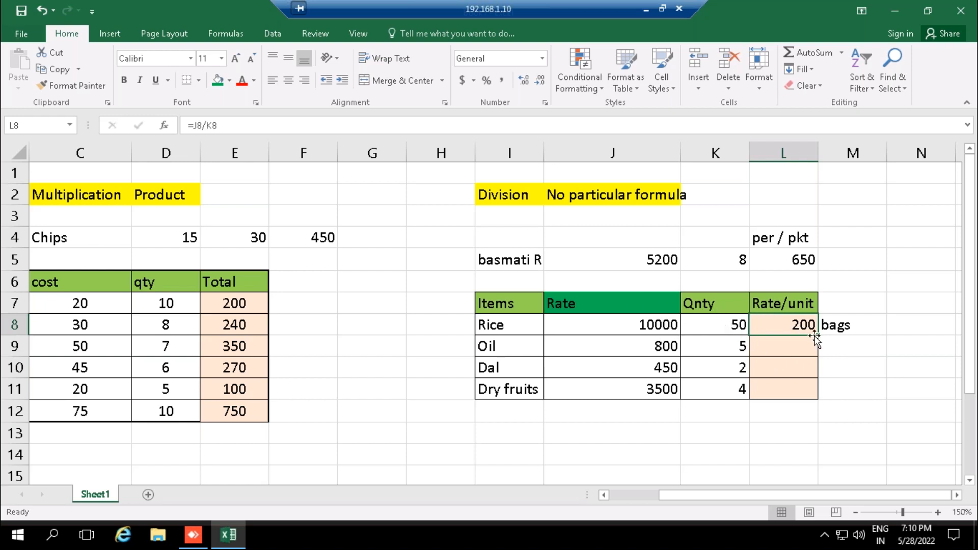
- Enter the note "liters" in M9 beside the Oil row
click(775, 350)
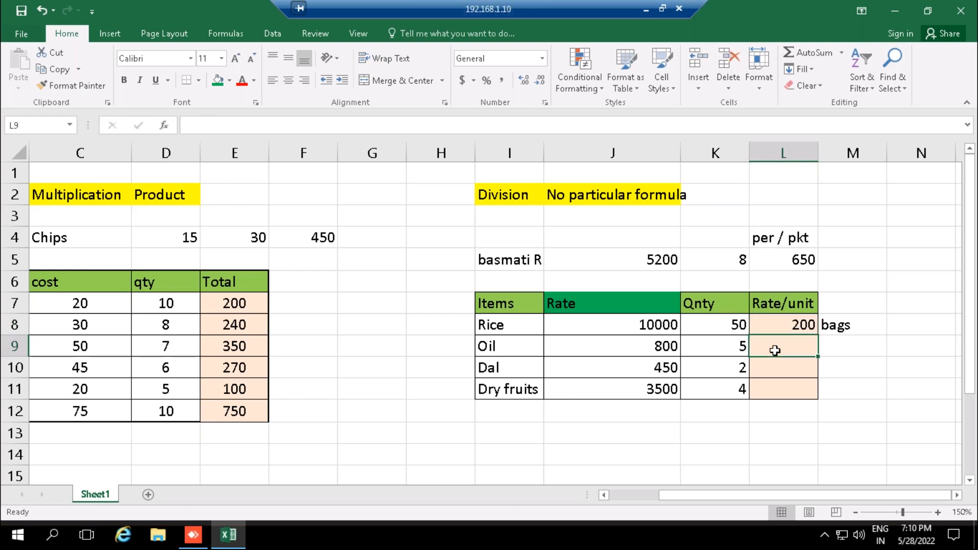
key(Right)
text(5)
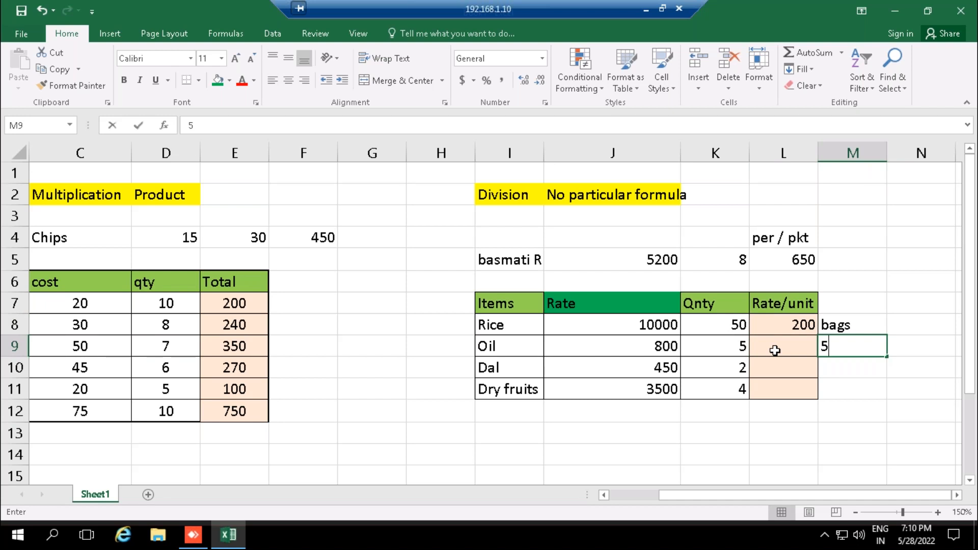
key(BackSpace)
text(litwer)
key(BackSpace)
key(BackSpace)
key(BackSpace)
text(ers)
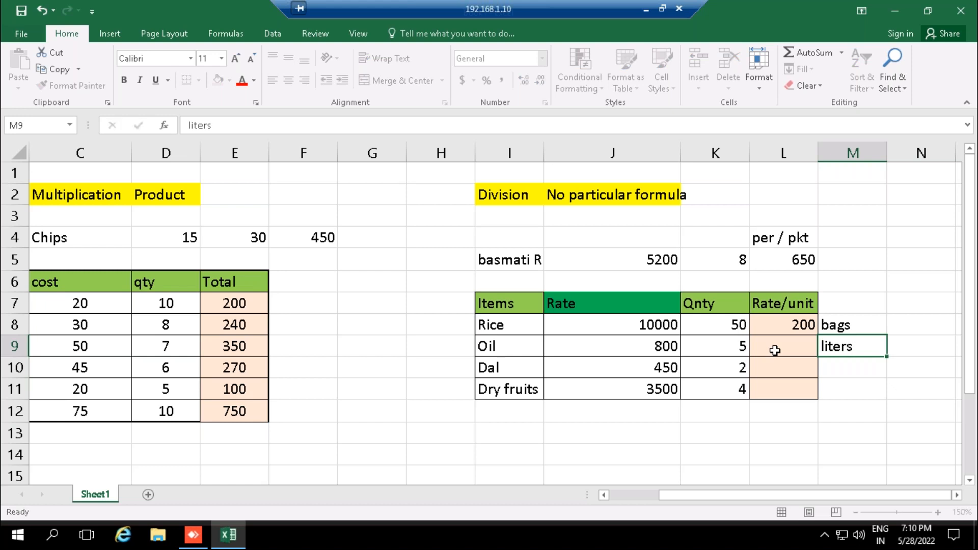
key(Return)
key(Up)
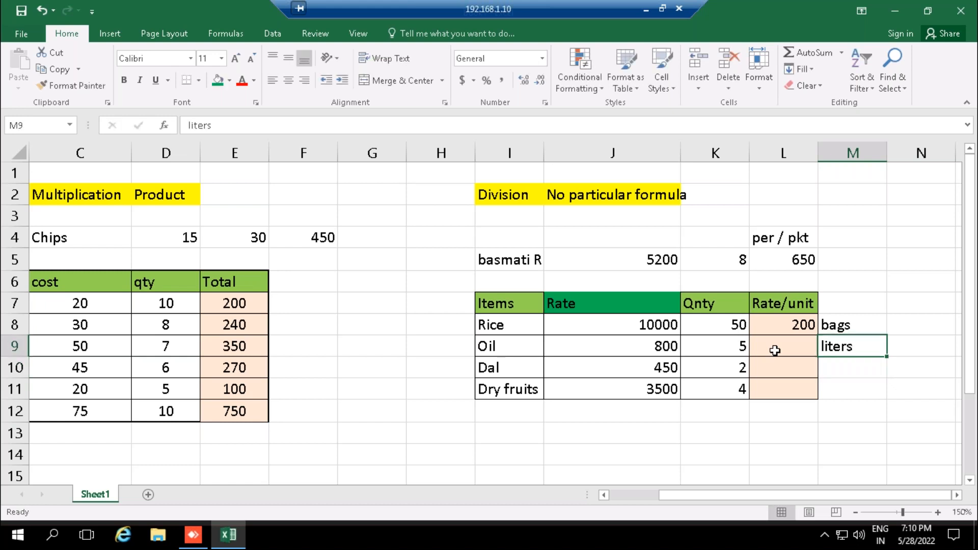
- Calculate the Oil rate per unit in L9 by dividing its rate by its quantity, =J9/K9
click(775, 350)
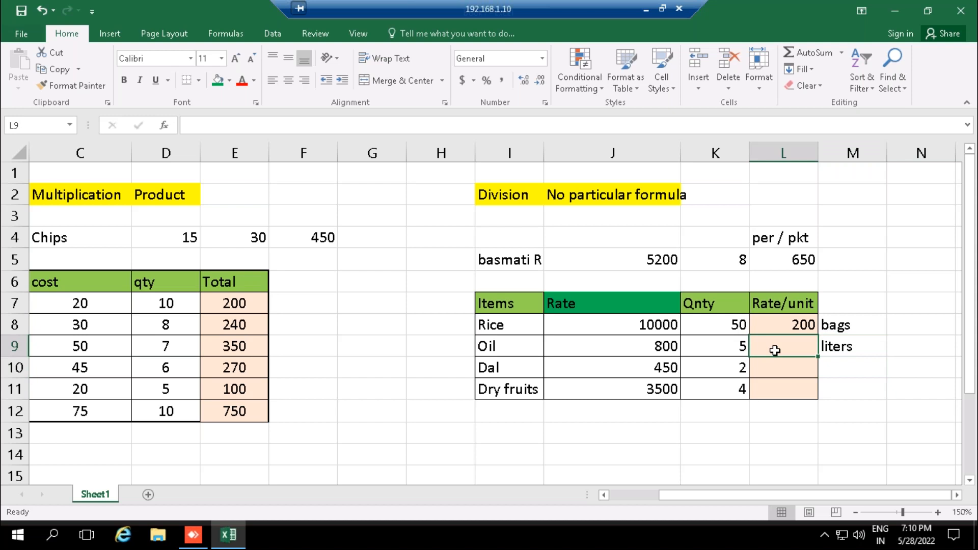
text(=)
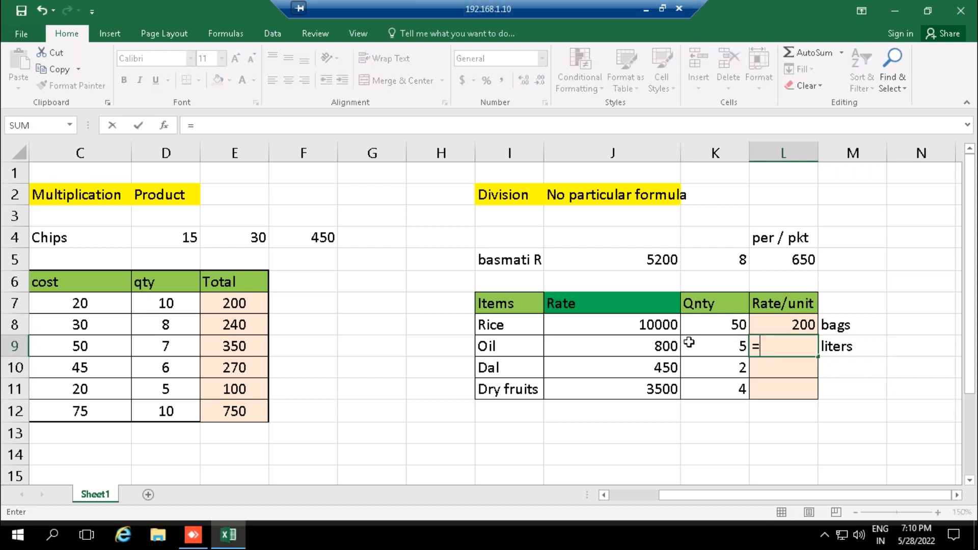
click(647, 344)
text(/)
click(721, 346)
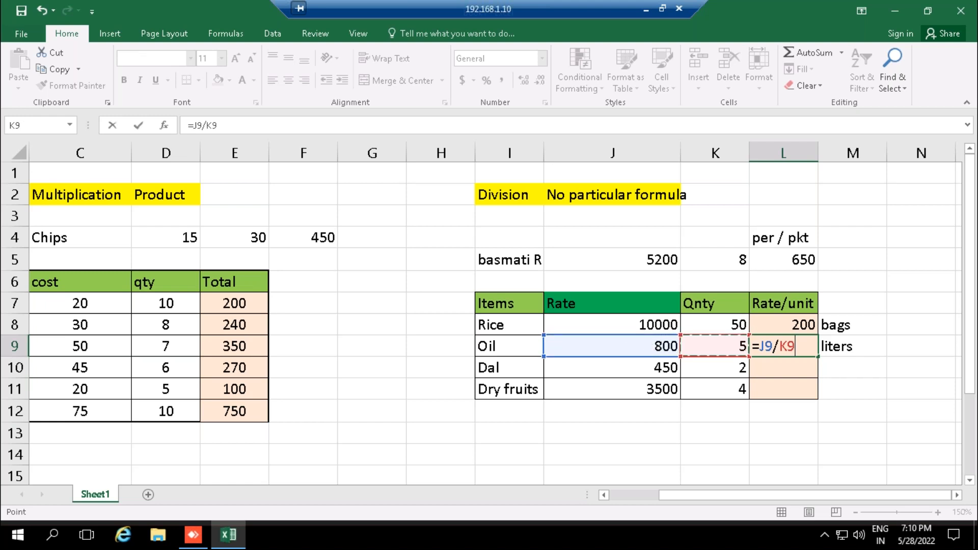
key(Return)
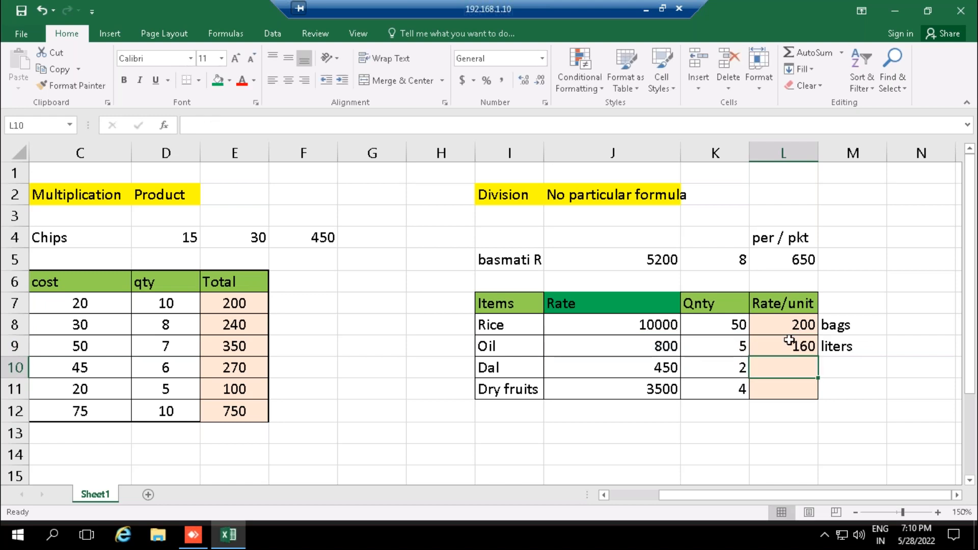
click(785, 347)
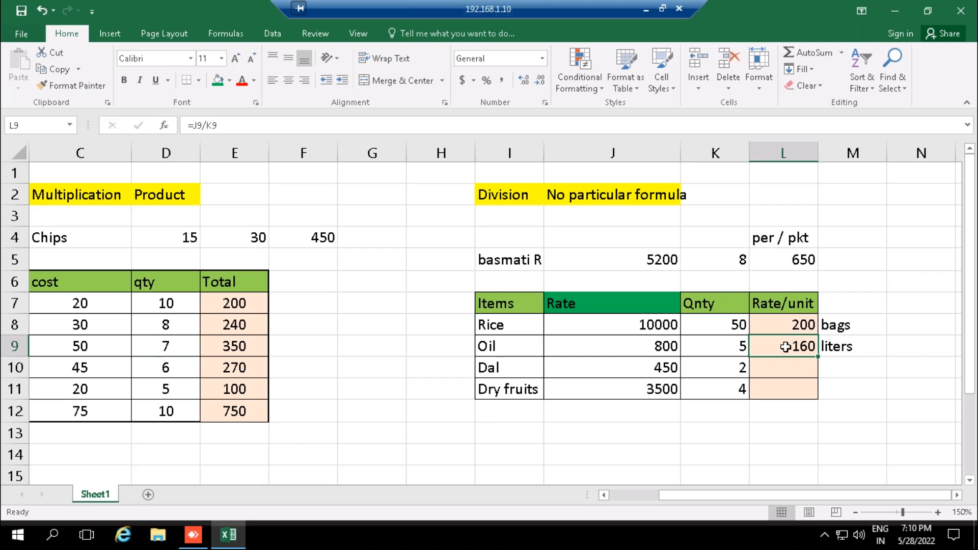
- Enter the note "kgs" in M10 beside the Dal row
click(781, 362)
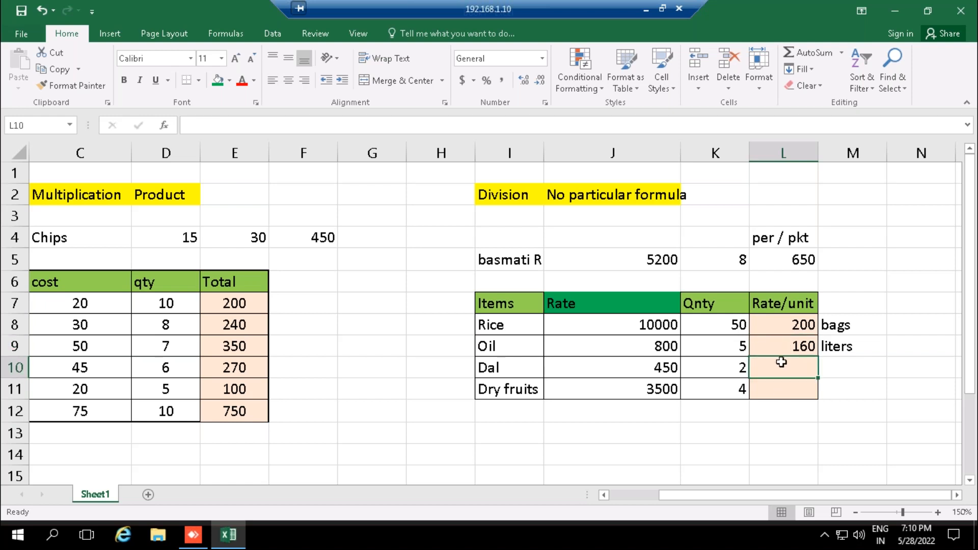
key(Right)
text(kgs)
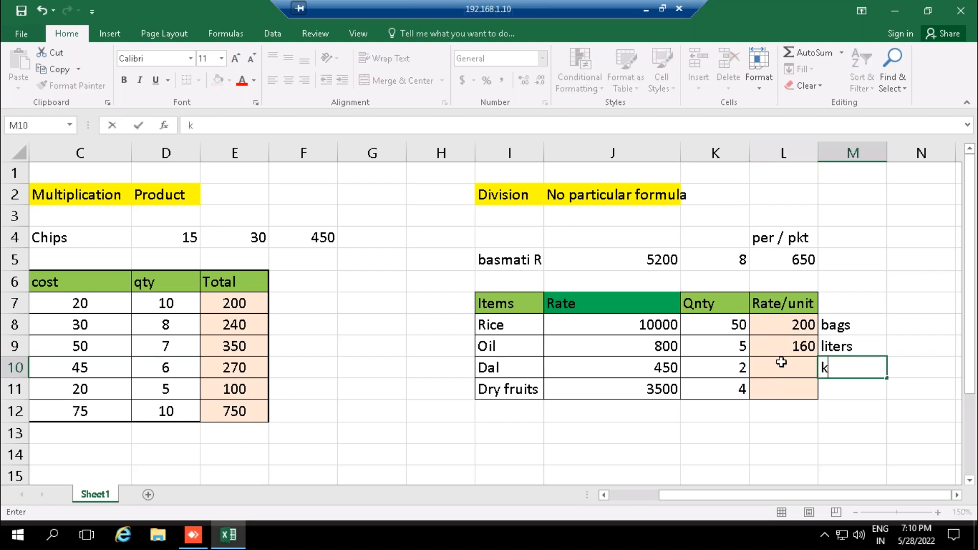
key(Return)
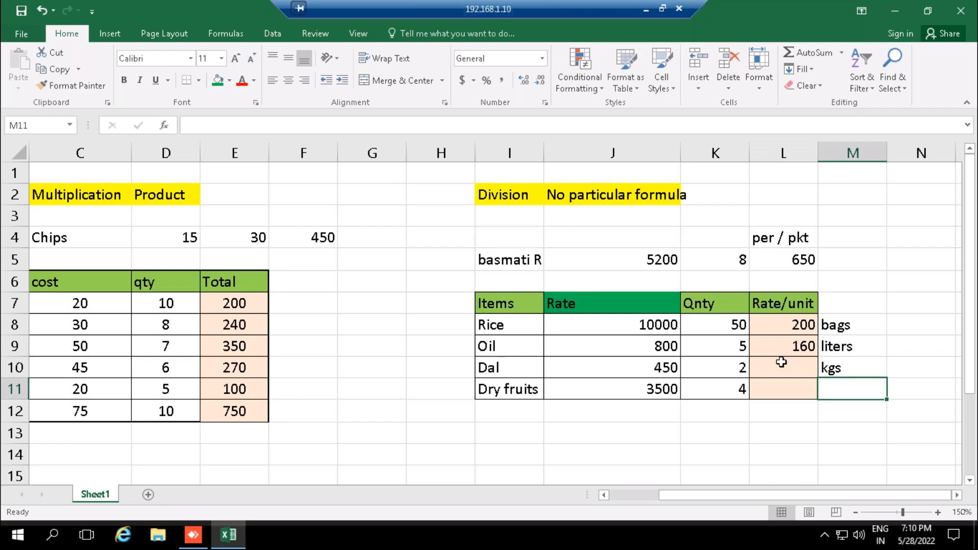
- Calculate the Dal rate per unit in L10 with the formula =J10/K10
click(782, 362)
text(=)
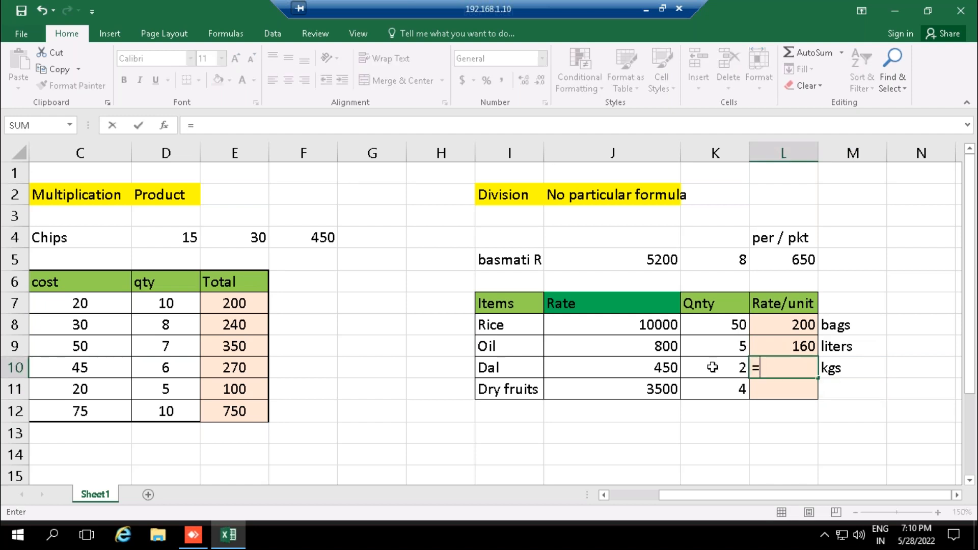
click(654, 367)
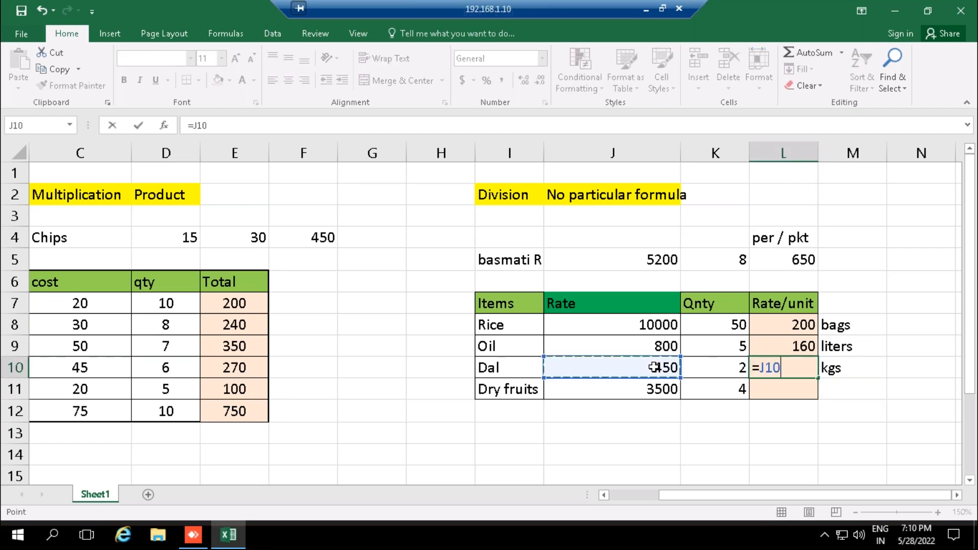
text(/)
click(712, 367)
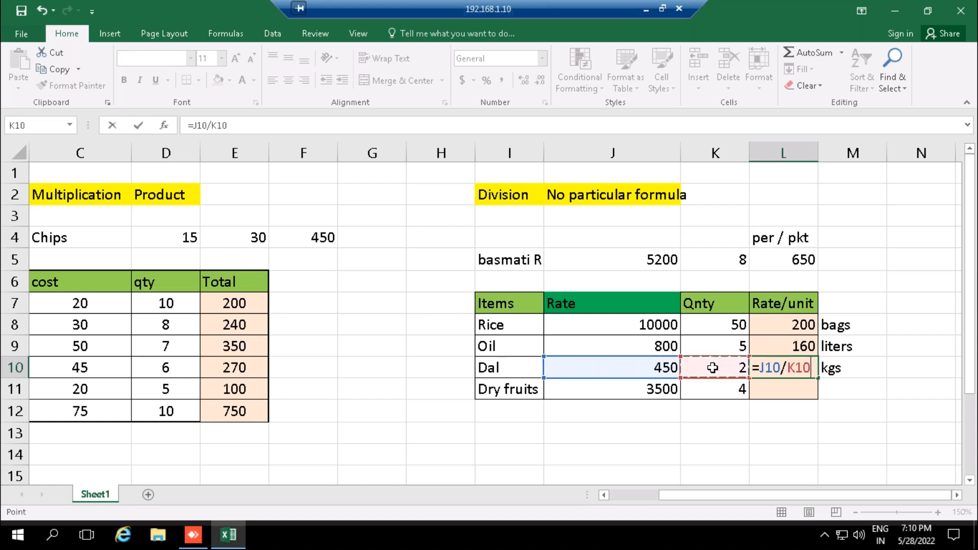
key(Return)
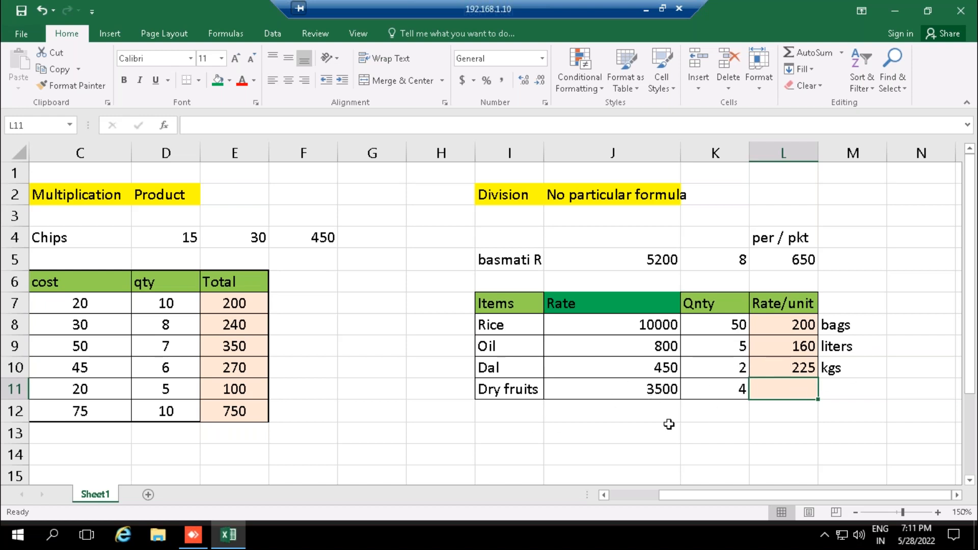
- Enter the note "packs" in M11 beside the Dry fruits row
click(733, 390)
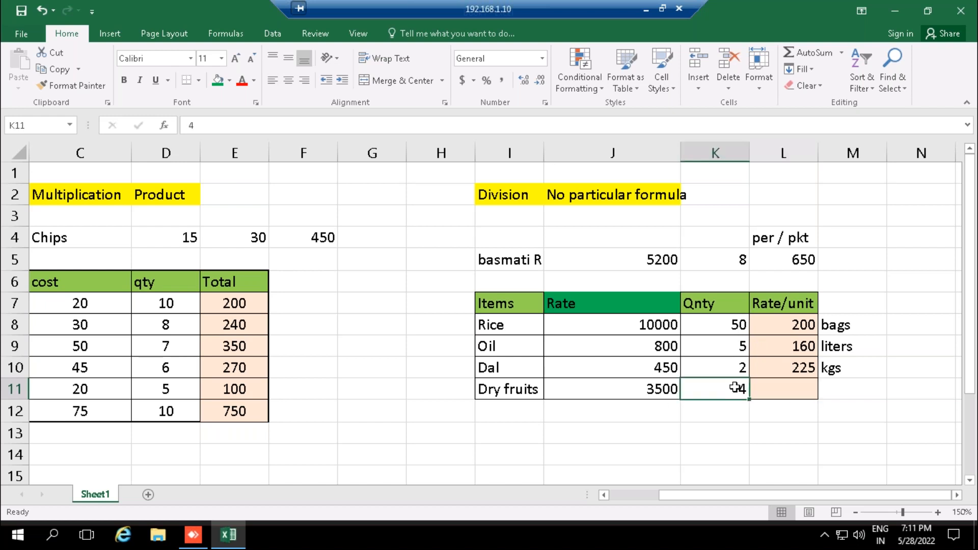
click(846, 393)
text(packs)
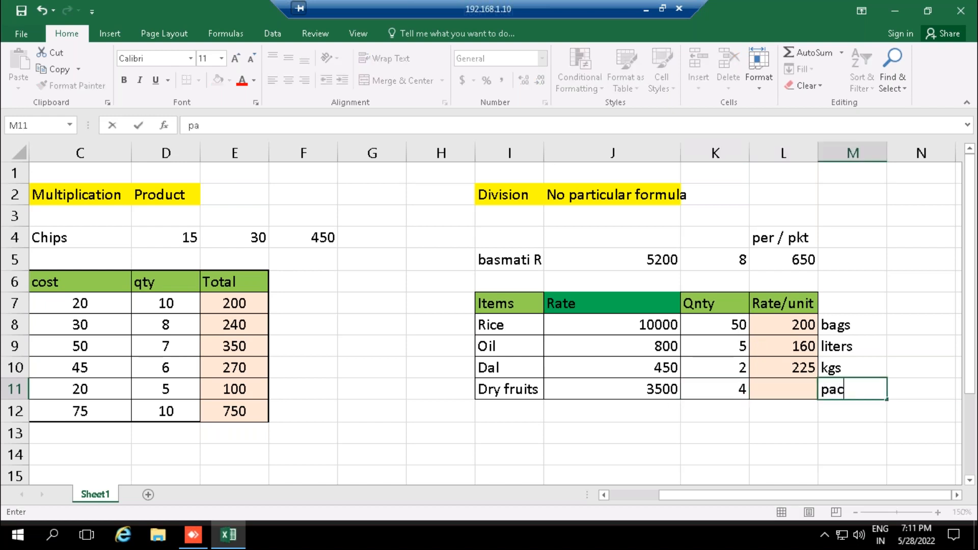
key(Return)
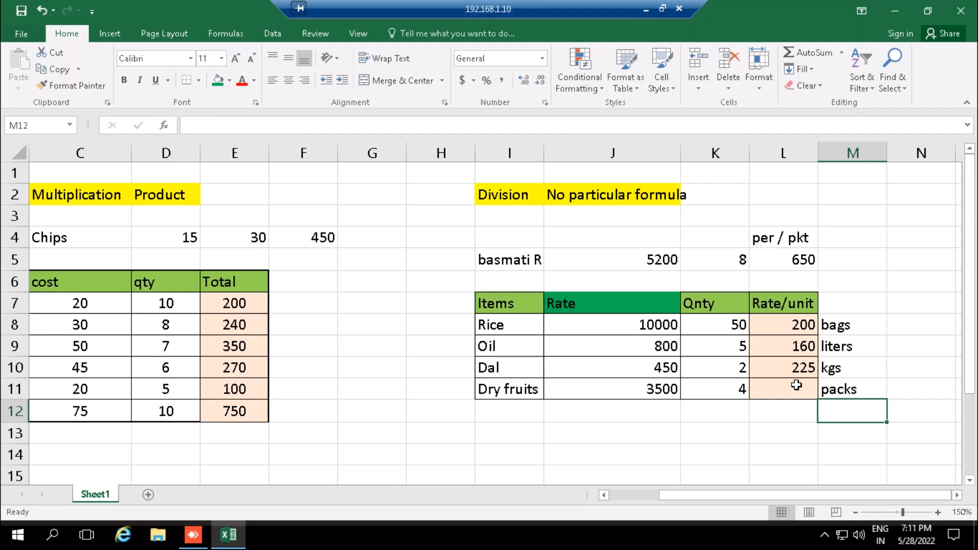
- Calculate the Dry fruits rate per unit in L11 by dividing its rate by its quantity, =J11/K11
click(797, 385)
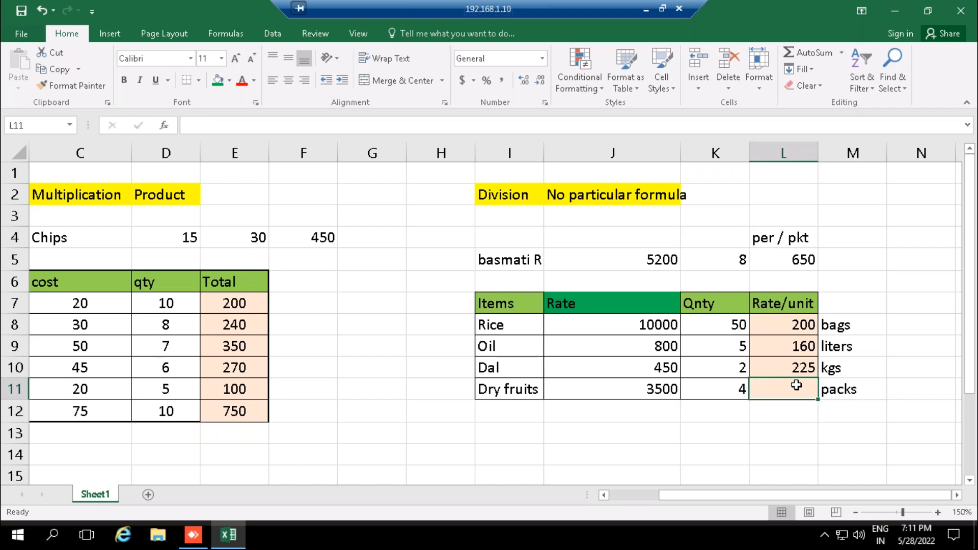
text(=)
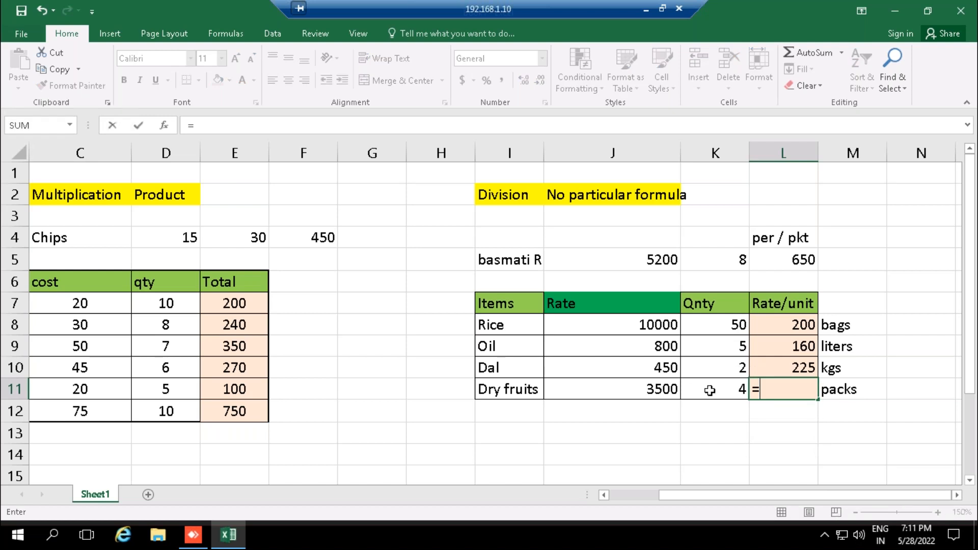
click(657, 387)
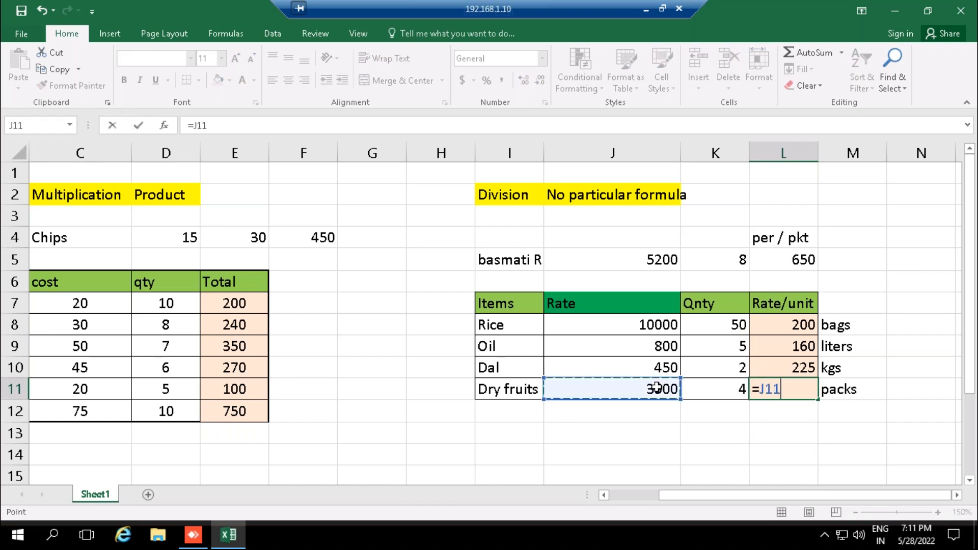
text(/)
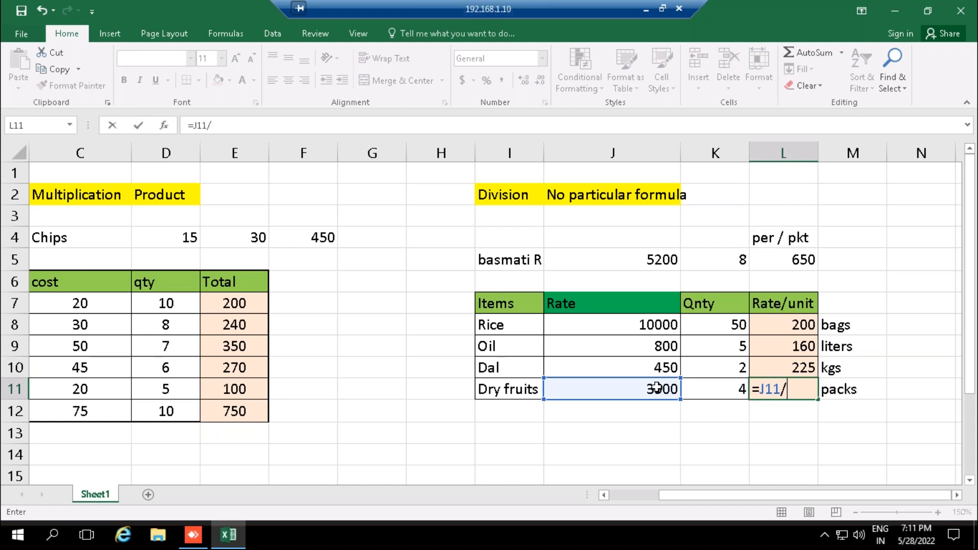
click(731, 391)
key(Return)
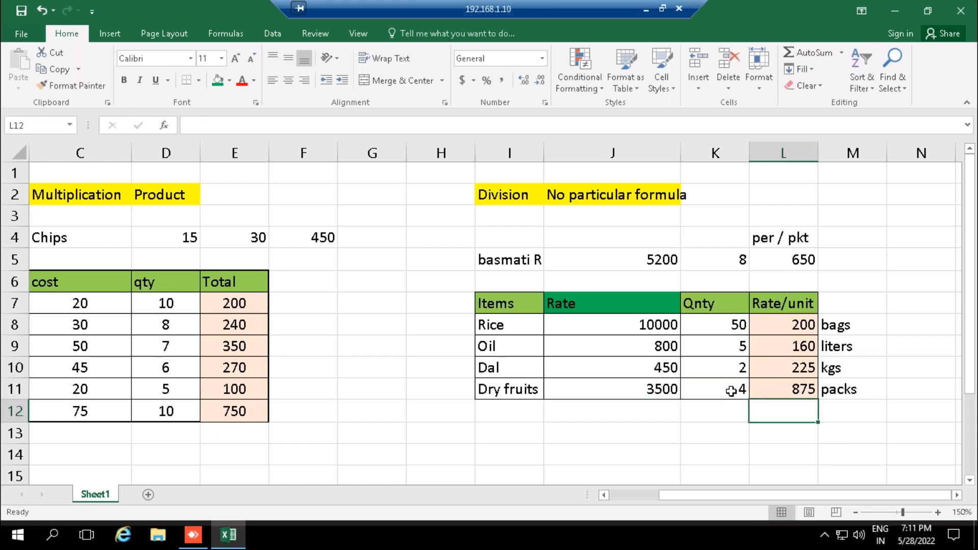
click(758, 384)
key(shift+Up)
key(shift+Down)
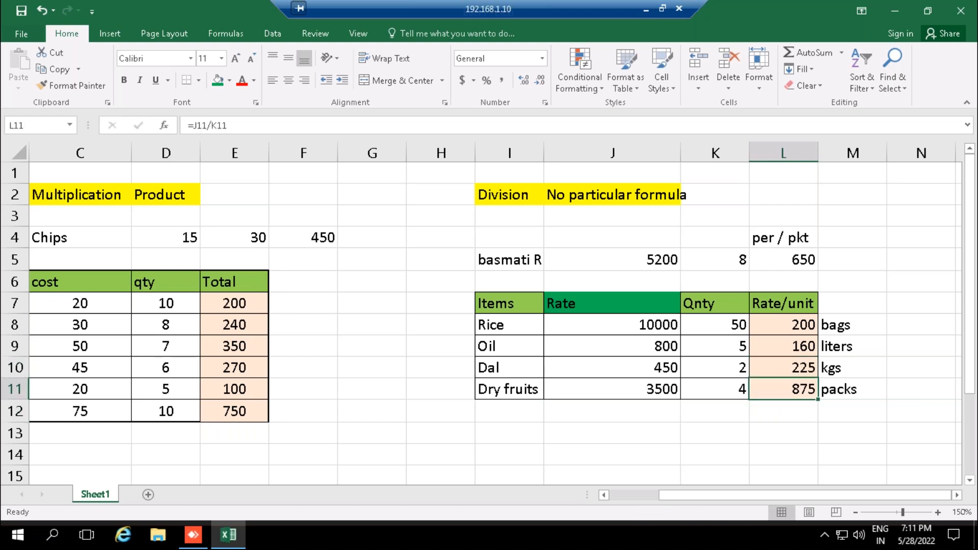
click(763, 442)
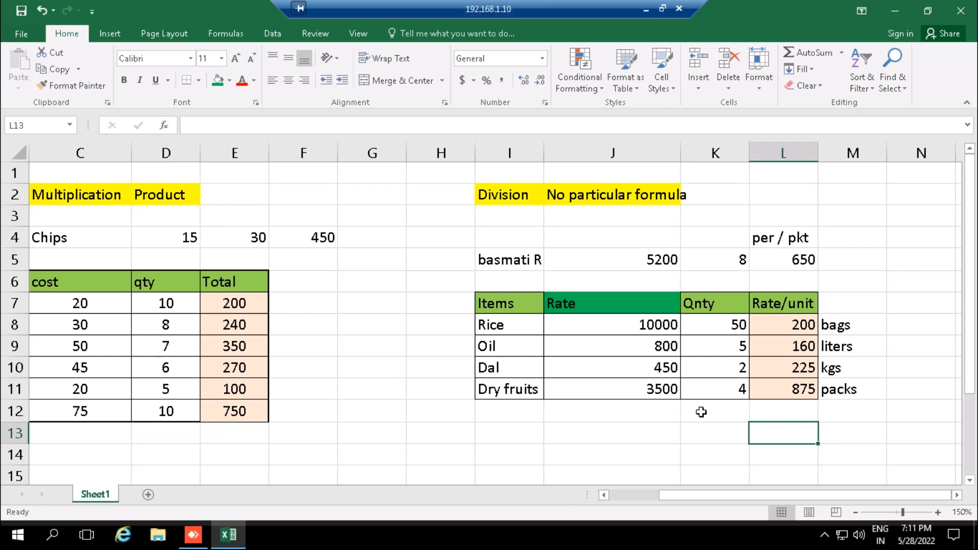
- Fill the Rate header cell J7 with the standard light green to match the other division table headers
click(597, 308)
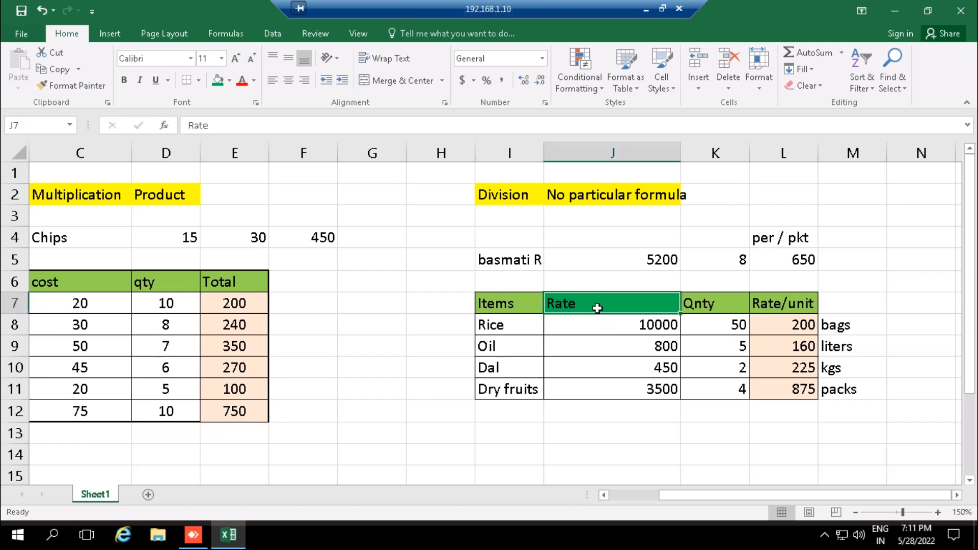
click(229, 80)
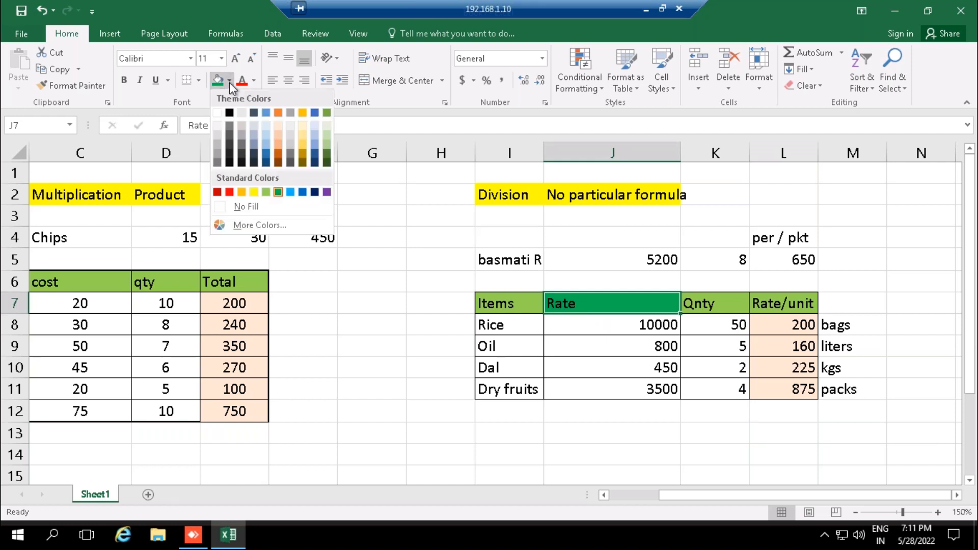
click(267, 192)
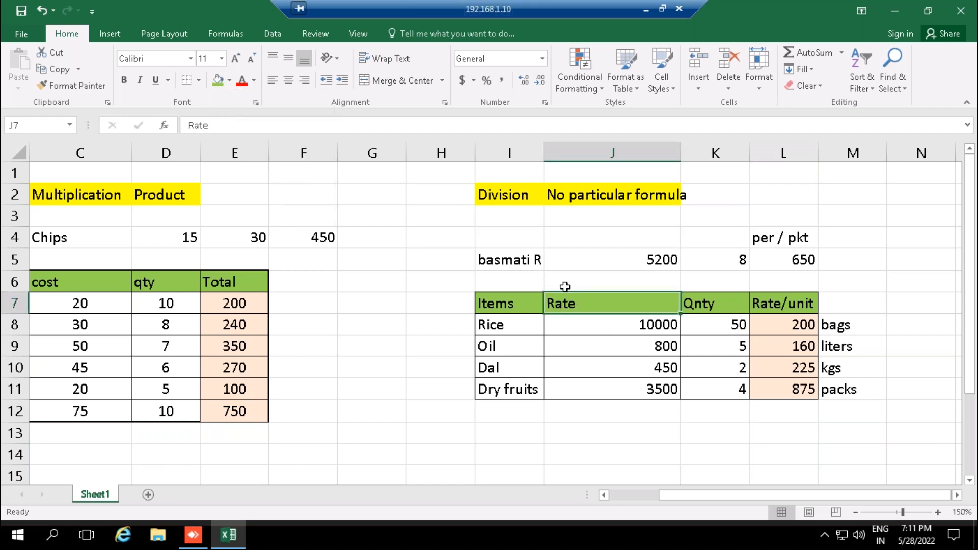
click(566, 364)
click(491, 433)
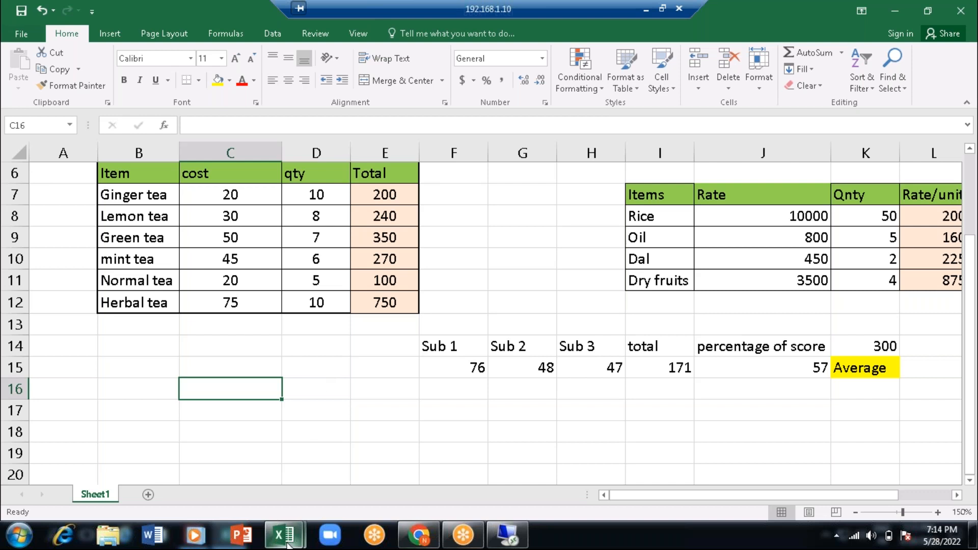
- Switch to the Working workbook, showing the practice tables on the Intro - Maths sheet
mouse_move(288, 544)
click(326, 472)
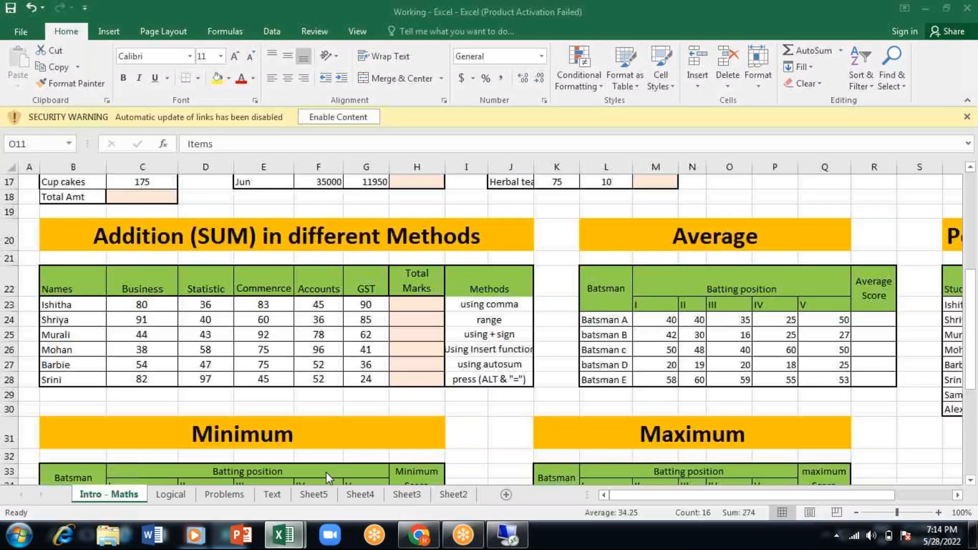
drag(973, 376, 975, 415)
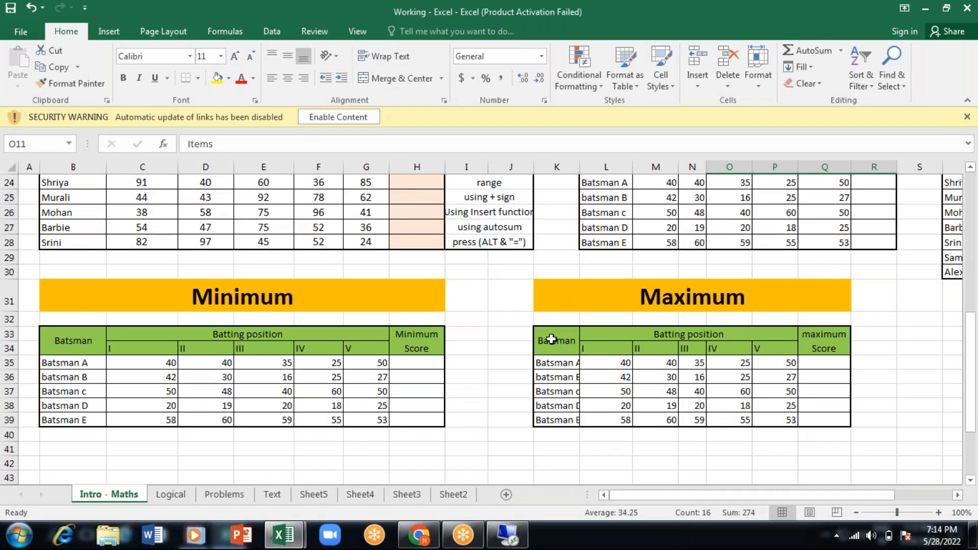
click(551, 339)
key(shift+Right)
key(shift+Right)
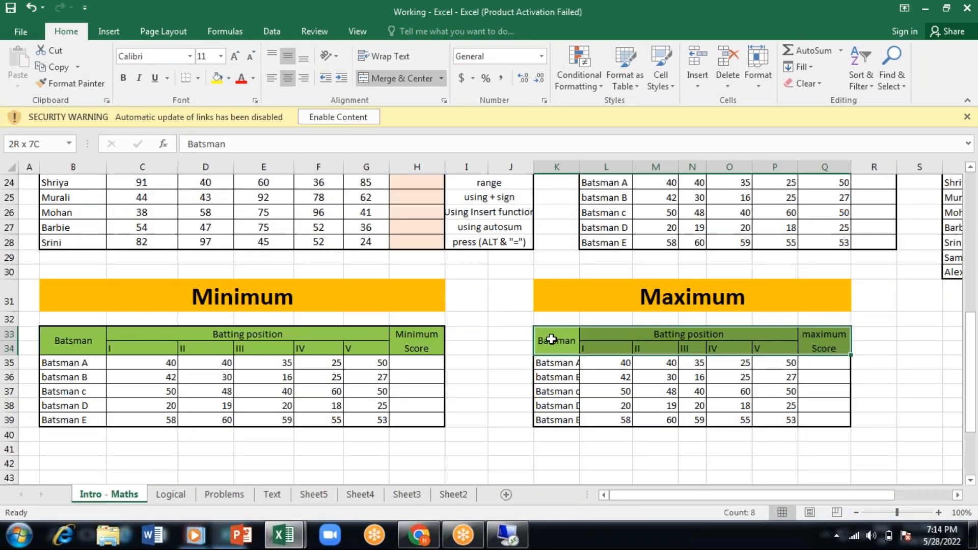
key(shift+Down)
key(shift+Down)
key(shift+Down)
key(shift+Down)
key(shift+Down)
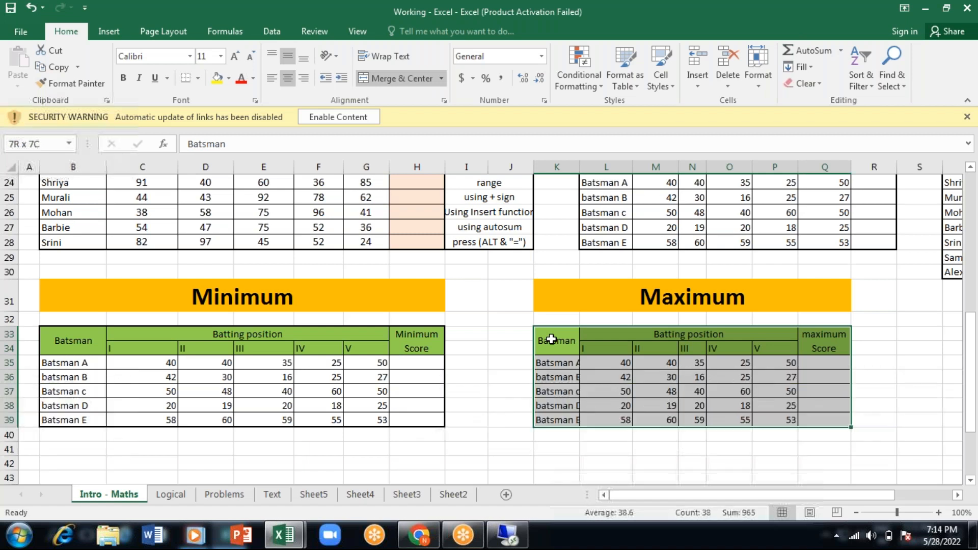
drag(969, 331, 745, 451)
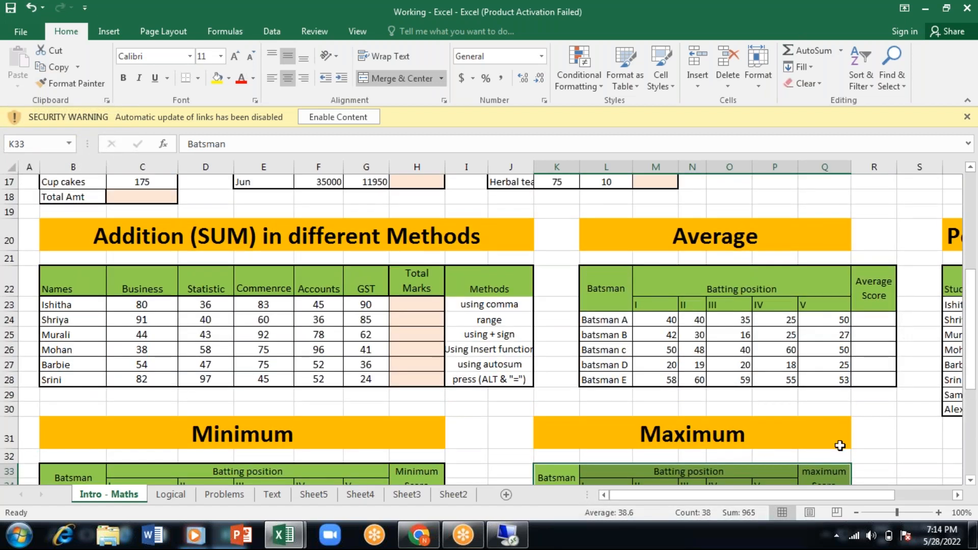
- Copy the whole batting table under the Average heading, from the Batsman header through the Batsman E row and Average Score column
drag(606, 294, 606, 294)
key(shift+Down)
key(shift+Down)
key(shift+Down)
key(shift+Down)
key(shift+Down)
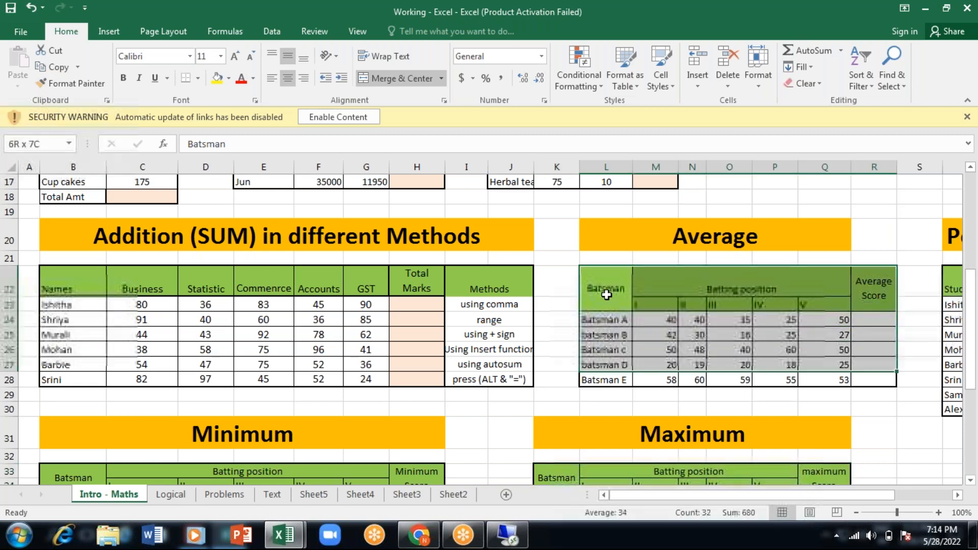
key(ctrl+c)
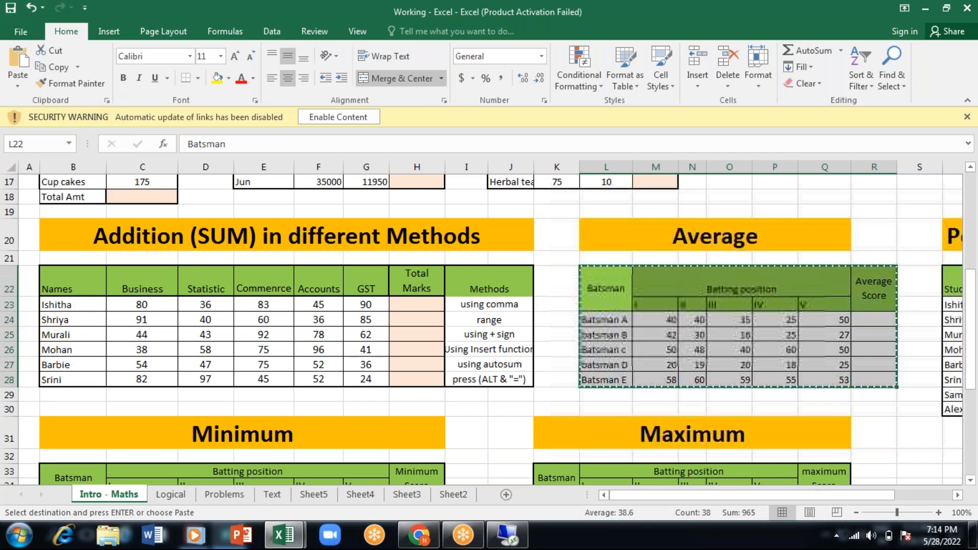
- Switch back to the remote desktop workbook and paste the copied batting table into Sheet1 starting at B17
key(alt+Tab)
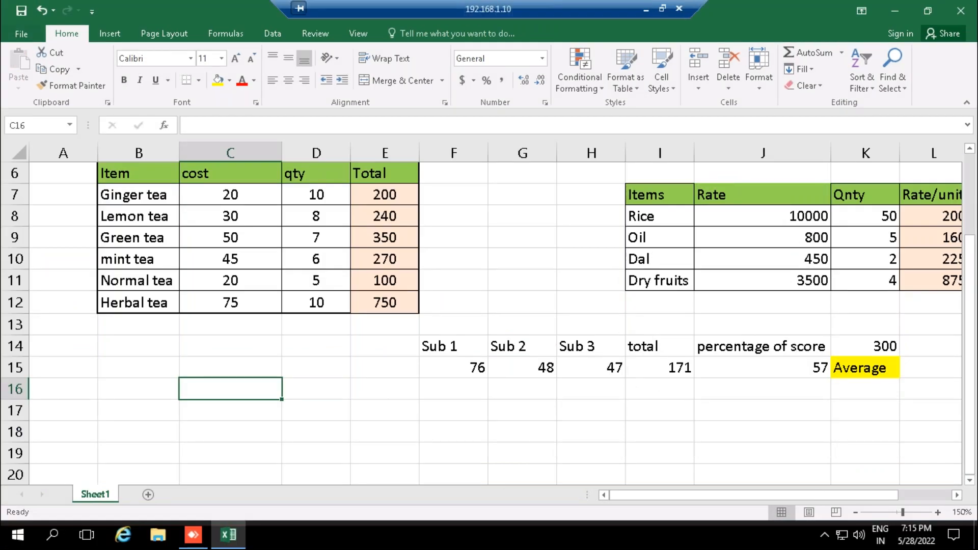
drag(971, 457, 972, 458)
click(956, 495)
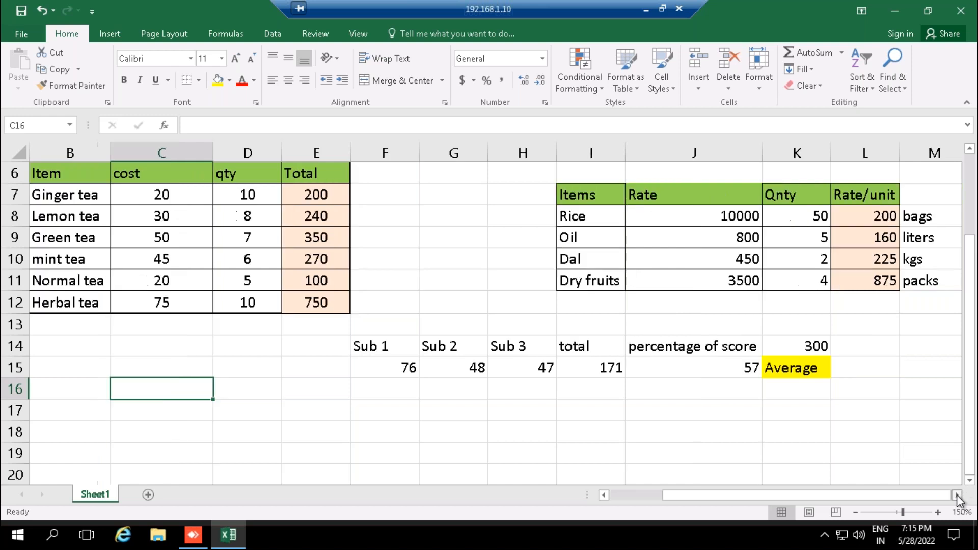
click(956, 495)
click(956, 495)
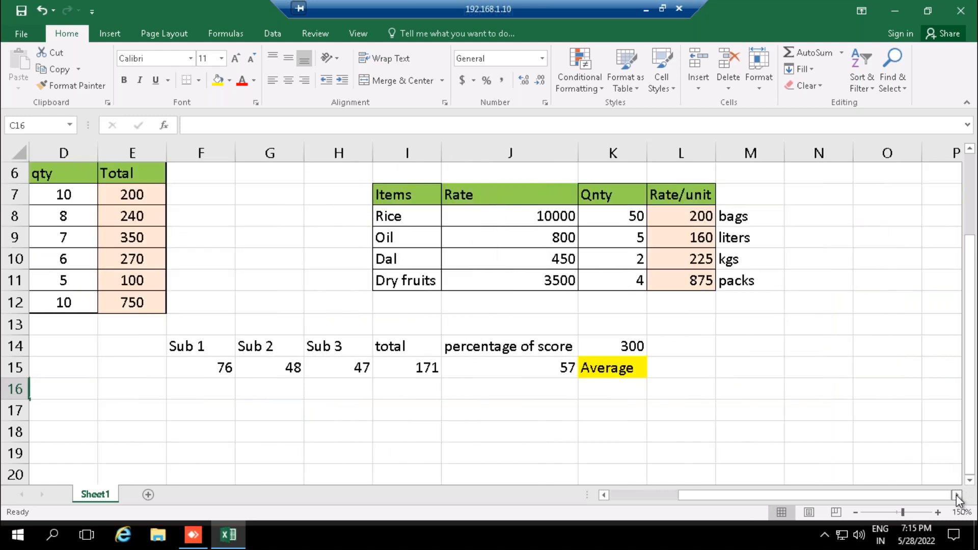
click(631, 496)
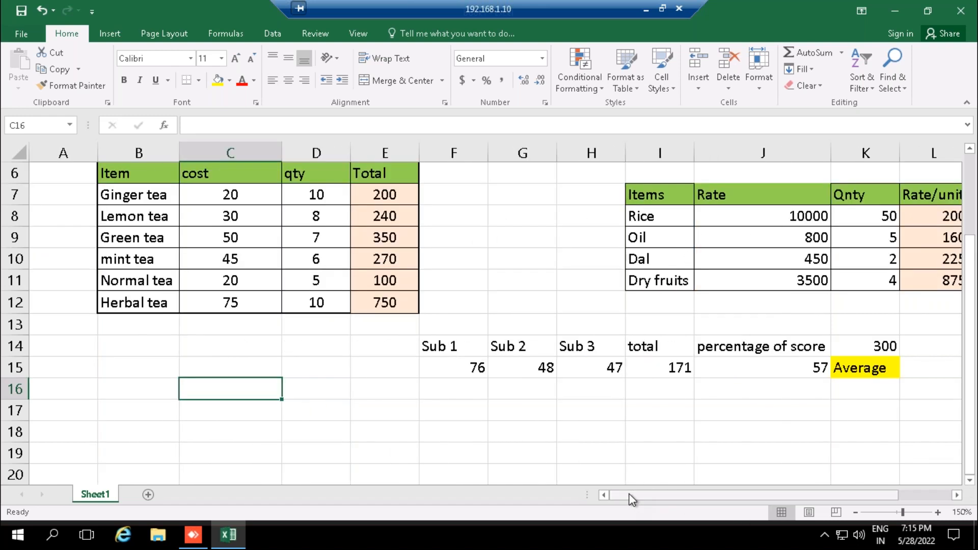
click(970, 481)
click(970, 481)
click(970, 480)
click(969, 481)
click(970, 481)
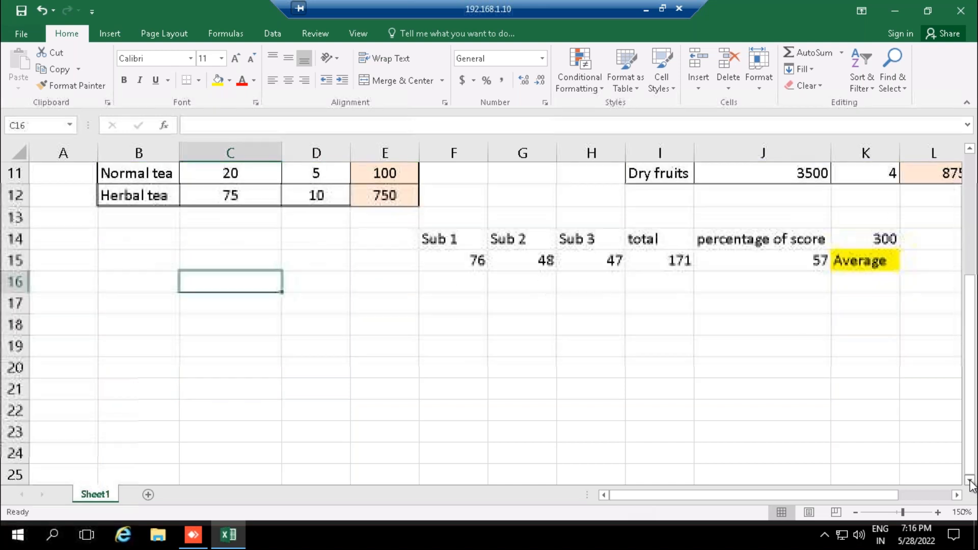
click(970, 480)
click(970, 481)
click(970, 481)
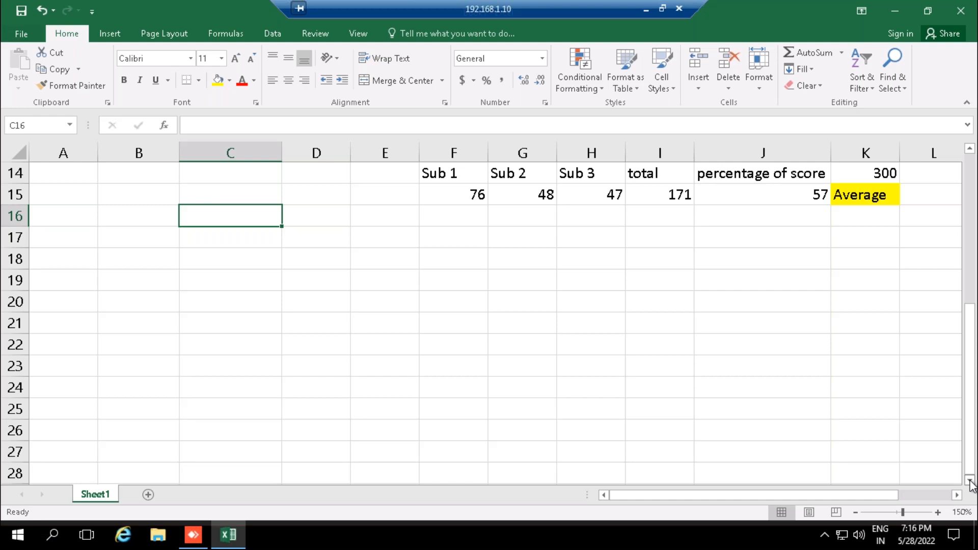
click(147, 235)
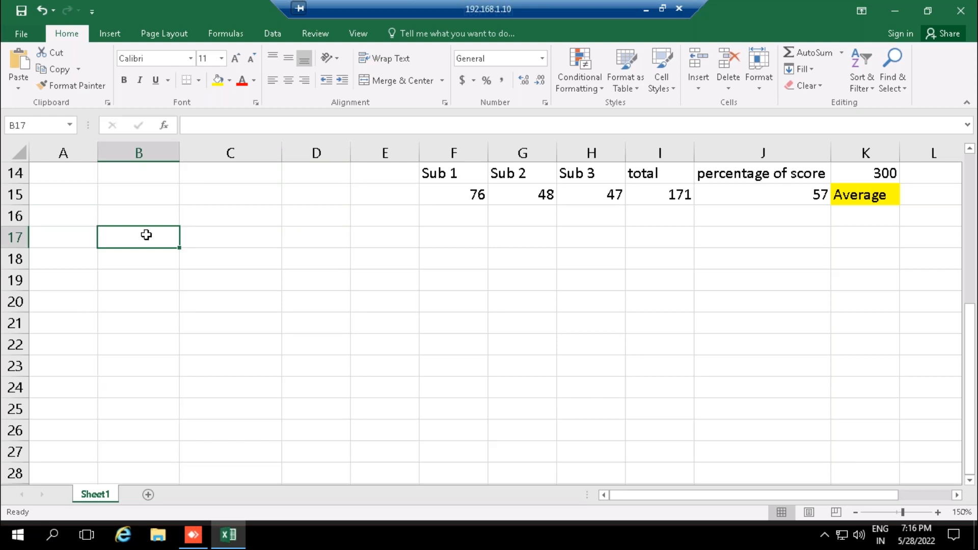
key(ctrl+v)
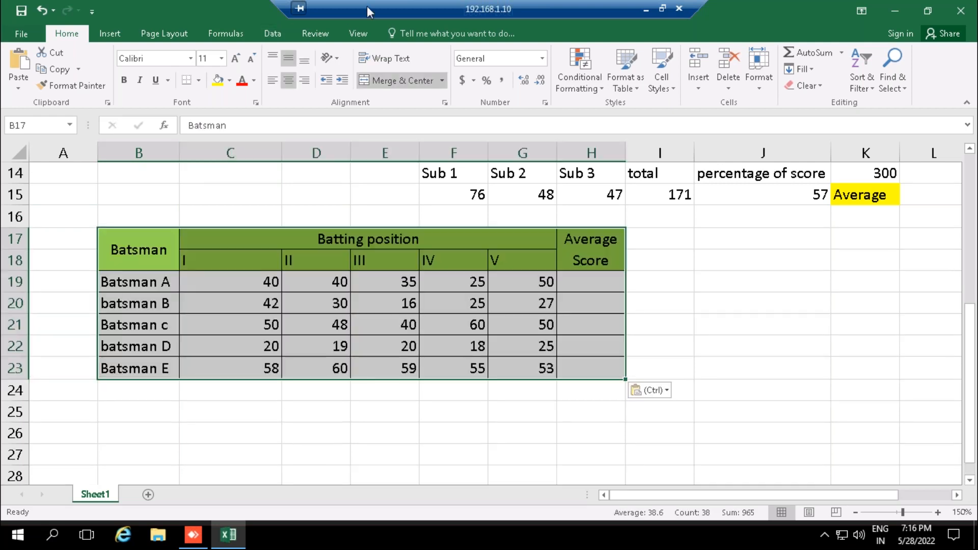
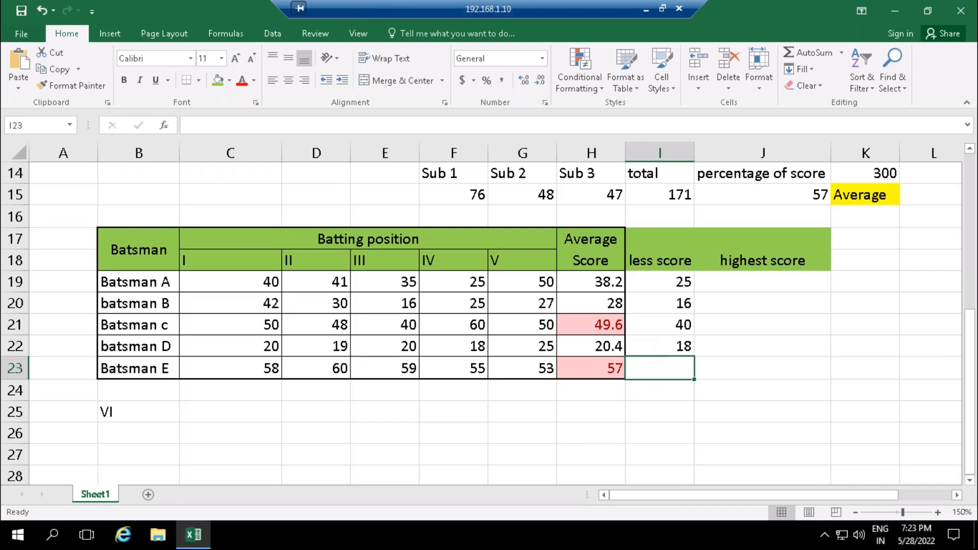
- Copy the MIN formula in I22 down to I23 for Batsman E's less score
key(Up)
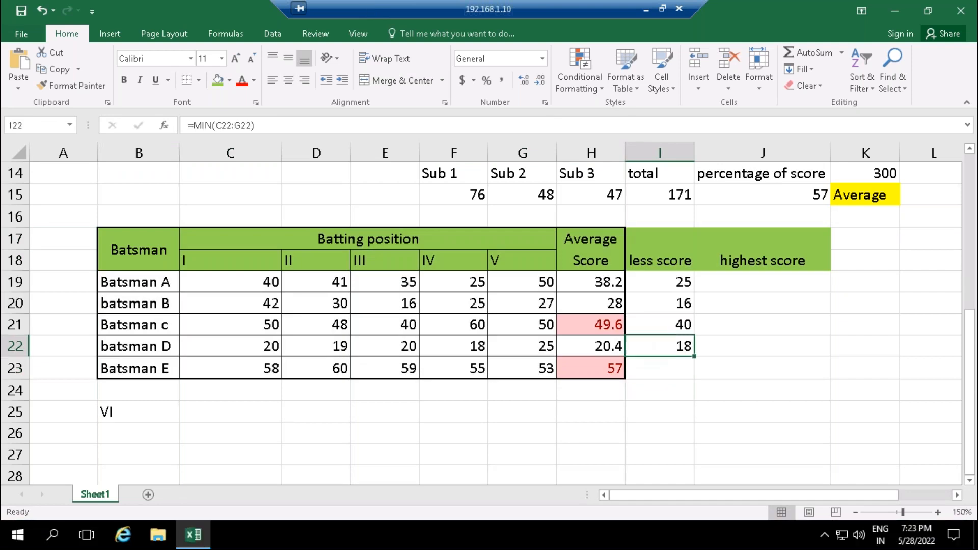
drag(693, 358, 695, 375)
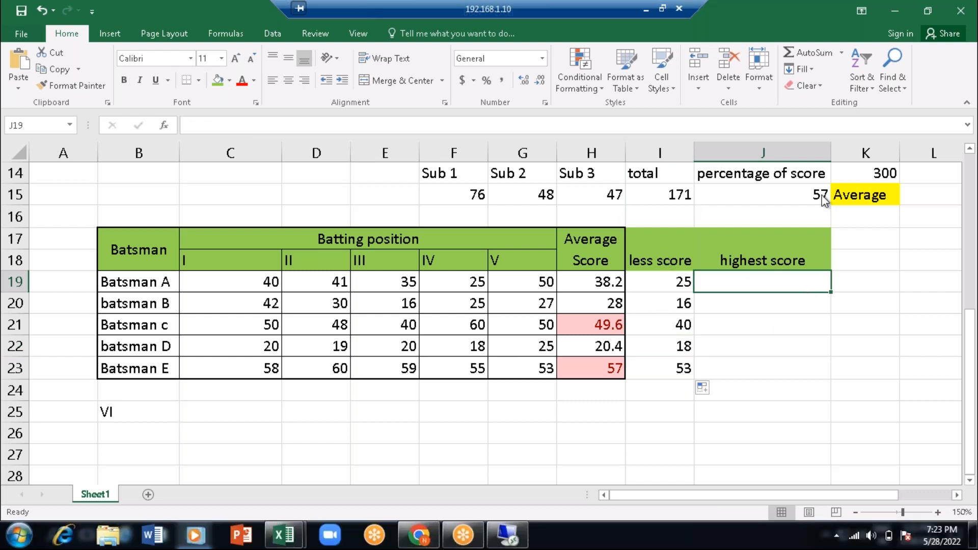
- Extend the less score header in I17 to read "less score (MIN)"
click(659, 248)
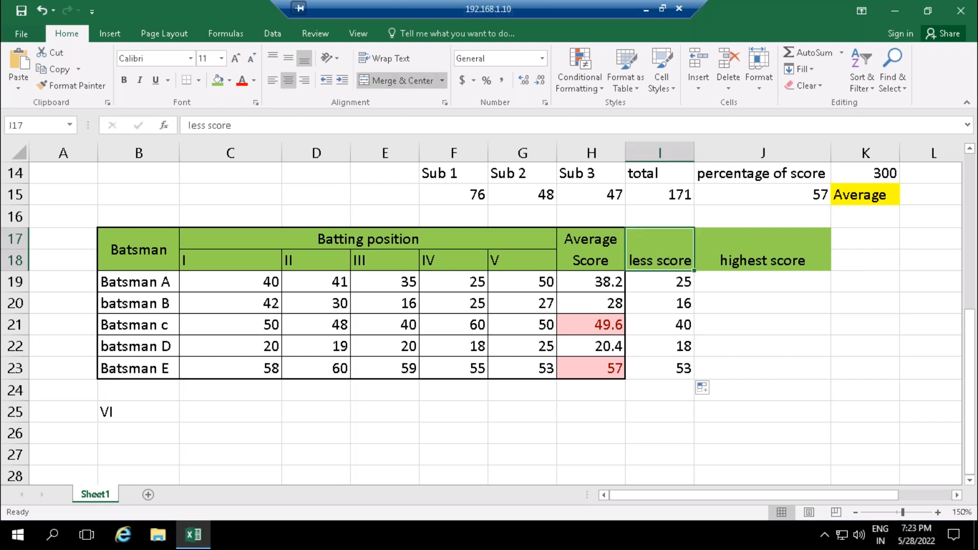
click(275, 128)
text(()
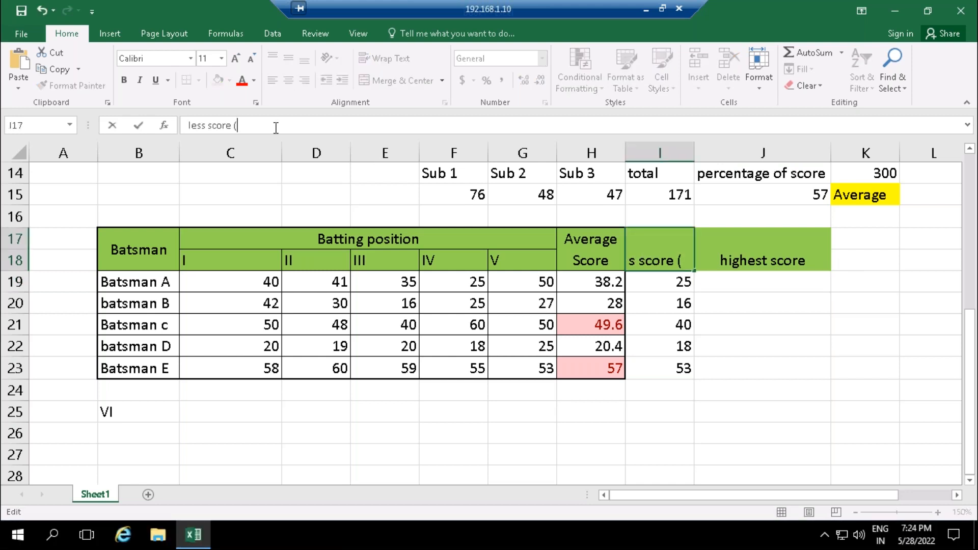
text(MIN))
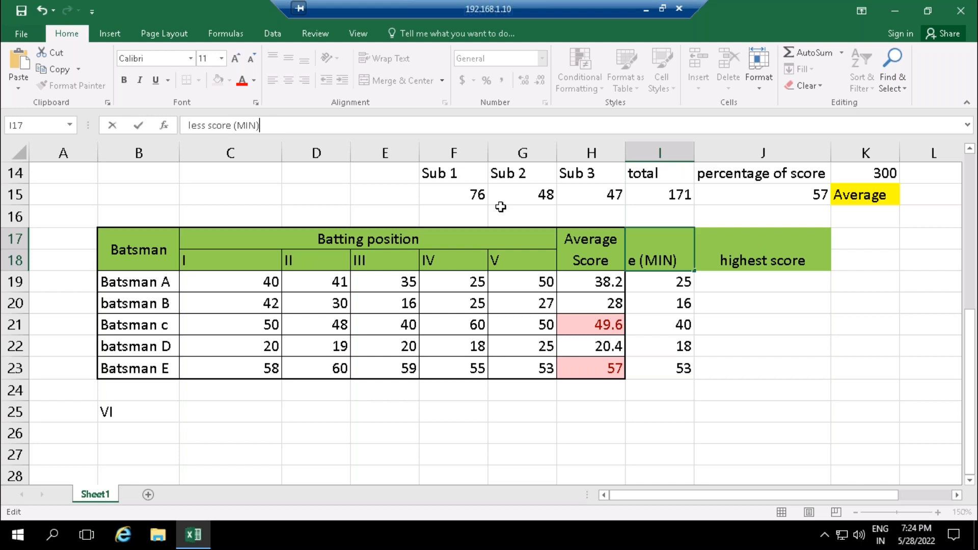
key(Return)
- Extend the highest score header in J17 to read "highest score (MAX)"
click(753, 261)
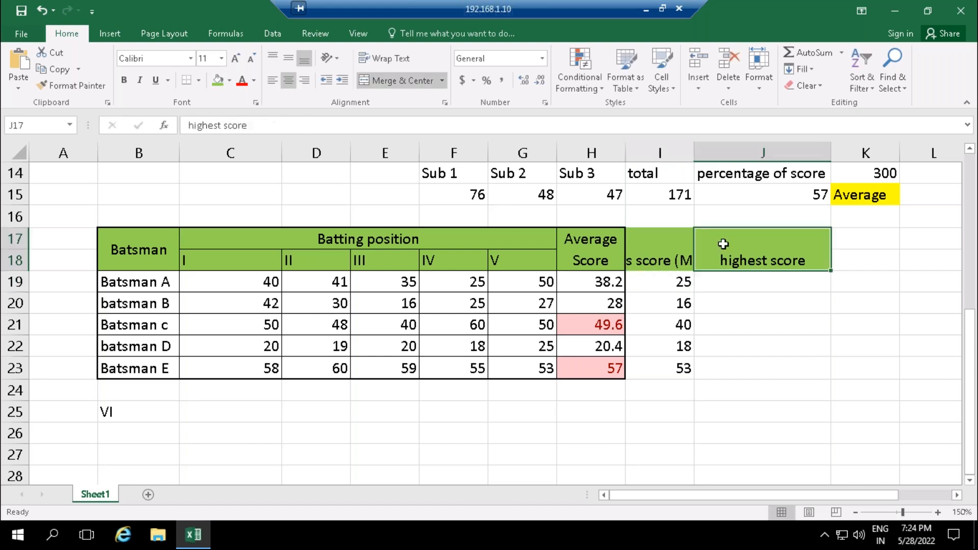
click(249, 127)
text((MAX)
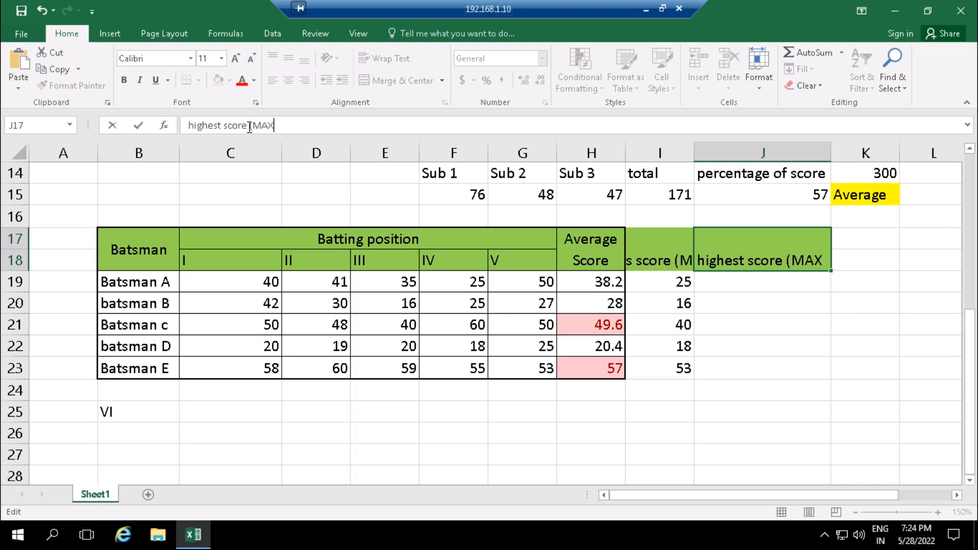
text())
key(Return)
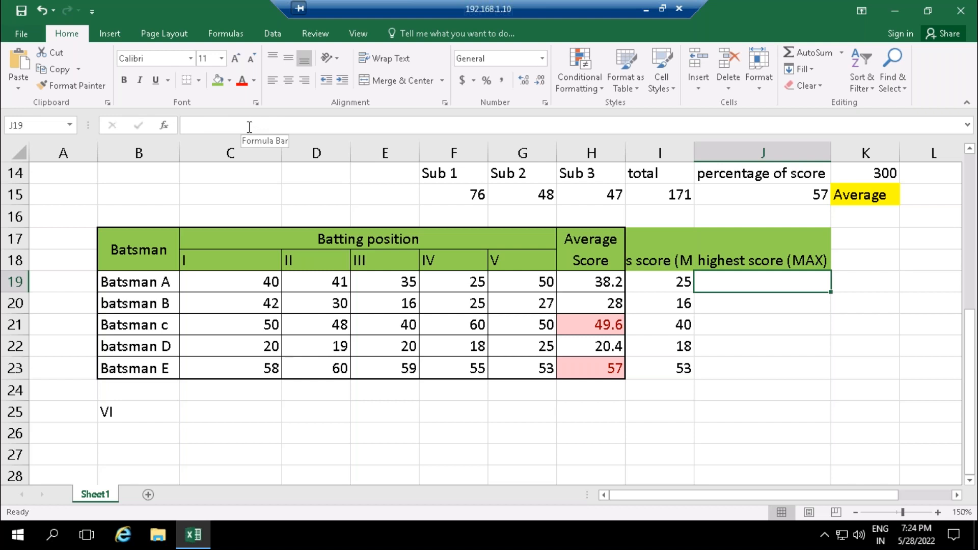
- Calculate Batsman A's highest score in J19 with =MAX(C19,D19,E19,F19,G19), referencing each score cell individually
text(=)
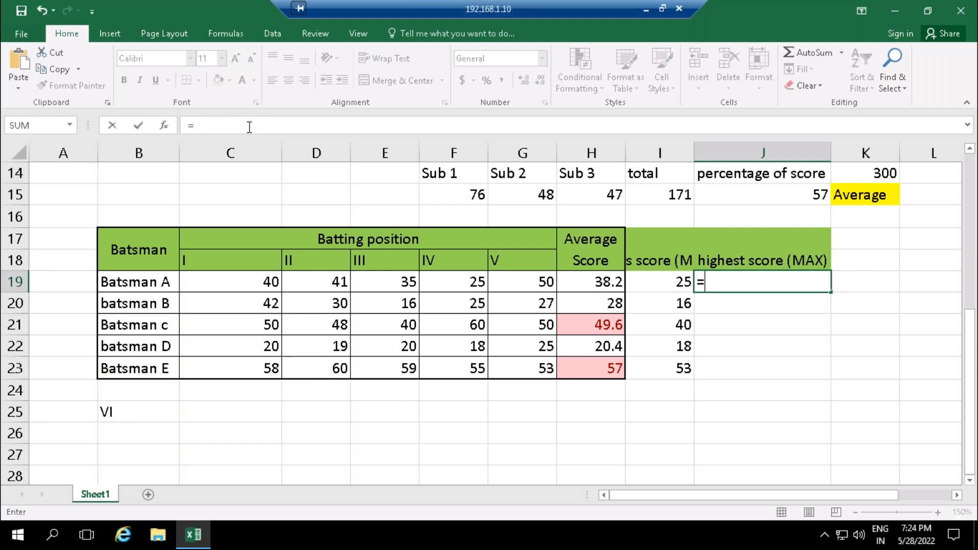
text(max)
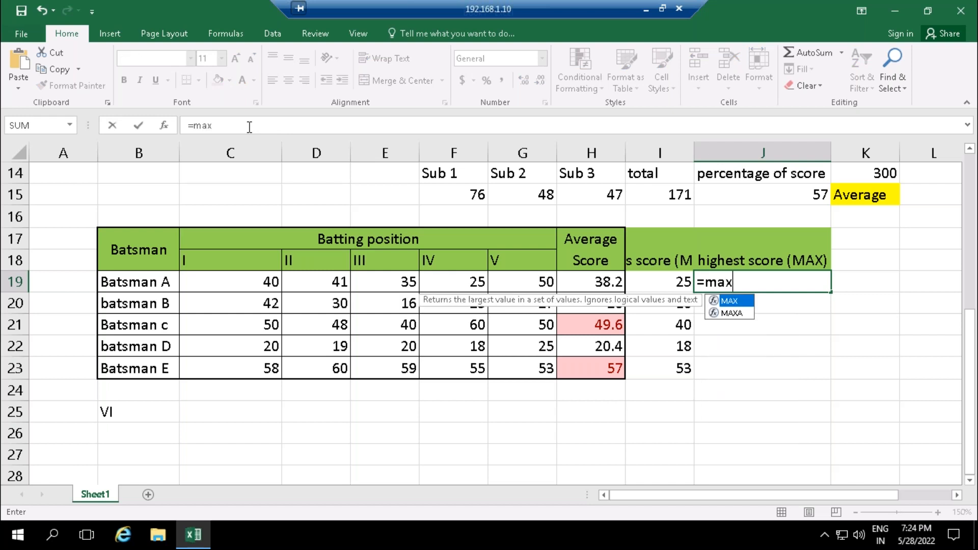
key(Tab)
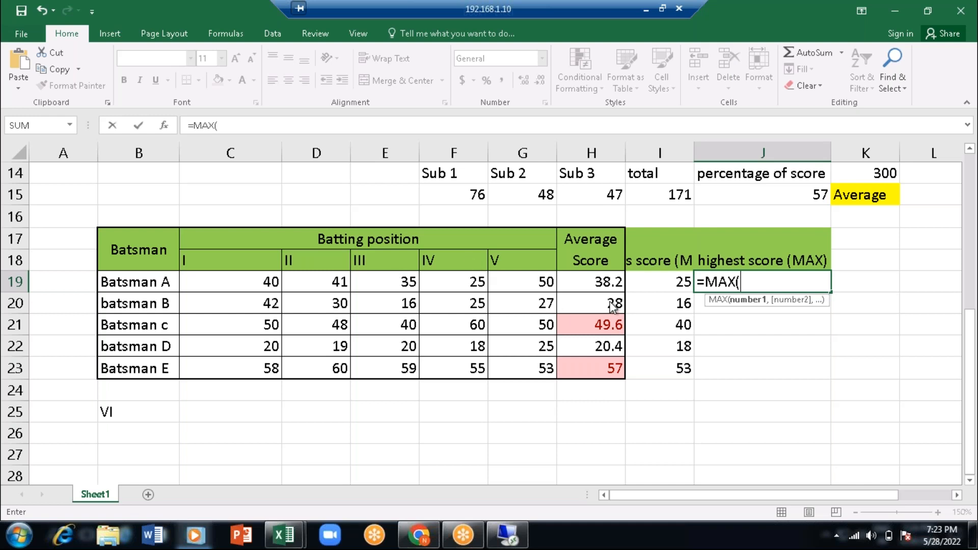
click(259, 282)
text(,)
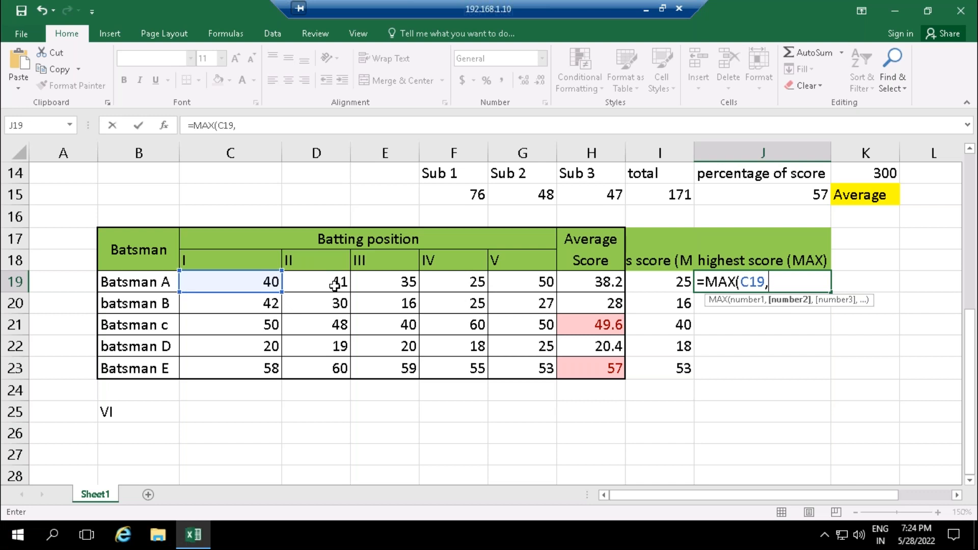
click(319, 287)
text(,)
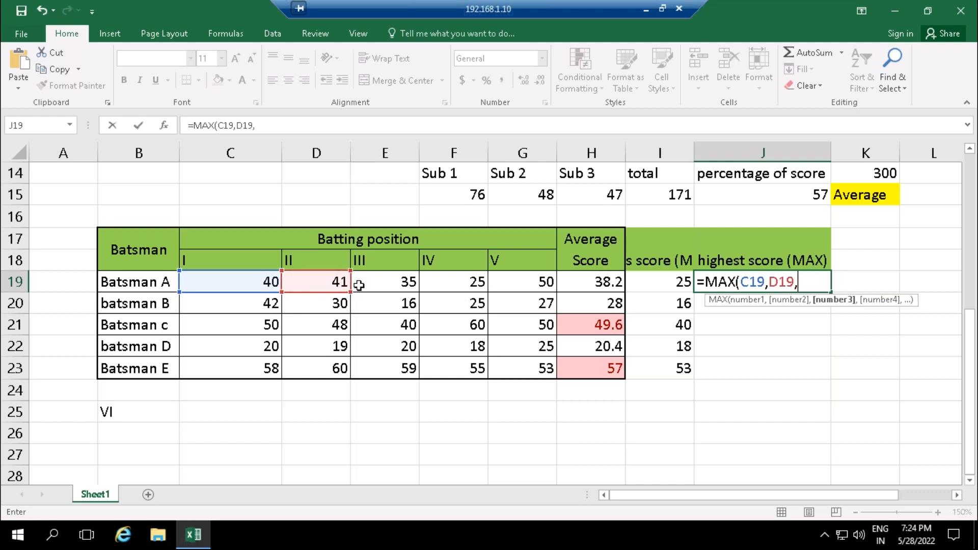
click(370, 281)
text(,)
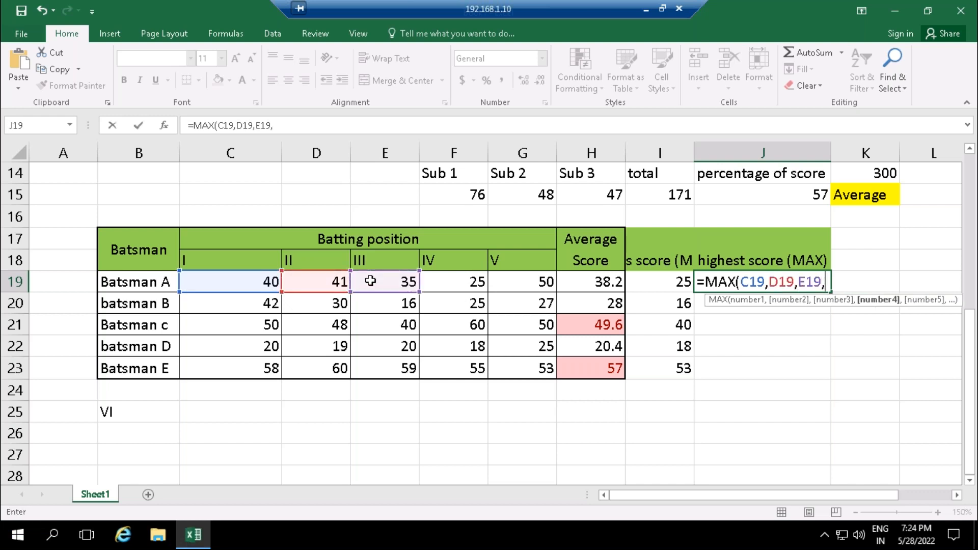
click(453, 285)
text(,)
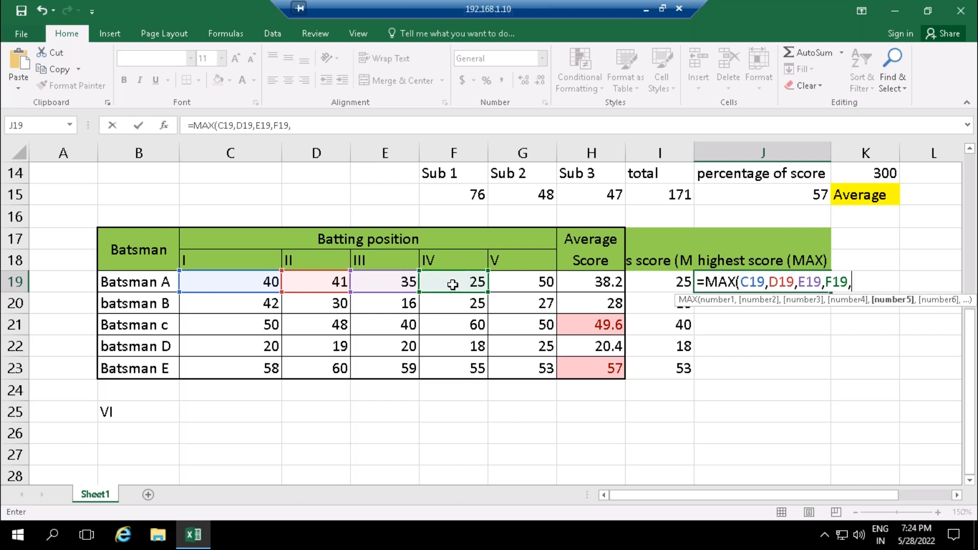
click(545, 285)
text())
key(Return)
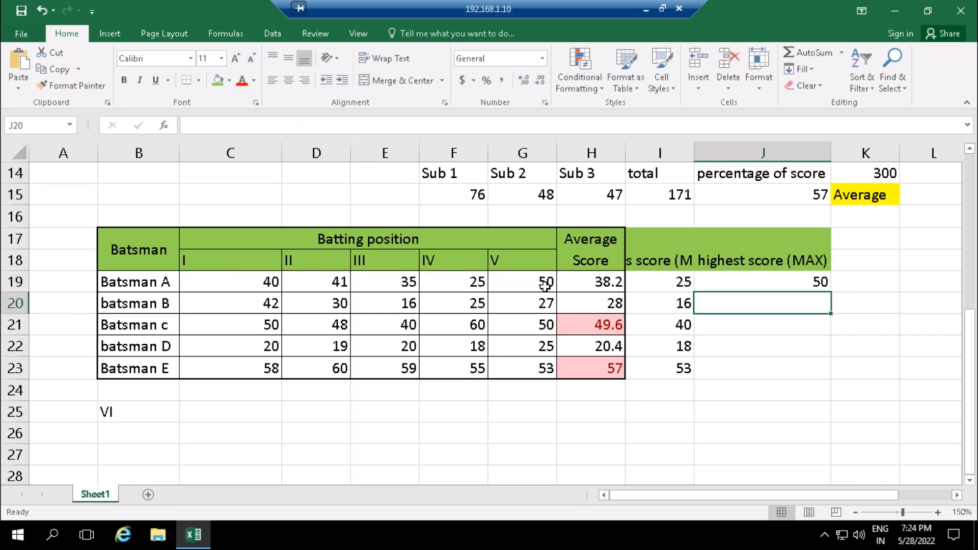
- Calculate batsman B's highest score in J20 with =MAX(C20,D20,E20,F20,G20), referencing each score cell individually
text(=)
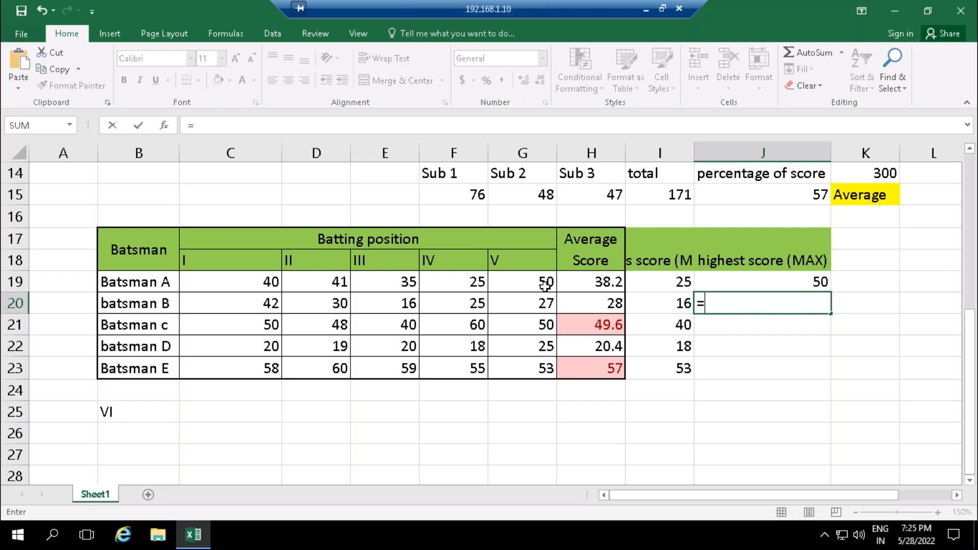
text(max)
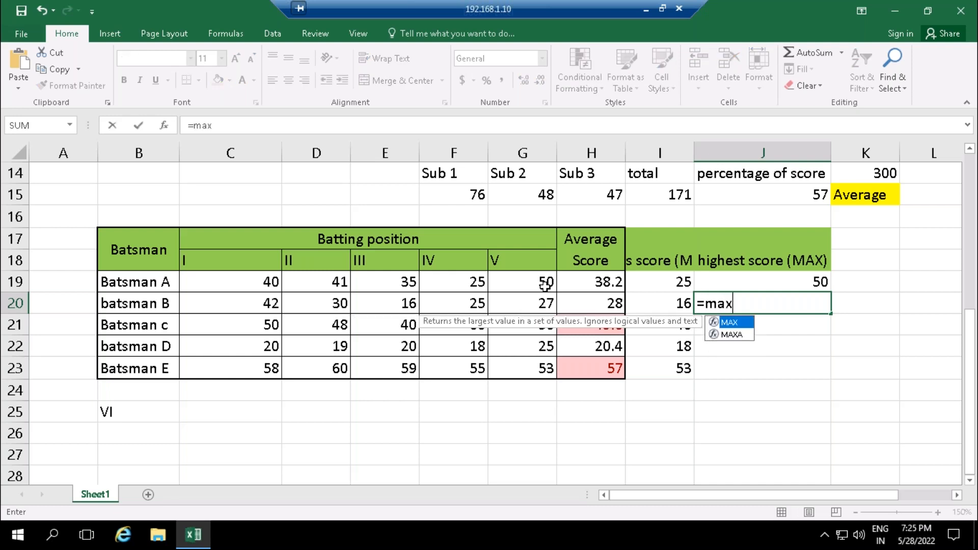
key(Tab)
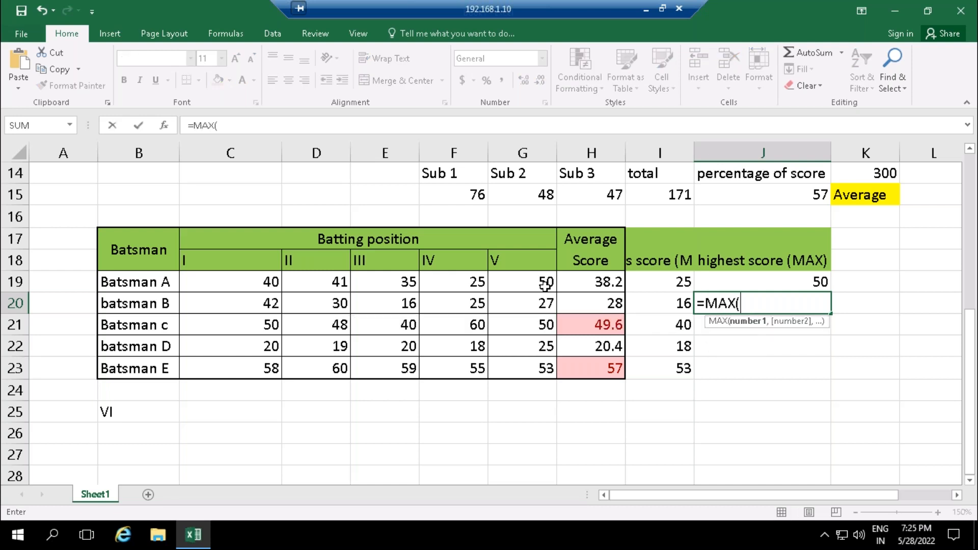
click(257, 305)
text(,)
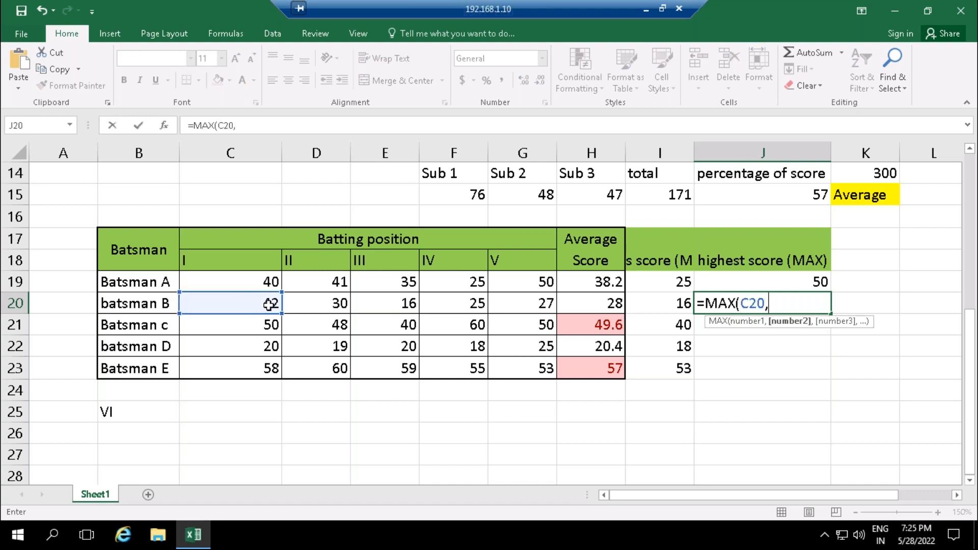
click(301, 307)
text(,)
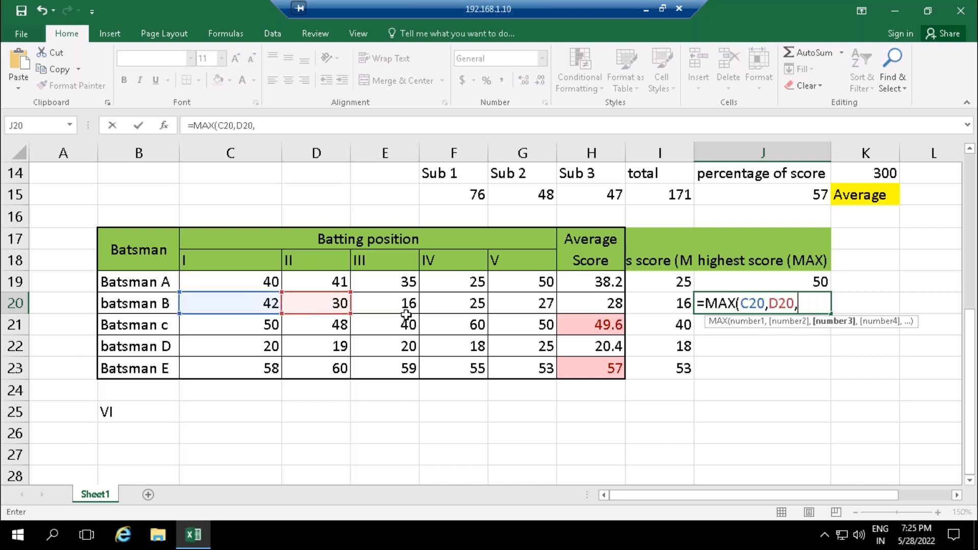
click(399, 305)
text(,)
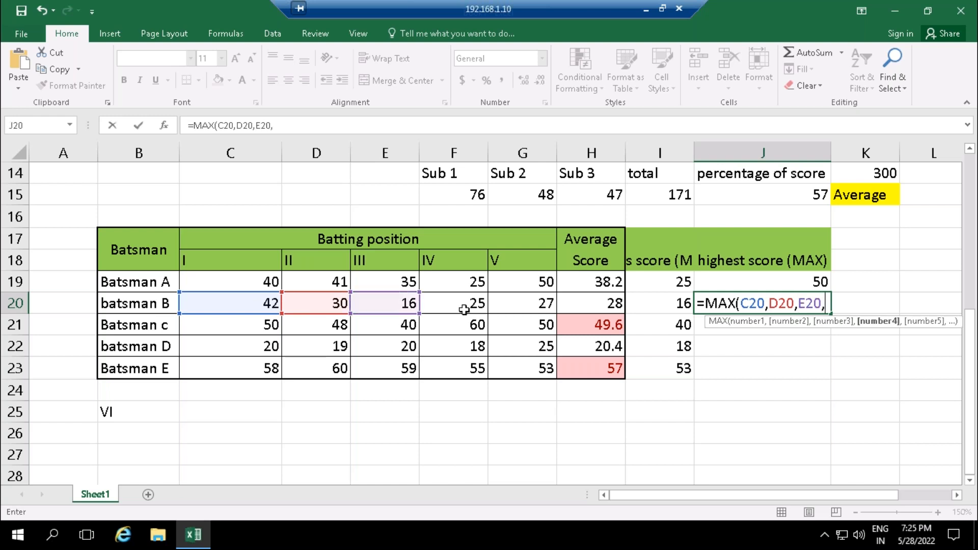
click(466, 305)
text(,)
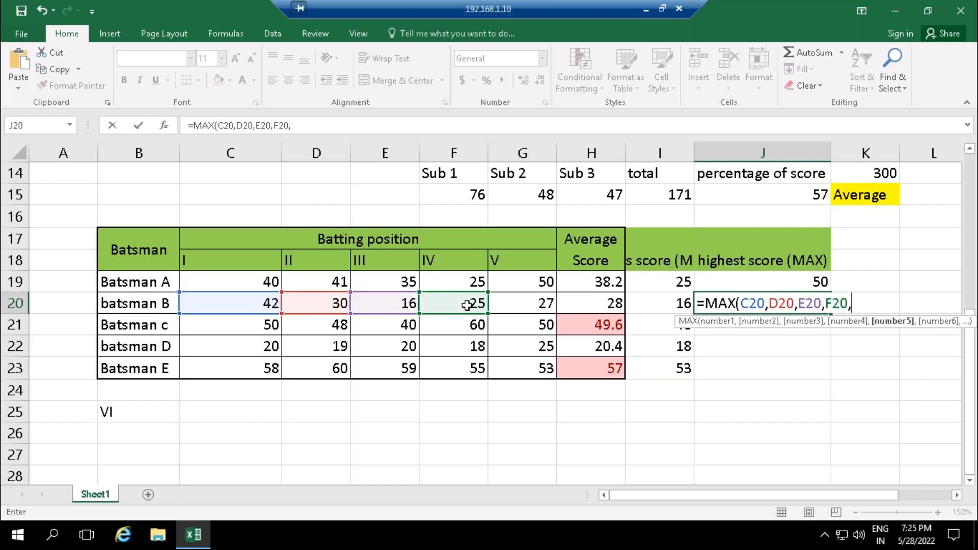
click(542, 303)
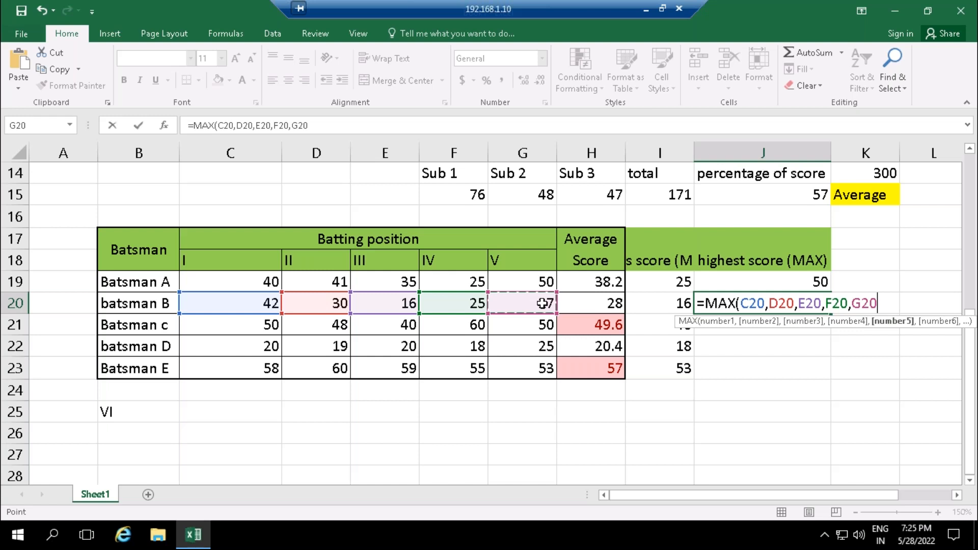
text())
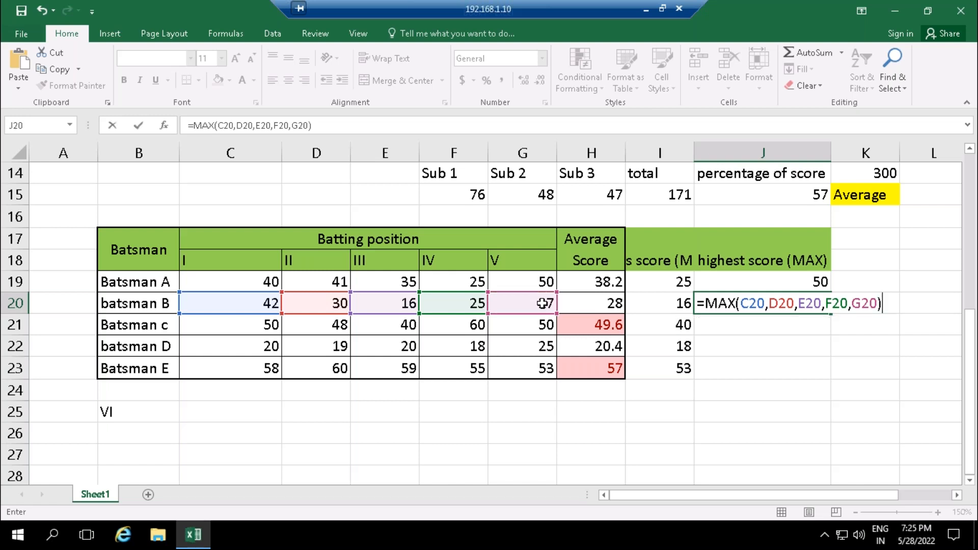
key(Return)
- Calculate Batsman c's highest score in J21 with the range formula =MAX(C21:G21)
text(=)
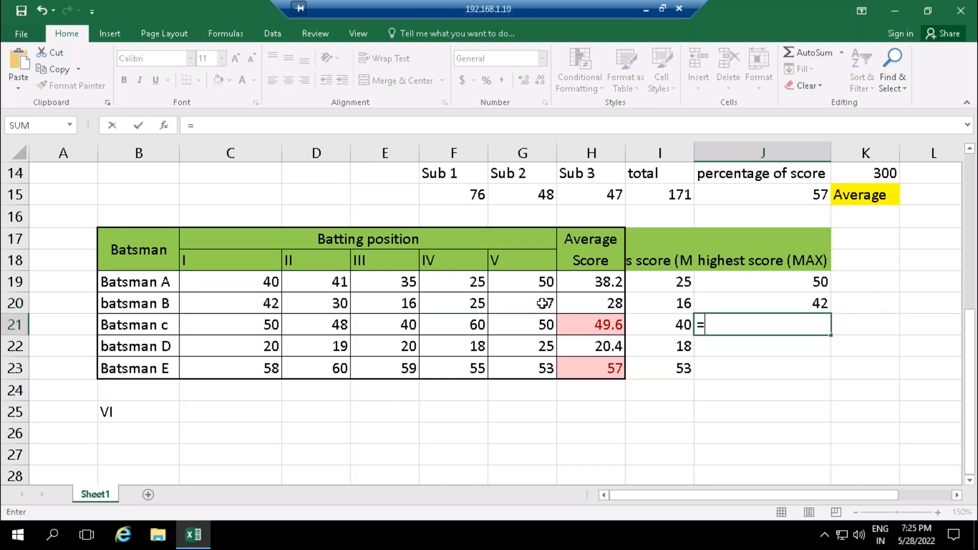
text(max)
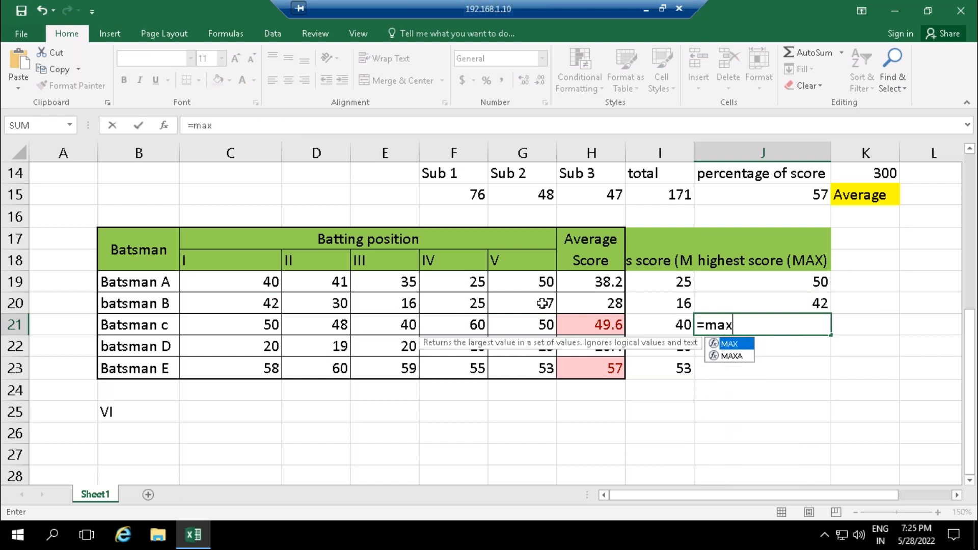
key(Tab)
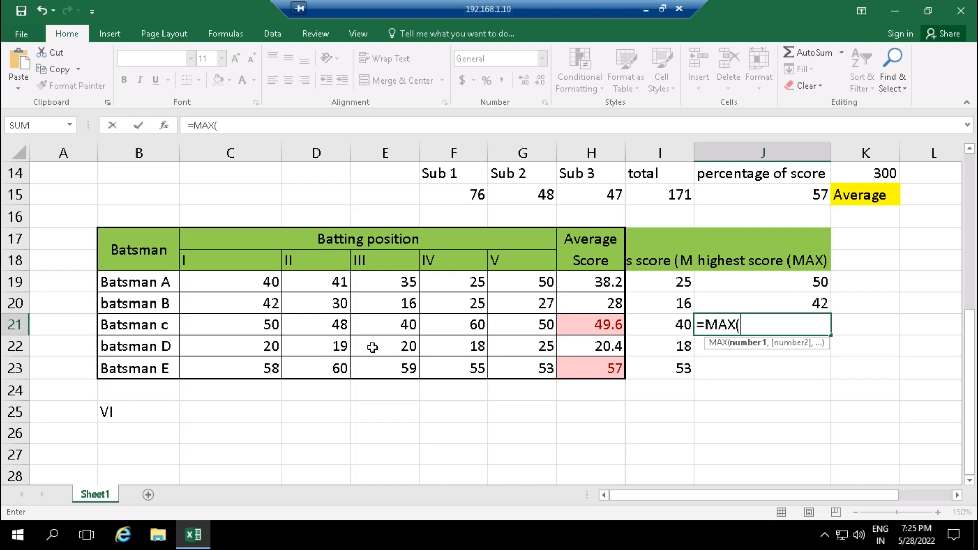
click(257, 328)
key(shift+Right)
key(shift+Right)
key(shift+Right)
key(shift+Right)
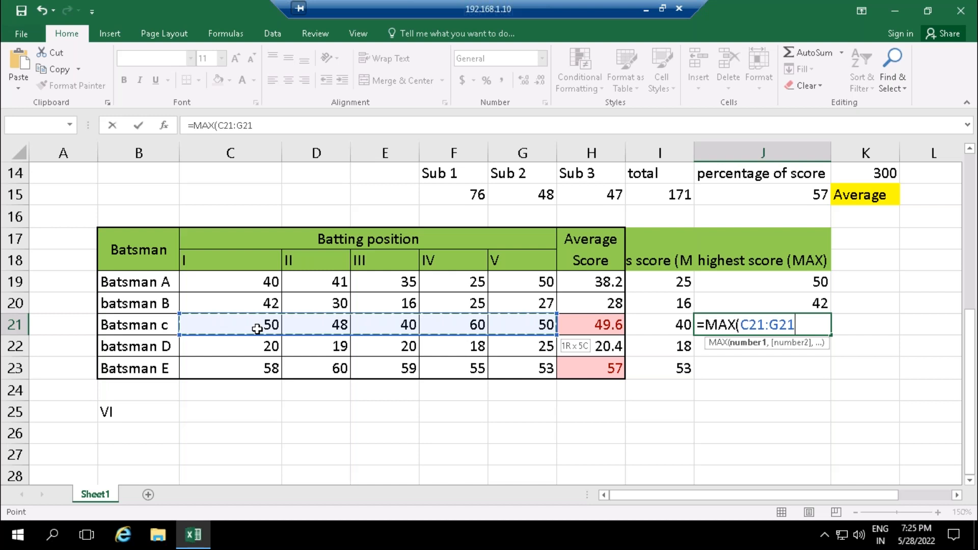
text())
key(Return)
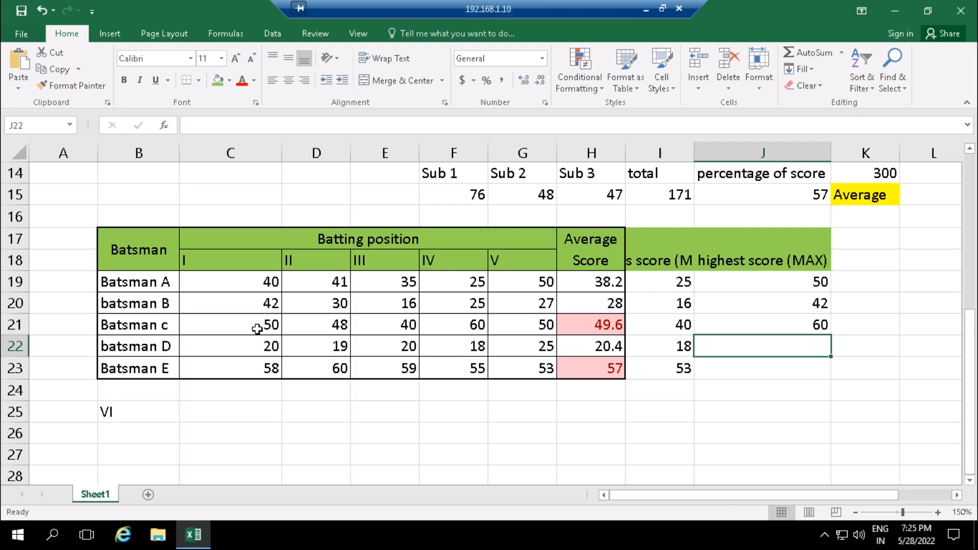
- Compare the MIN formula in I19 with the MAX formula in J19, then select the empty highest score cell J22
click(683, 277)
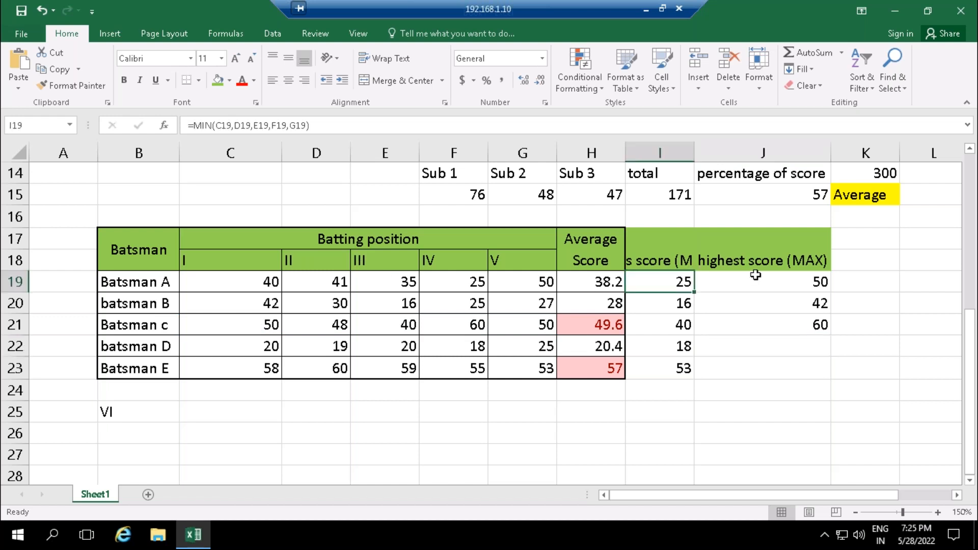
click(753, 276)
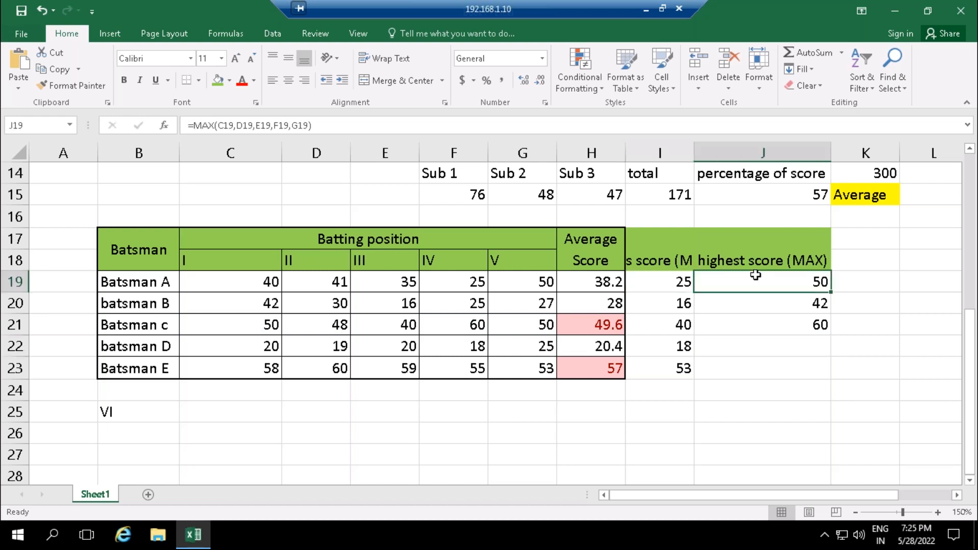
click(646, 283)
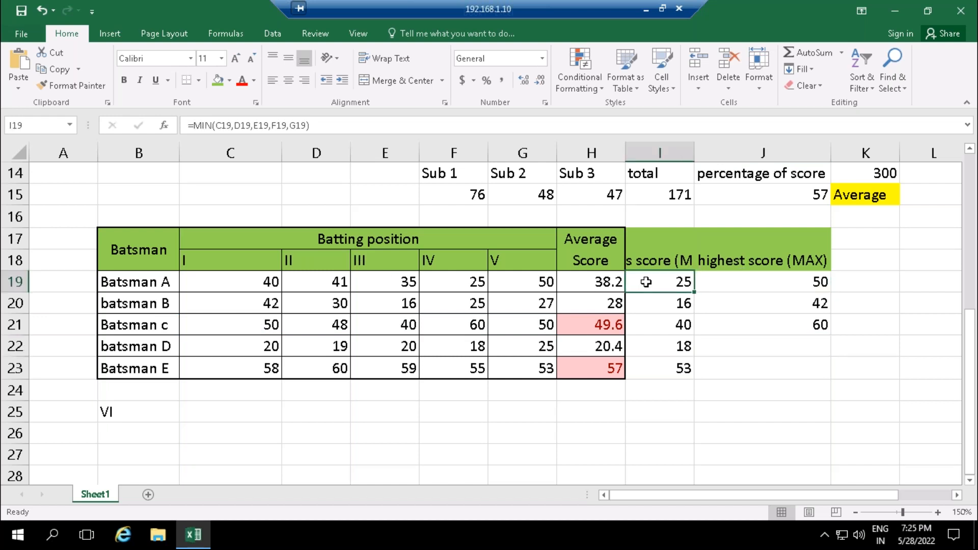
click(765, 287)
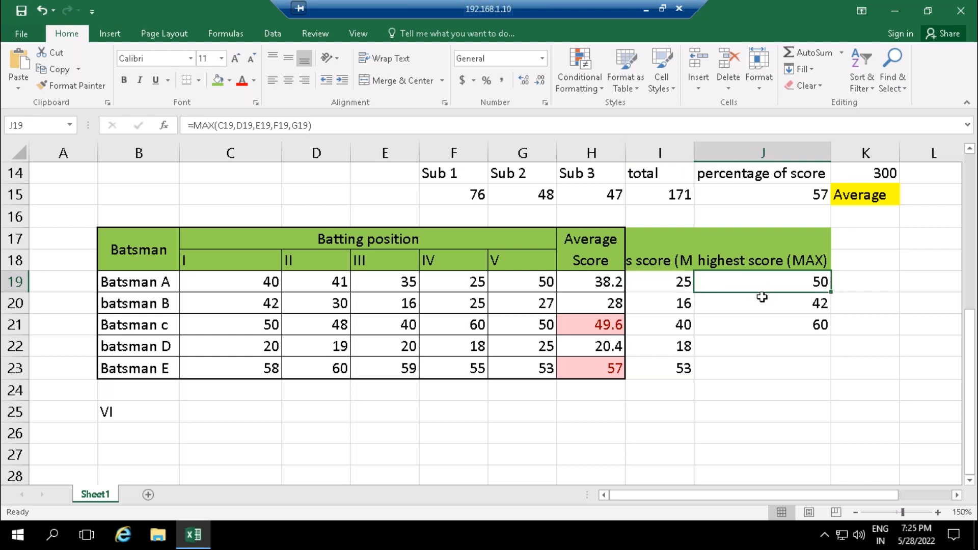
click(751, 340)
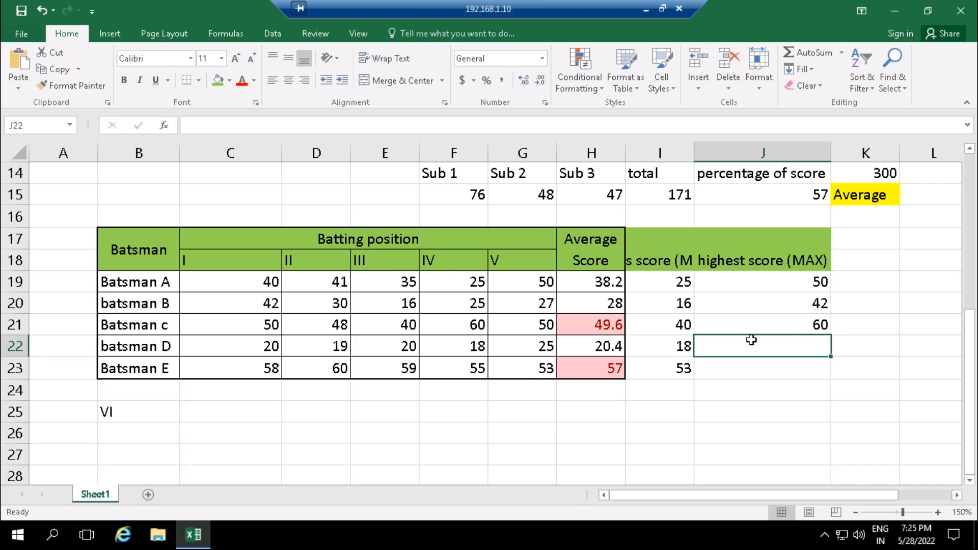
- Calculate batsman D's highest score in J22 with the range formula =MAX(C22:G22)
text(=max)
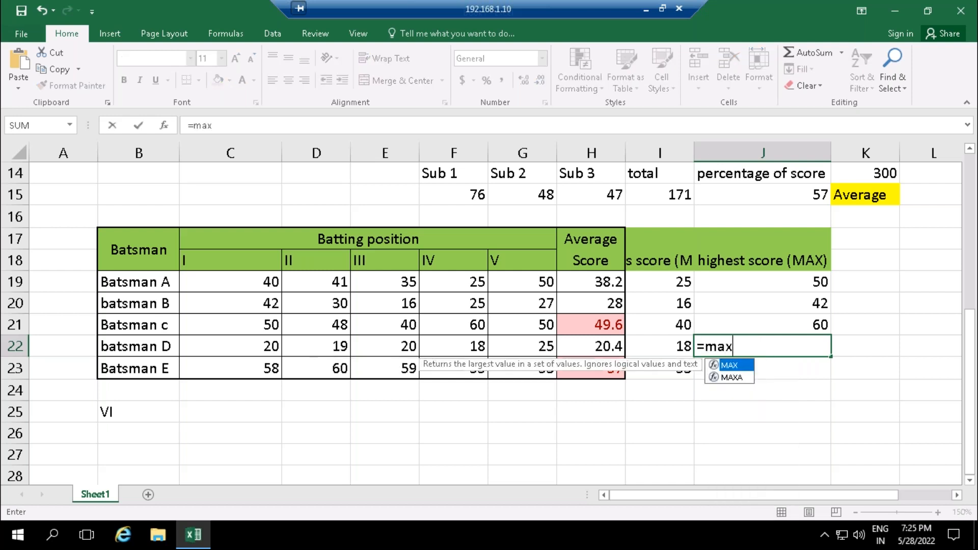
key(Tab)
drag(271, 342, 522, 349)
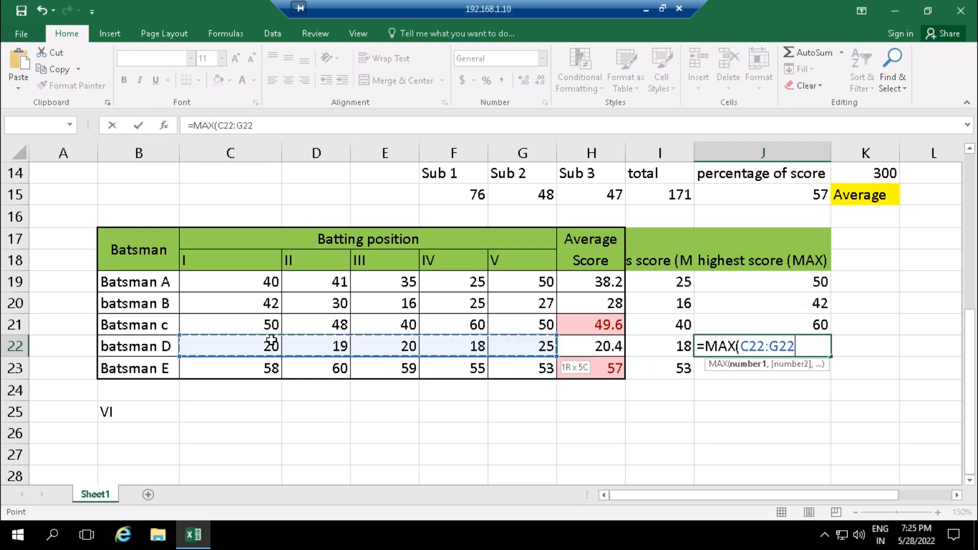
text())
key(Return)
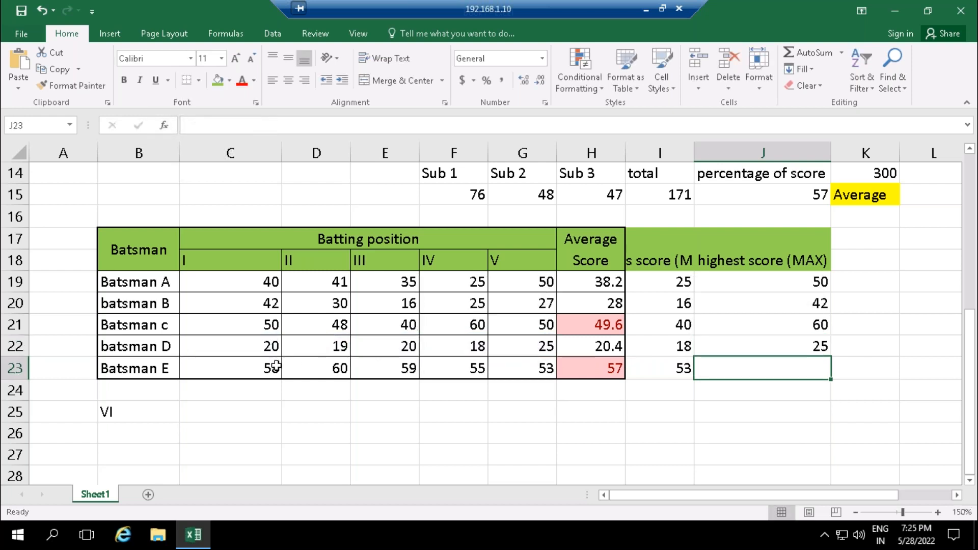
text(=max)
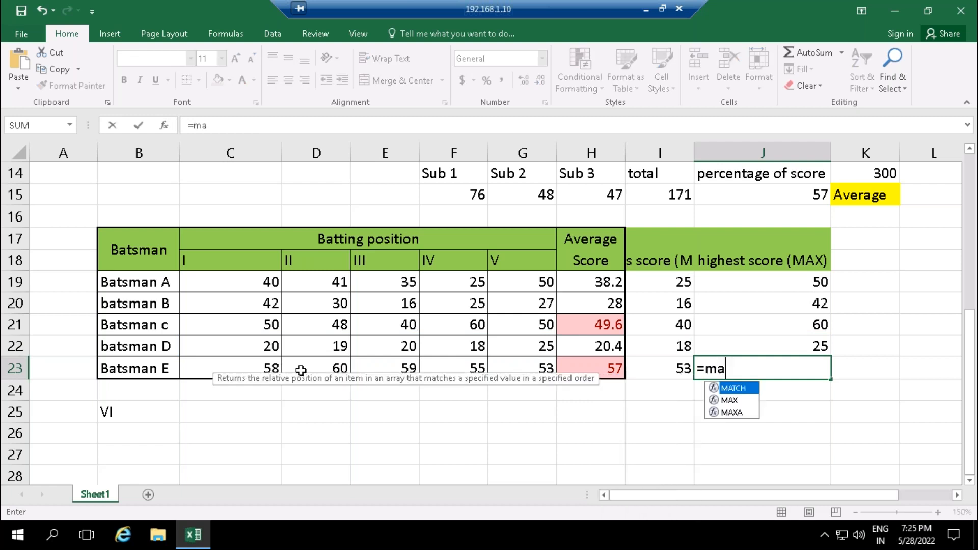
click(217, 368)
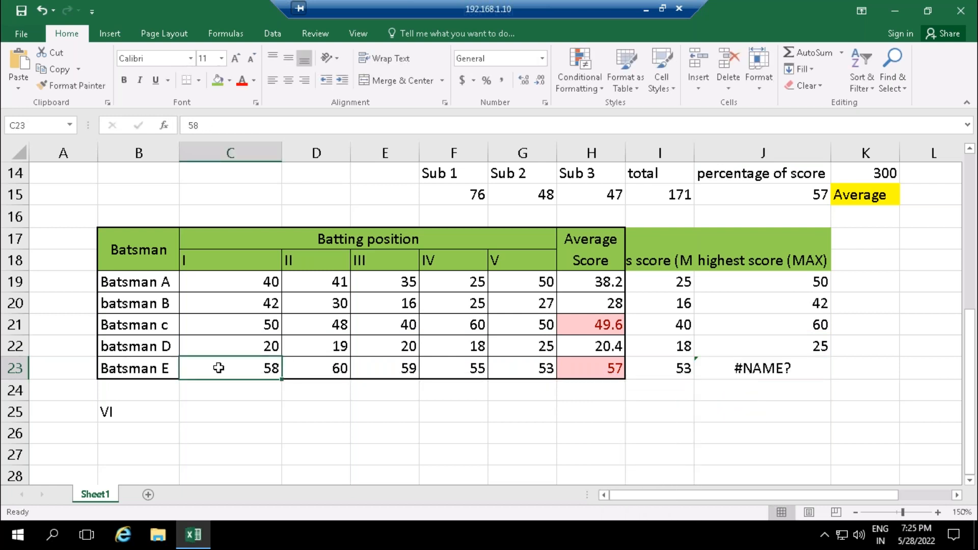
double_click(762, 367)
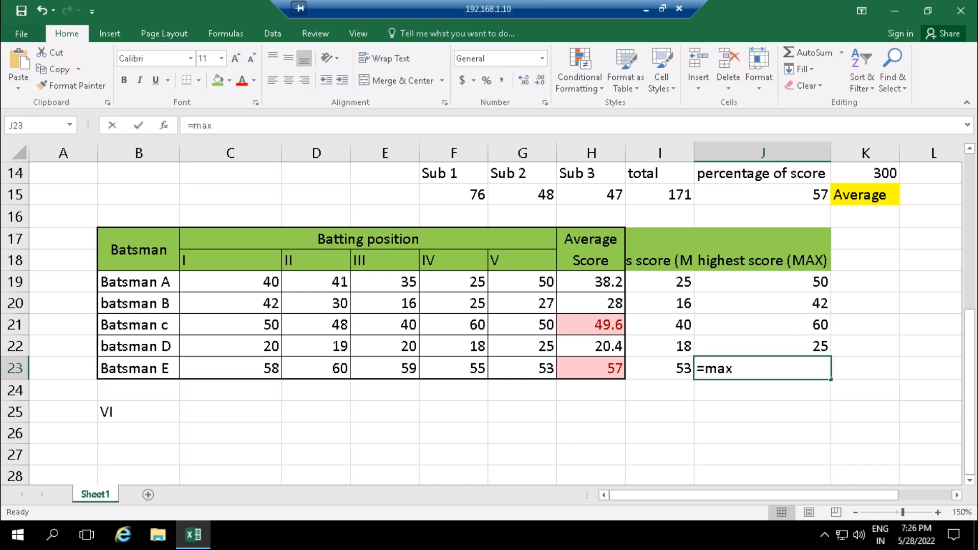
key(Tab)
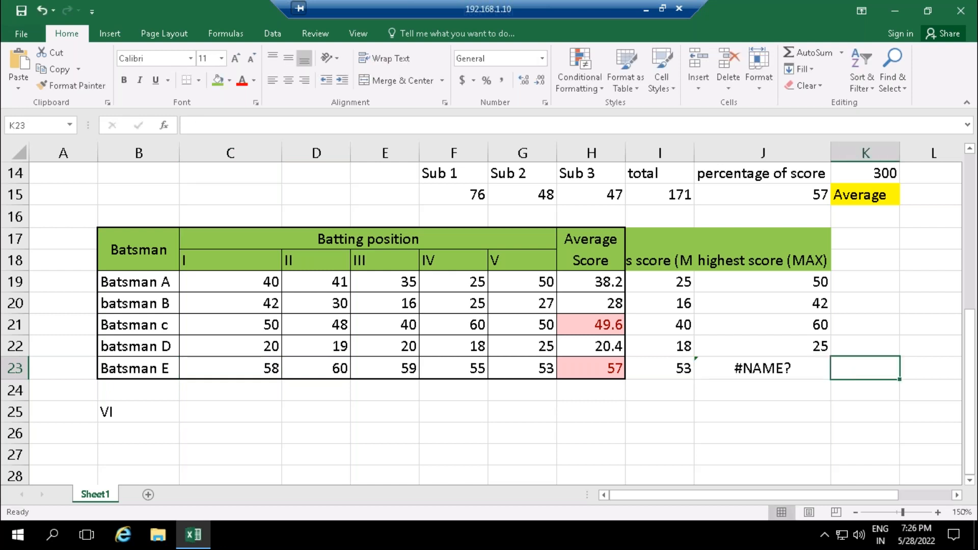
- Calculate Batsman E's highest score in J23 with a MAX formula over the range C23:G23
key(Left)
text(=max)
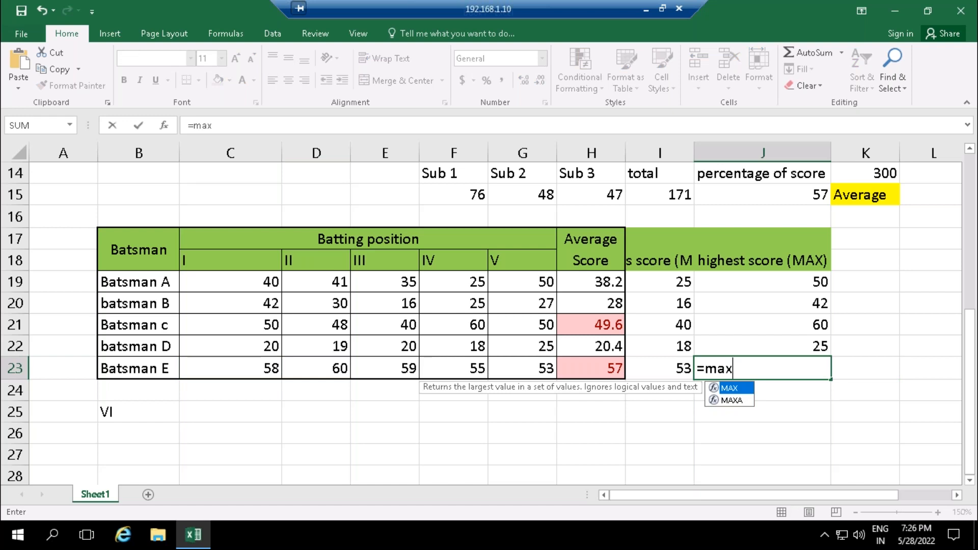
key(Tab)
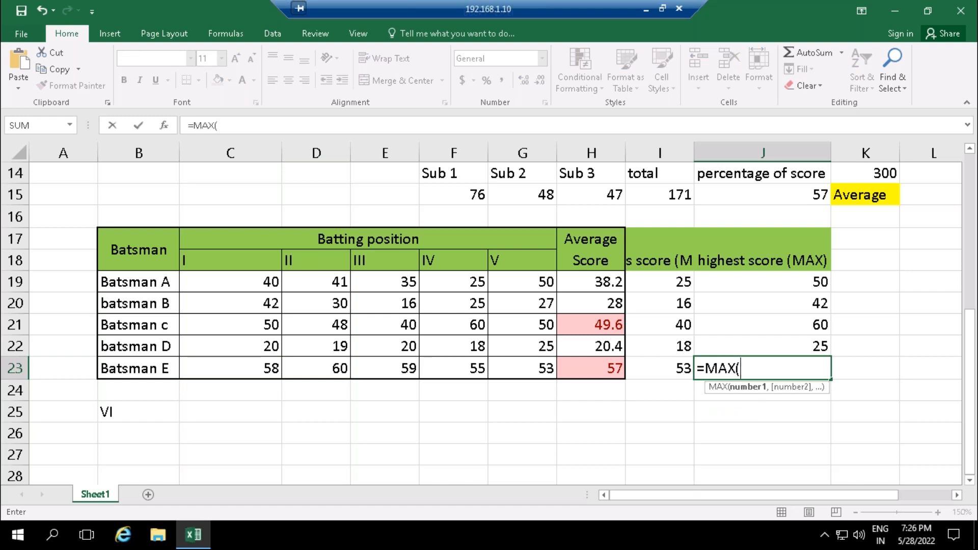
click(262, 370)
key(shift+Right)
key(shift+Right)
key(shift+Right)
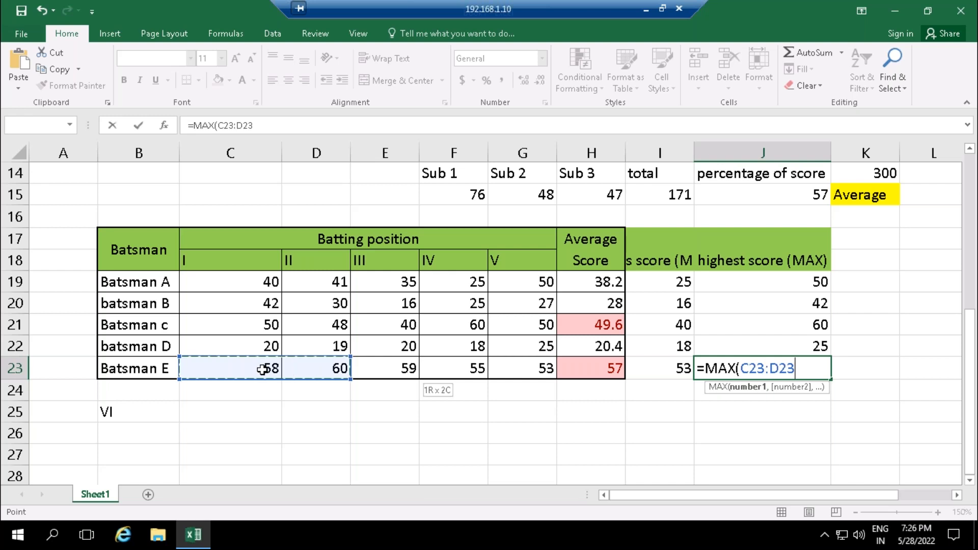
key(shift+Right)
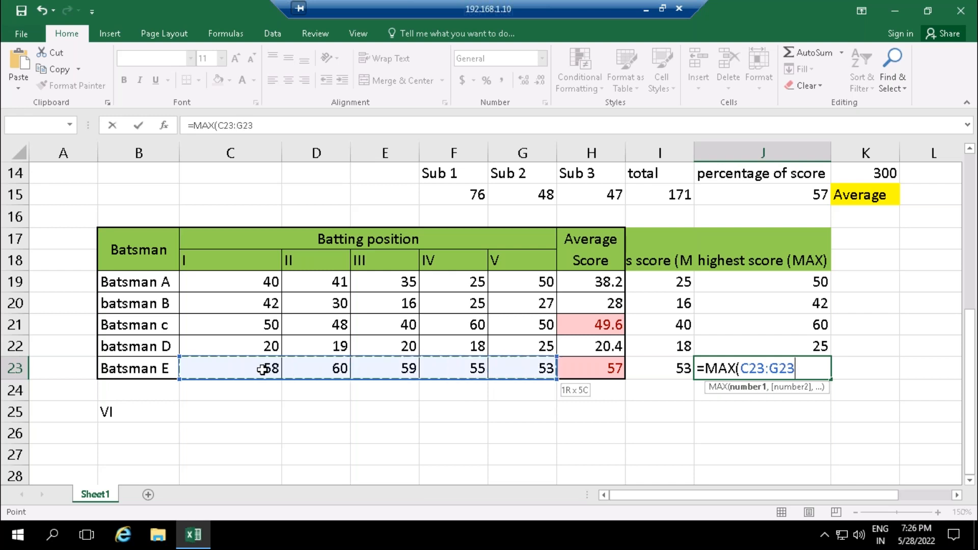
key(Return)
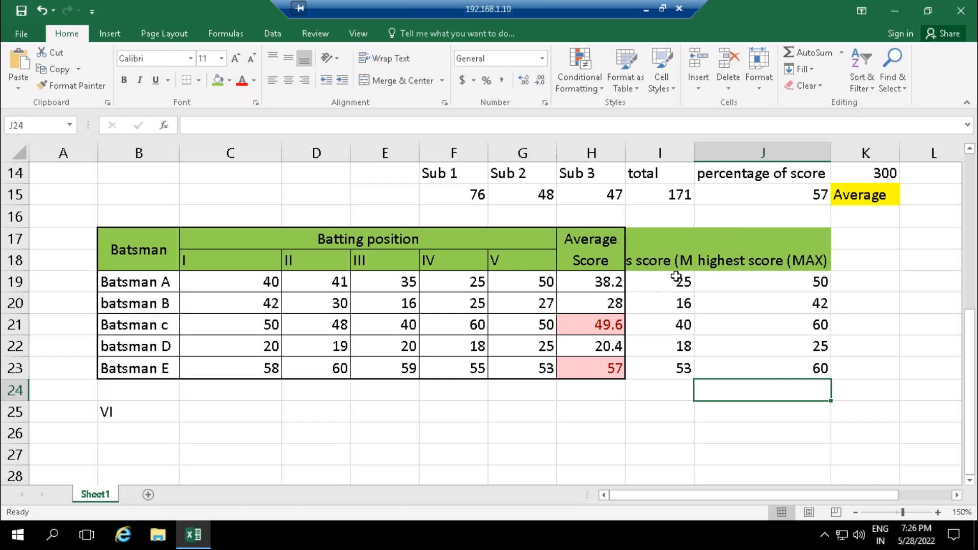
- Check the MIN and MAX formulas in row 19 and widen column I to fit the full "less score (MIN)" heading
click(657, 284)
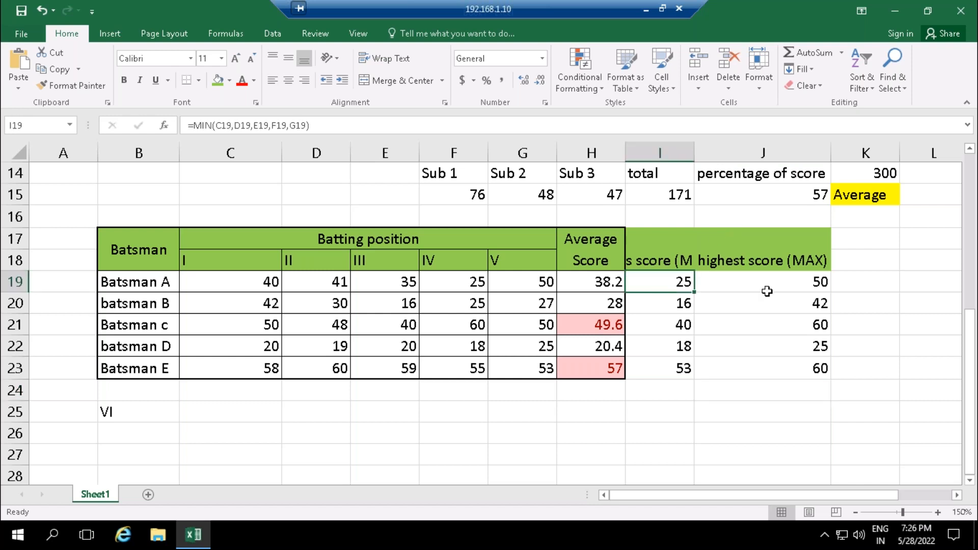
click(747, 284)
key(ctrl+Down)
click(666, 260)
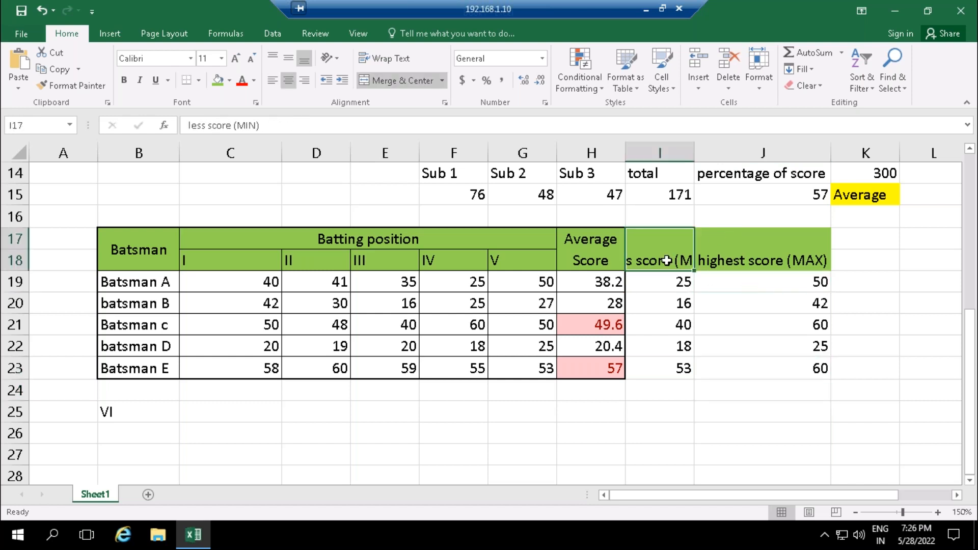
drag(694, 153, 757, 145)
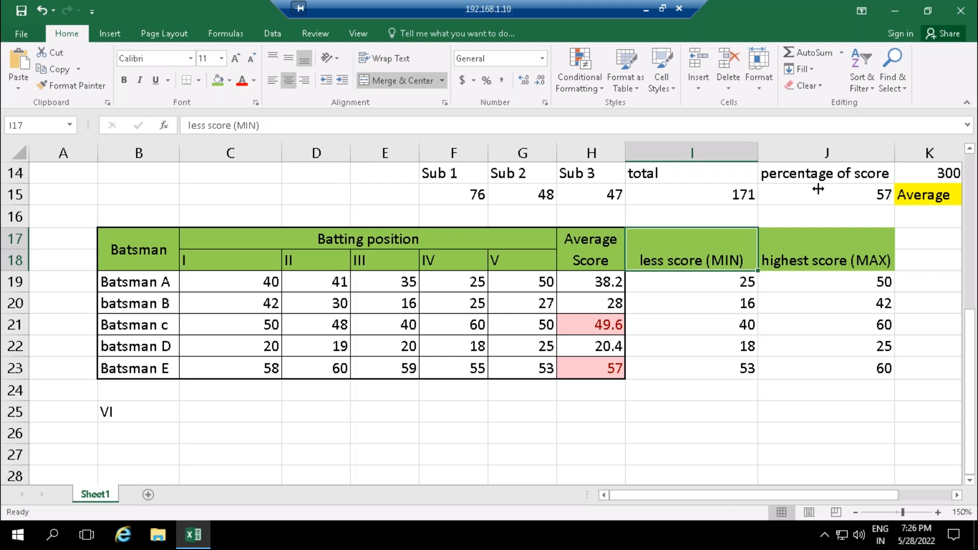
- Review the highest score (MAX), less score (MIN) and Average Score headings of the batting table
click(840, 249)
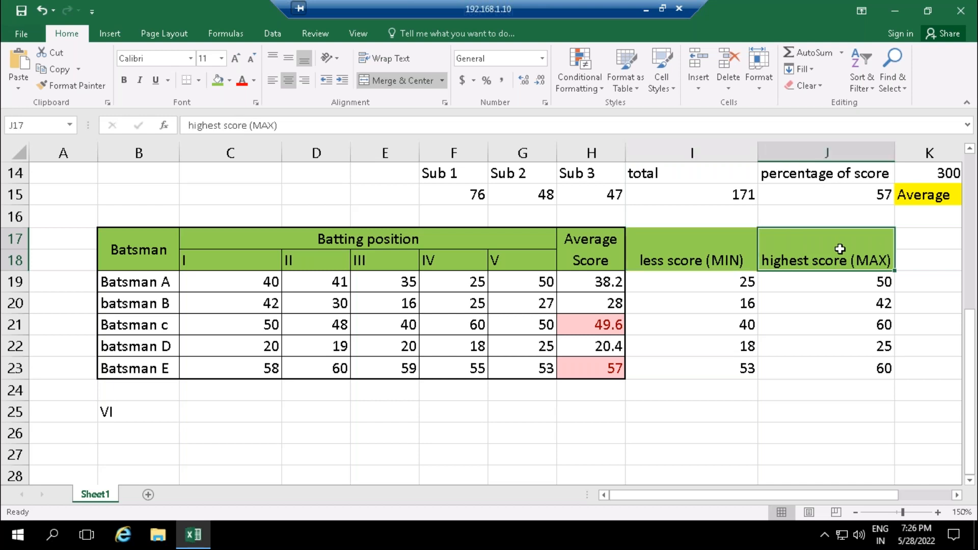
click(706, 255)
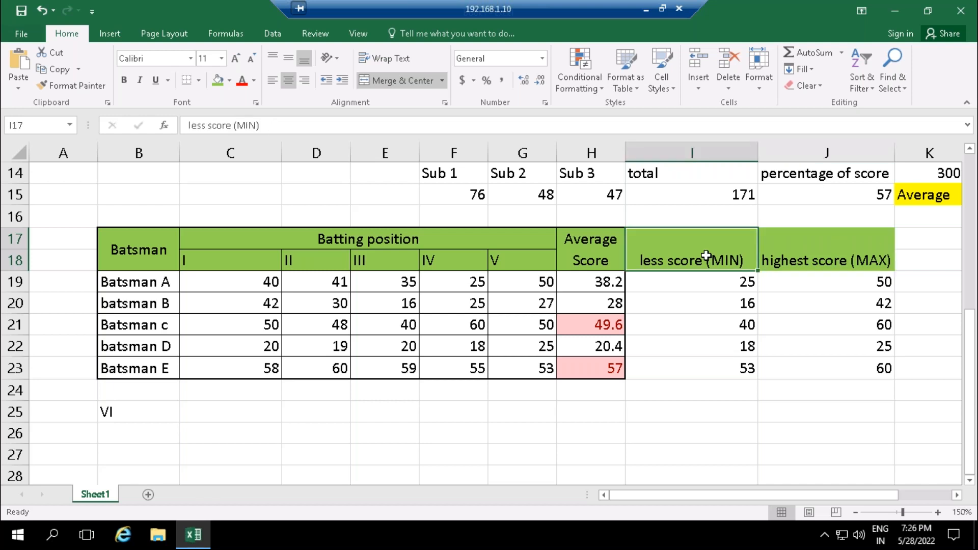
click(585, 258)
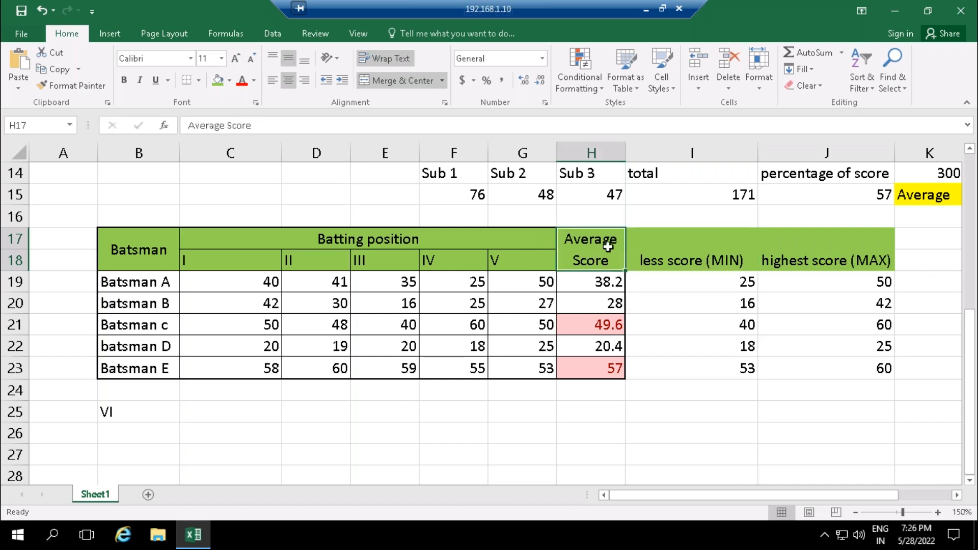
- Apply All Borders to the less score and highest score columns, I17:J23, and deselect the range
click(694, 253)
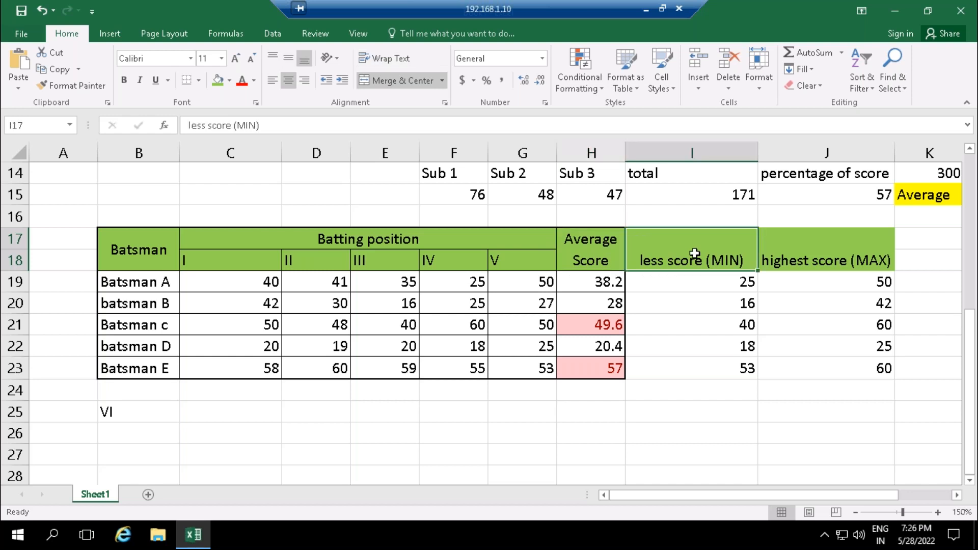
key(shift+Right)
key(shift+Down)
key(shift+Down)
key(shift+Down)
key(shift+Down)
key(shift+Down)
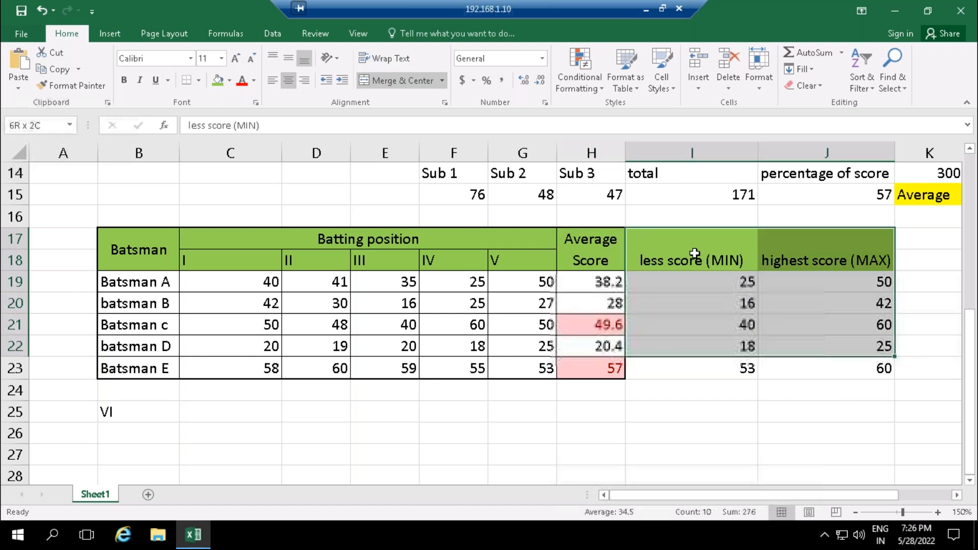
key(alt)
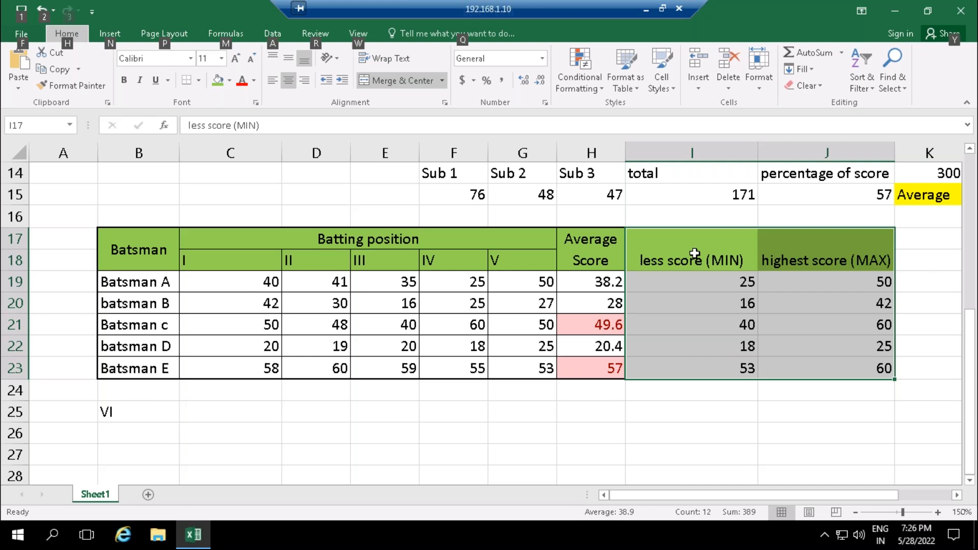
key(h)
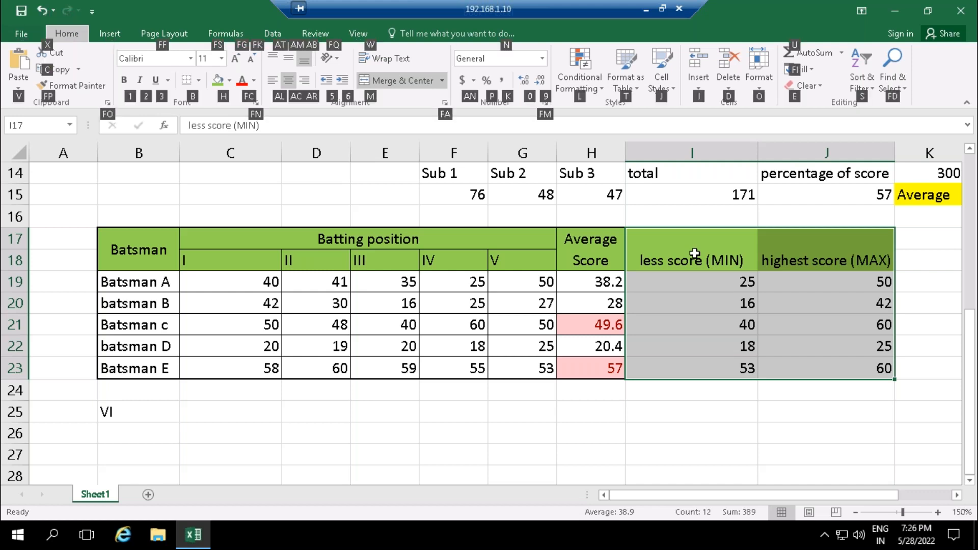
key(b)
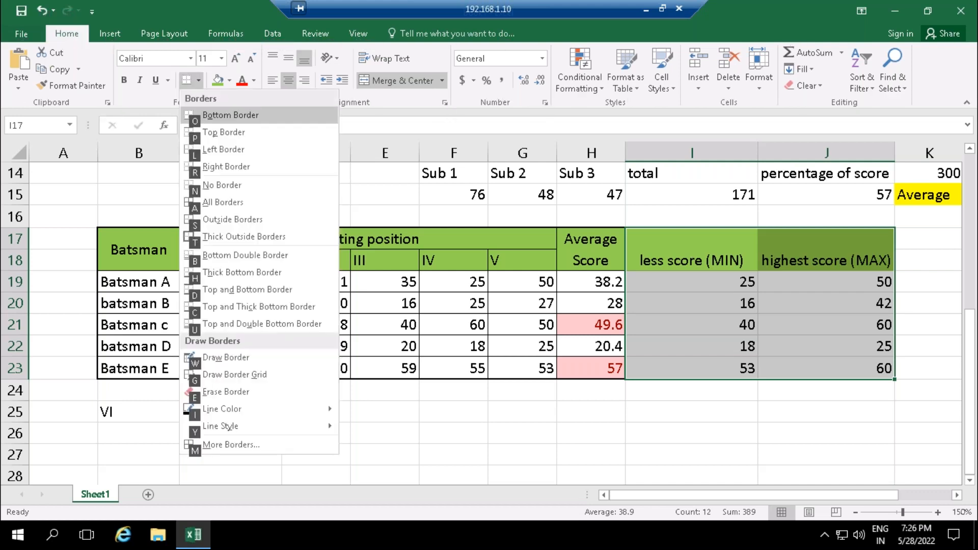
key(a)
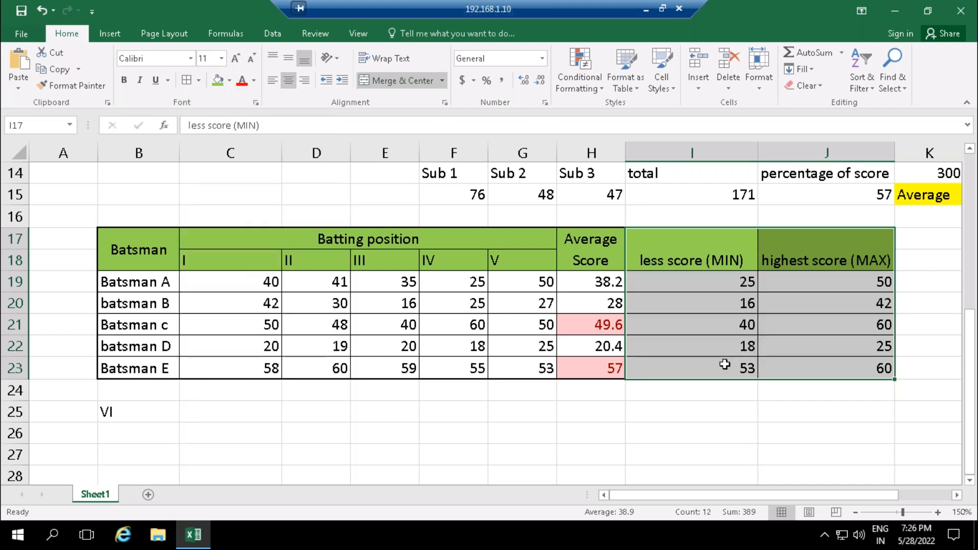
click(704, 400)
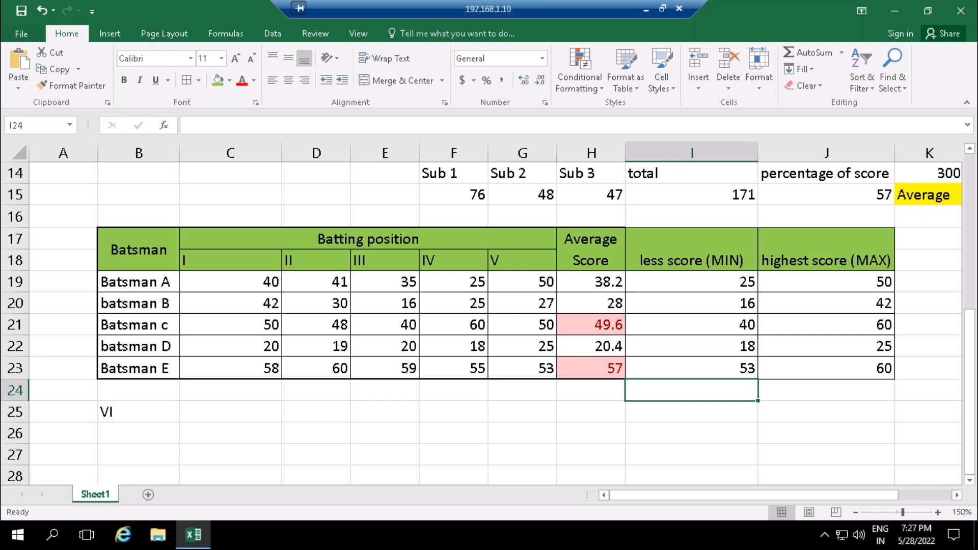
click(360, 4)
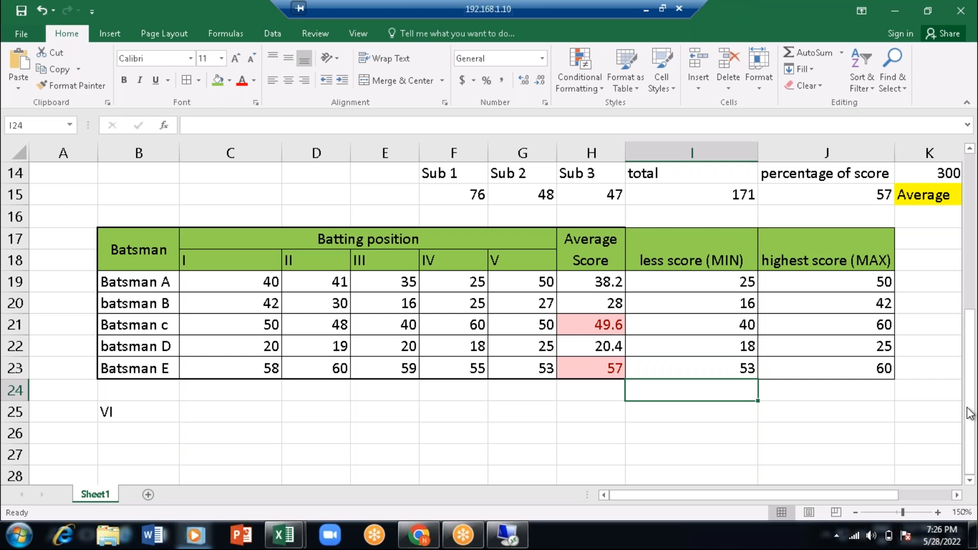
- Enter the label SUM in B27 and the label Subtraction in C27, below the batting table
click(138, 457)
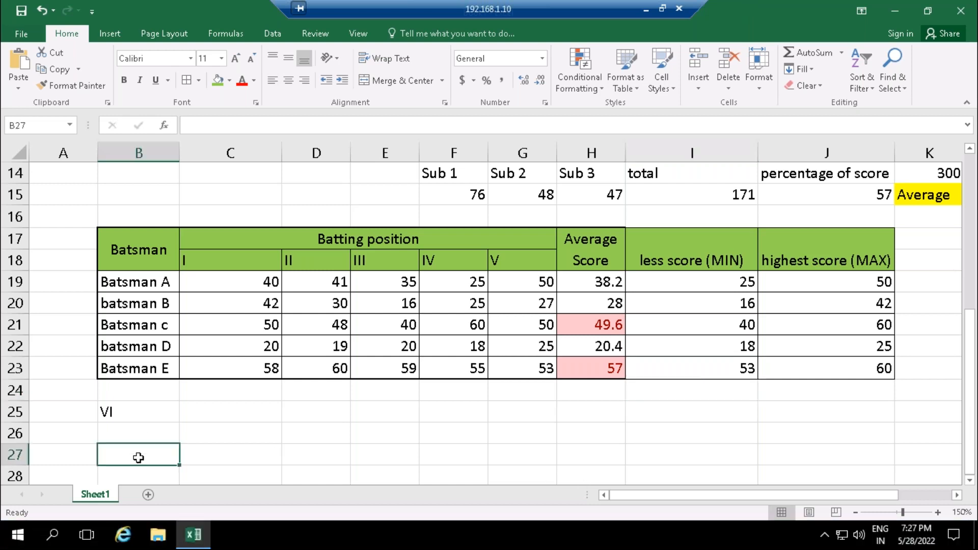
text(SUM)
key(Tab)
text(Sun)
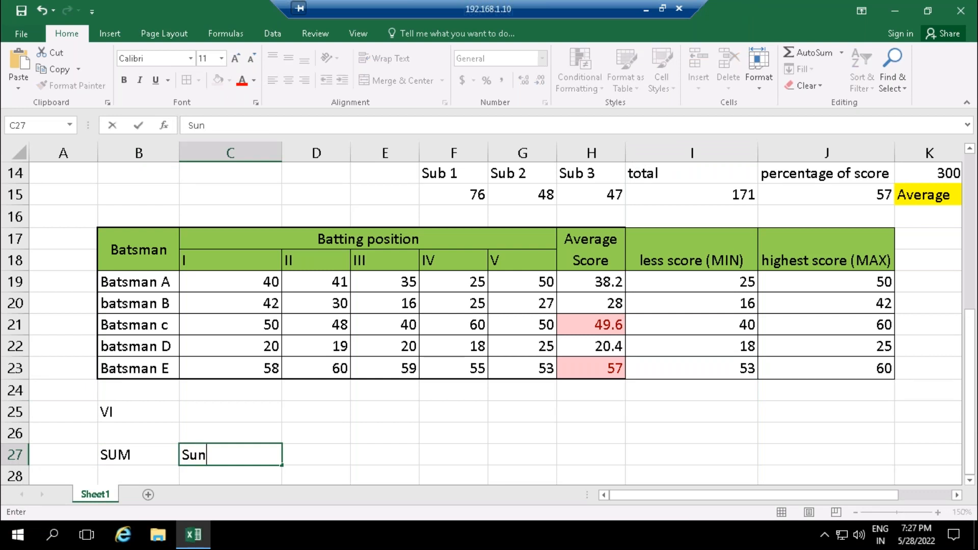
key(BackSpace)
text(btraction)
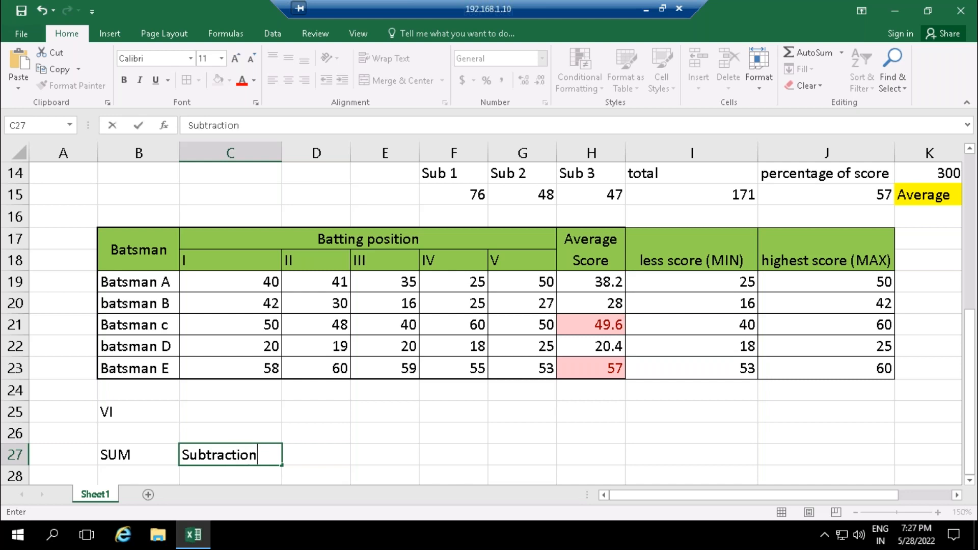
key(Return)
- Enter the note "no formula" in C28, under the Subtraction label
key(Tab)
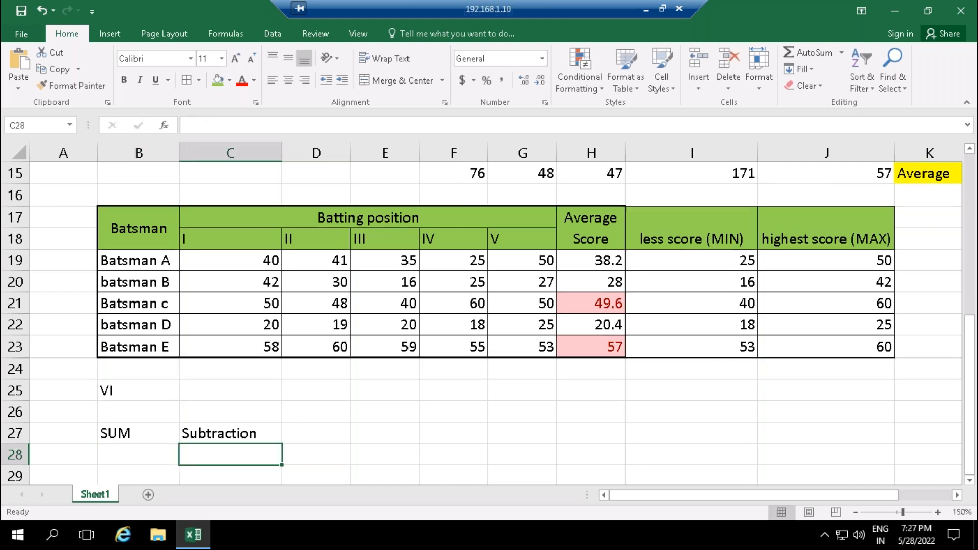
text(no formula)
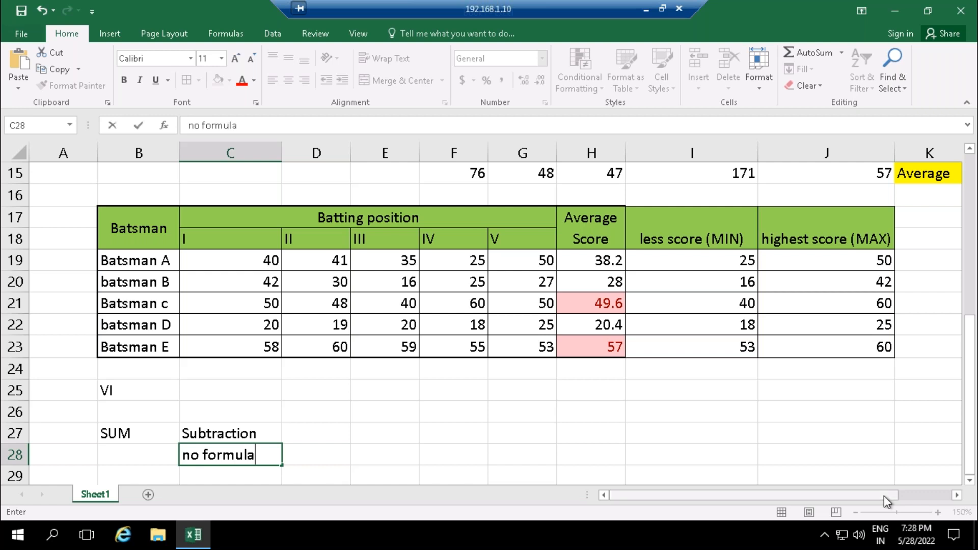
key(Tab)
- Enter the label Product in D27 and Division in E27, and return to the note in C28
key(Up)
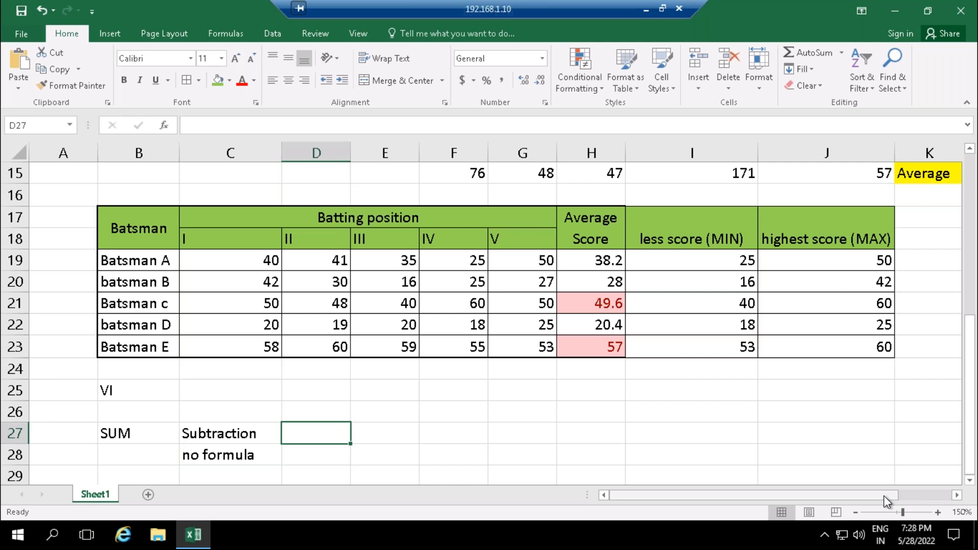
text(Product)
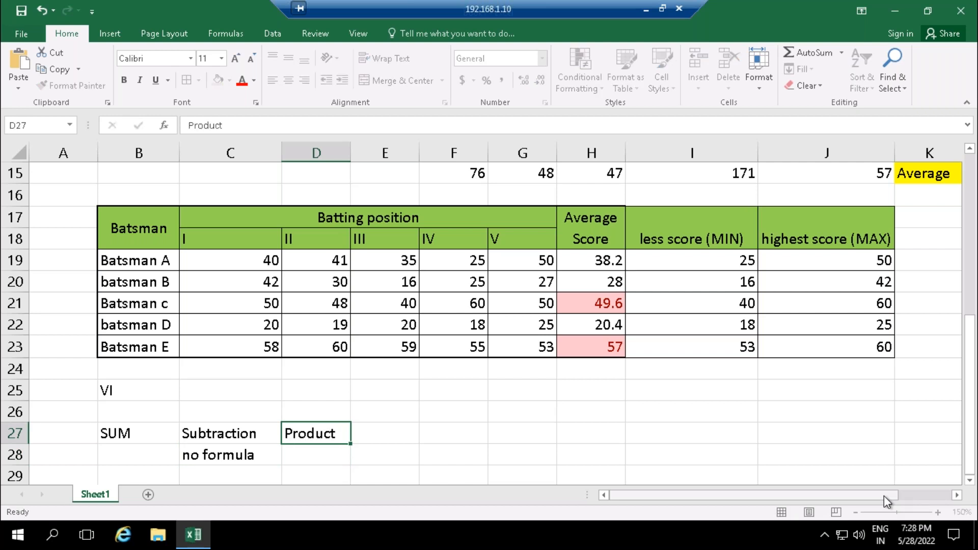
key(Tab)
text(De)
key(BackSpace)
text(i)
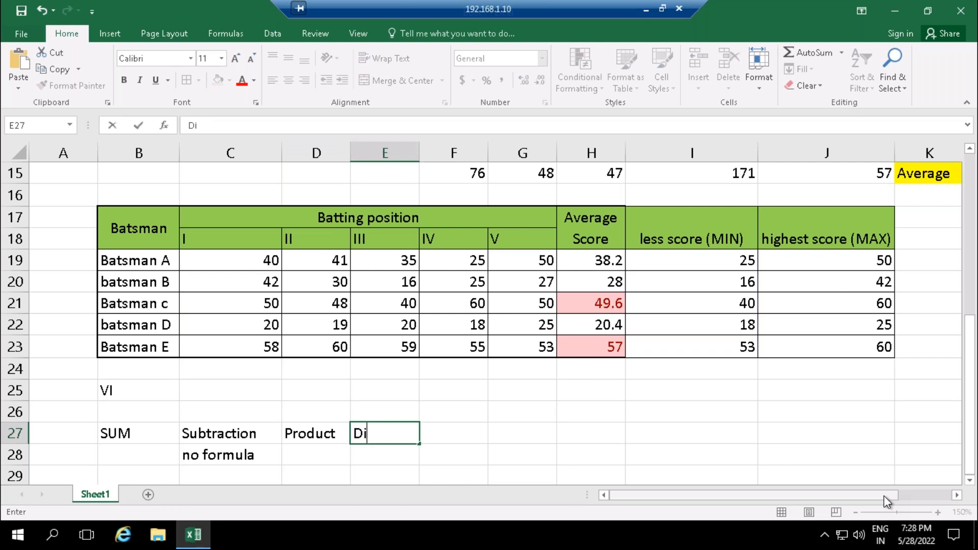
text(vision)
key(Return)
key(Left)
key(Left)
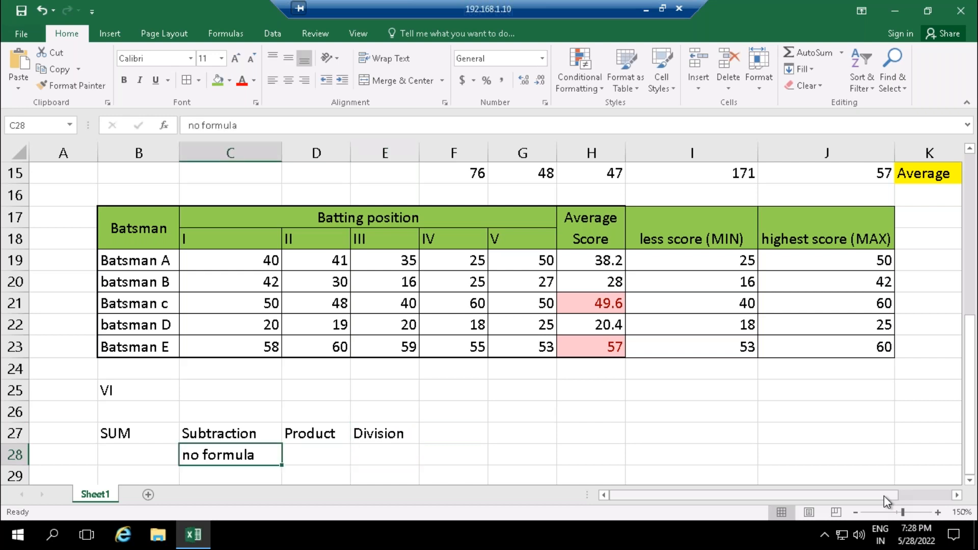
- Copy the "no formula" note from C28 into E28, under the Division label
key(ctrl+c)
key(Right)
key(Right)
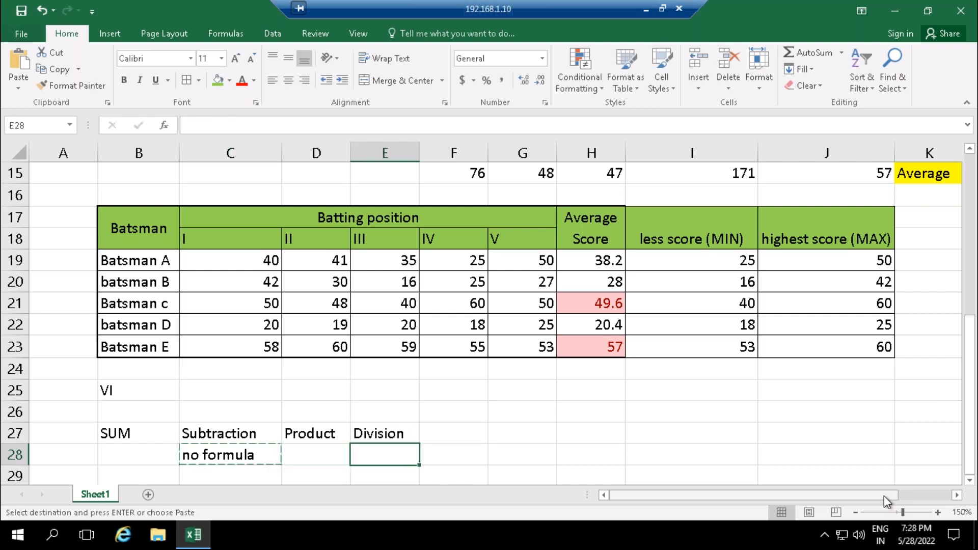
key(ctrl+v)
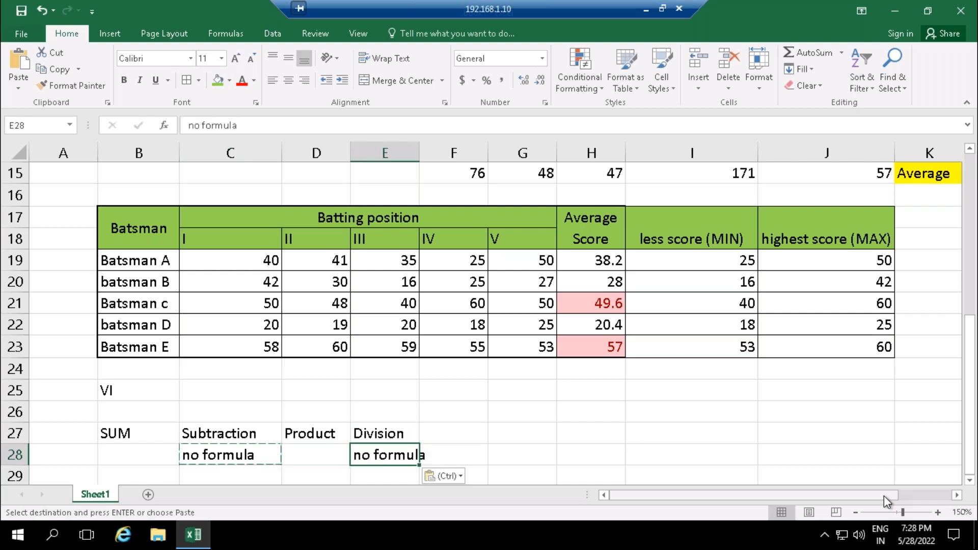
- Enter the labels Average in F27, Minimum in G27 and Maximum in H27, continuing the row of operations
click(441, 430)
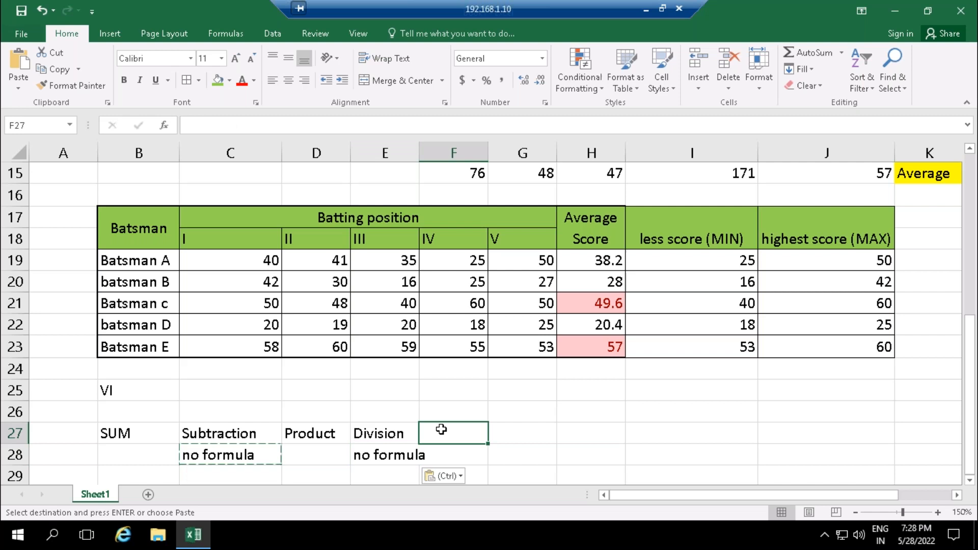
text(Average)
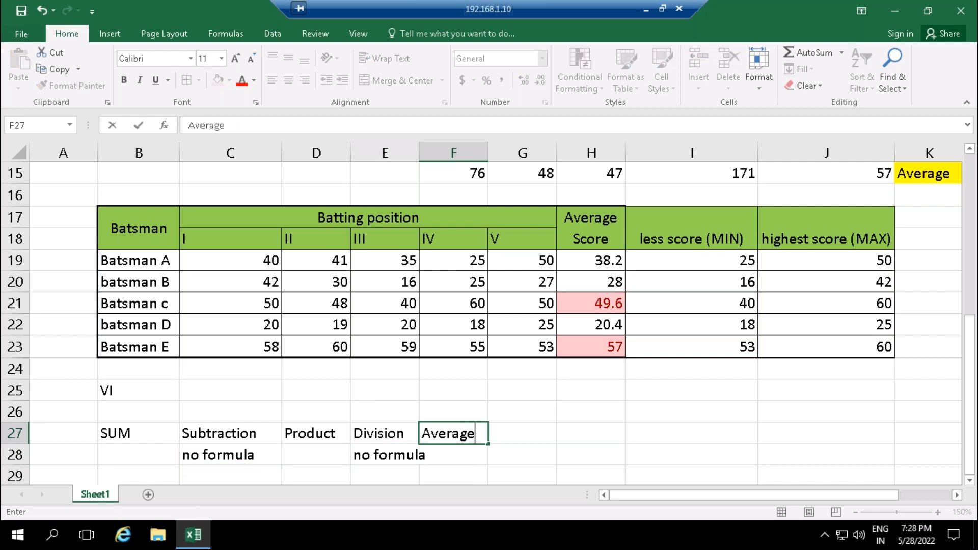
key(Tab)
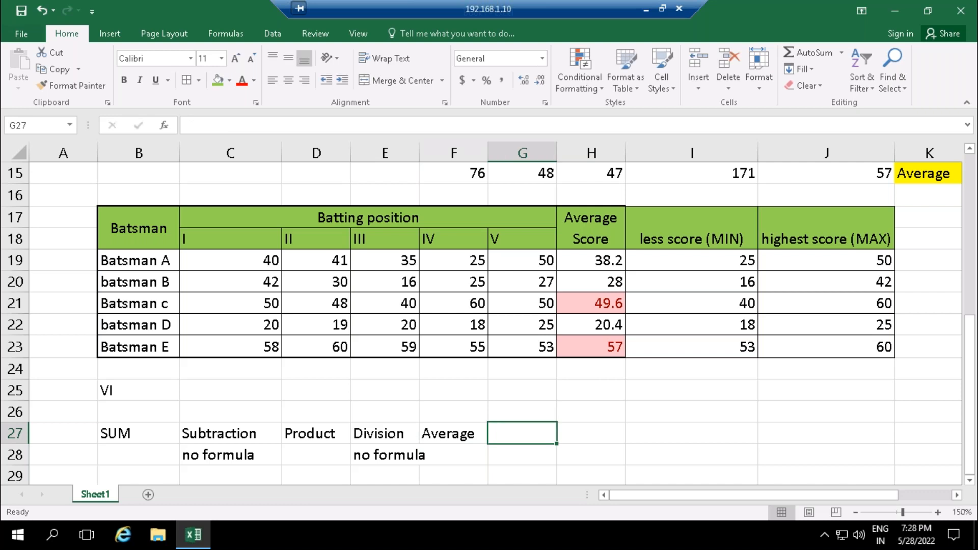
text(Mim)
key(BackSpace)
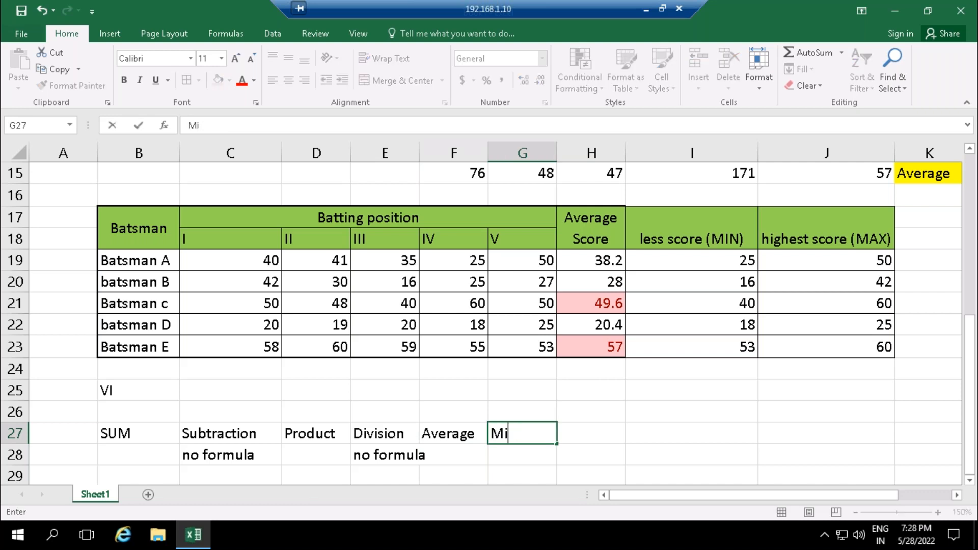
text(nimum)
key(Tab)
text(Max)
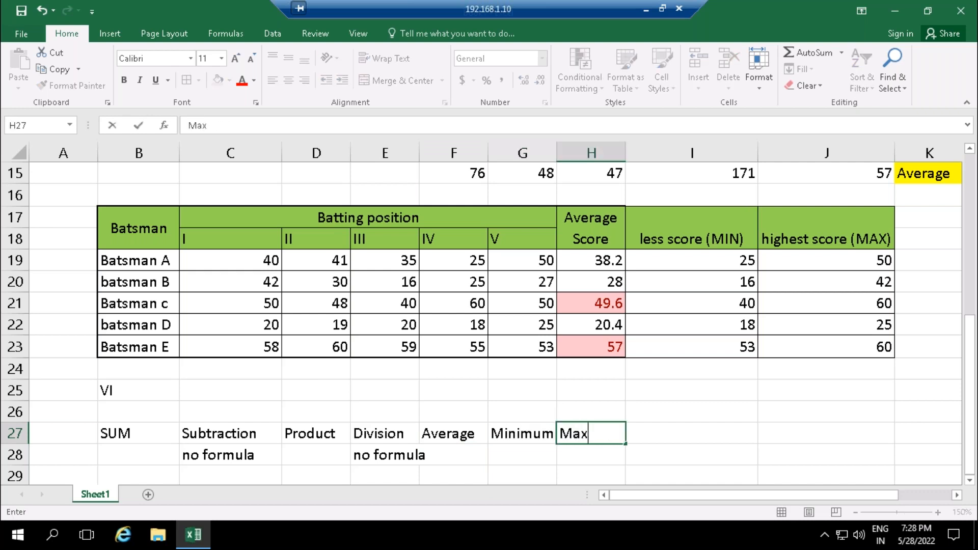
text(imum)
click(424, 455)
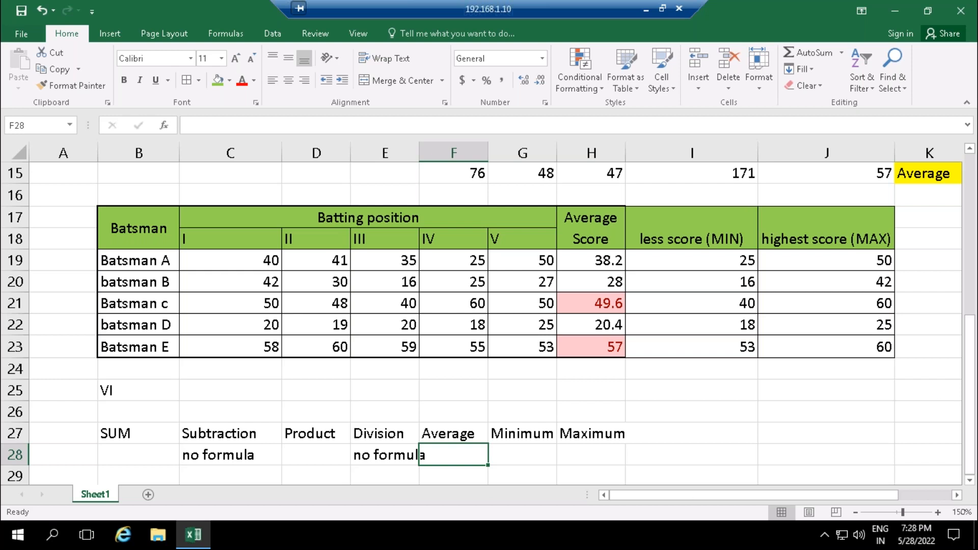
click(110, 432)
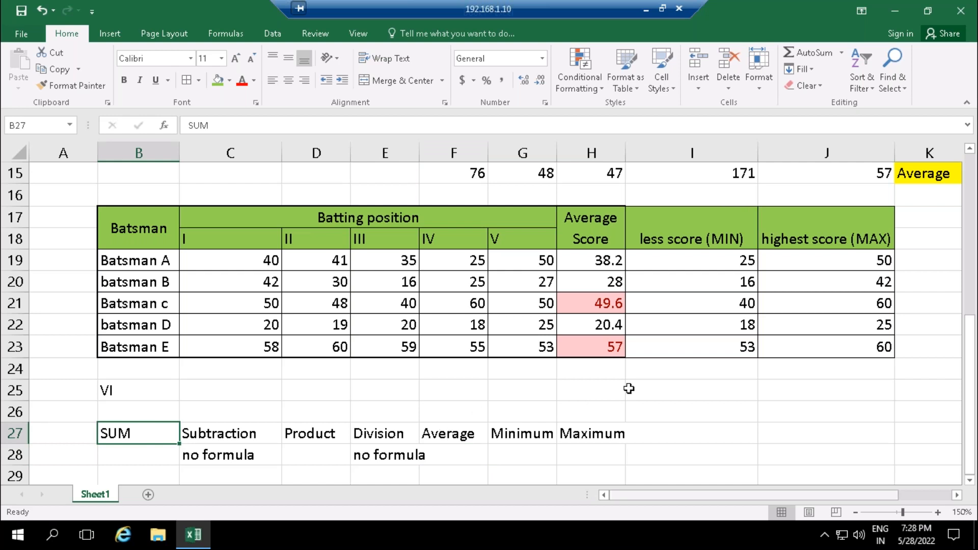
drag(968, 377, 973, 409)
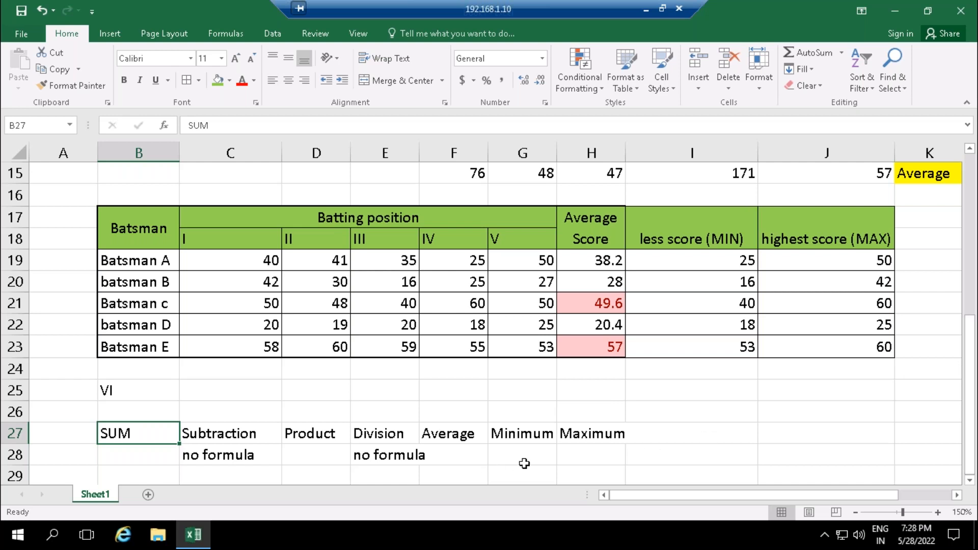
click(951, 497)
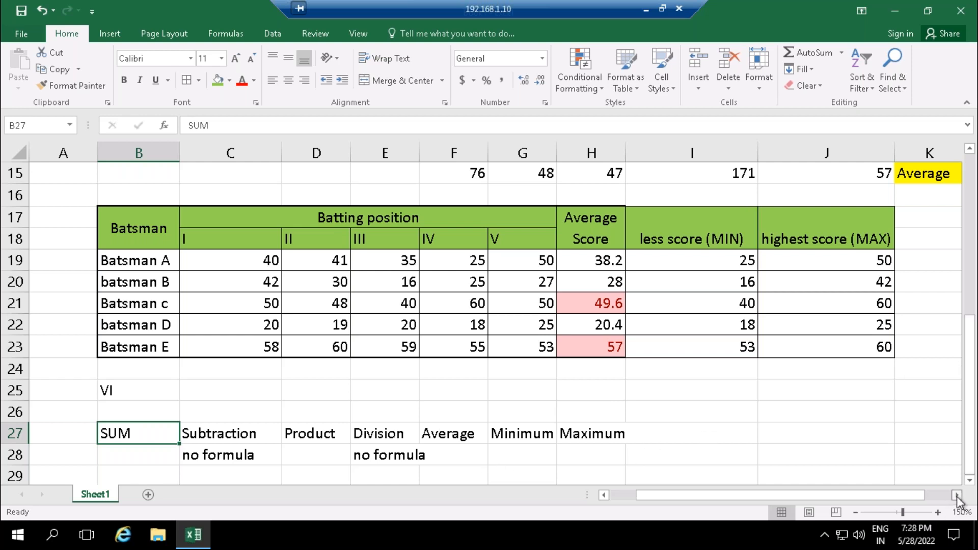
drag(904, 494, 768, 505)
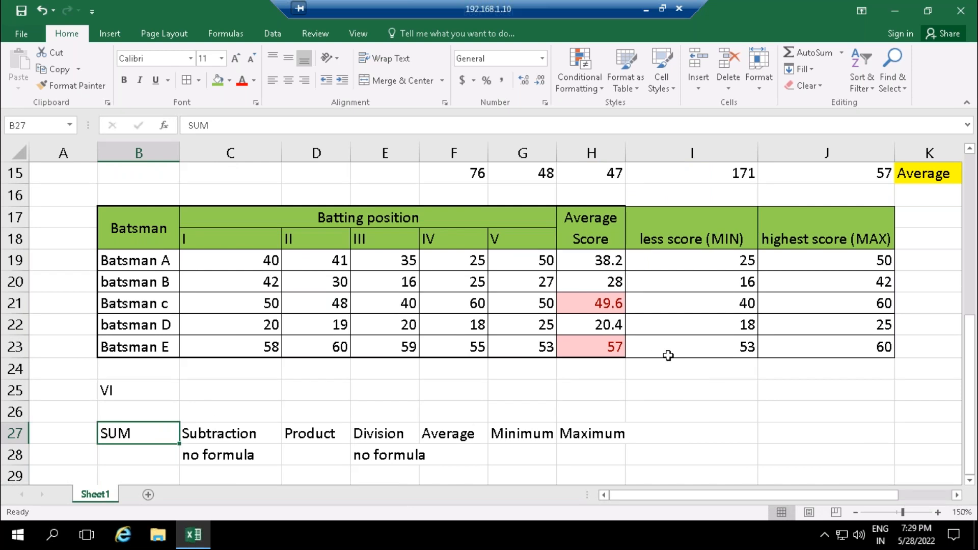
drag(969, 356, 953, 442)
click(410, 436)
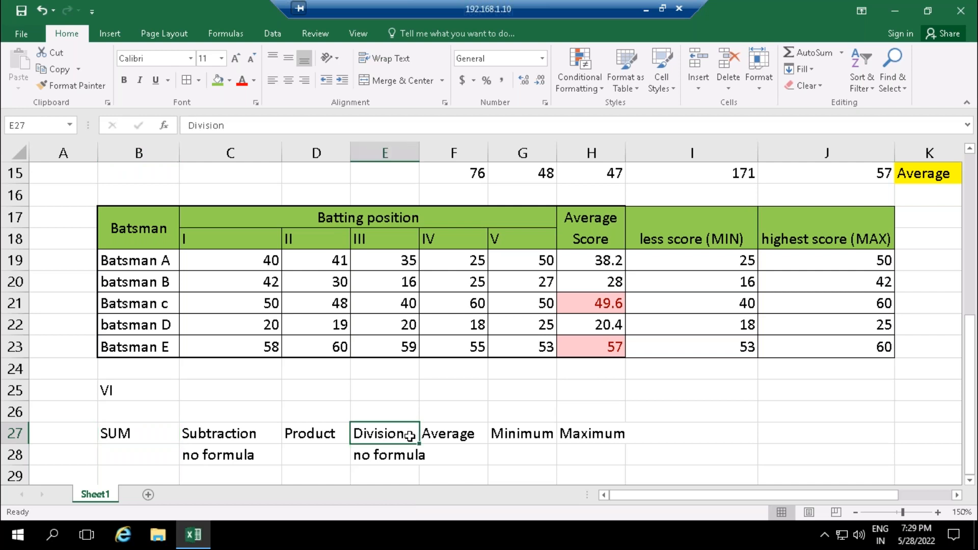